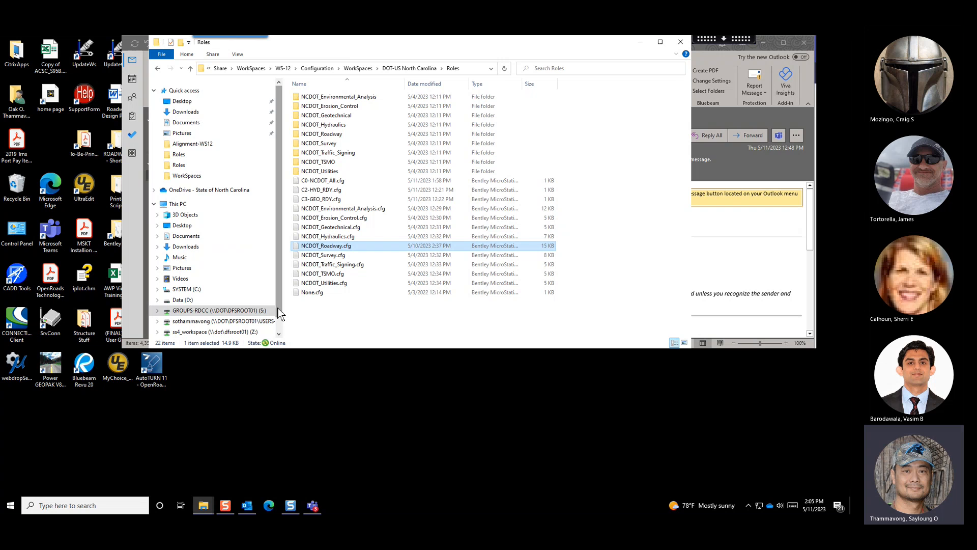
Browse to the WS-12 folder under Share\WorkSpaces on the S: drive and close that File Explorer window
left_click_drag(338, 309, 338, 309)
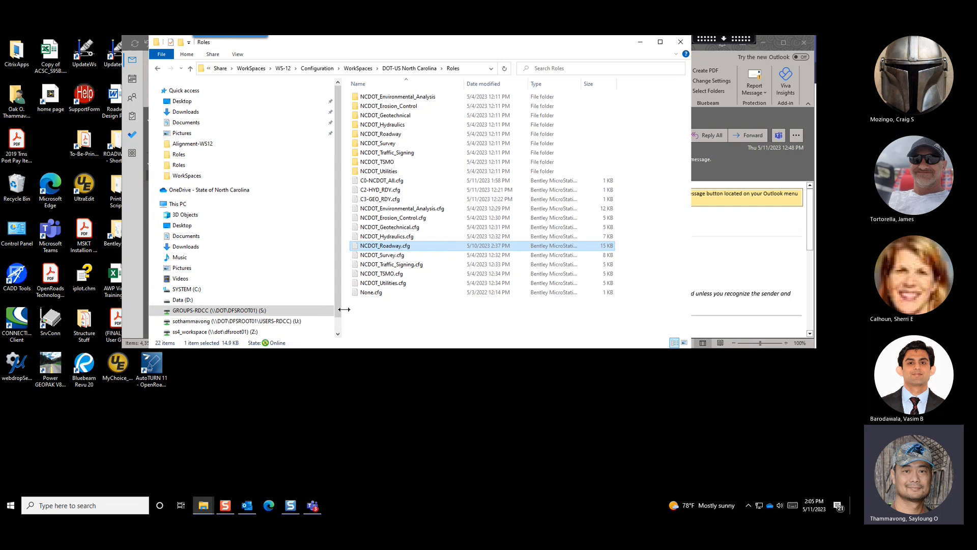
left_click(294, 315)
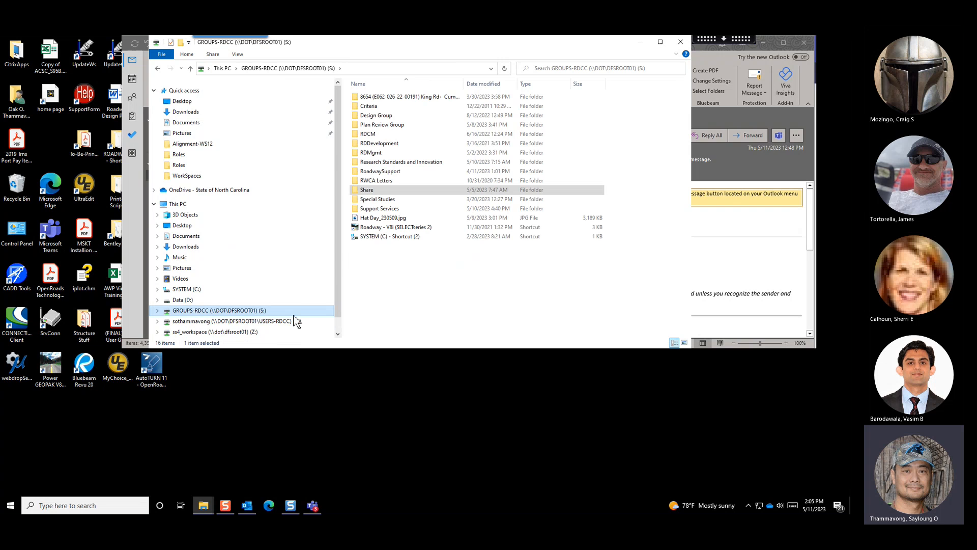
left_click(407, 190)
double_click(407, 189)
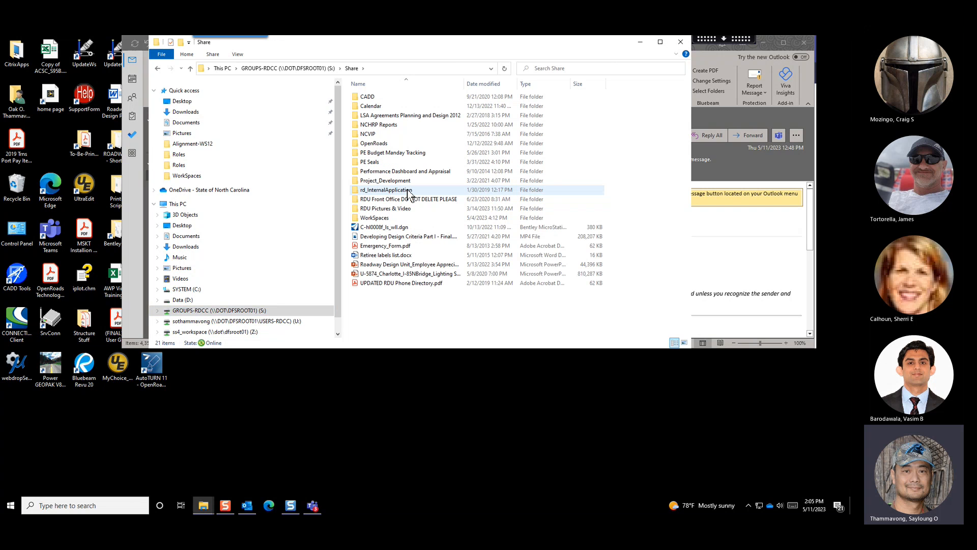
double_click(414, 219)
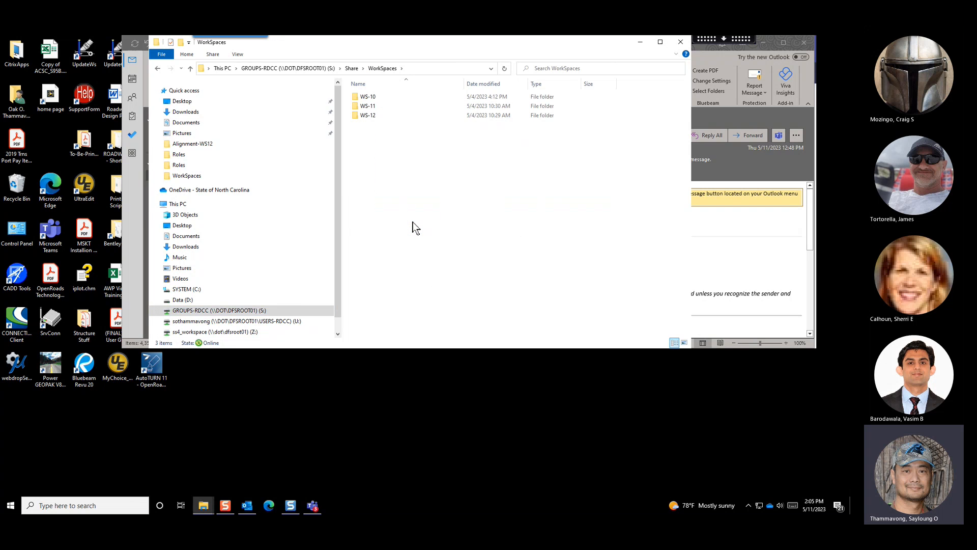
left_click(403, 117)
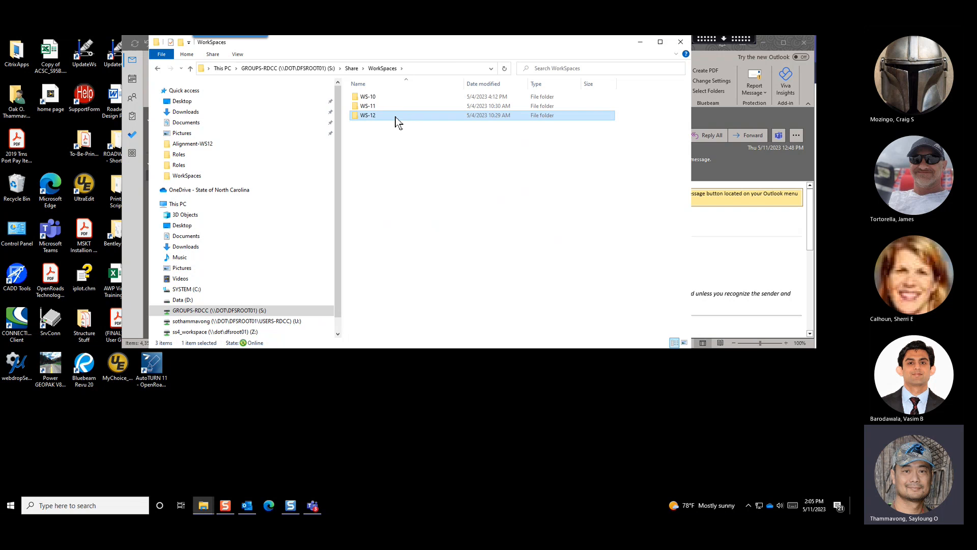
double_click(397, 120)
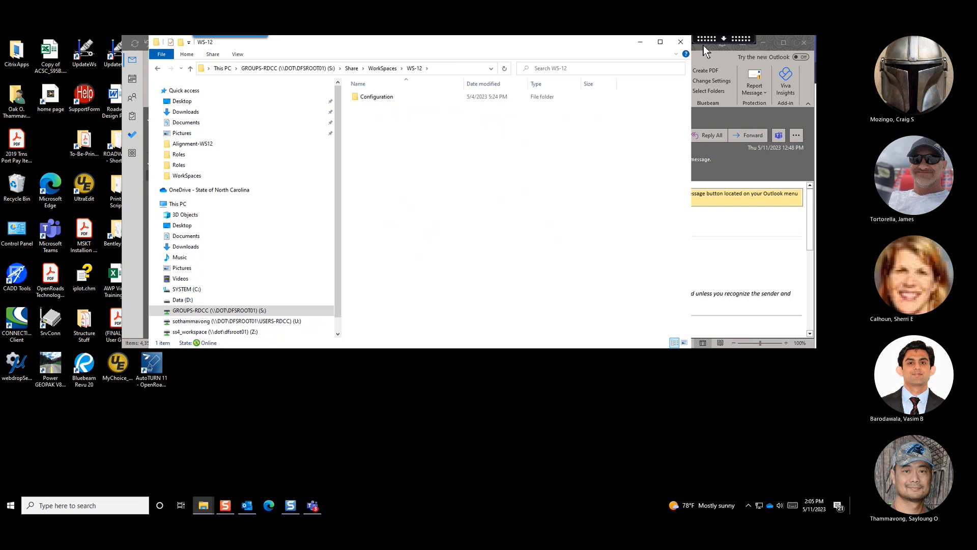
left_click(680, 40)
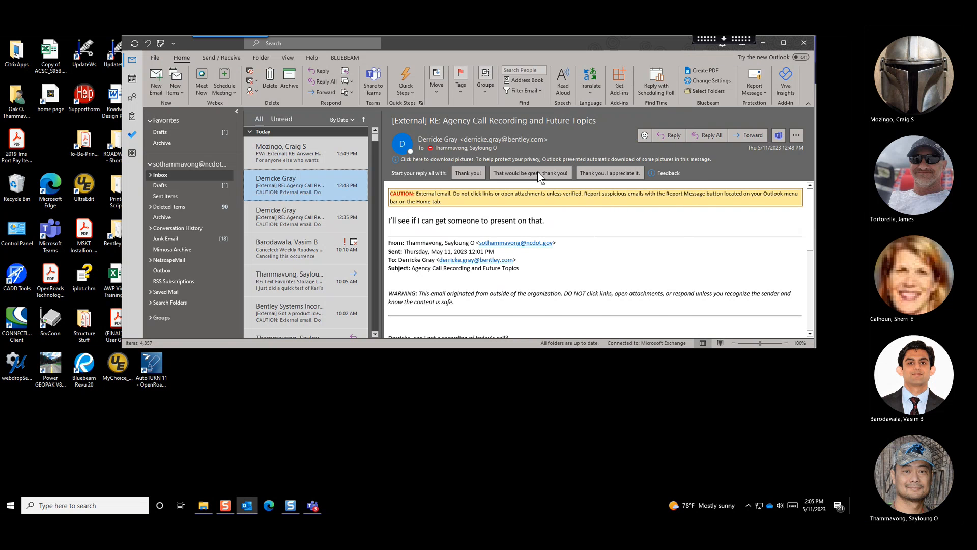
Switch to the other File Explorer window and open the user's profile folder under C:\Users
left_click(213, 507)
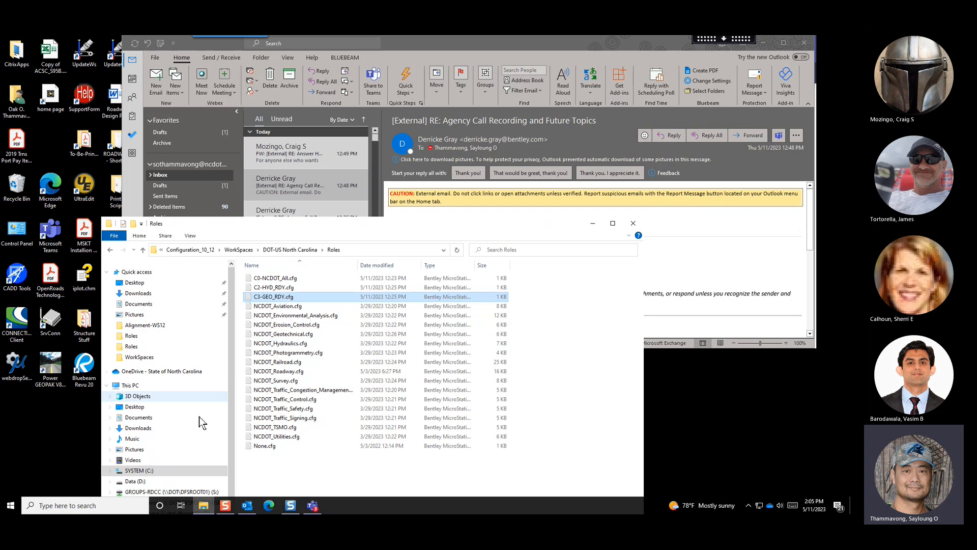
left_click(176, 472)
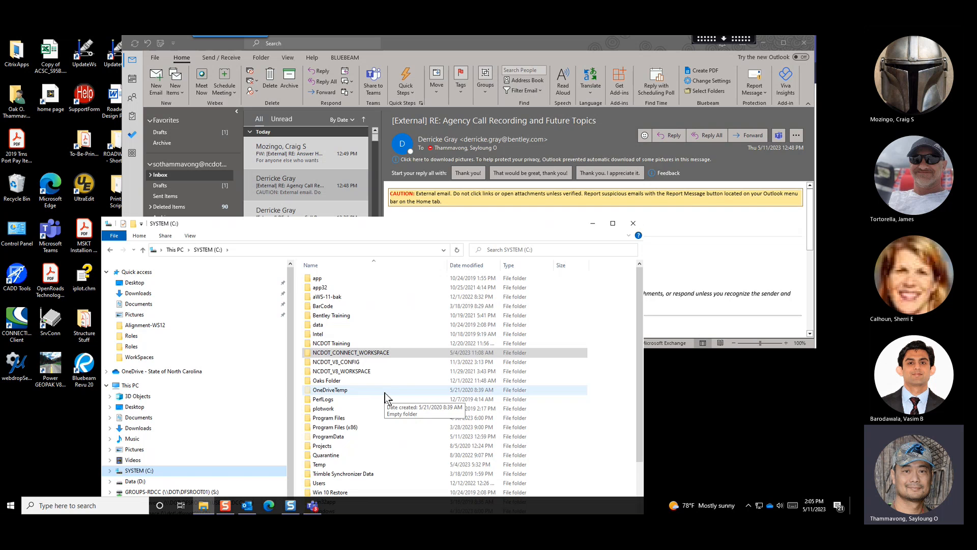
scroll(385, 395, "down", 2)
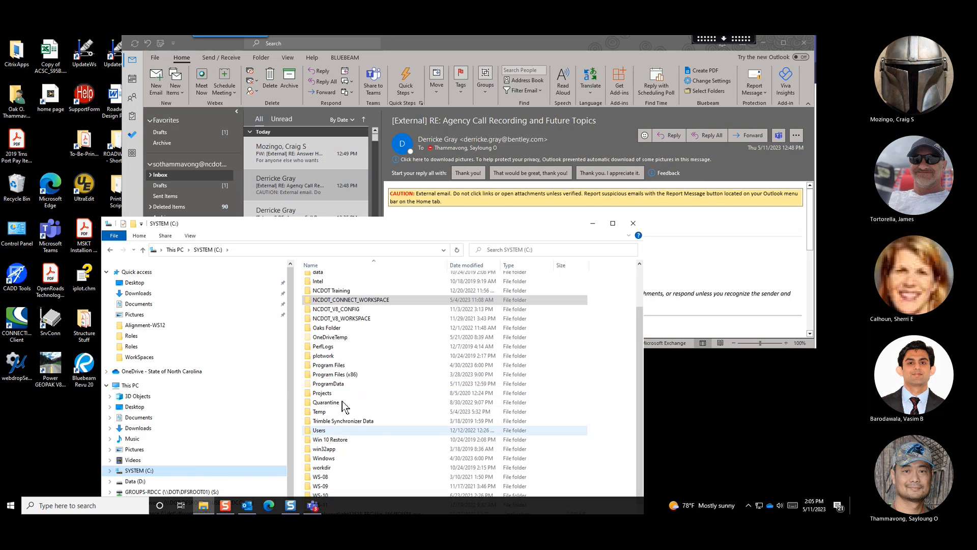
scroll(377, 386, "down", 1)
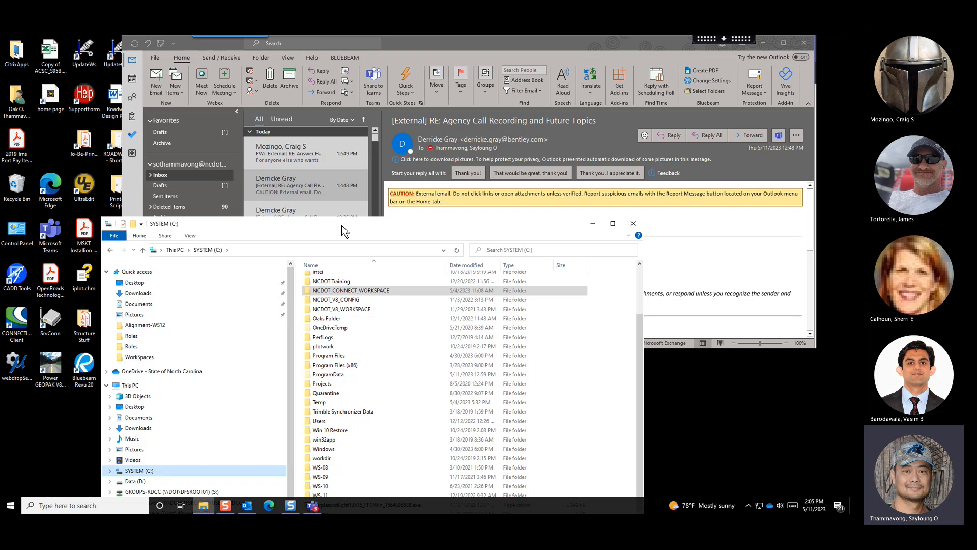
left_click_drag(341, 225, 350, 158)
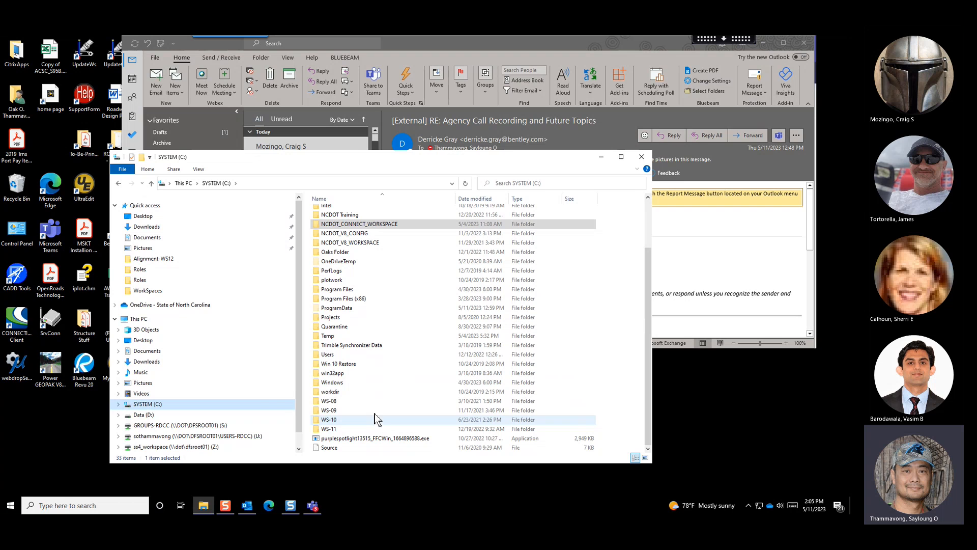
left_click(370, 355)
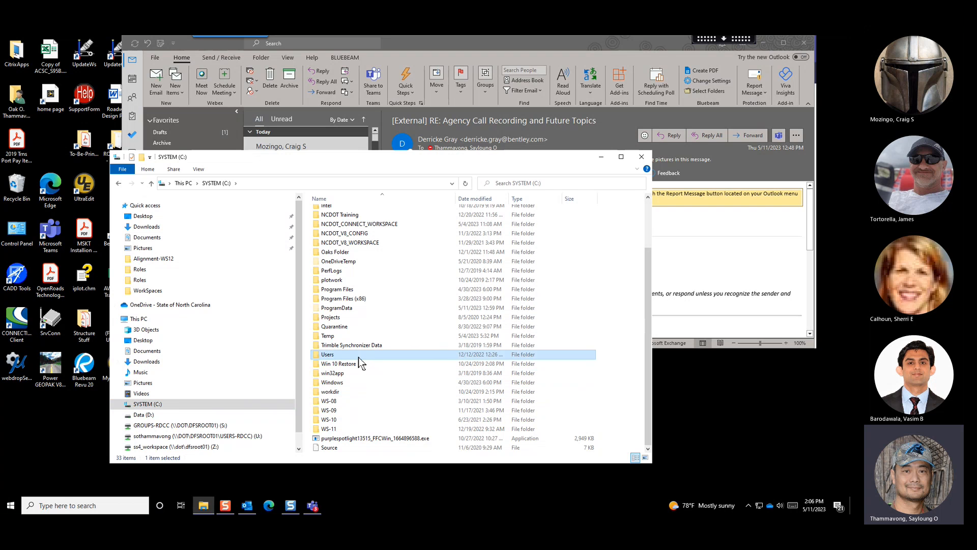
double_click(358, 356)
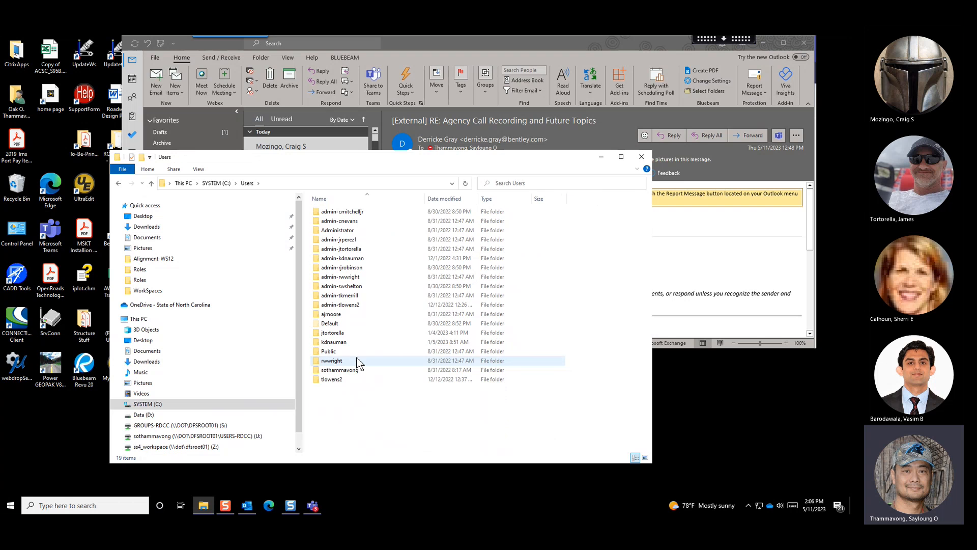
double_click(362, 371)
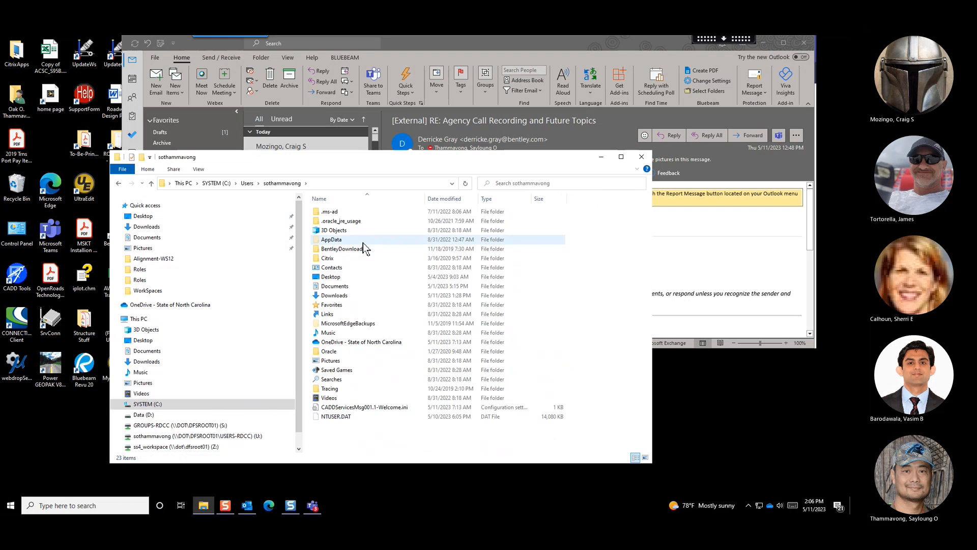
Open the AppData\Local\Bentley\OpenRoadsDesigner\10.0.0_5\prefs folder inside the user's profile folder
double_click(363, 242)
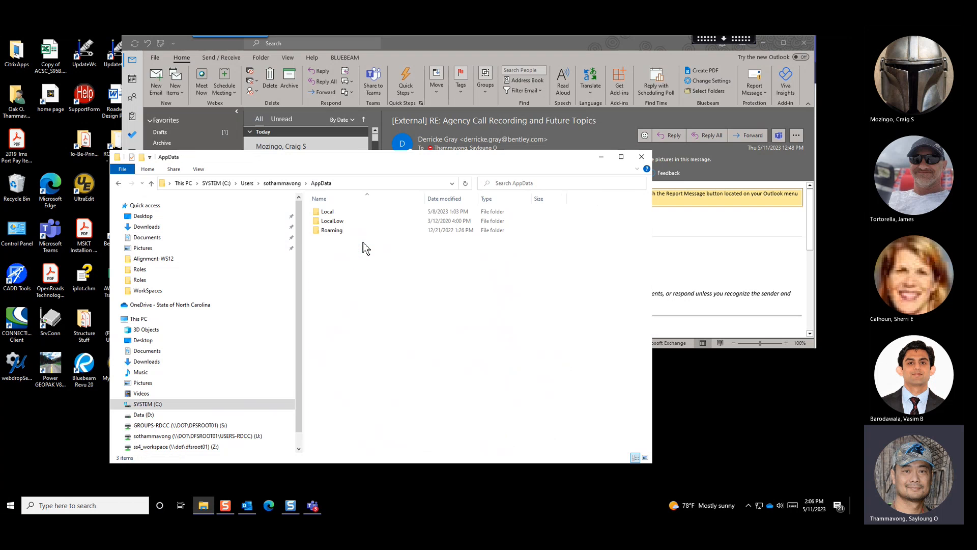
double_click(359, 211)
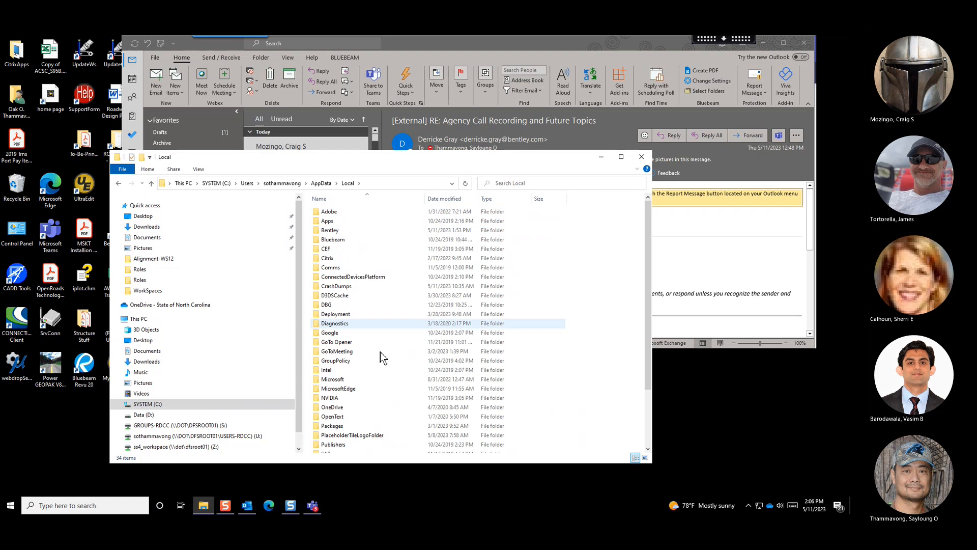
double_click(371, 232)
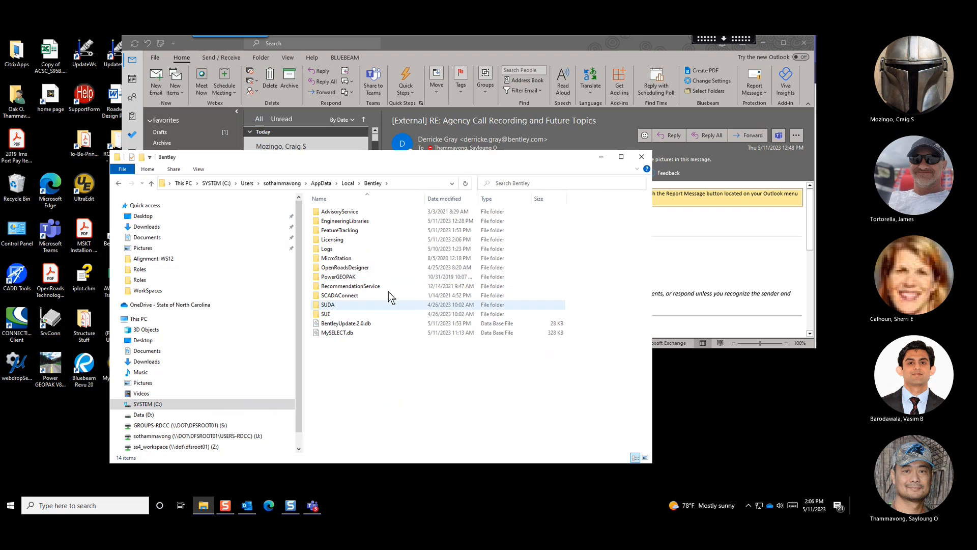
double_click(386, 268)
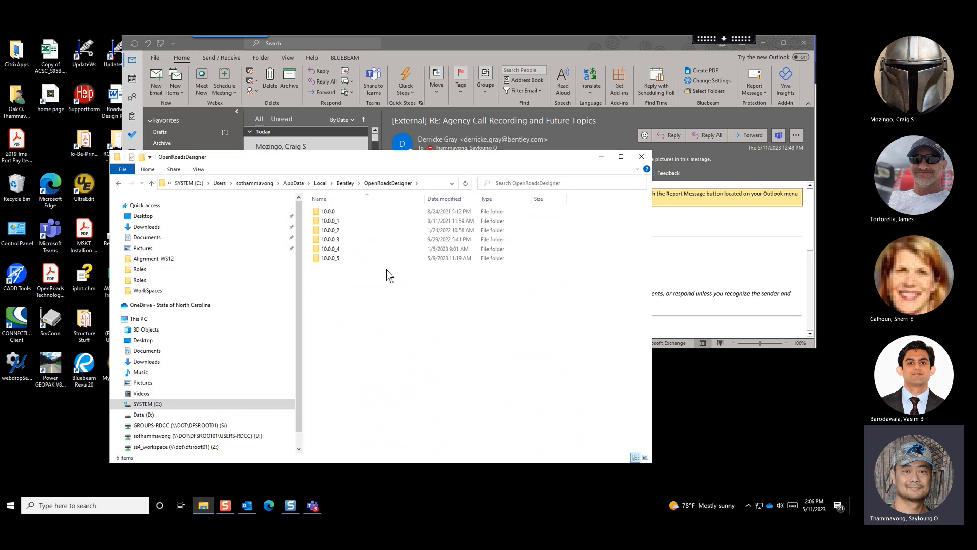
left_click(359, 258)
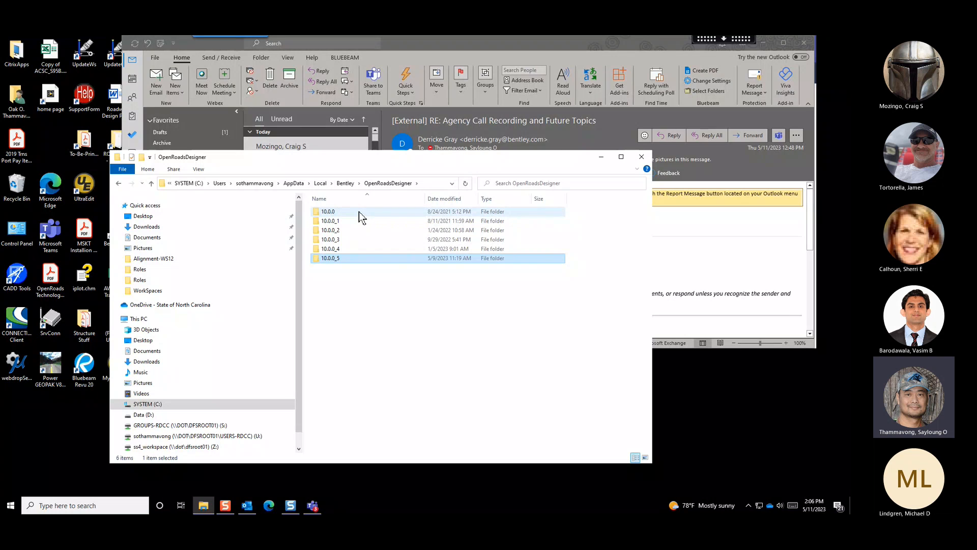
double_click(360, 261)
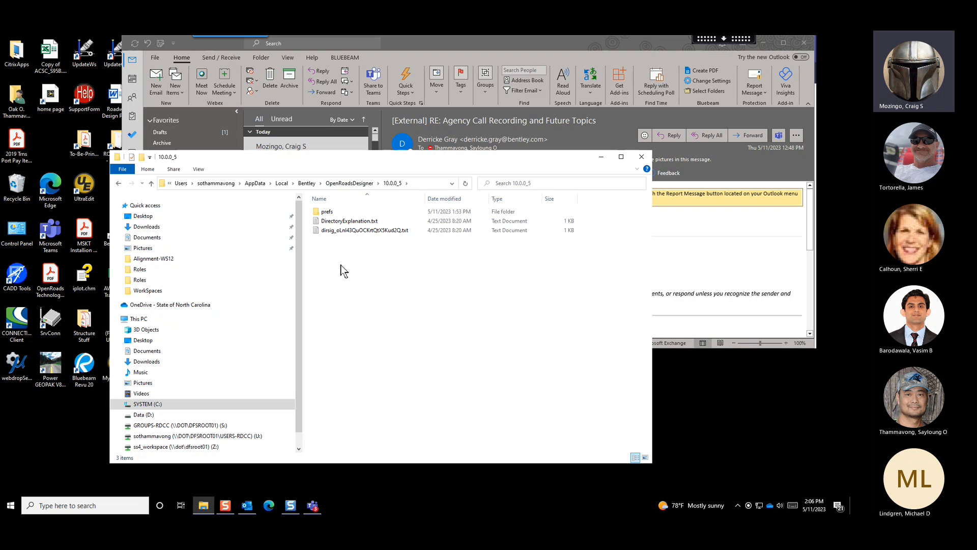
left_click(357, 213)
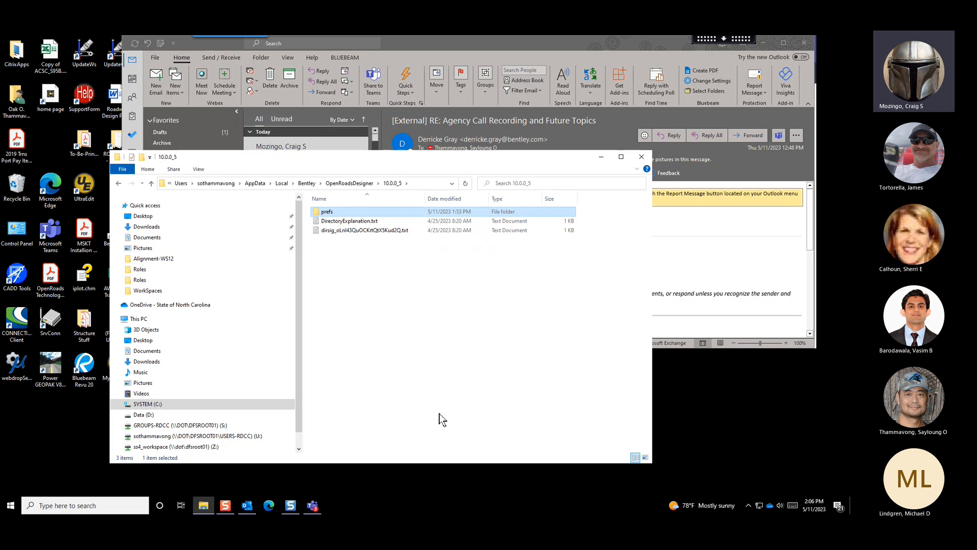
double_click(341, 213)
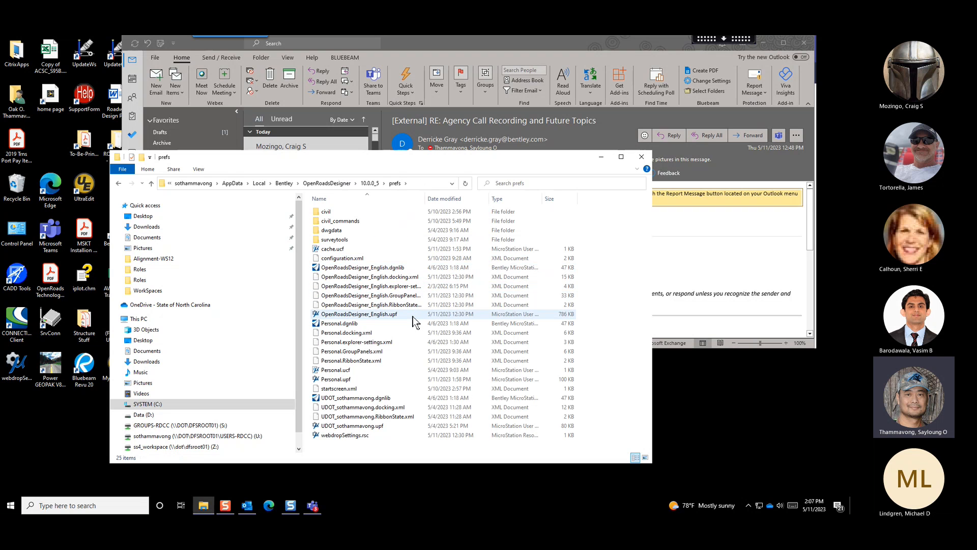
Open configuration.xml from the prefs folder in UltraEdit, review its workspace configuration entries, and close the editor
left_click(413, 316)
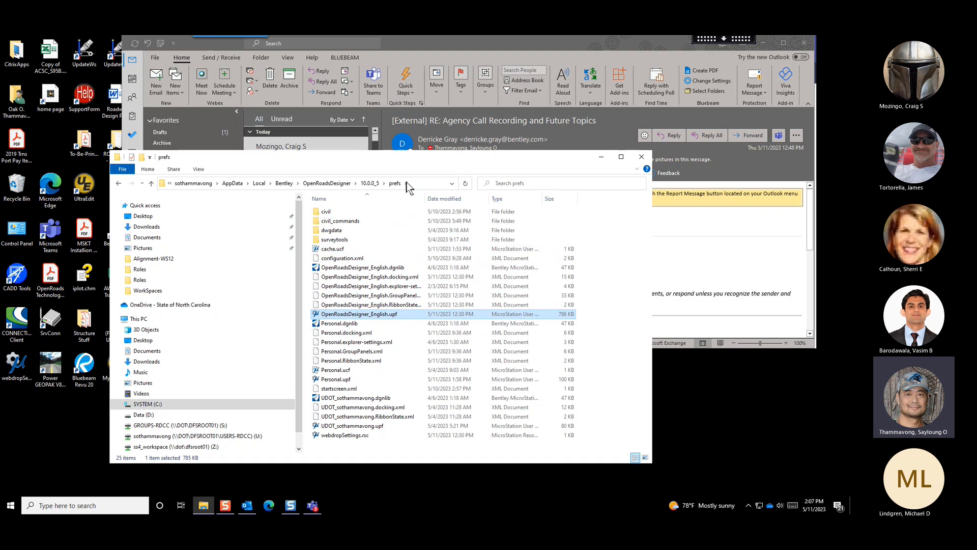
left_click(375, 259)
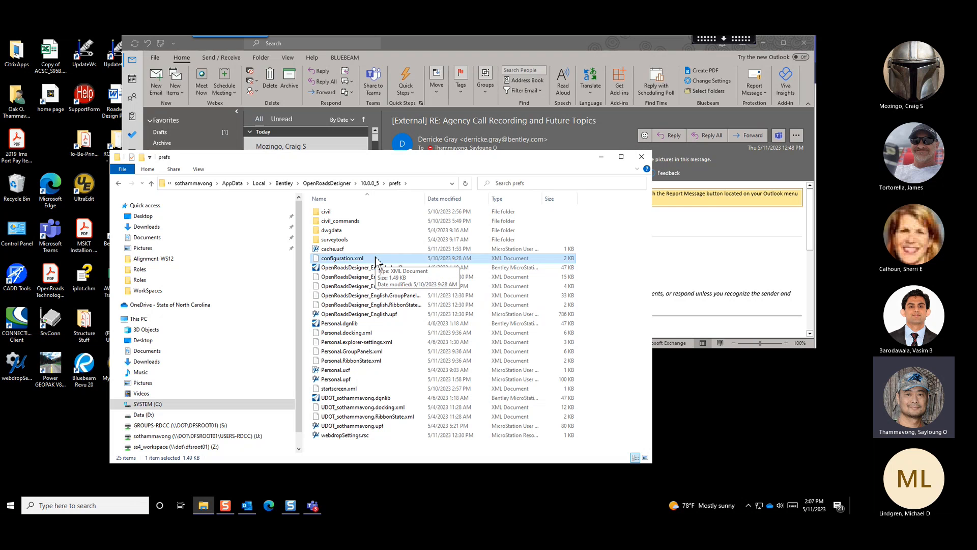
right_click(376, 260)
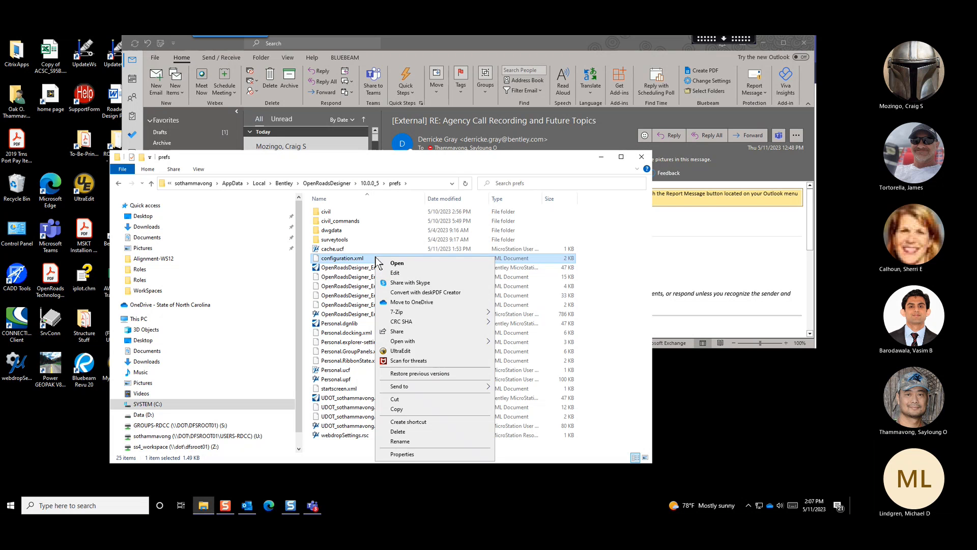
left_click(426, 352)
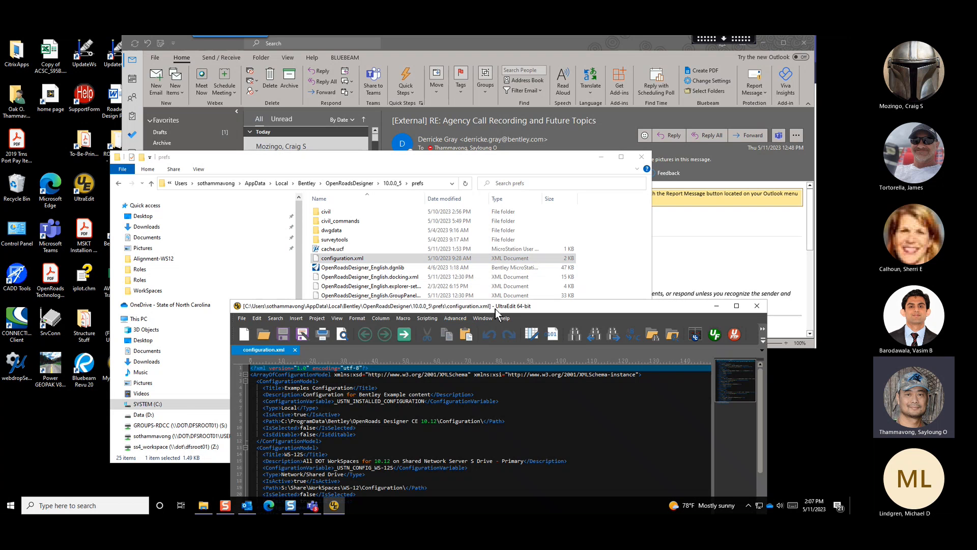
left_click_drag(496, 310, 499, 107)
scroll(458, 351, "down", 3)
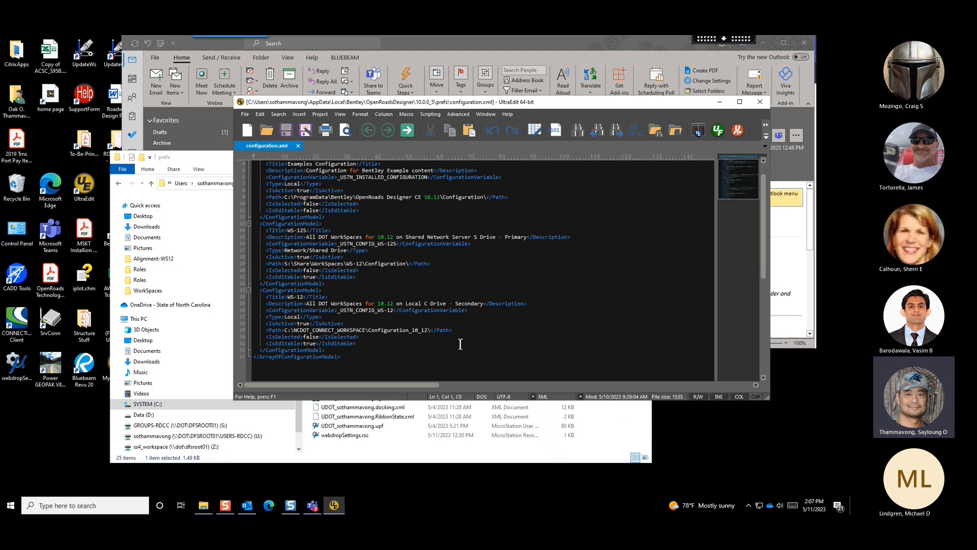
scroll(402, 318, "up", 3)
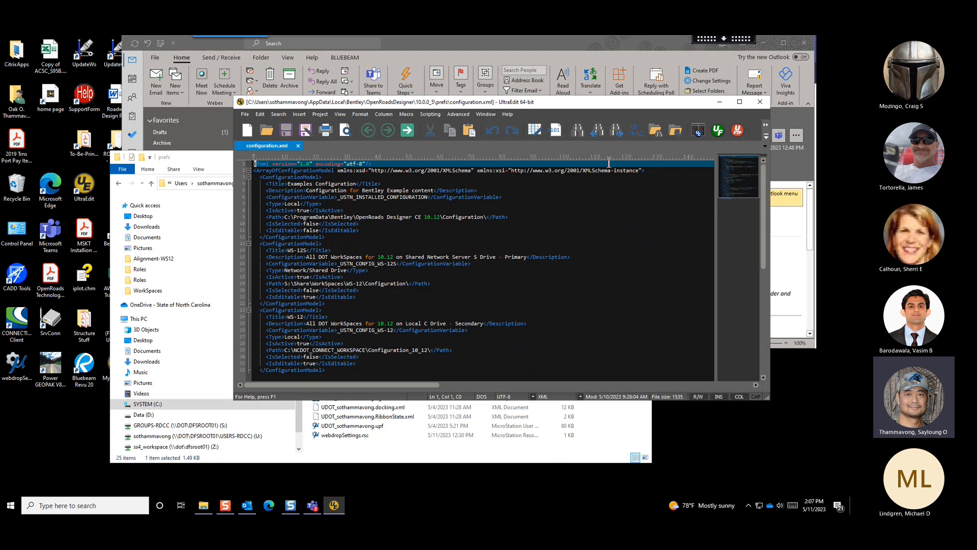
left_click(759, 104)
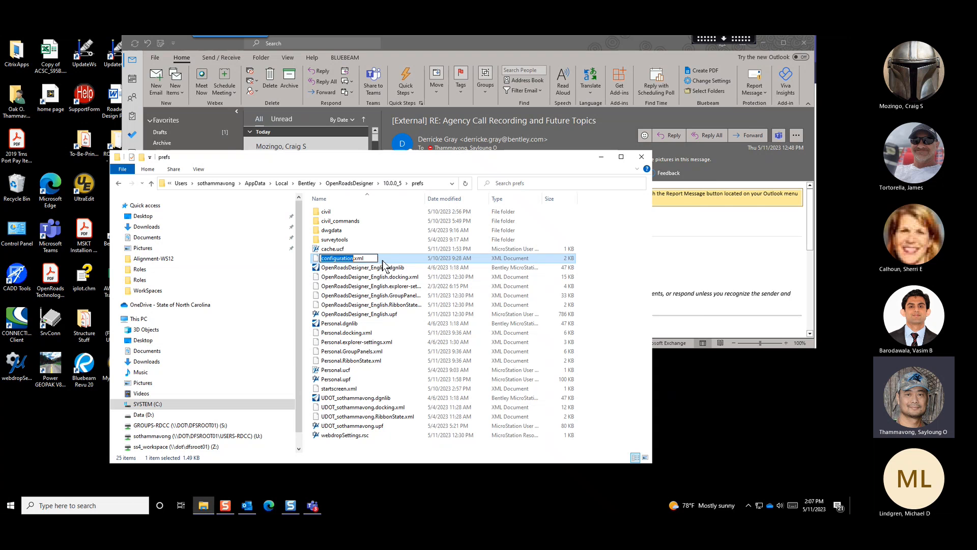
Return to the 10.0.0_5 folder and rename the prefs folder as prefs-bak
left_click(118, 183)
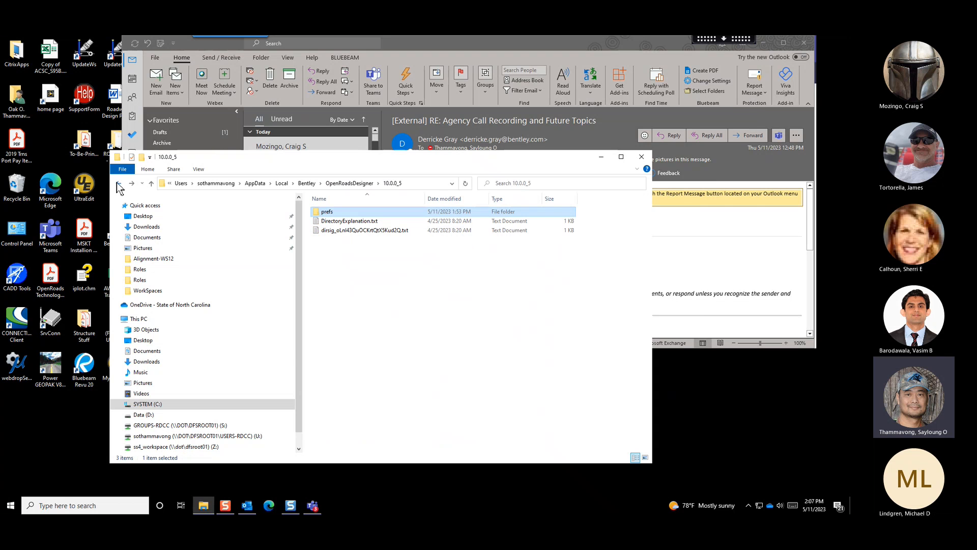
left_click(344, 212)
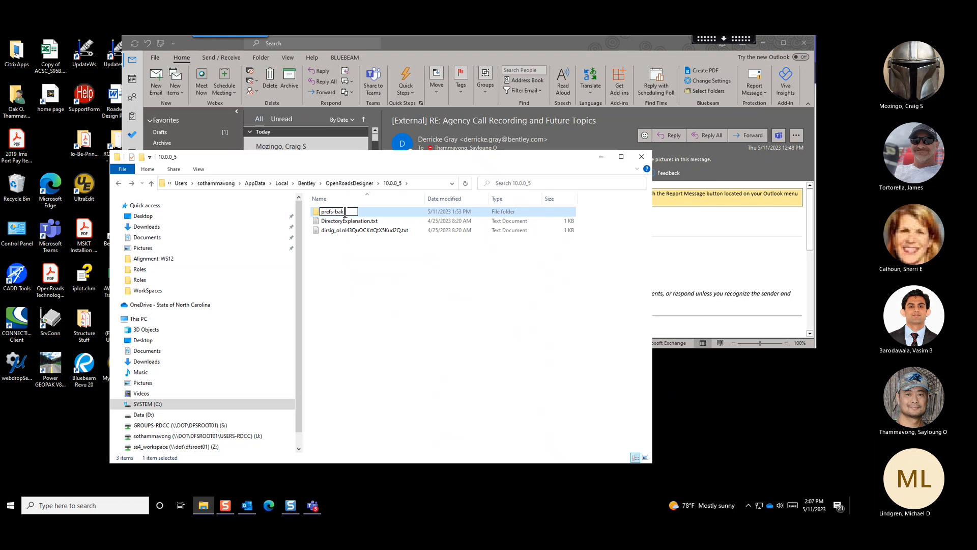
type("bak")
key("Return")
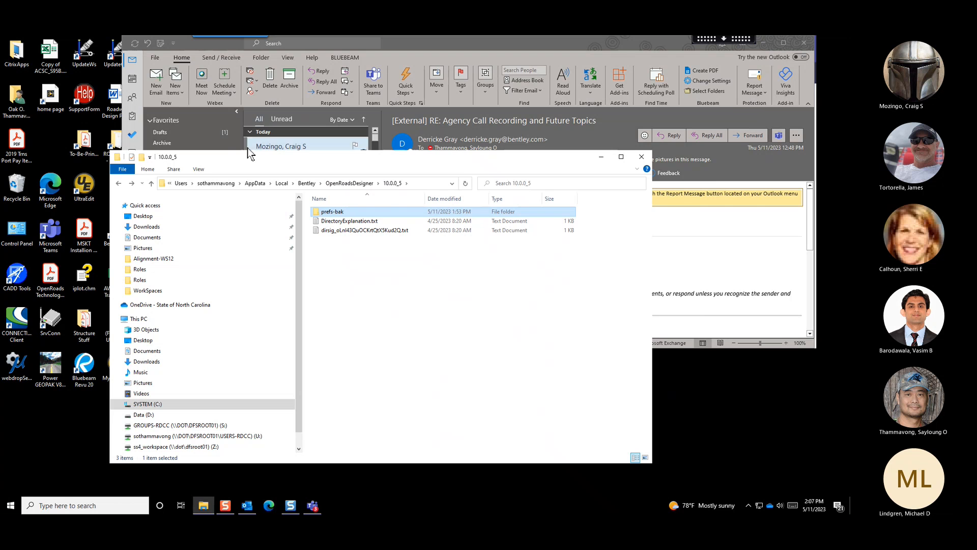
Move the File Explorer, Outlook and Teams windows aside and minimize Teams to uncover the OpenRoads Designer desktop shortcuts
left_click_drag(454, 170, 568, 232)
left_click_drag(384, 44, 370, 255)
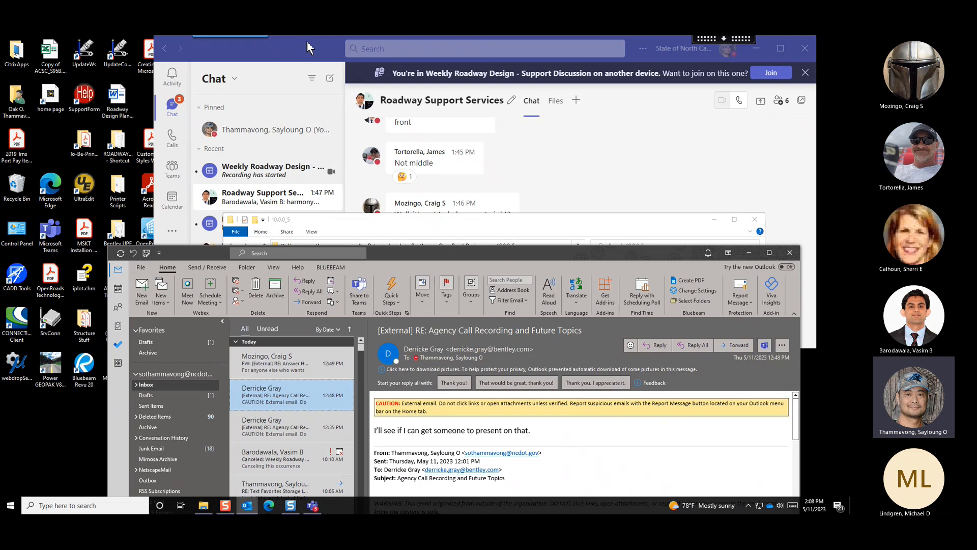
left_click_drag(308, 48, 192, 96)
left_click(641, 101)
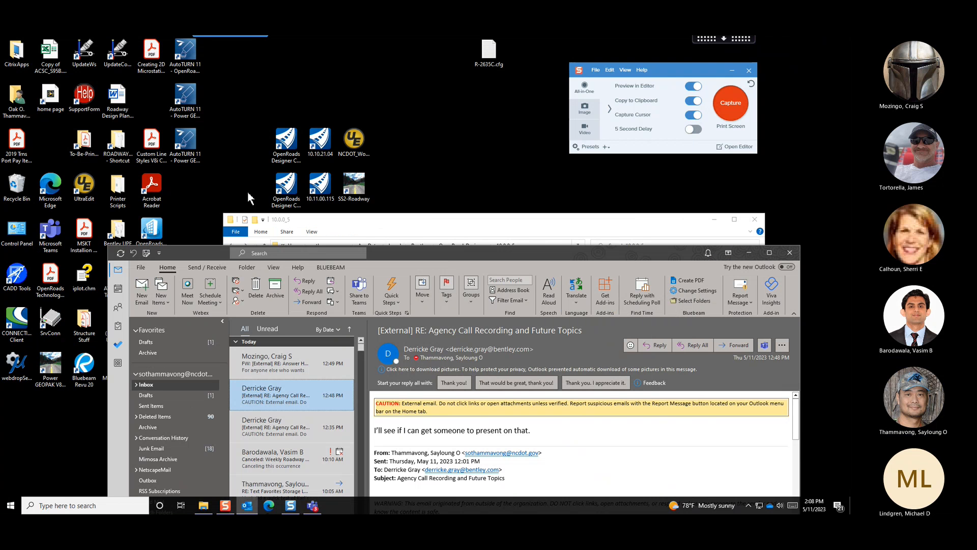
Move the File Explorer and Outlook windows lower to uncover the 10.12.02.4 and OpenRoads Designer CE - 2022 Release 3 desktop shortcuts
left_click_drag(436, 224, 529, 310)
left_click_drag(428, 256, 423, 305)
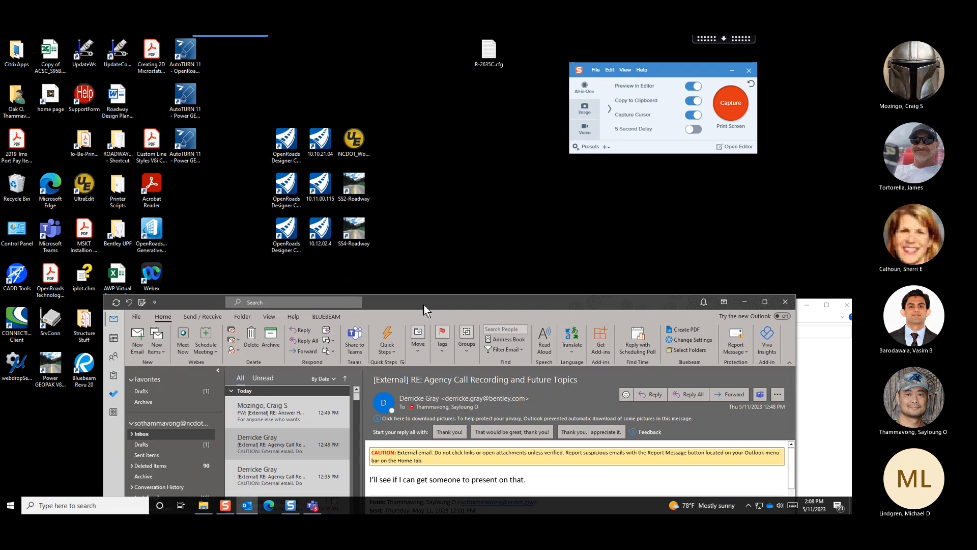
left_click(319, 232)
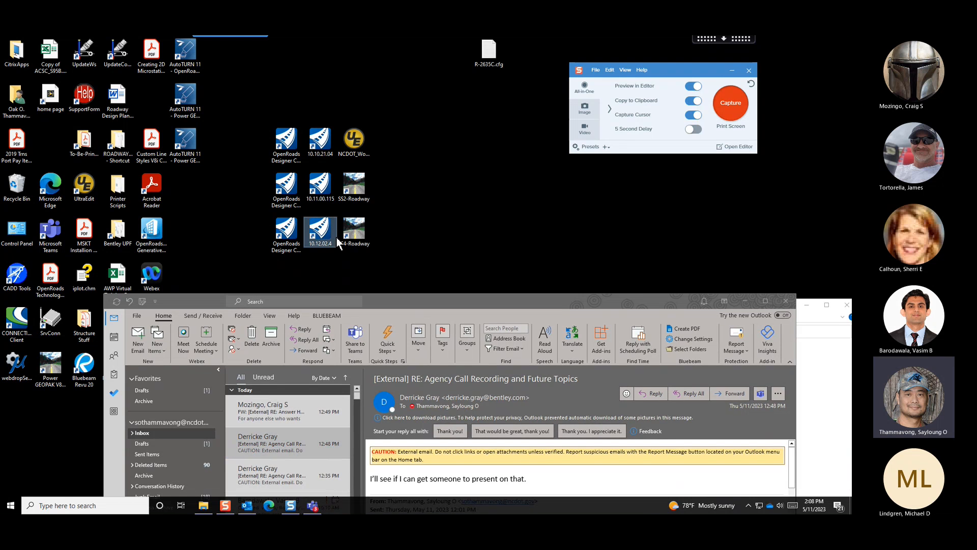
left_click(280, 248)
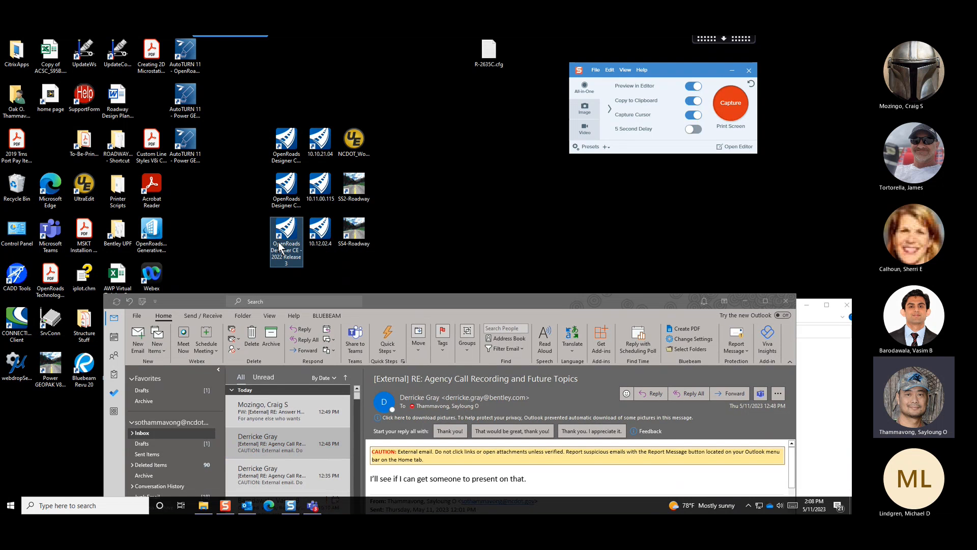
Examine the PW_DISABLE_INTEGRATION=1 argument in the 10.12.02.4 shortcut's target and close its properties without changes
double_click(322, 244)
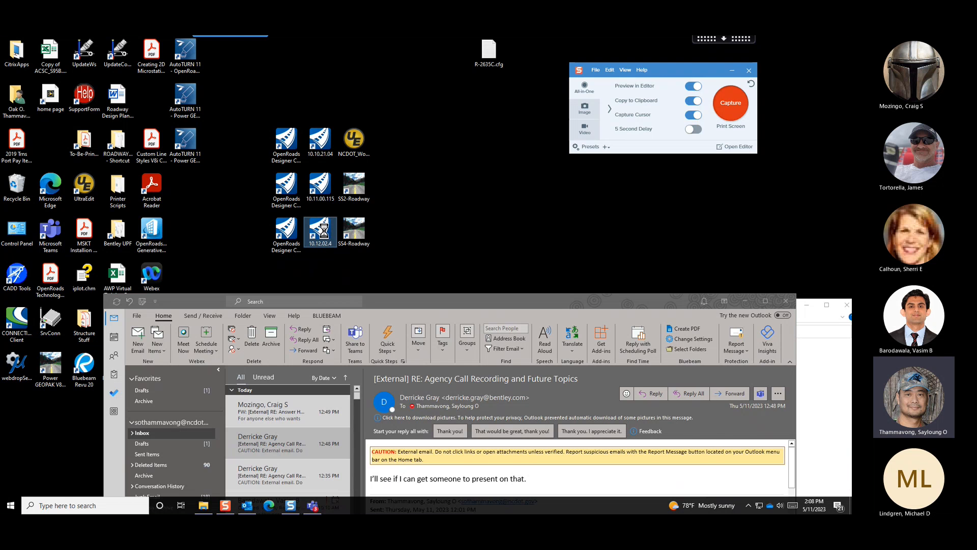
right_click(324, 231)
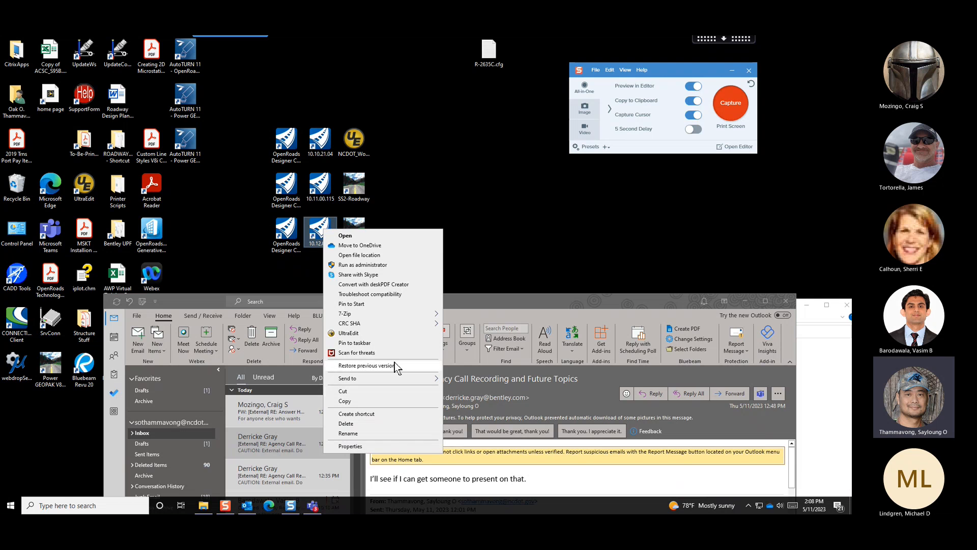
left_click(385, 448)
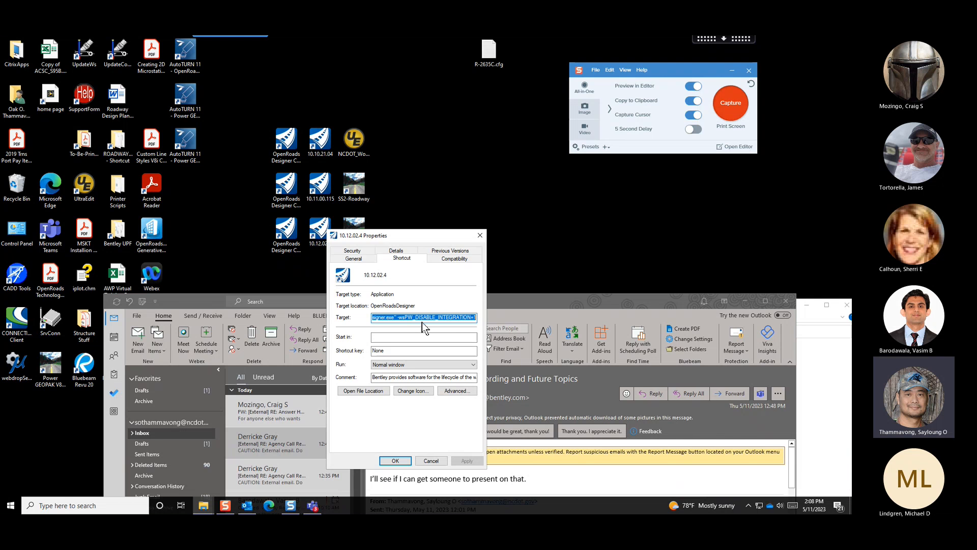
left_click(399, 317)
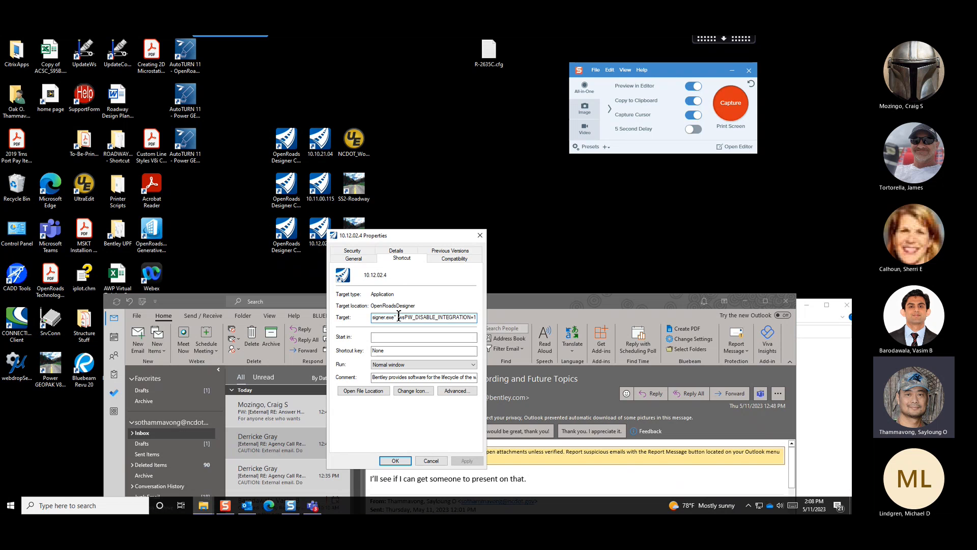
left_click_drag(398, 317, 461, 317)
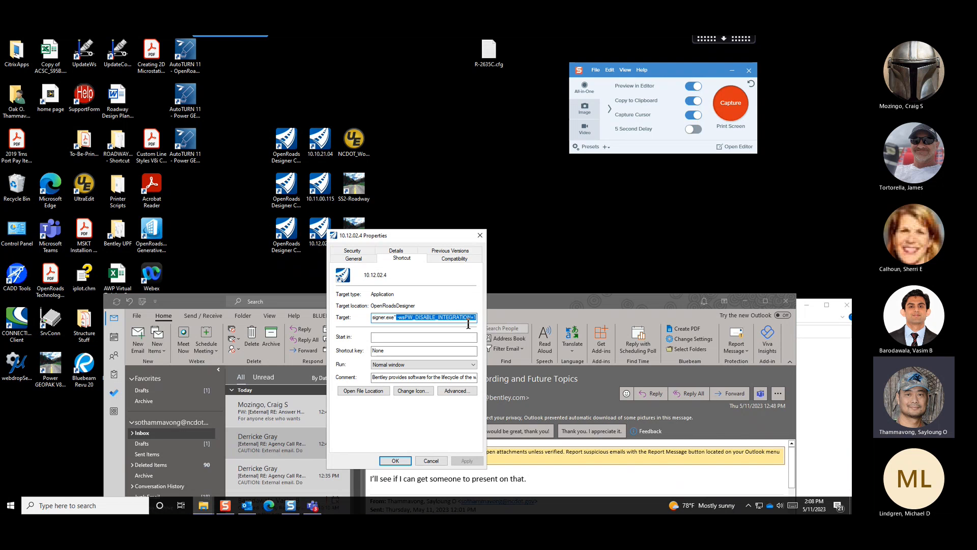
left_click(431, 461)
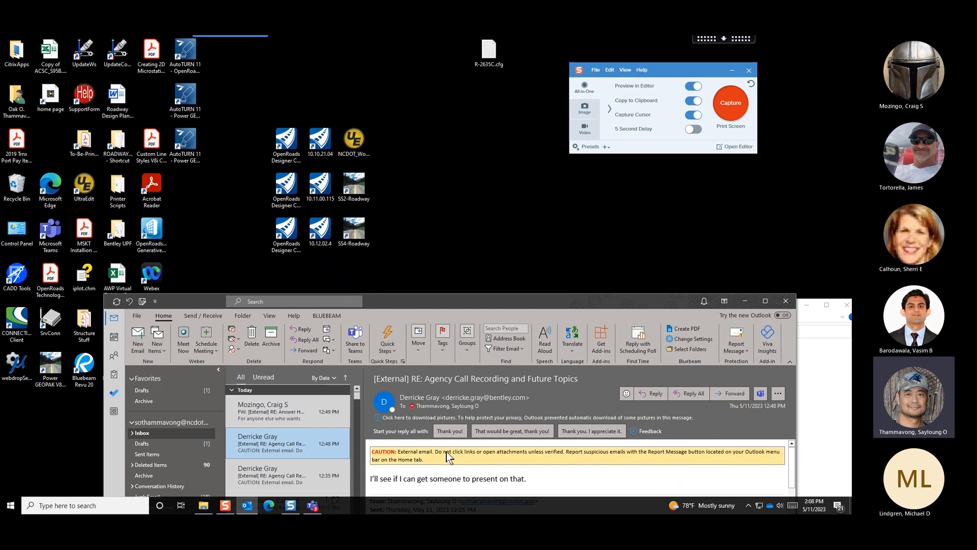
Start OpenRoads Designer from the CE - 2022 Release 3 shortcut, cancel the ProjectWise login, and close the program
left_click(287, 237)
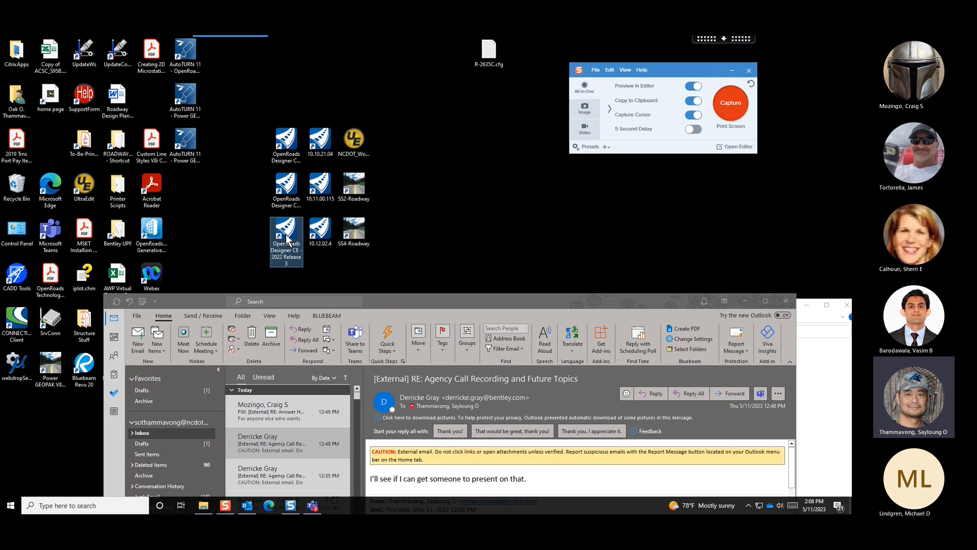
left_click(320, 237)
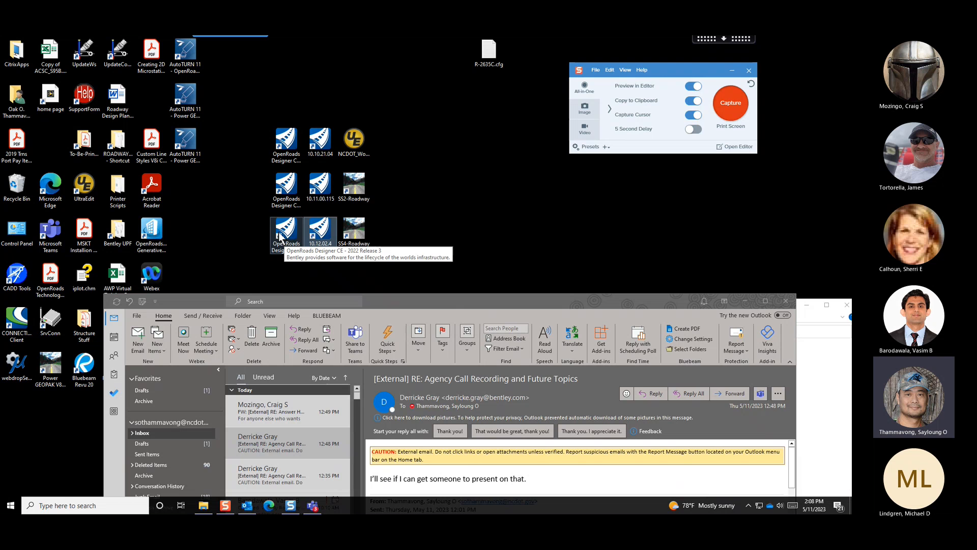
double_click(281, 238)
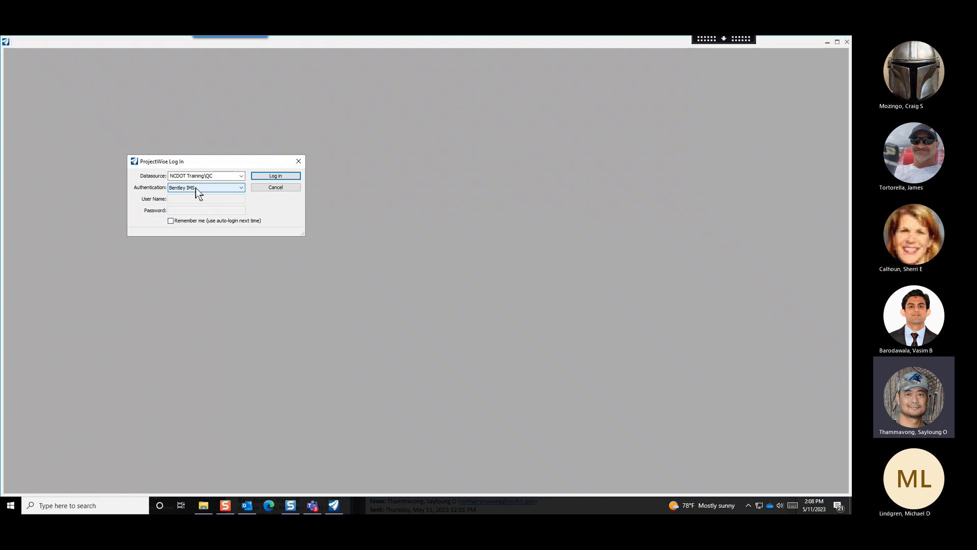
left_click(278, 188)
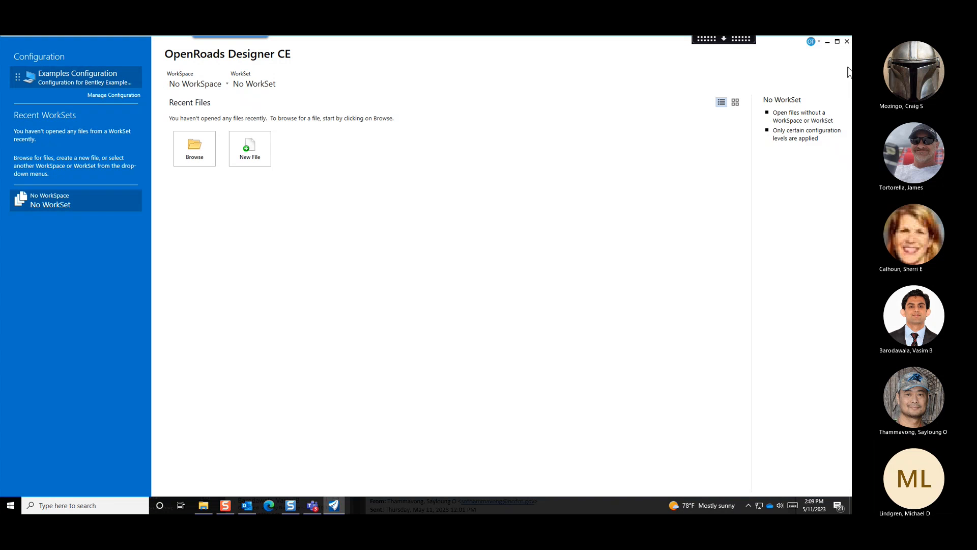
left_click(846, 42)
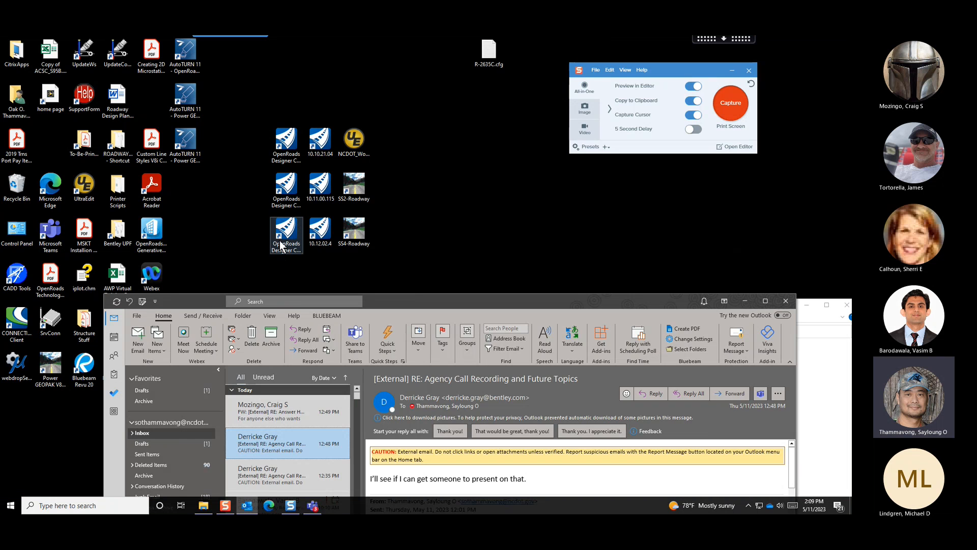
Launch OpenRoads Designer from the 10.12.02.4 shortcut and move its start window lower to uncover the desktop shortcuts
double_click(326, 237)
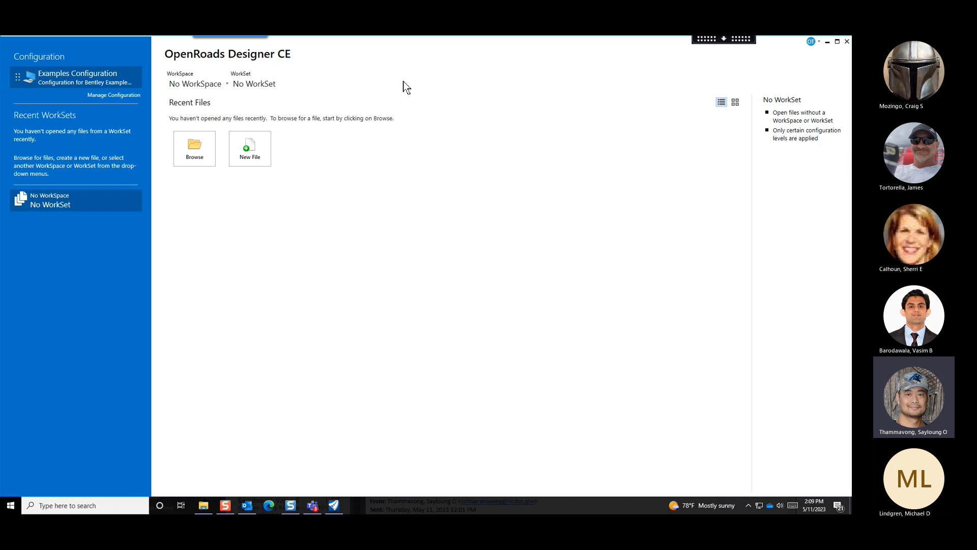
left_click_drag(414, 43, 439, 290)
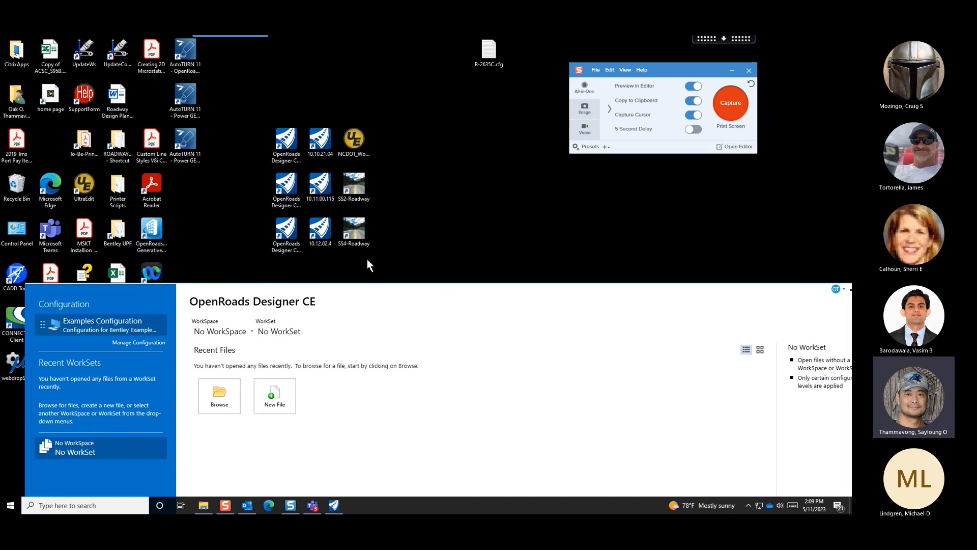
left_click(295, 235)
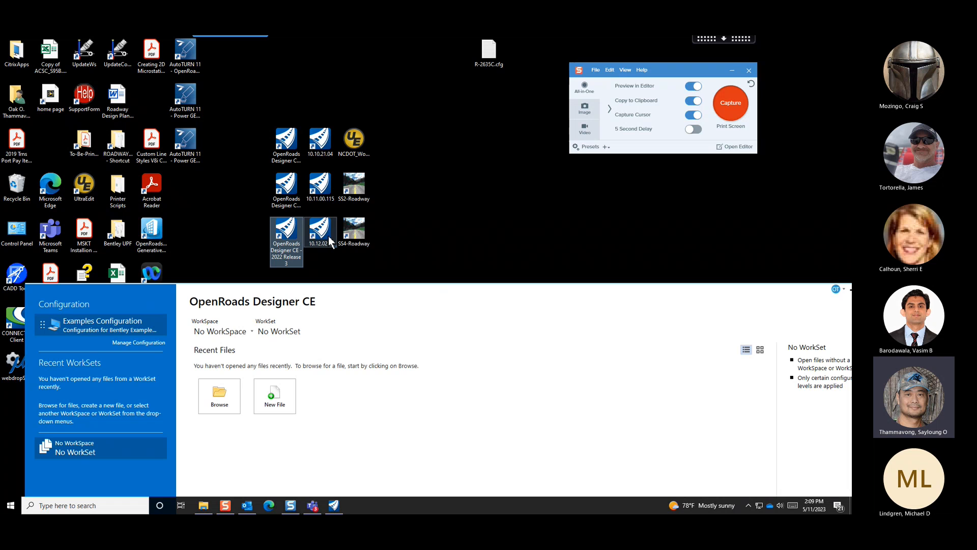
left_click(329, 238)
left_click(292, 244)
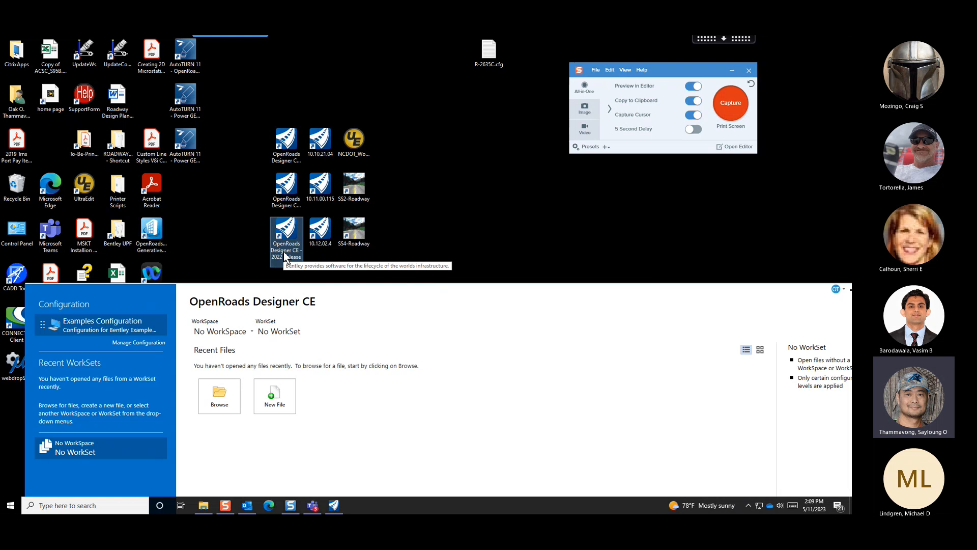
Try to rename the OpenRoads Designer CE - 2022 Release 3 shortcut without the trailing 3, and cancel the renaming
double_click(284, 253)
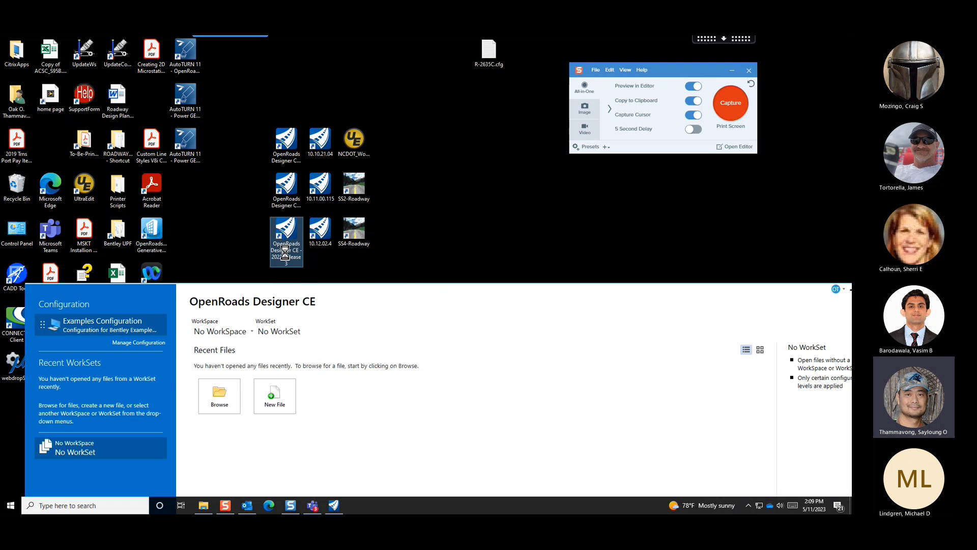
right_click(284, 252)
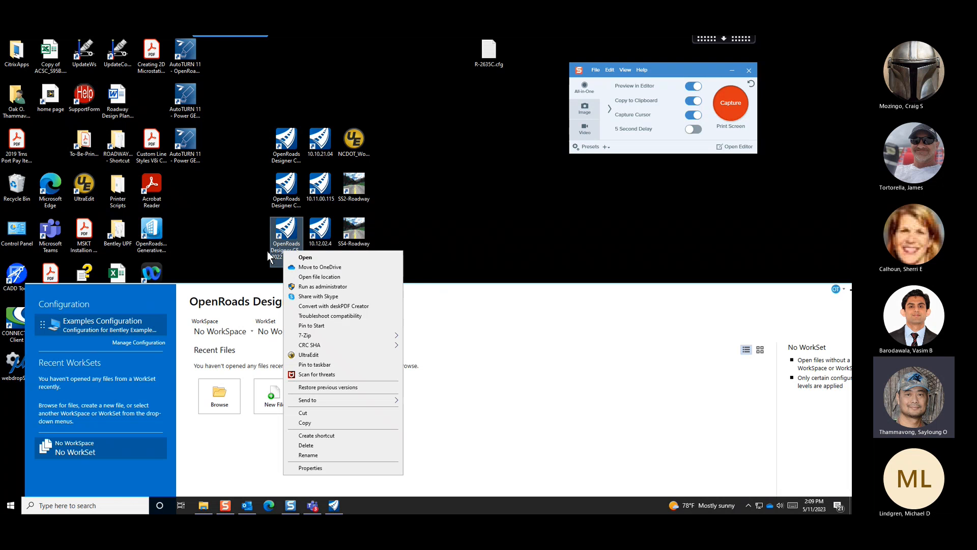
left_click(293, 244)
left_click(297, 263)
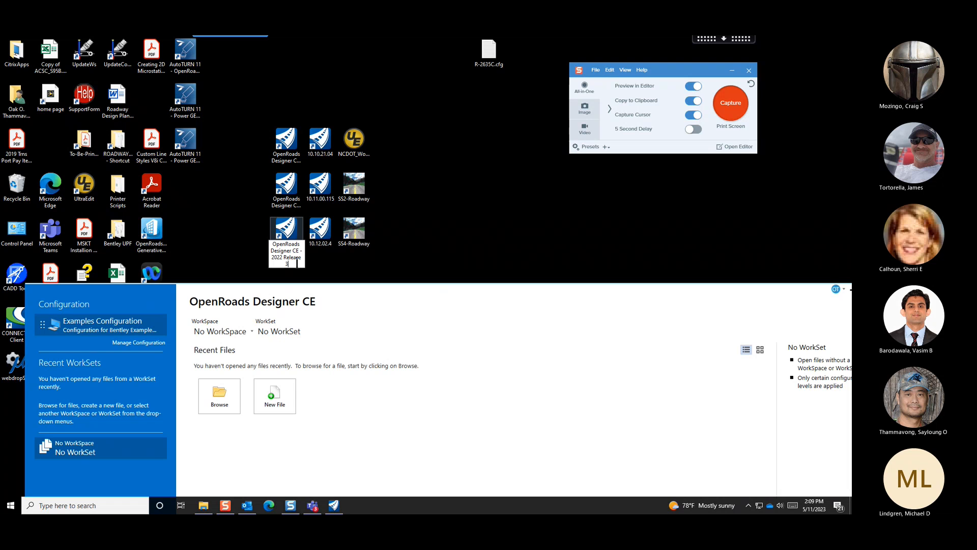
key("BackSpace")
key("Return")
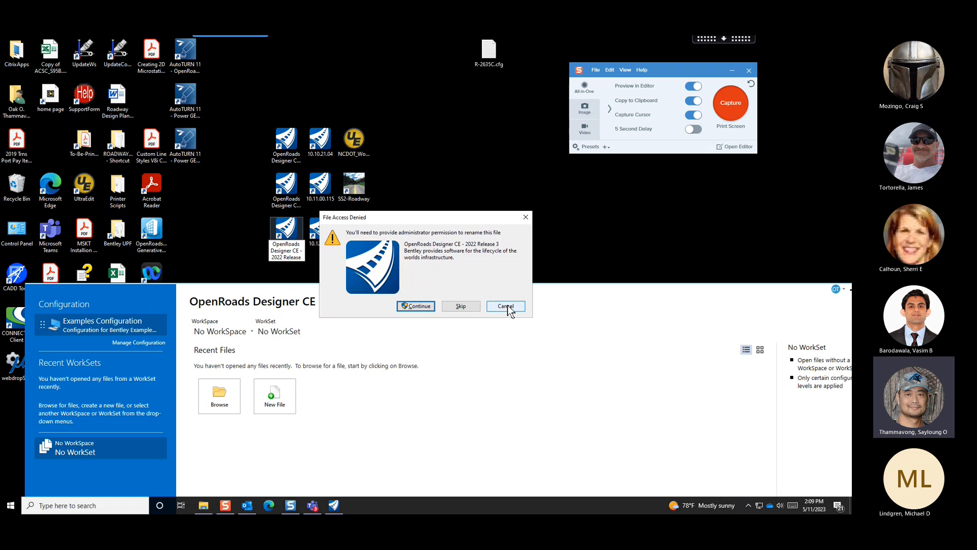
left_click(505, 305)
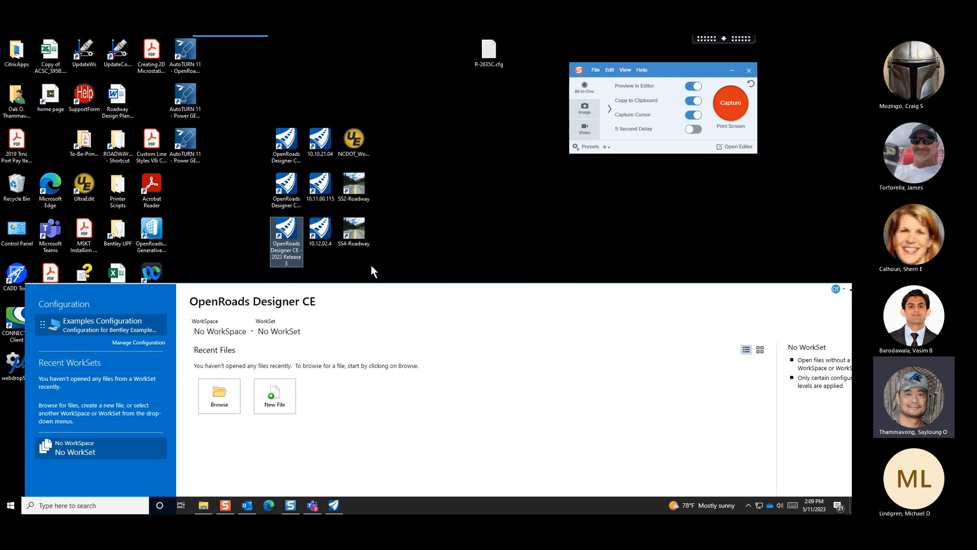
Check the target of the OpenRoads Designer CE - 2022 Release 3 shortcut in its properties for comparison with the 10.12.02.4 shortcut
right_click(279, 244)
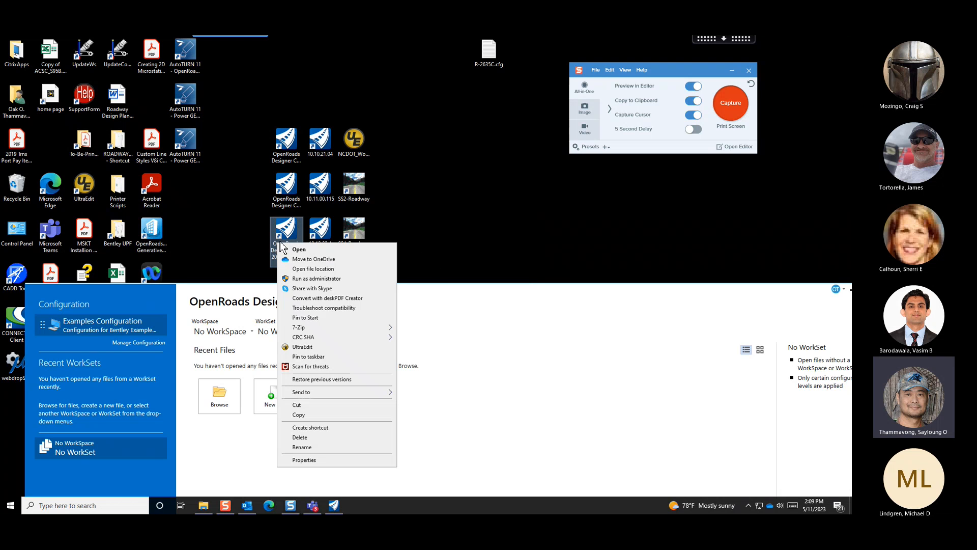
left_click(326, 460)
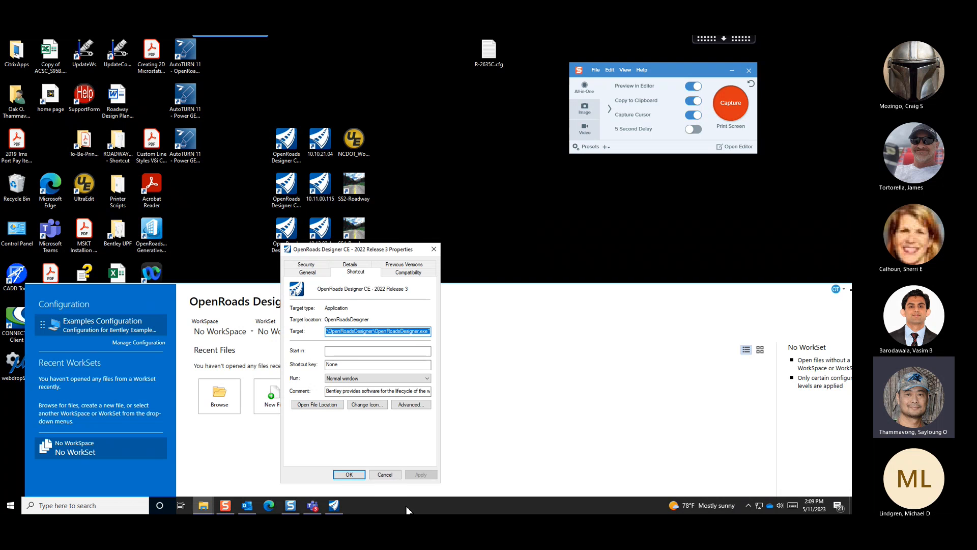
left_click(389, 475)
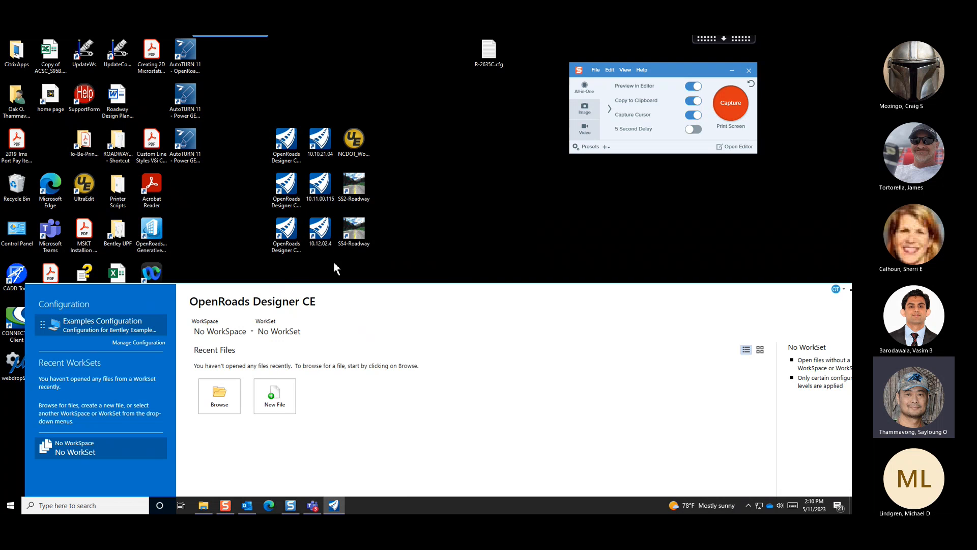
left_click(288, 245)
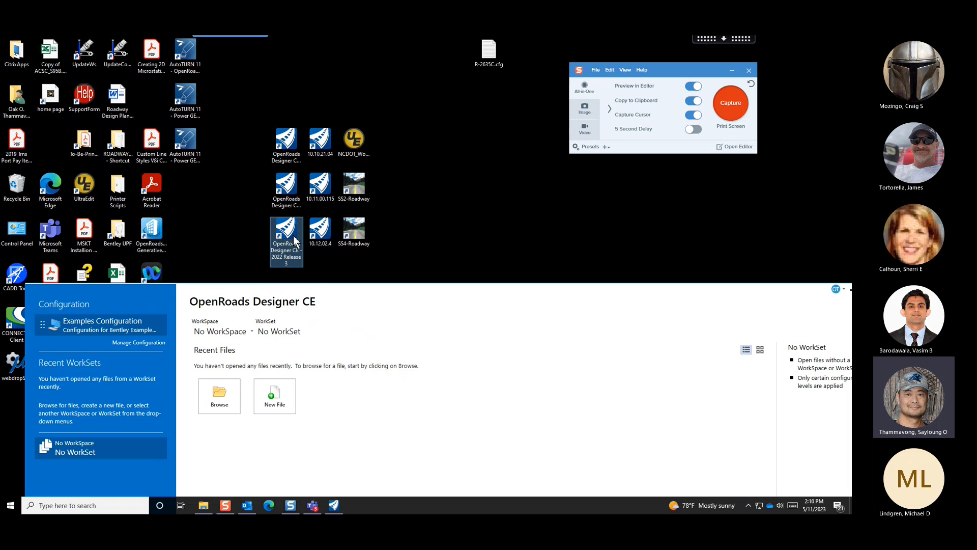
left_click(318, 242)
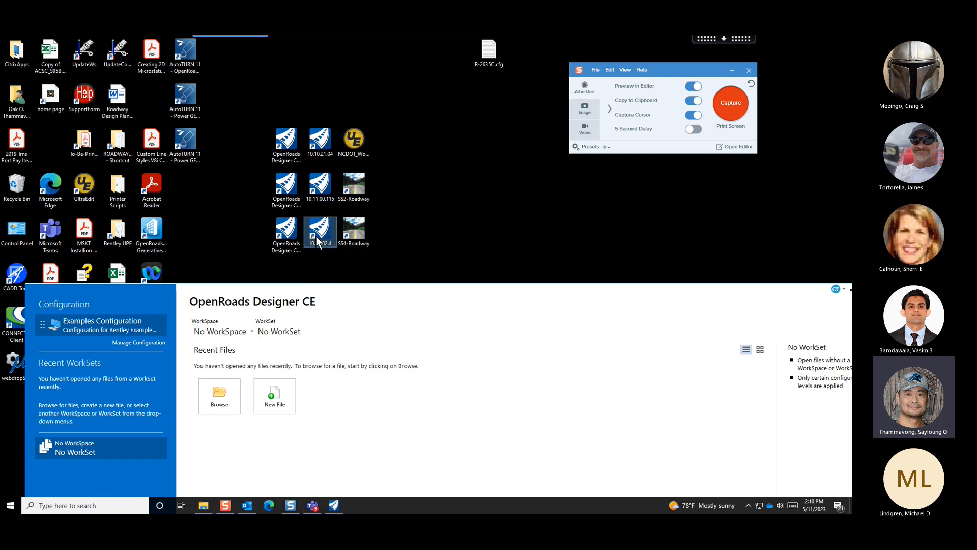
Switch to File Explorer and open the C:\NCDOT_CONNECT_WORKSPACE\Configuration_10_12\WorkSpaces folder
left_click(204, 506)
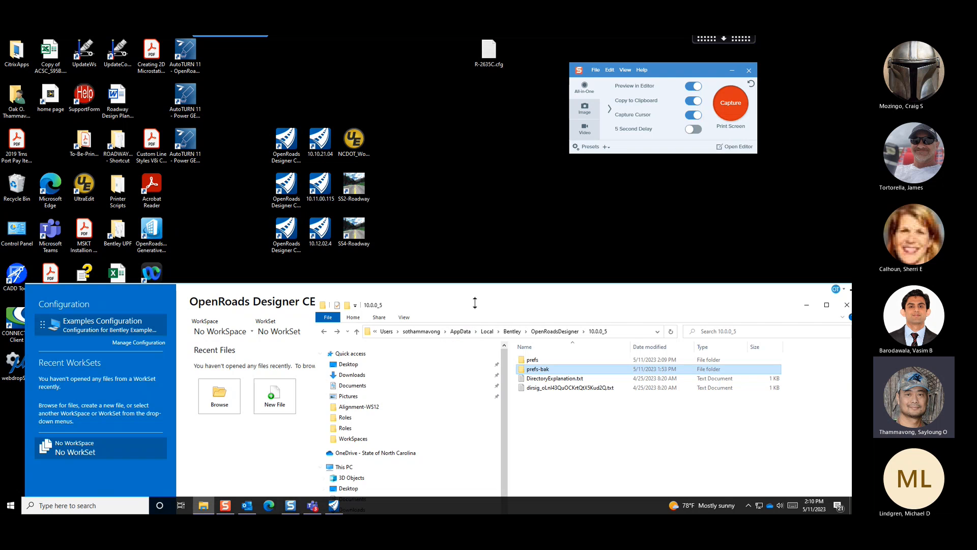
left_click_drag(475, 299, 478, 207)
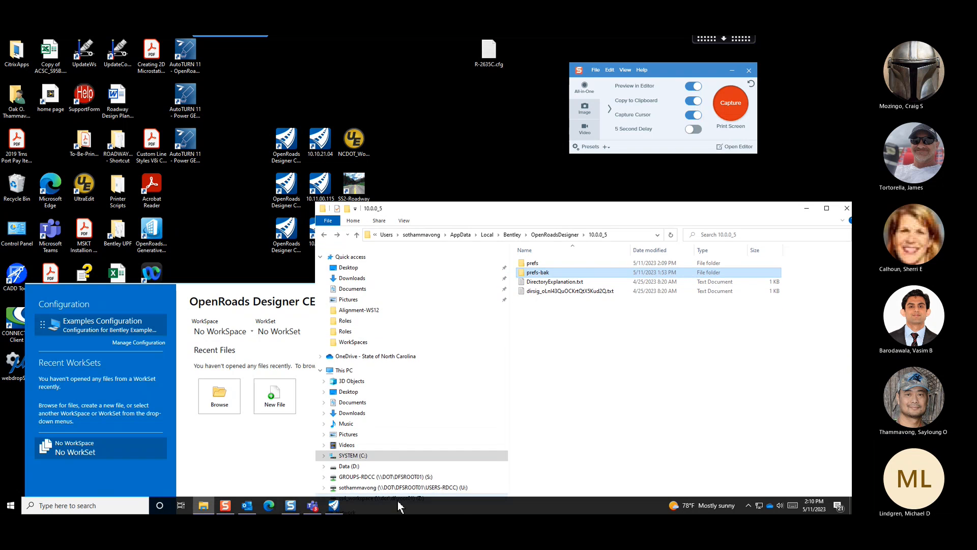
left_click(400, 456)
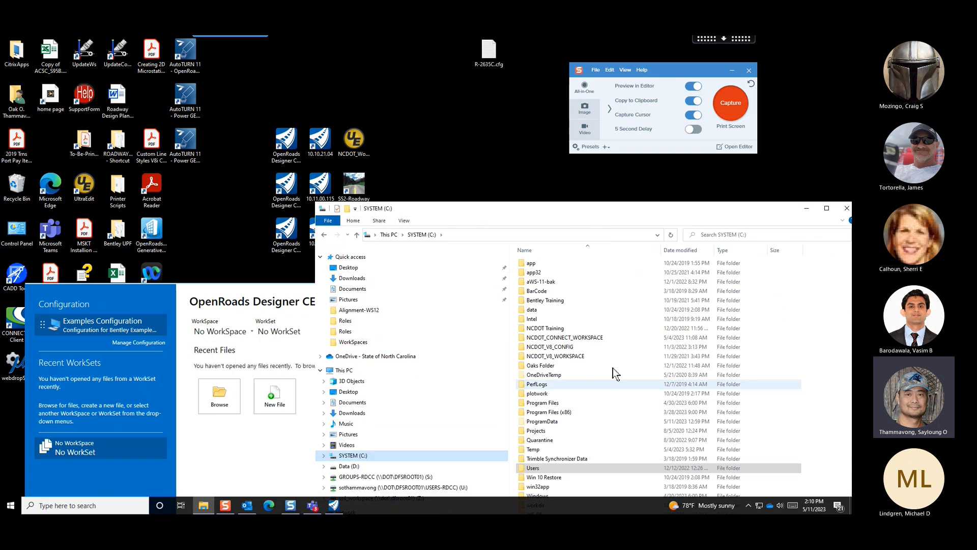
double_click(615, 337)
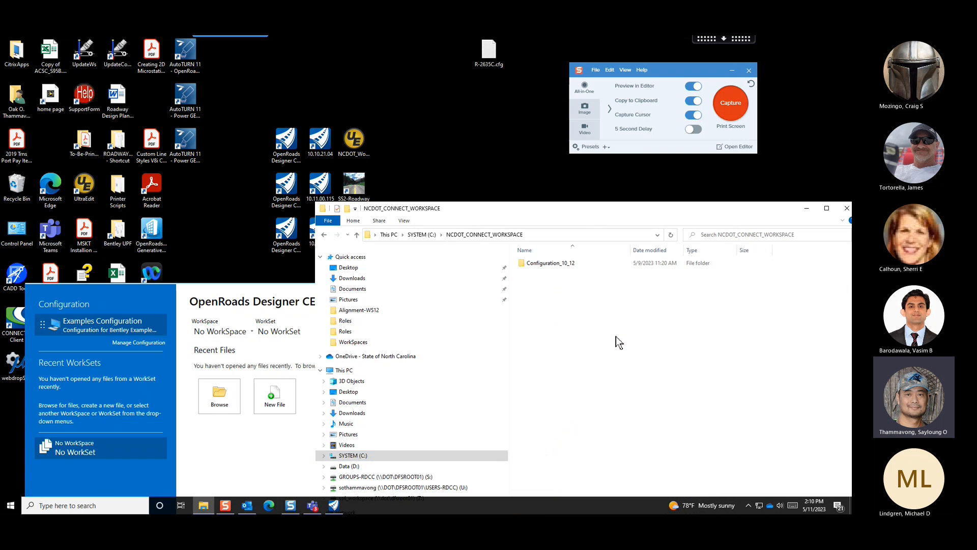
left_click(581, 264)
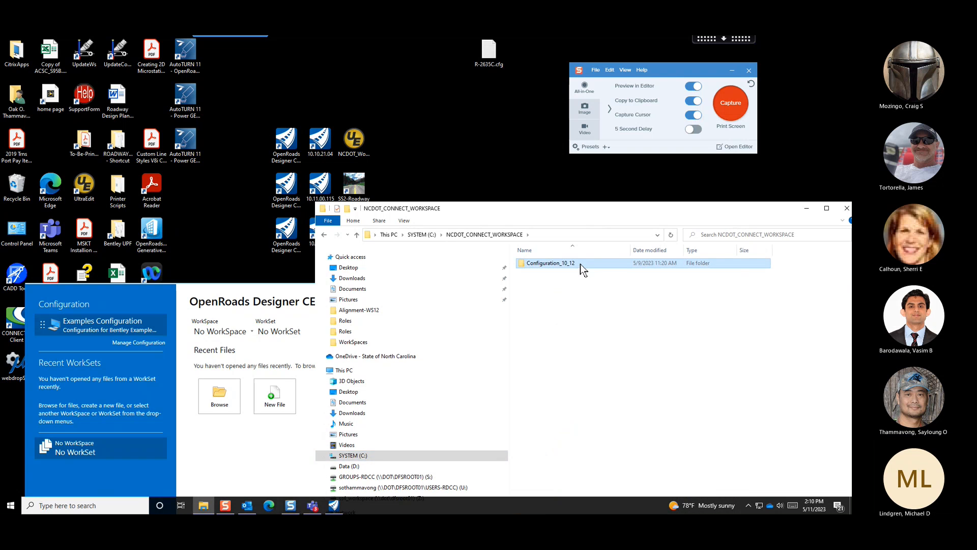
left_click(580, 263)
double_click(593, 264)
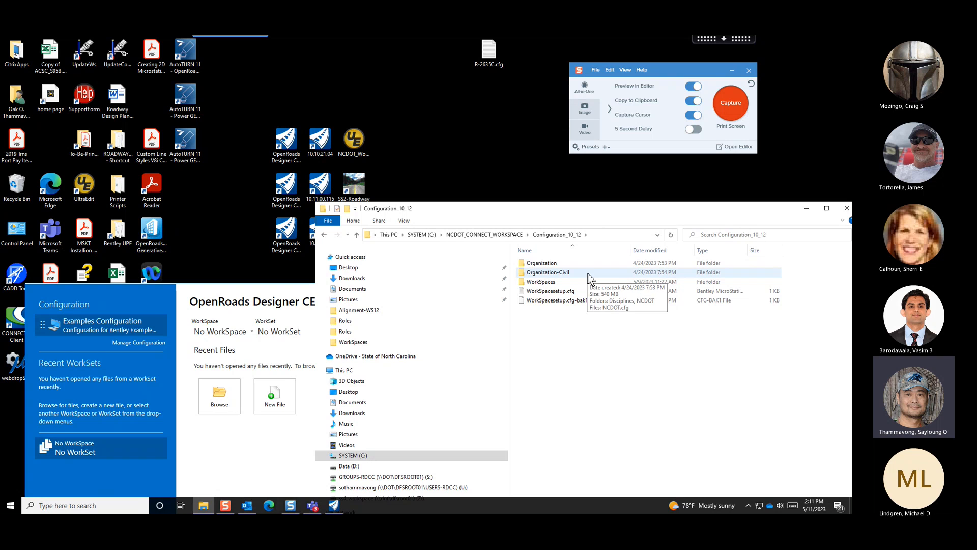
double_click(589, 280)
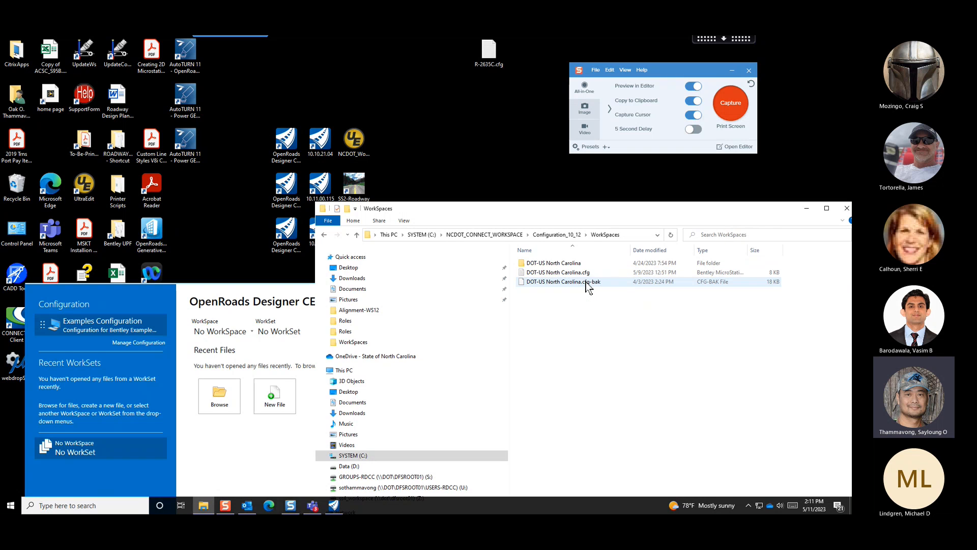
Check the MyChoice NCDOT_10 shortcut and MyChoice_10.inp file in the DOT-US North Carolina\Desk folder, and close the File Explorer window
double_click(586, 263)
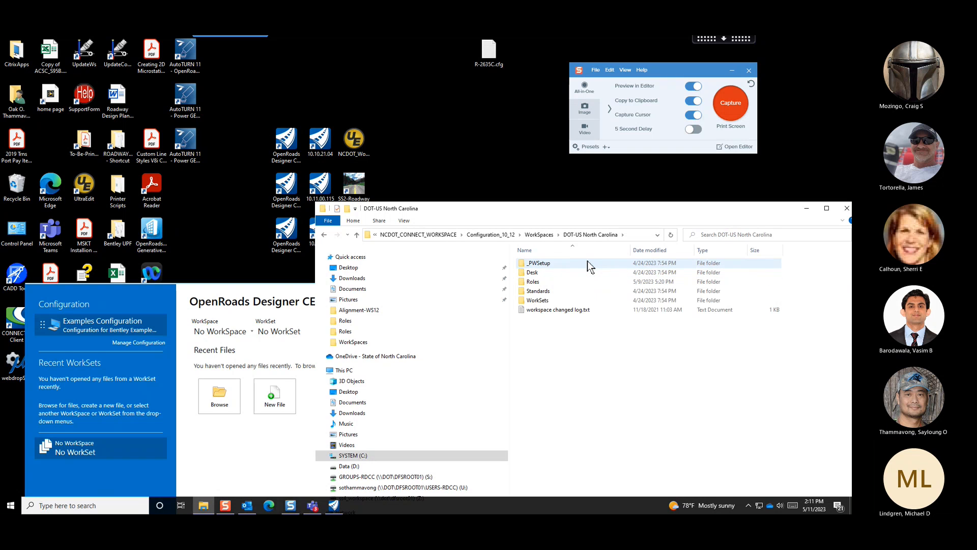
double_click(576, 274)
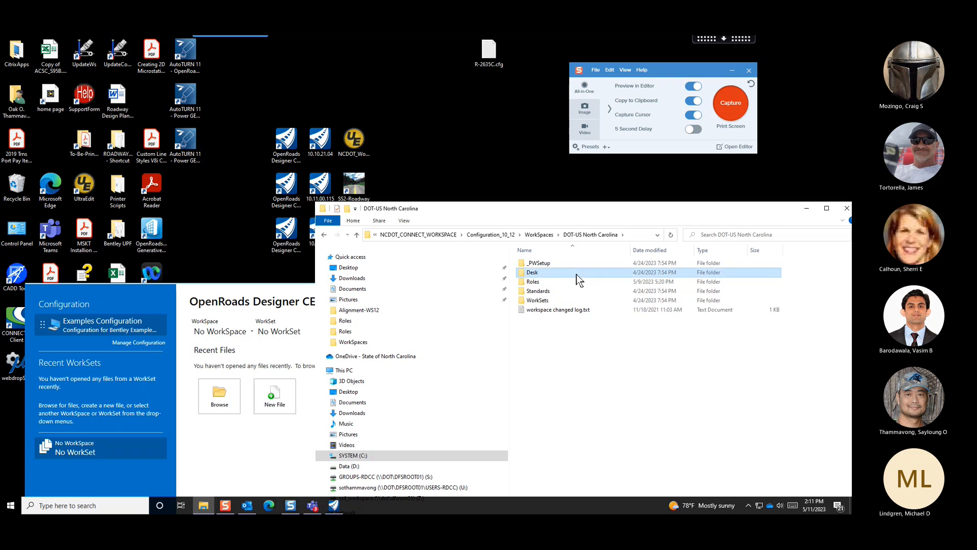
left_click(586, 264)
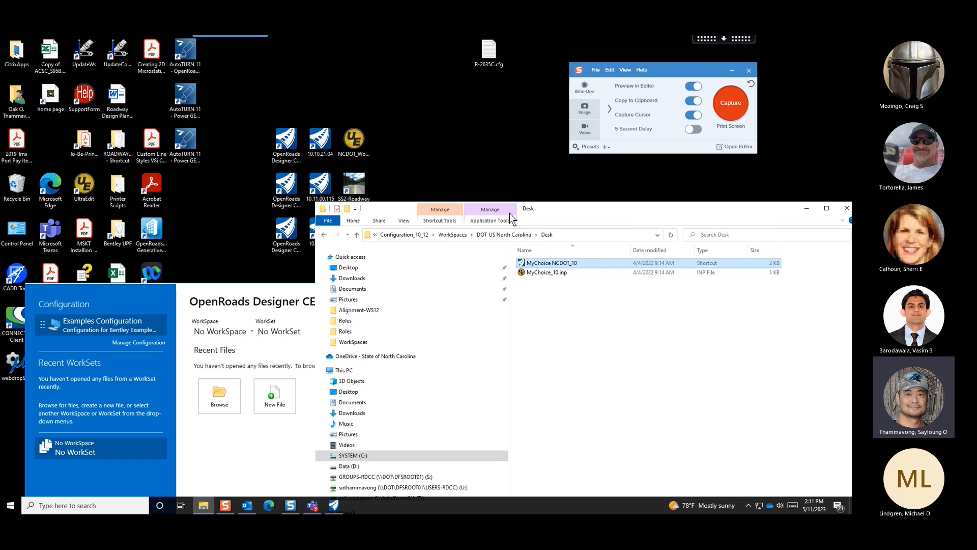
left_click_drag(570, 211, 485, 266)
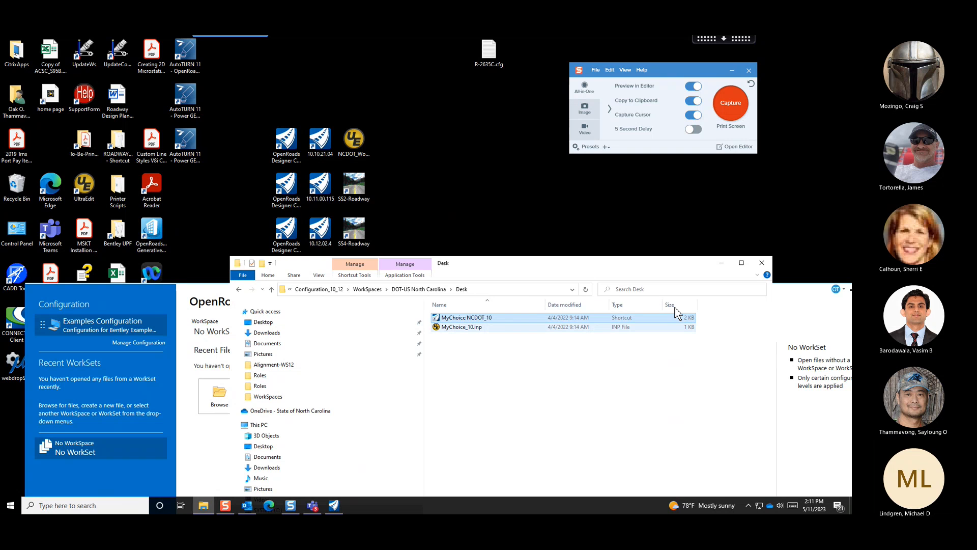
left_click(488, 328)
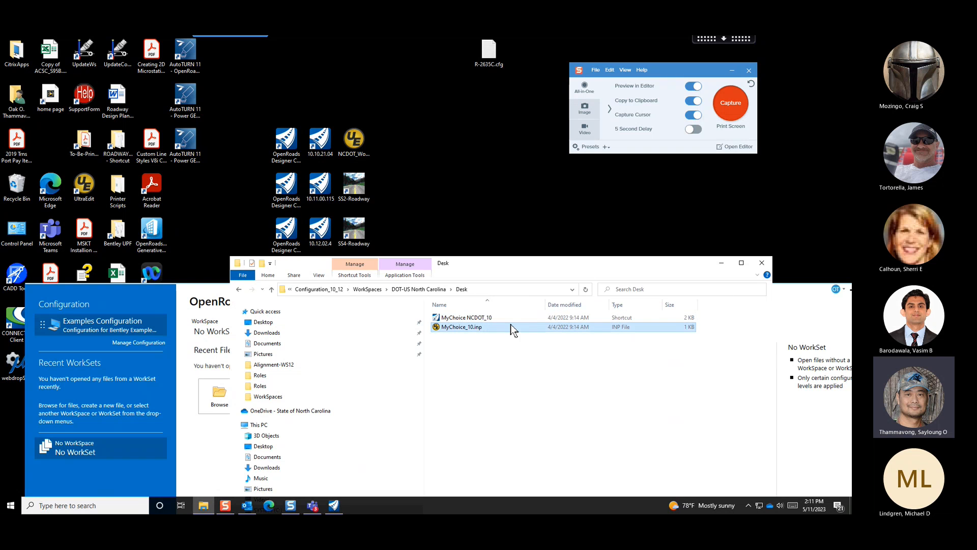
left_click(762, 263)
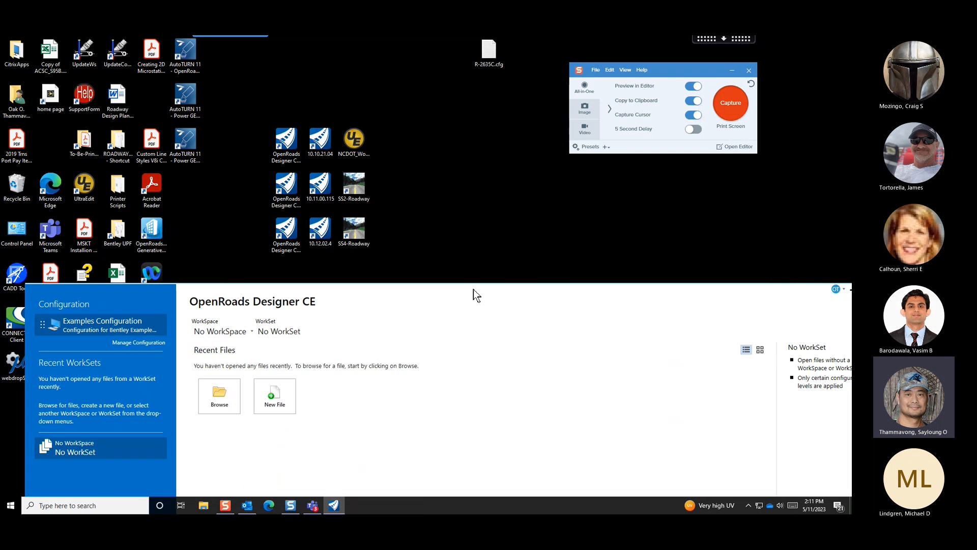
Switch to the OpenRoads Designer start window and begin a new configuration named WS-12S through Manage Configurations
left_click_drag(470, 292, 577, 230)
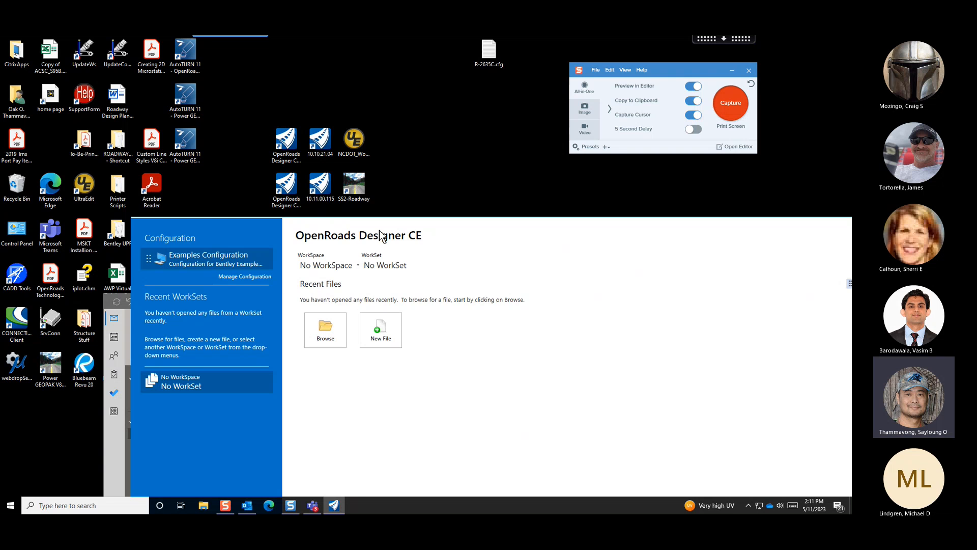
left_click_drag(379, 230, 418, 244)
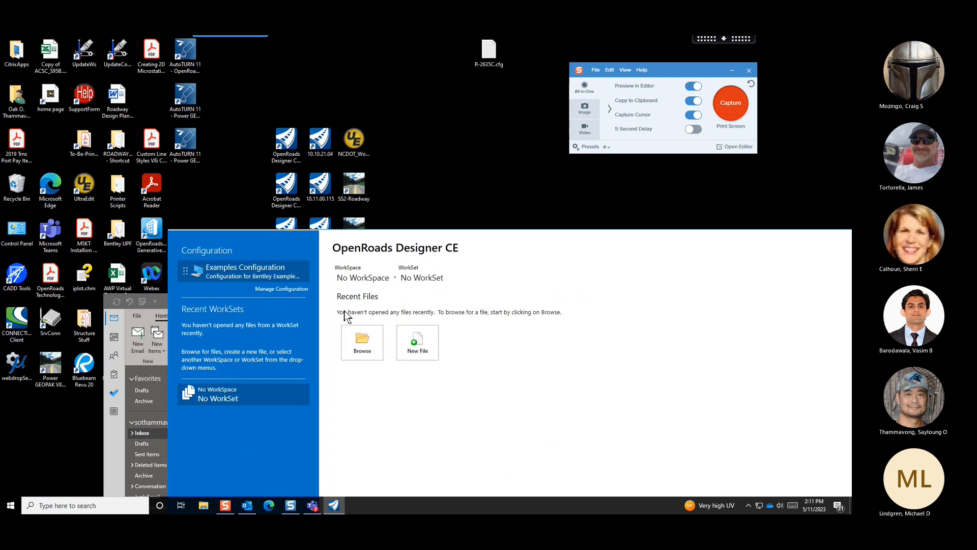
left_click(287, 294)
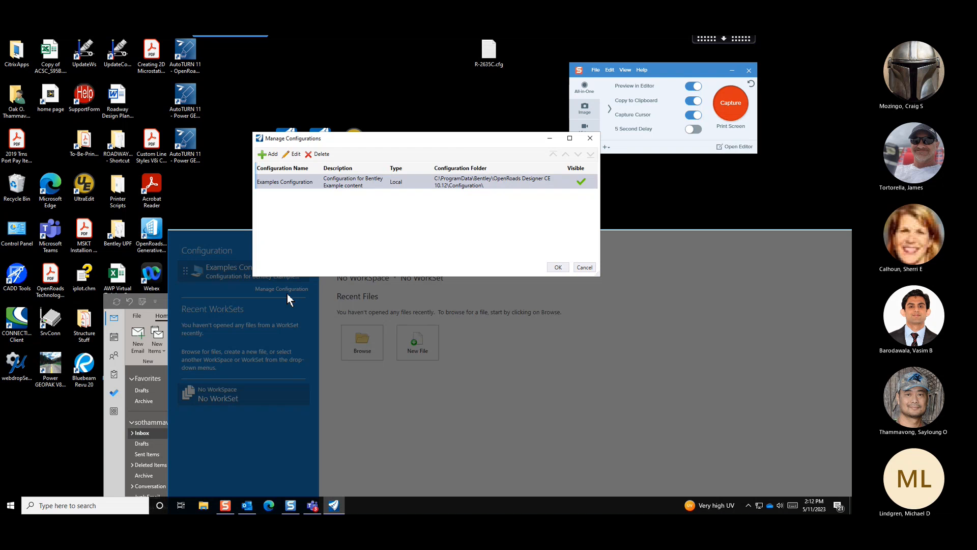
left_click_drag(436, 143, 510, 319)
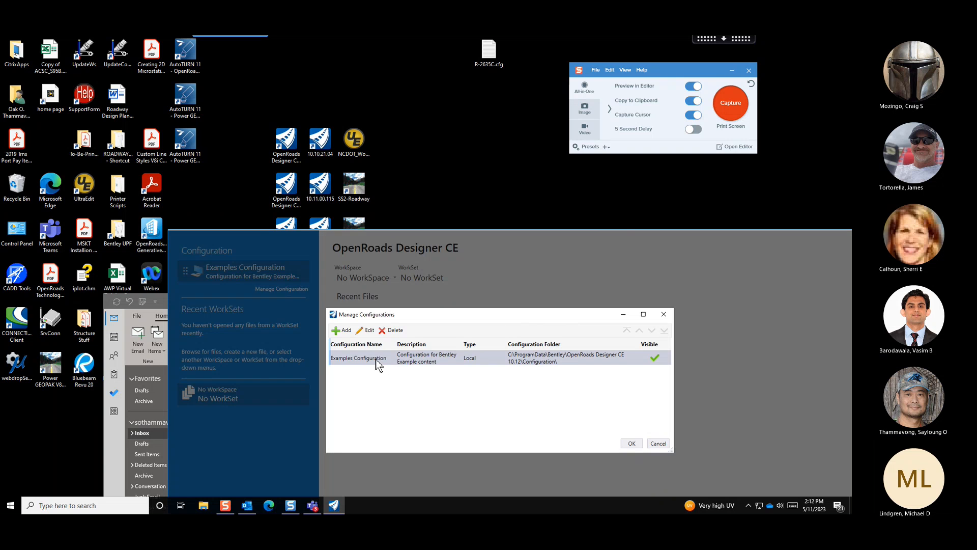
left_click(341, 331)
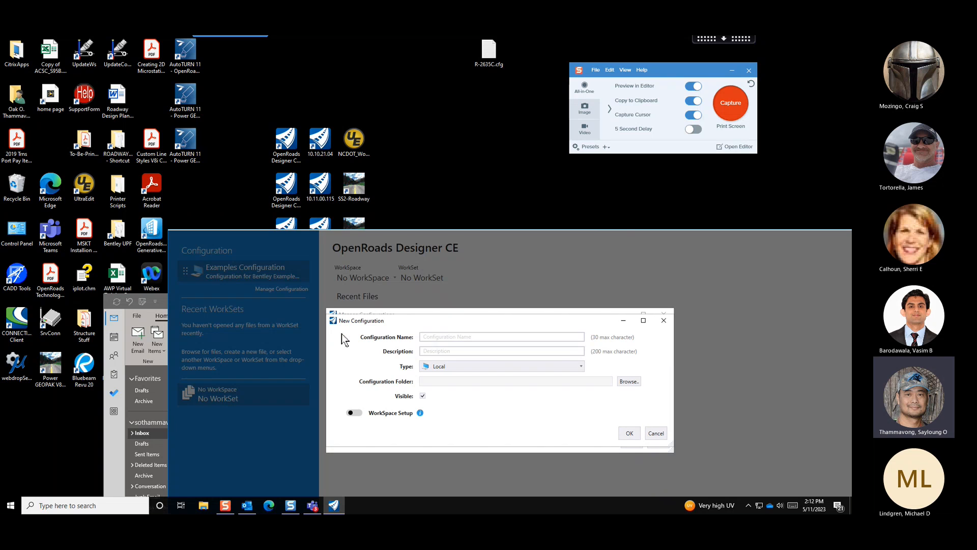
left_click(452, 337)
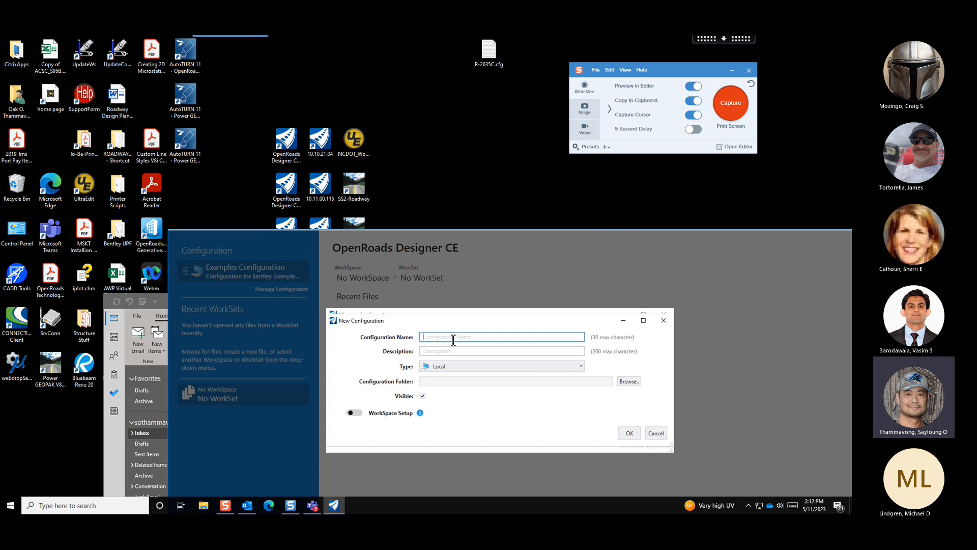
type("WS-")
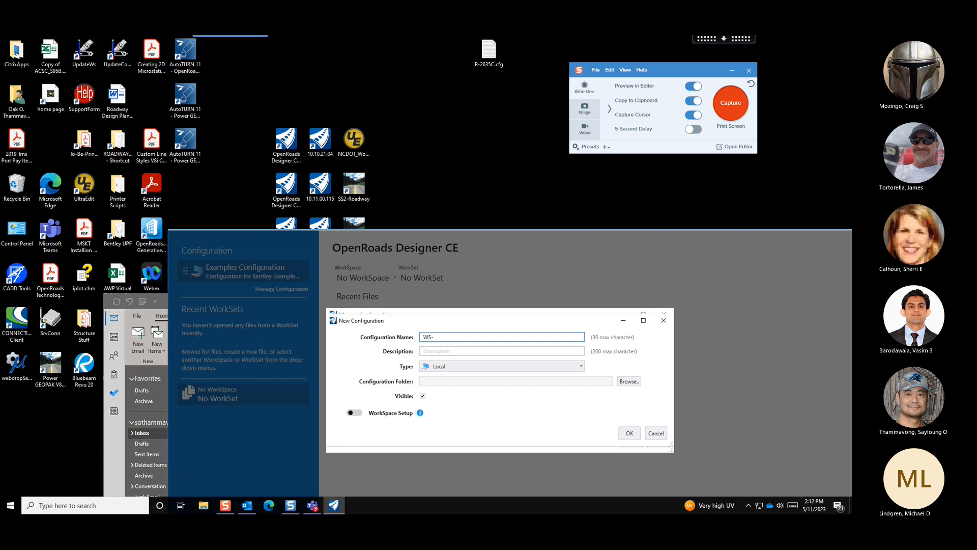
type("12S")
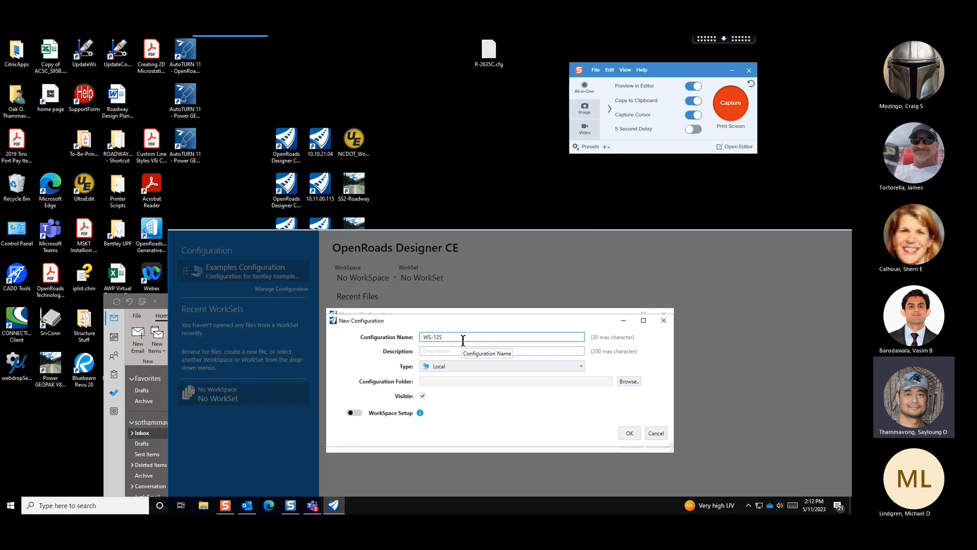
Set the new configuration's type to Network/Shared Drive
left_click(484, 367)
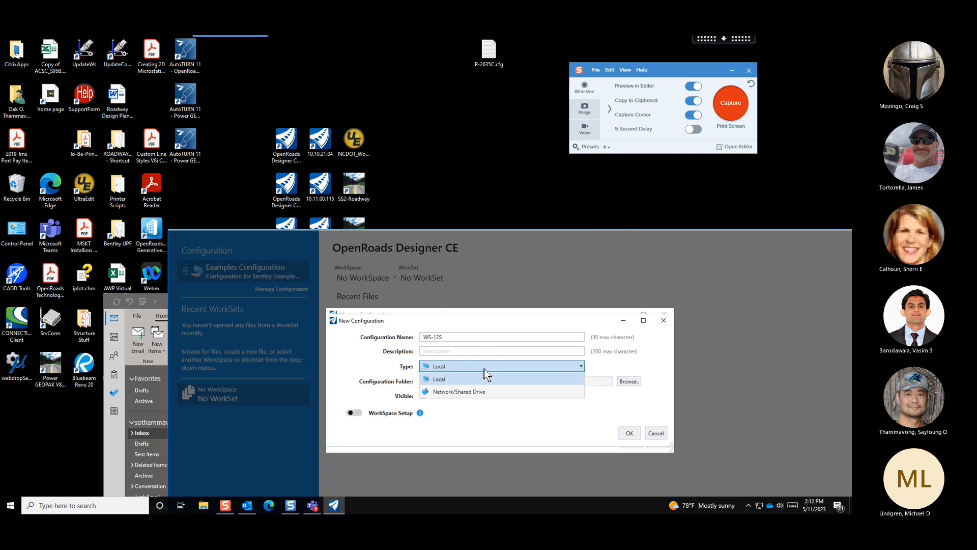
left_click(491, 392)
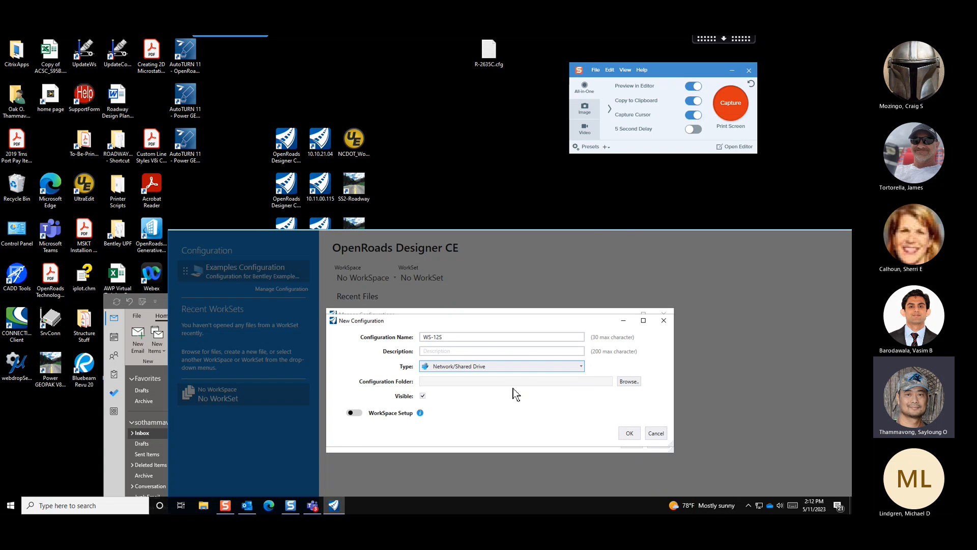
left_click(520, 369)
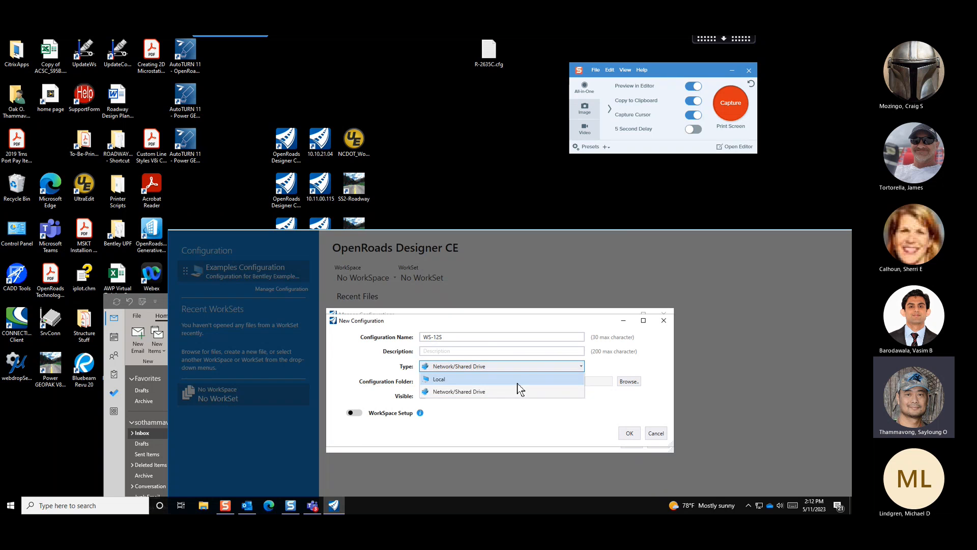
left_click(521, 391)
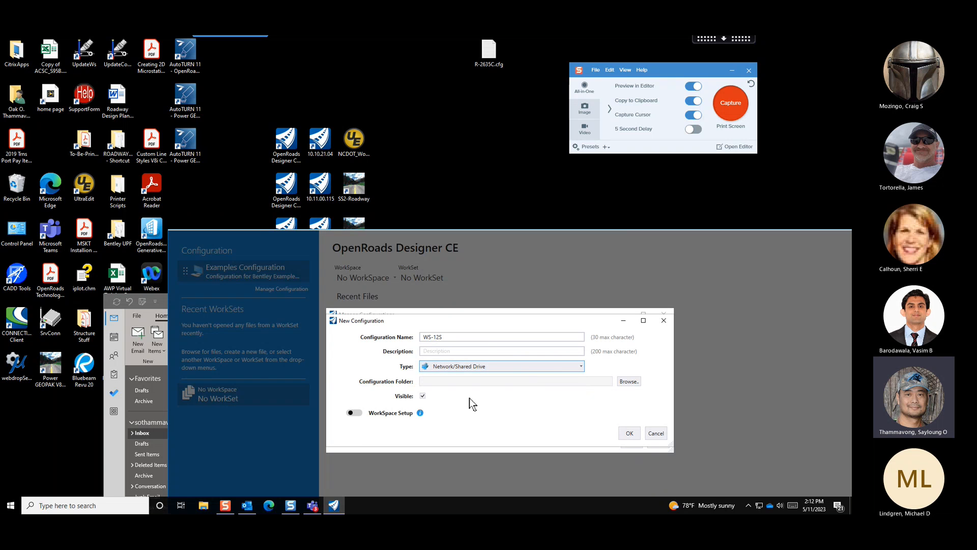
Set the configuration folder to S:\Share\WorkSpaces\WS-12\Configuration
left_click(630, 382)
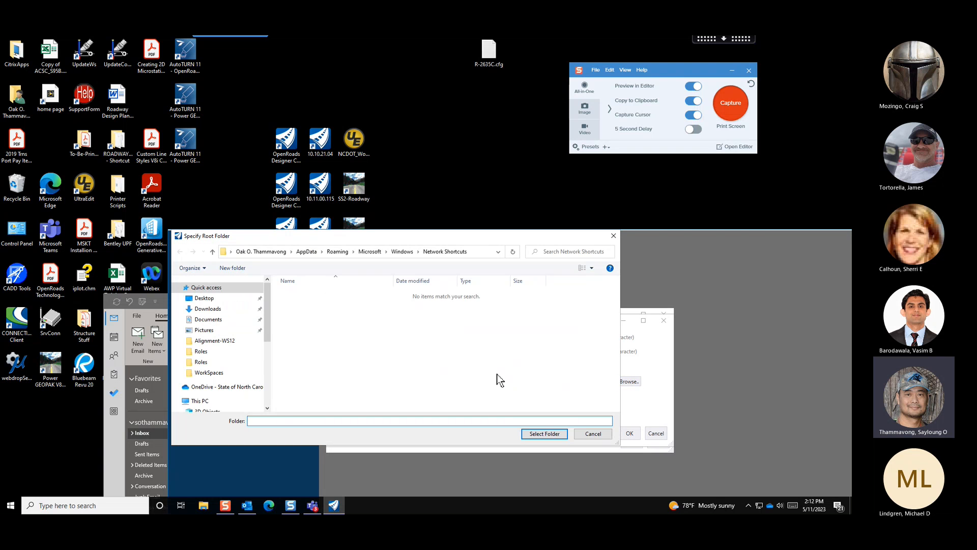
scroll(222, 393, "down", 2)
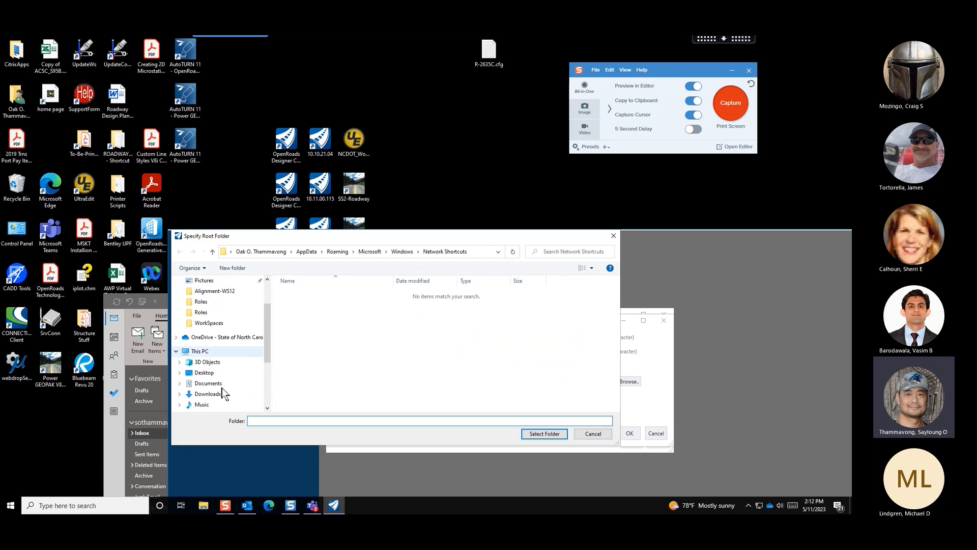
scroll(222, 394, "down", 3)
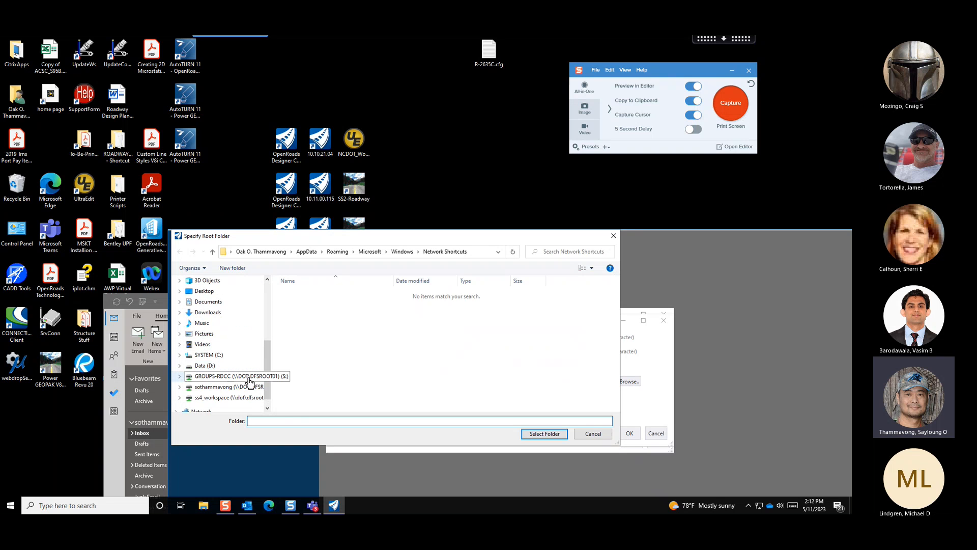
left_click(249, 379)
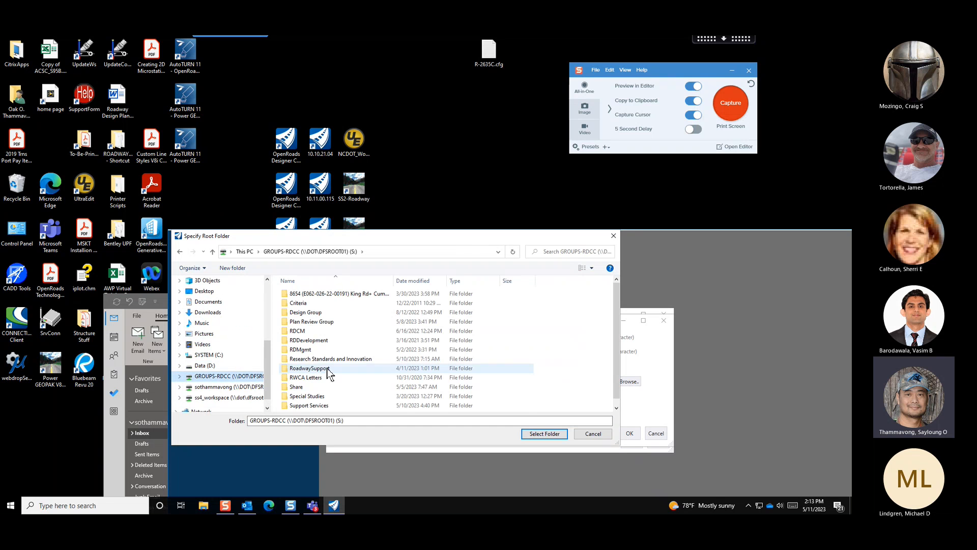
double_click(327, 379)
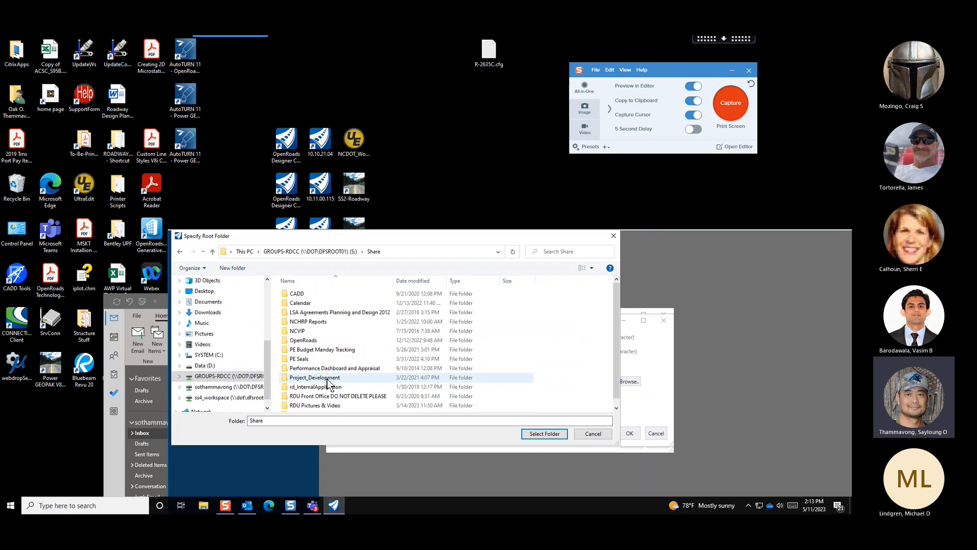
scroll(356, 351, "down", 1)
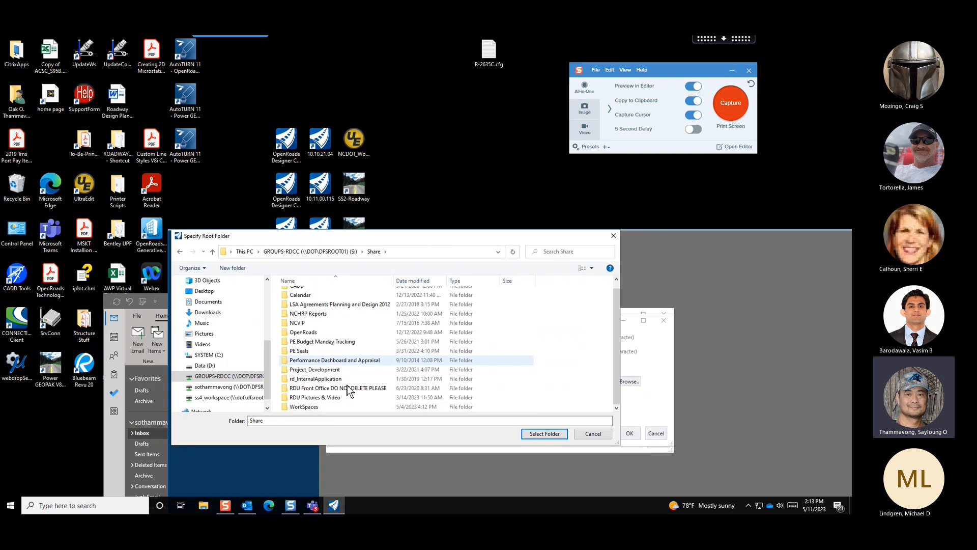
double_click(329, 407)
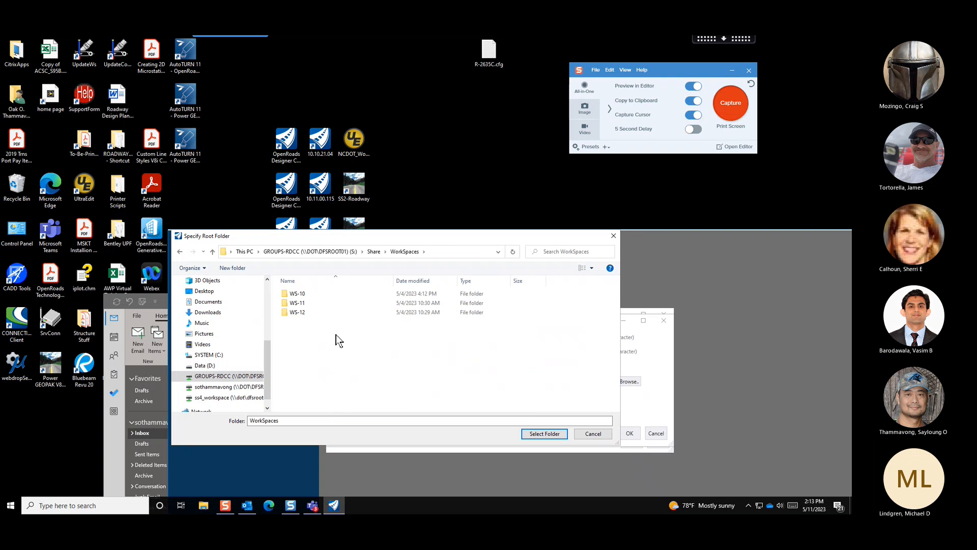
double_click(328, 314)
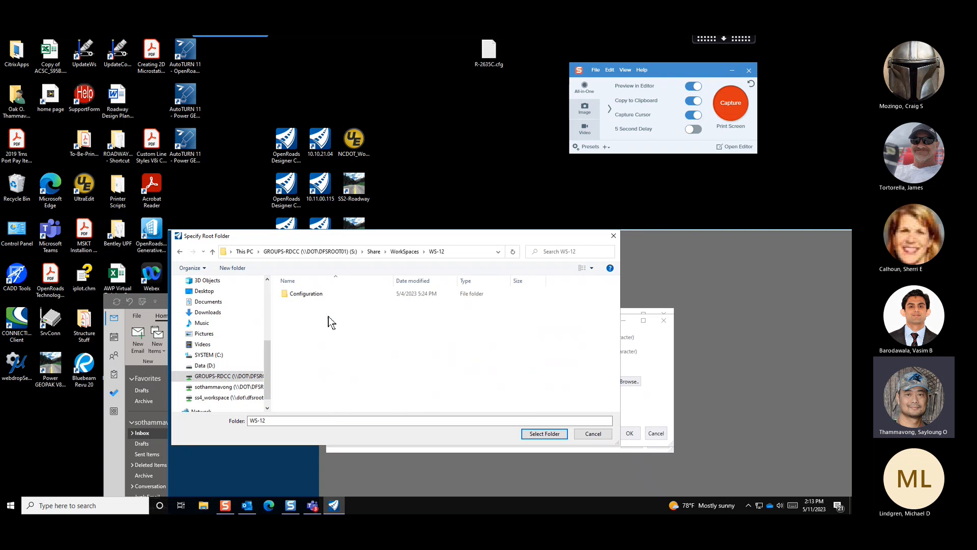
left_click(332, 294)
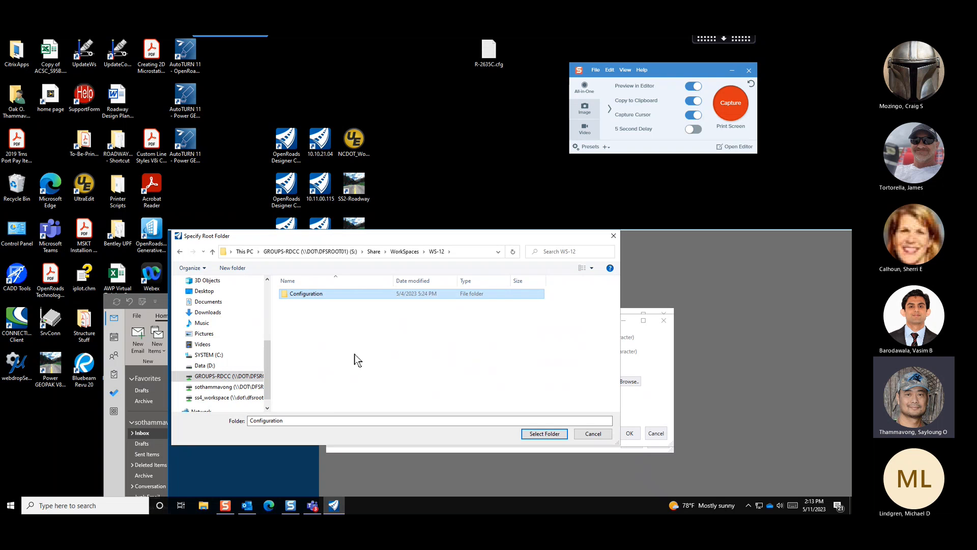
left_click(544, 434)
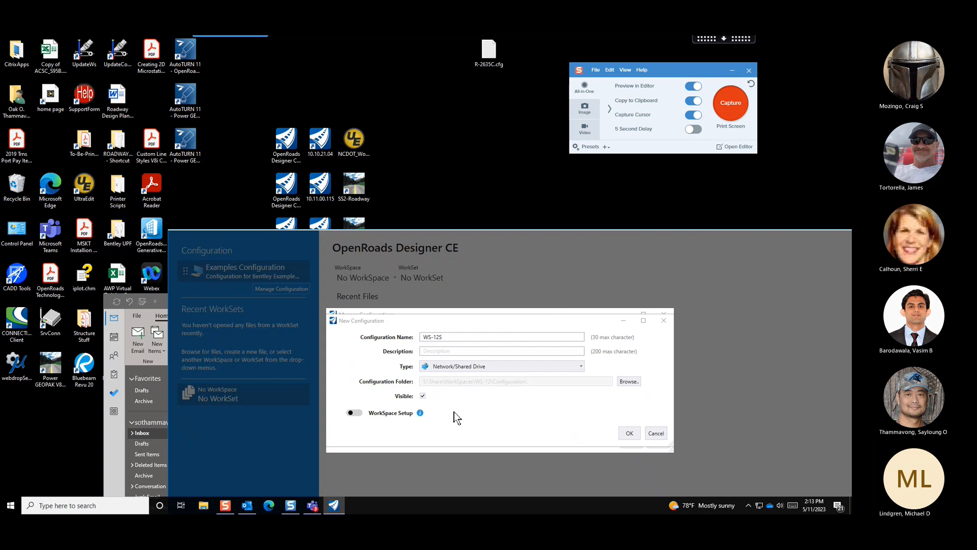
Save the WS-12S configuration as visible and accept the updated configuration list
left_click(422, 396)
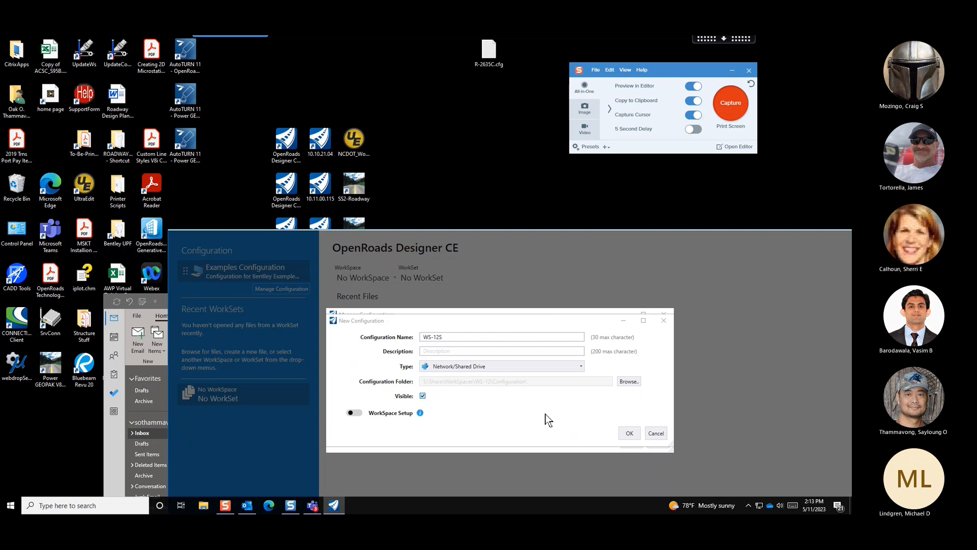
left_click(630, 434)
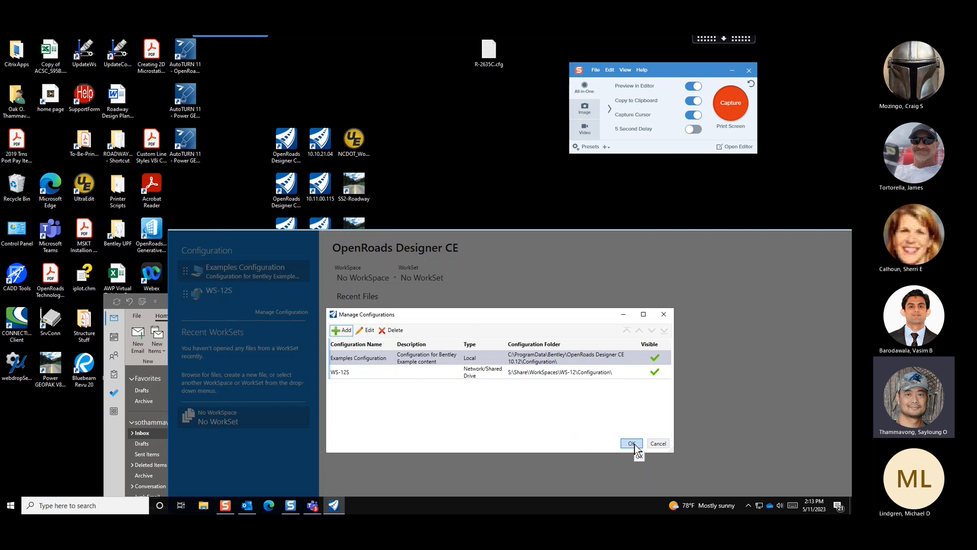
left_click(633, 444)
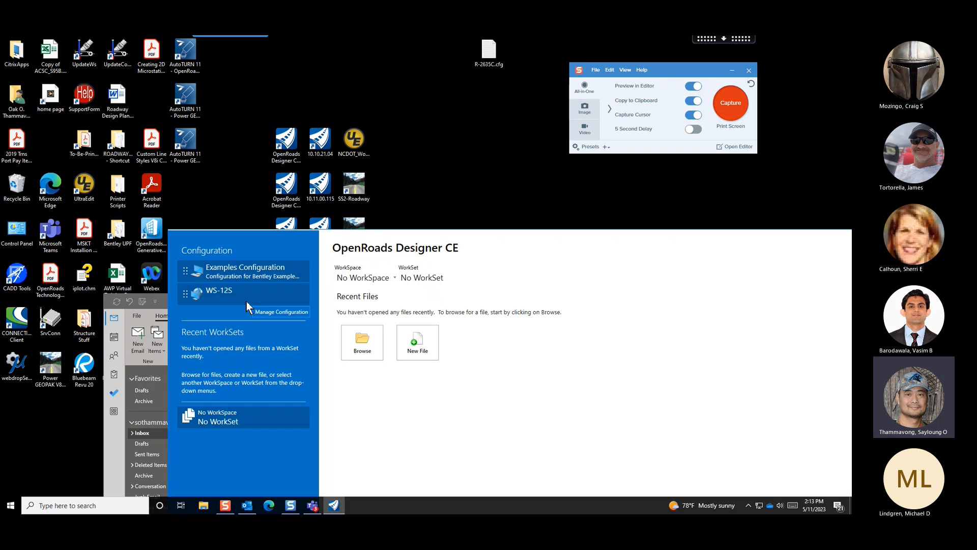
Select the WS-12S configuration and the DOT-US North Carolina workspace
left_click(236, 294)
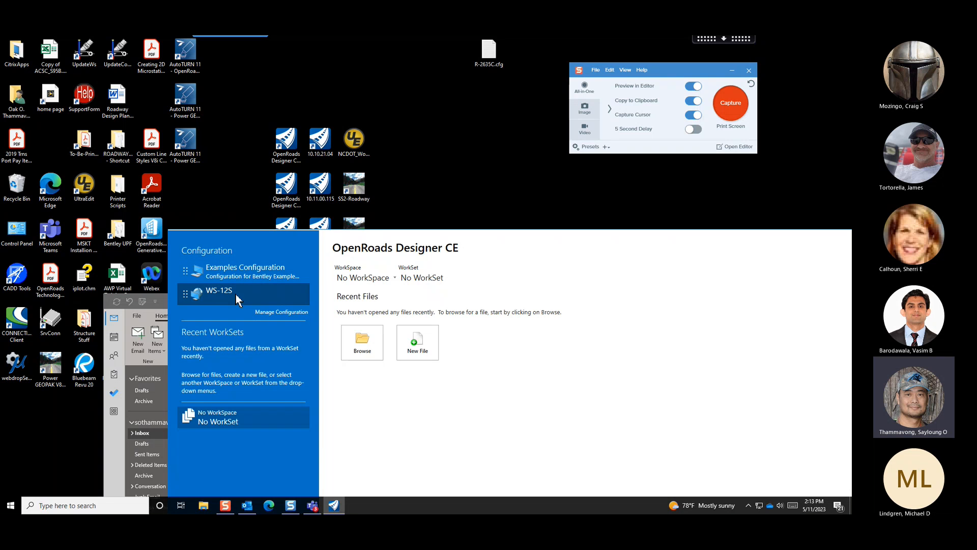
left_click(375, 280)
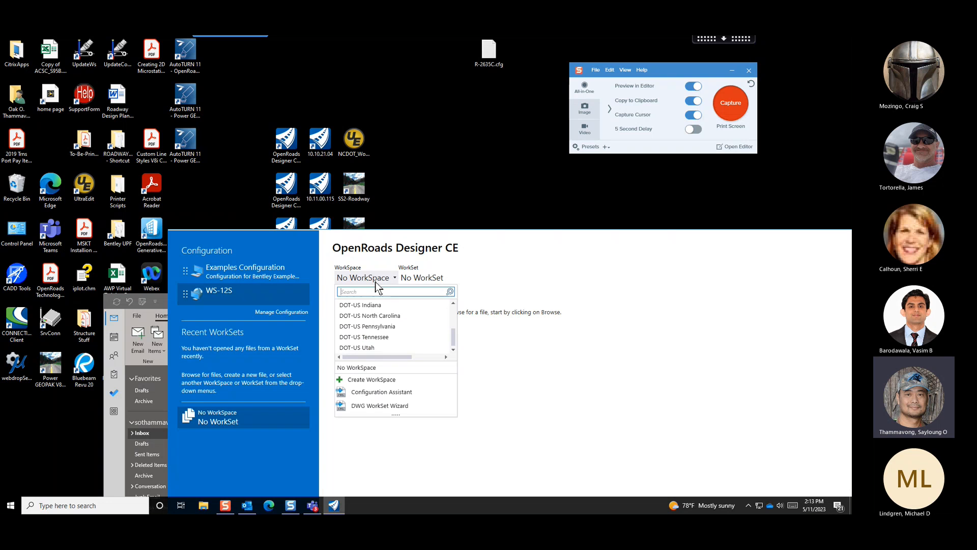
left_click(410, 318)
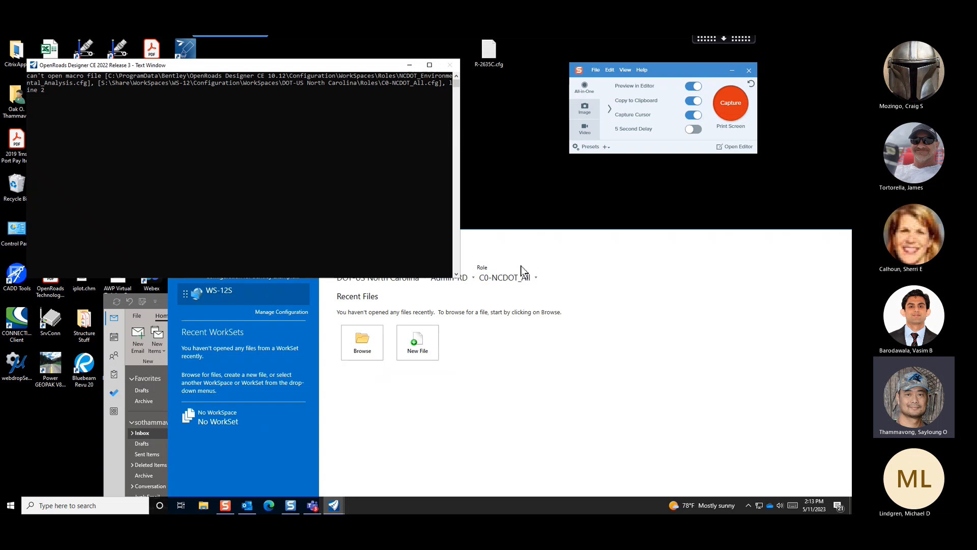
Set the role to NCDOT_Roadway and the WorkSet to R-2635C (Training)
left_click(520, 280)
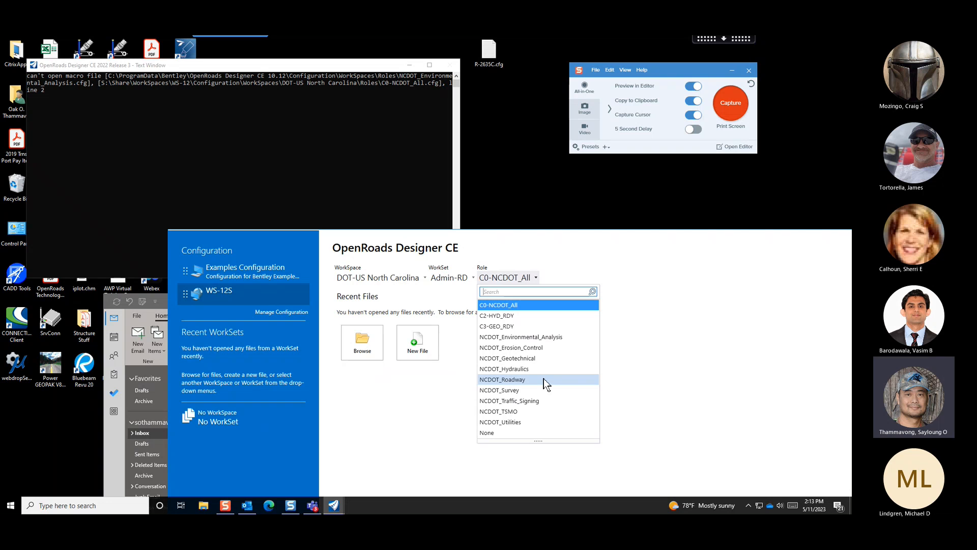
left_click(544, 379)
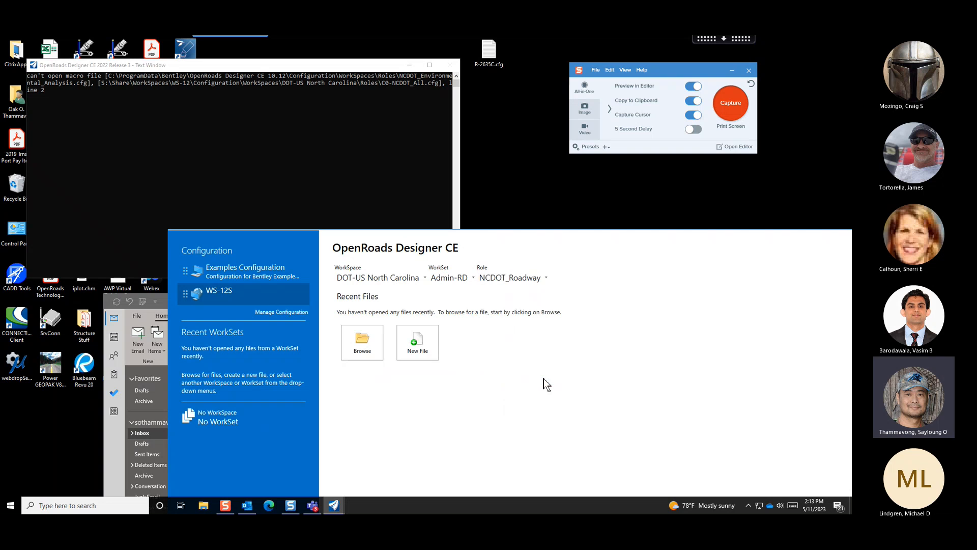
left_click(460, 278)
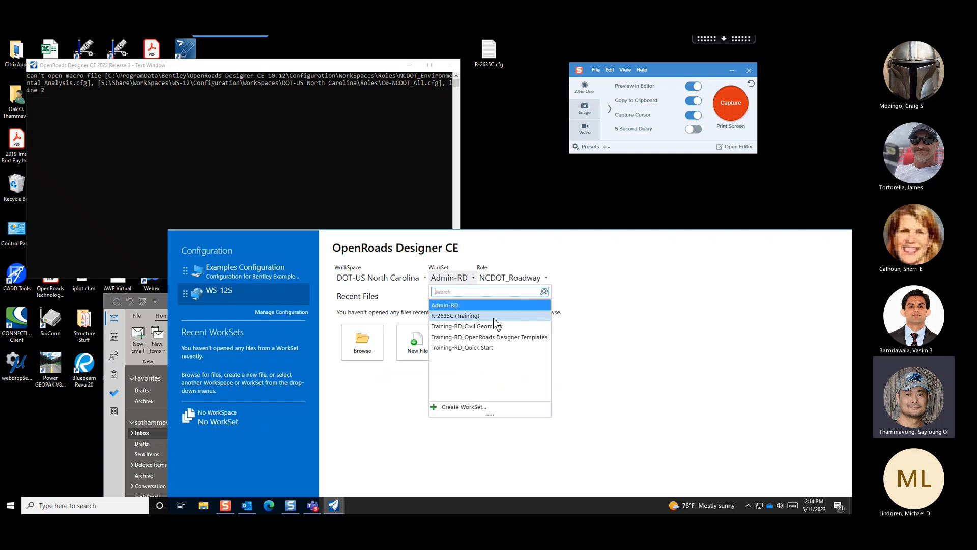
left_click(493, 317)
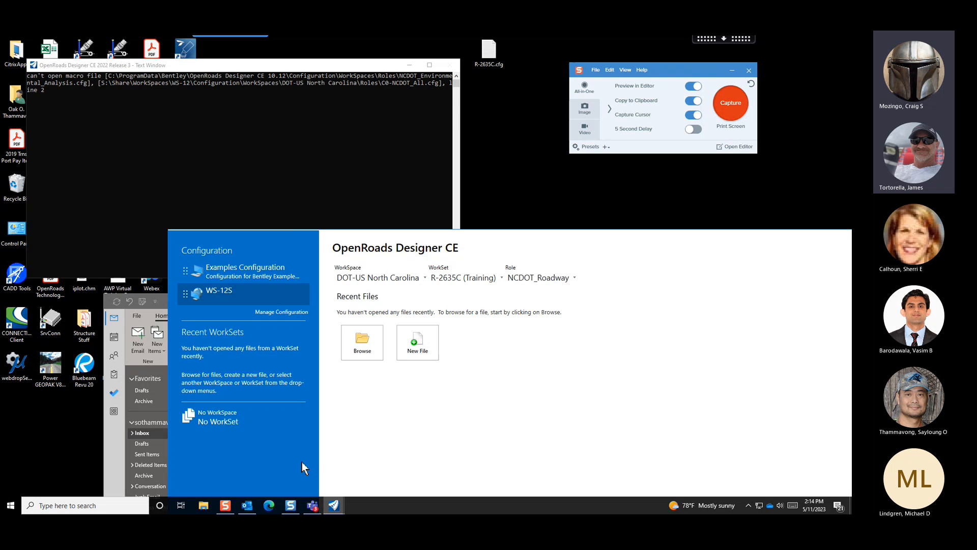
Switch to File Explorer and view the path of the S:\Share\WorkSpaces\WS-12 folder, closing the window when done
left_click(203, 505)
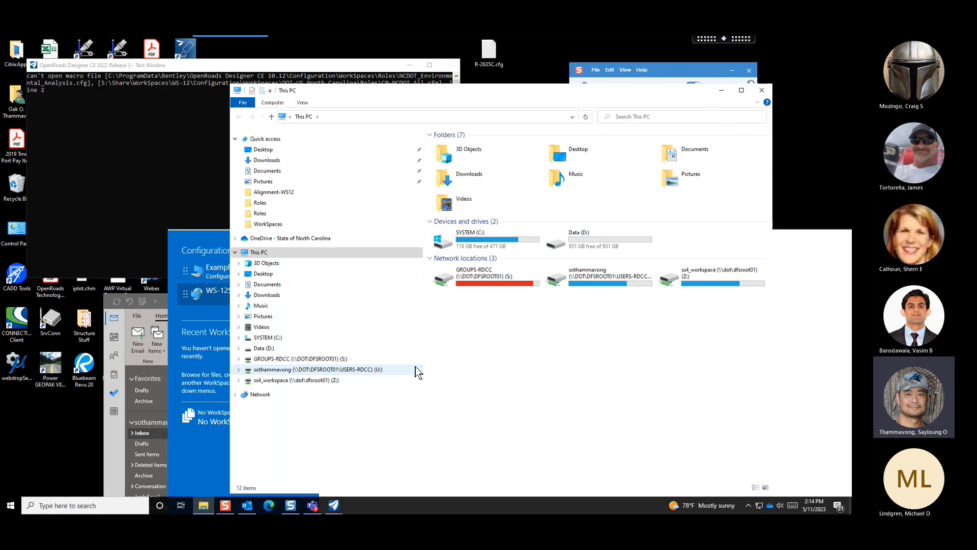
left_click(497, 284)
double_click(498, 288)
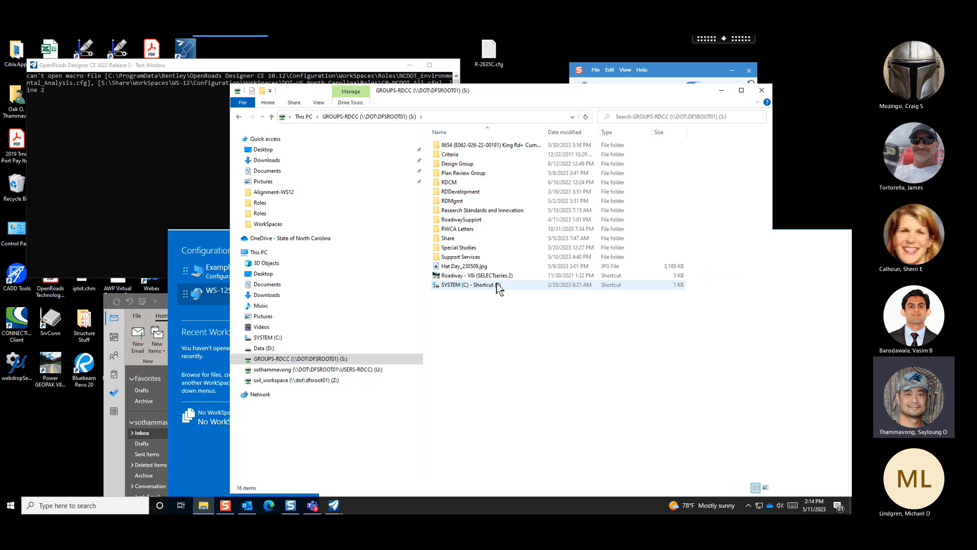
double_click(500, 239)
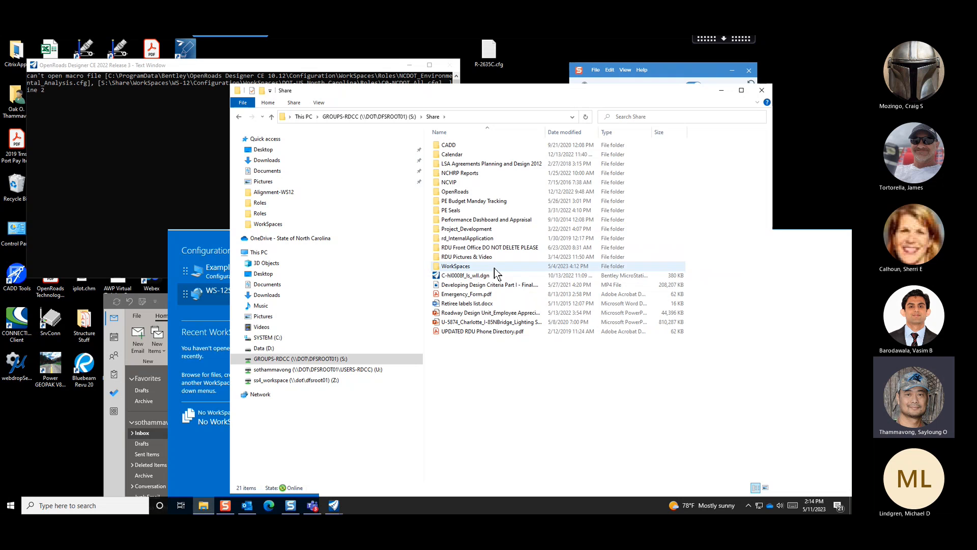
double_click(494, 268)
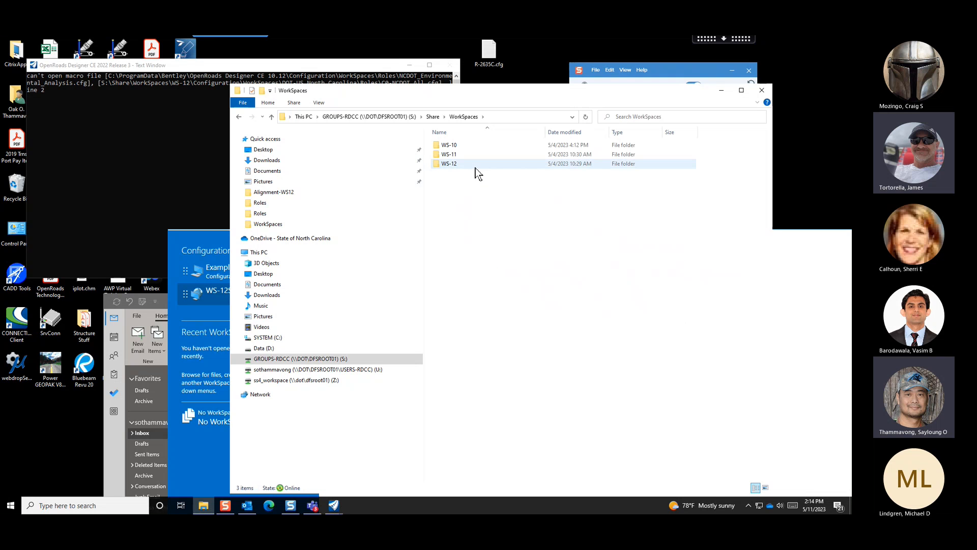
left_click(476, 167)
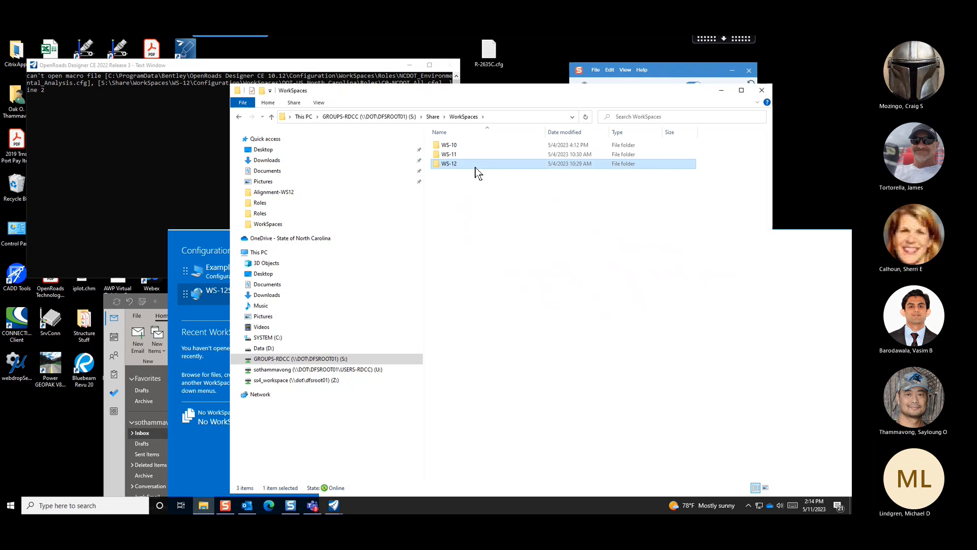
double_click(476, 166)
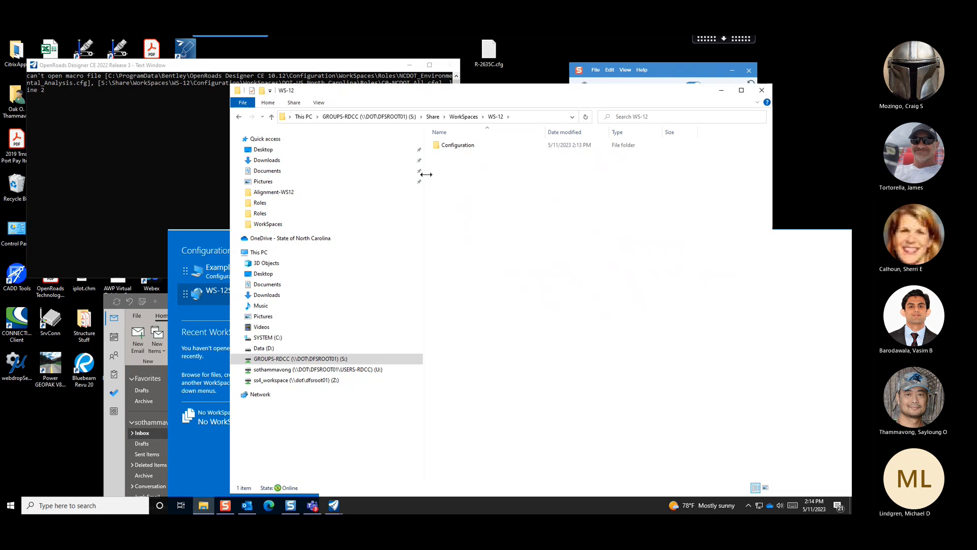
left_click_drag(424, 179, 305, 179)
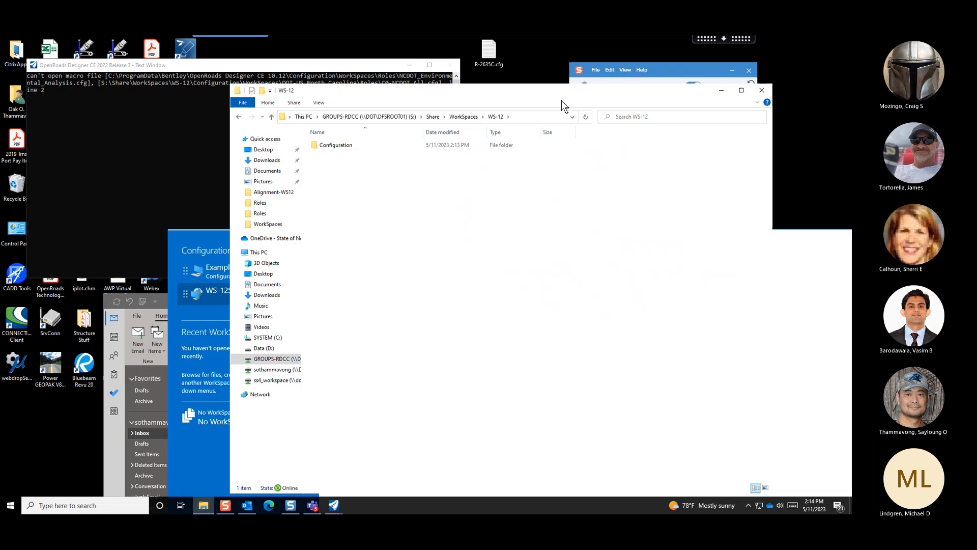
left_click(539, 120)
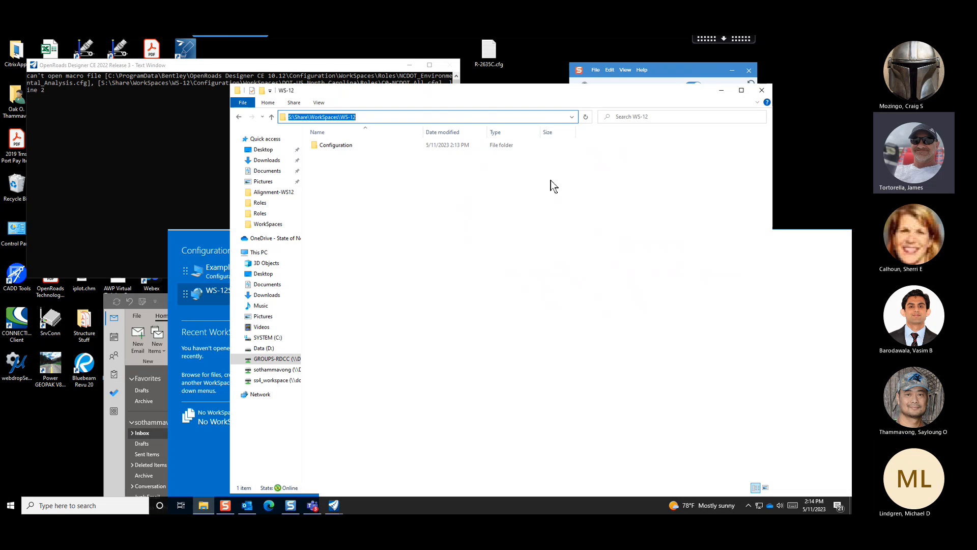
left_click(762, 91)
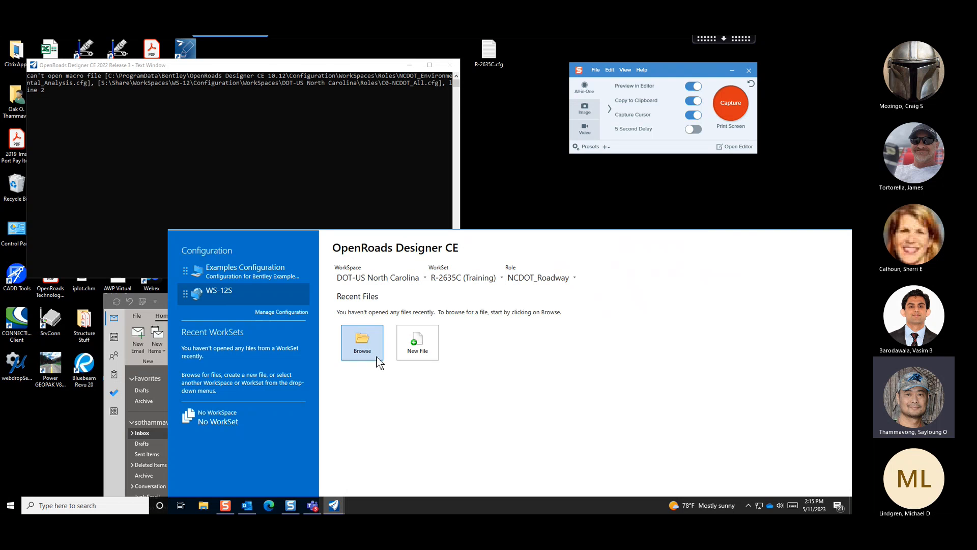
Open R-2635C_RDY_ALG_CD-NB.dgn from the Roadway training folder Module 13 - Sheeting\Roadway\Alignment-WS12
left_click(362, 342)
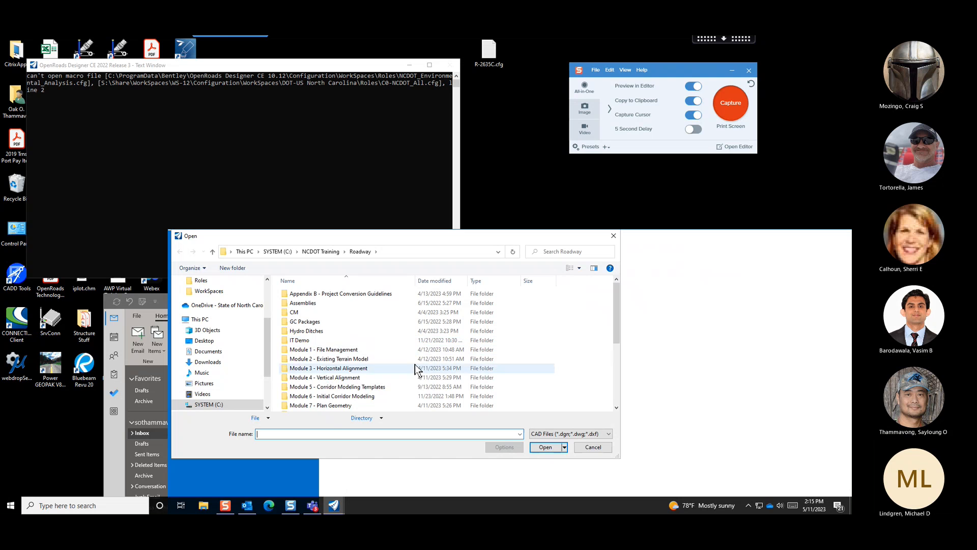
scroll(412, 366, "down", 1)
scroll(374, 352, "up", 1)
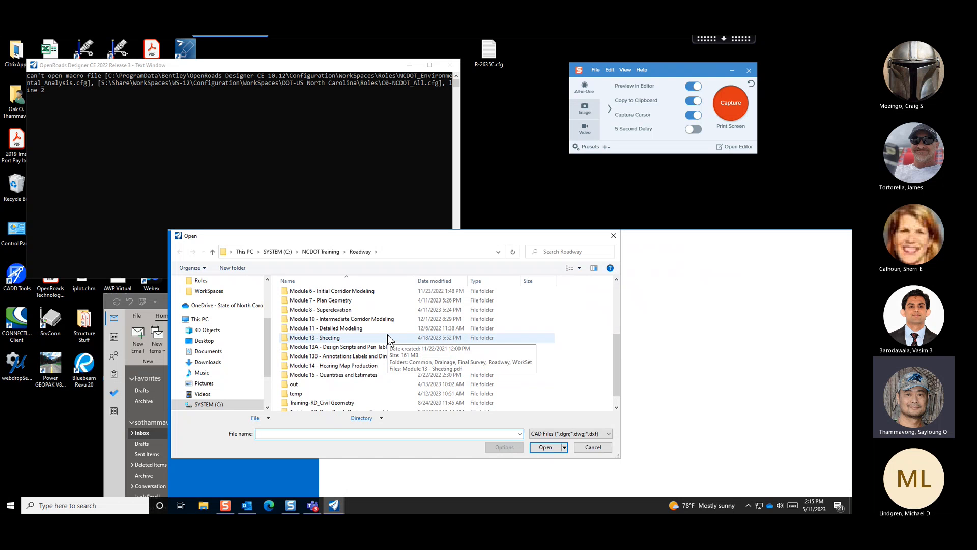
double_click(388, 338)
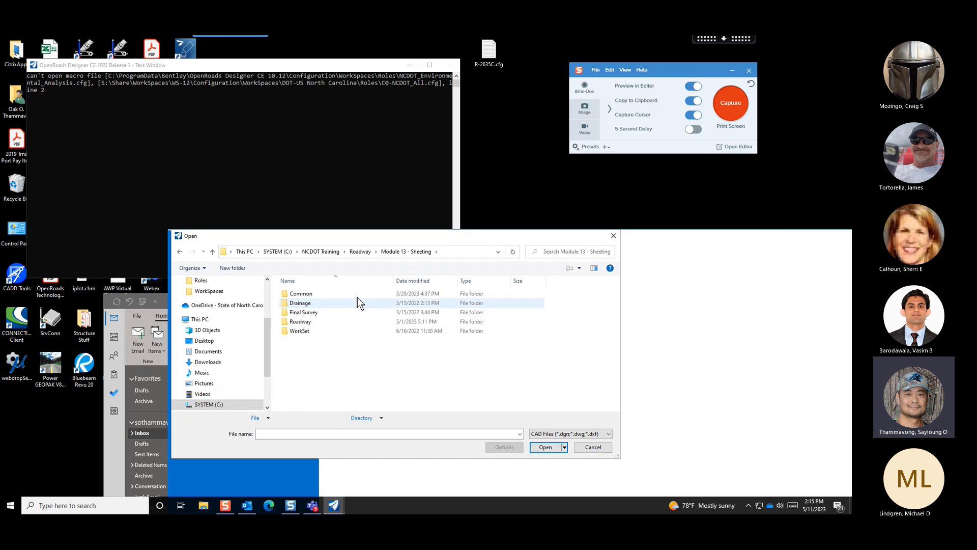
double_click(346, 322)
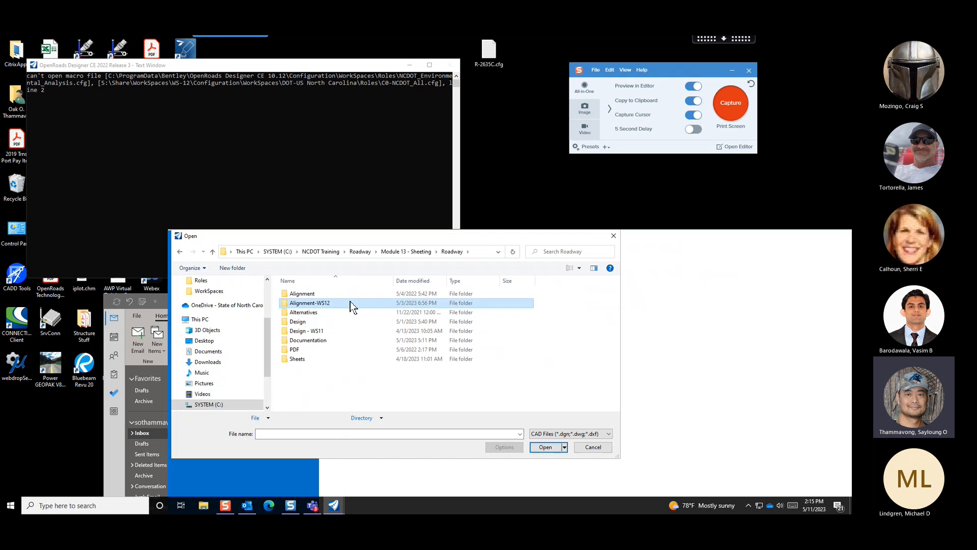
double_click(351, 303)
left_click(369, 303)
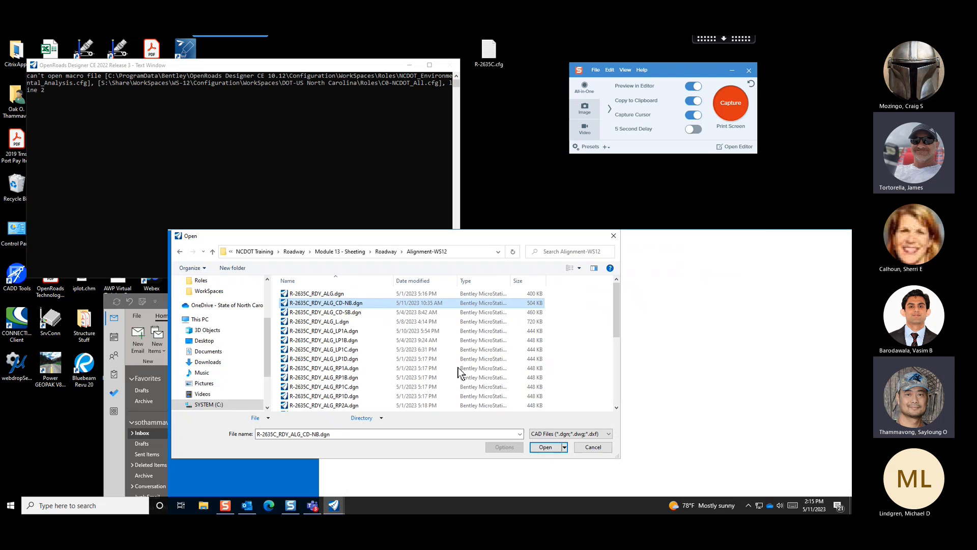
left_click(545, 449)
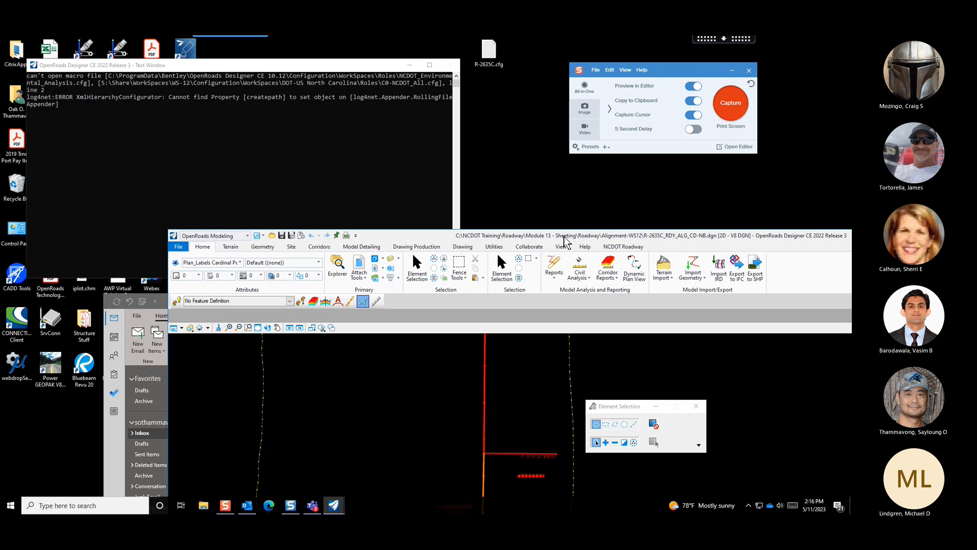
Reposition the OpenRoads Designer drawing window on the desktop so that its ribbon, drawing view and status bar can all be seen
mouse_move(564, 237)
left_mouse_down()
mouse_move(549, 219)
mouse_move(473, 189)
mouse_move(458, 40)
left_mouse_up()
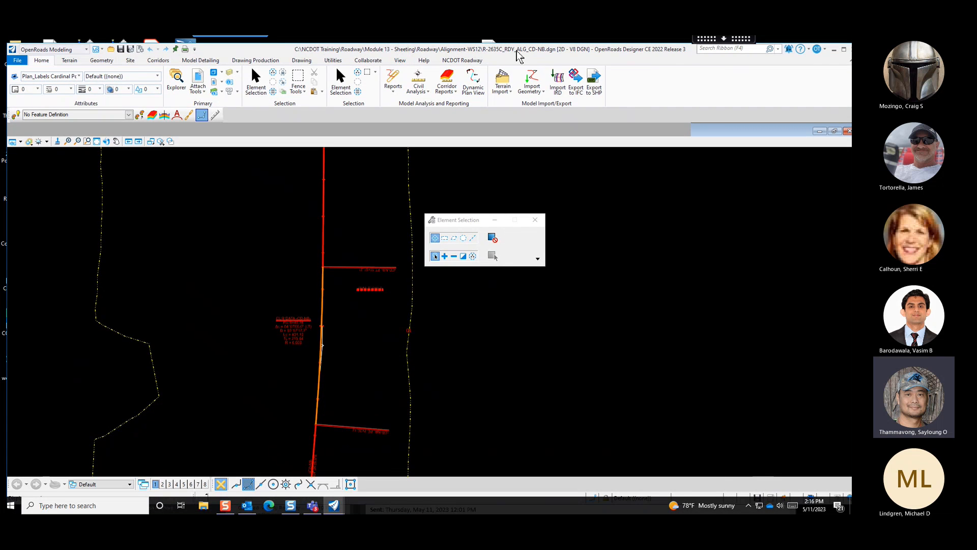
left_click_drag(517, 50, 501, 38)
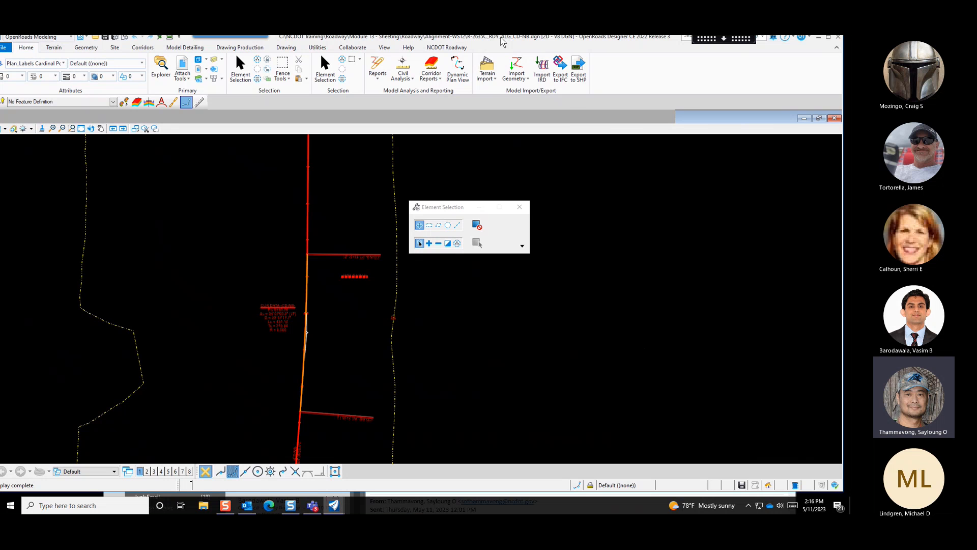
left_click_drag(501, 37, 513, 390)
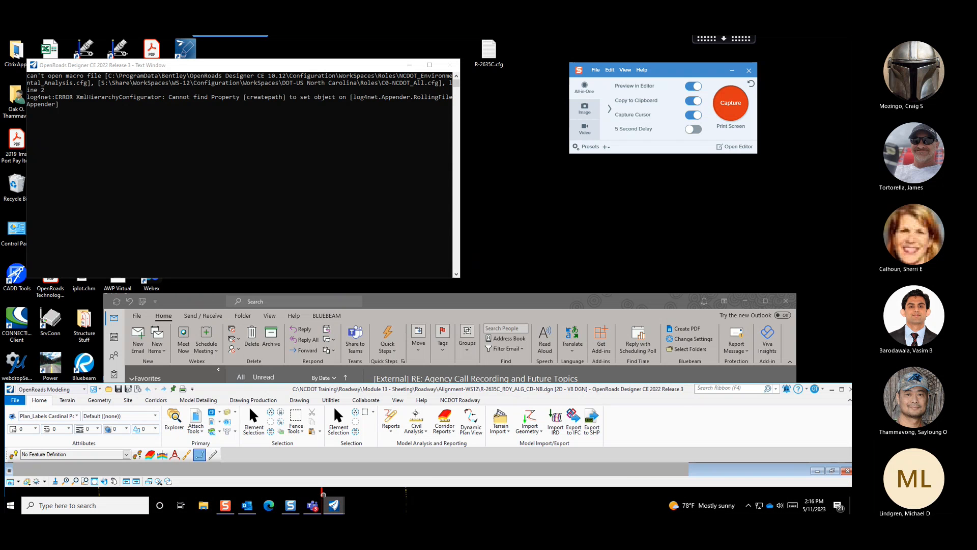
mouse_move(333, 504)
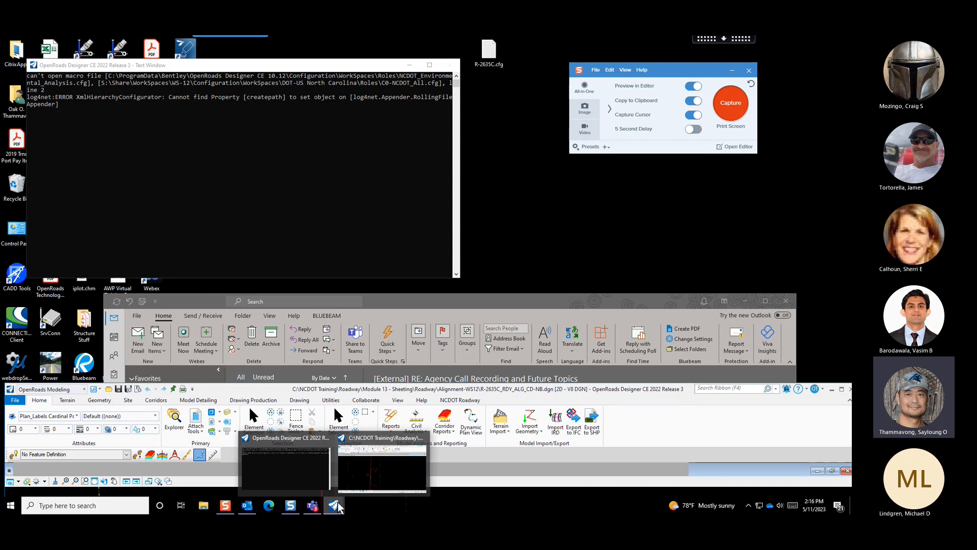
left_click(368, 486)
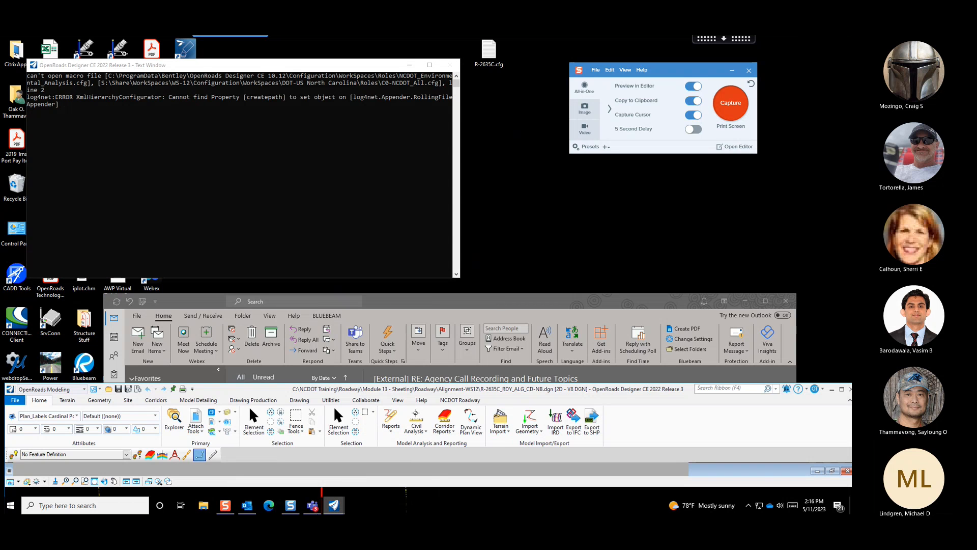
mouse_move(333, 504)
left_click(312, 466)
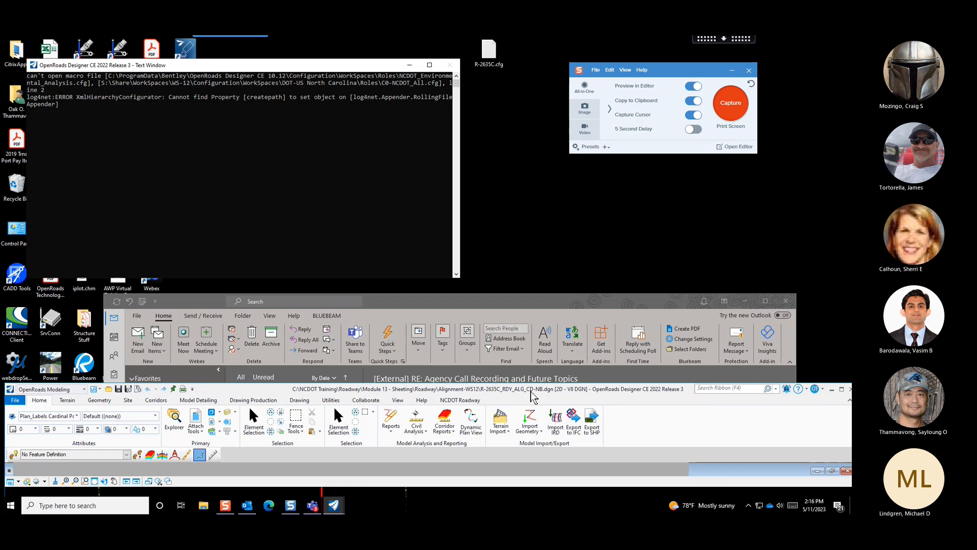
mouse_move(533, 395)
left_mouse_down()
mouse_move(519, 374)
mouse_move(478, 46)
mouse_move(495, 64)
mouse_move(464, 44)
left_mouse_up()
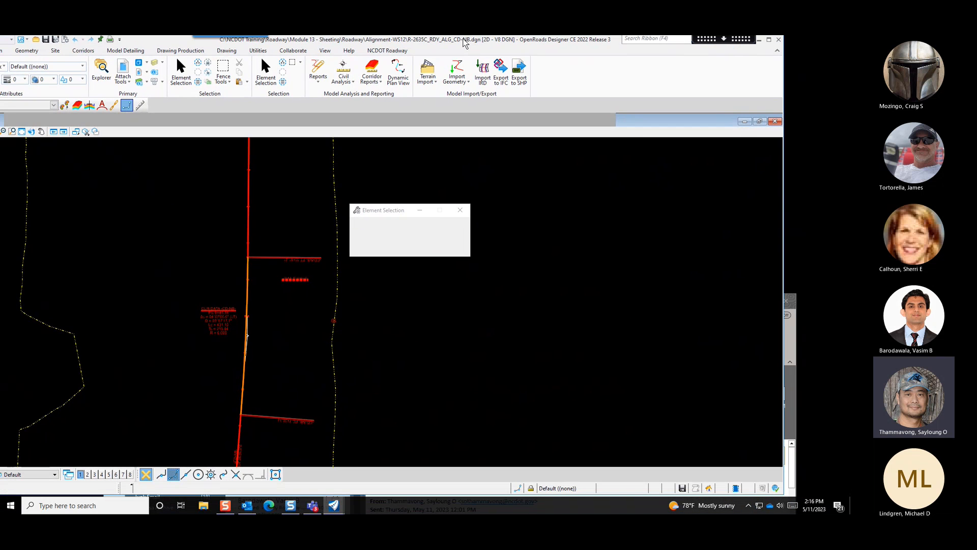
left_click_drag(464, 44, 546, 345)
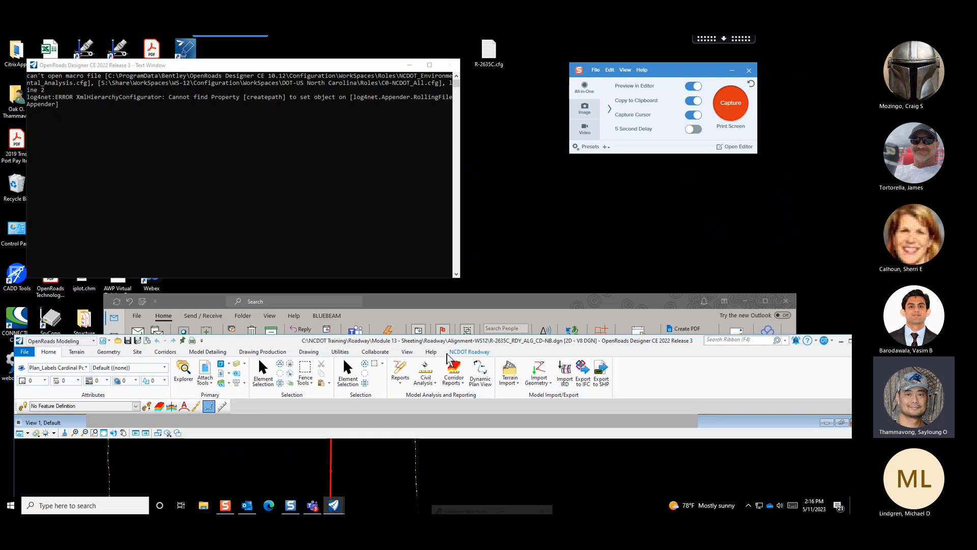
left_click_drag(450, 336, 437, 115)
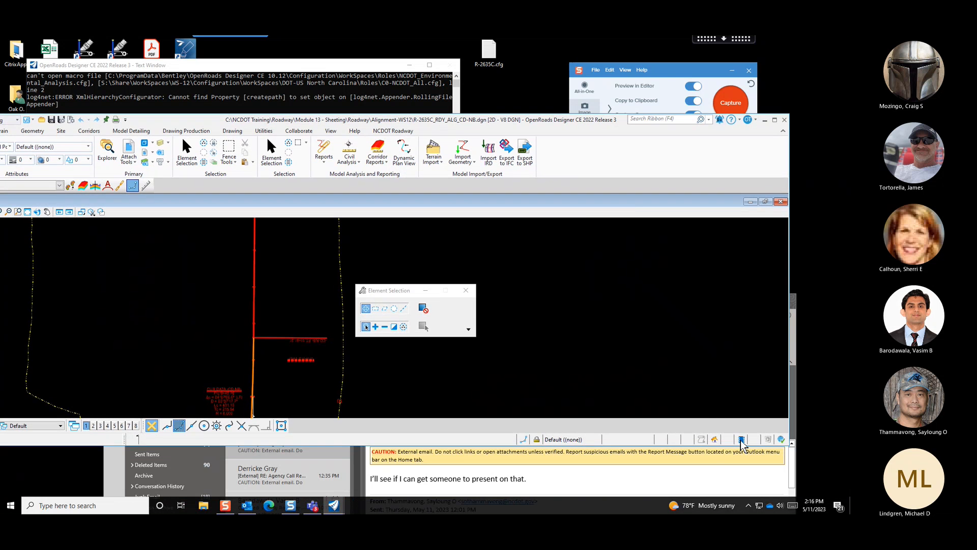
Examine the status bar's indicators, its list of displayable items and the alignment drawing
mouse_move(740, 439)
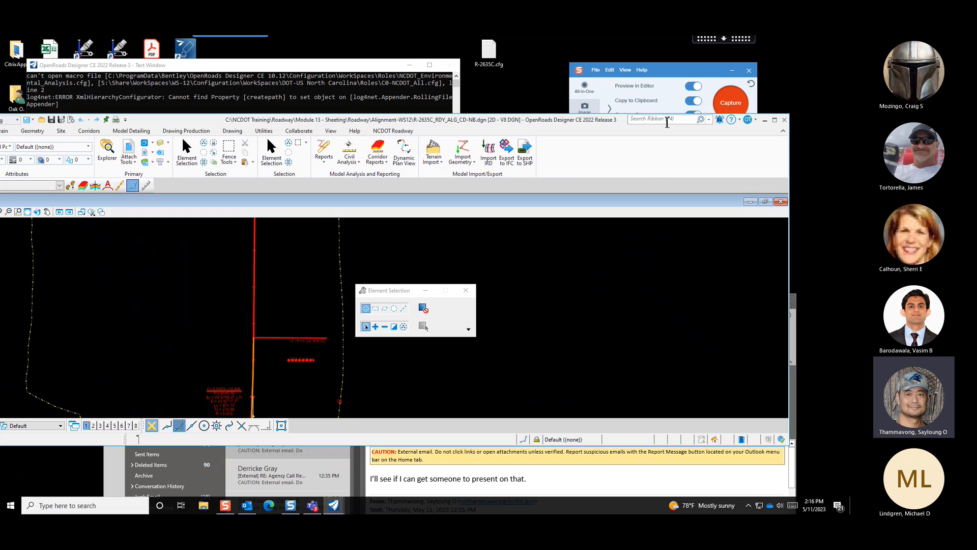
right_click(742, 442)
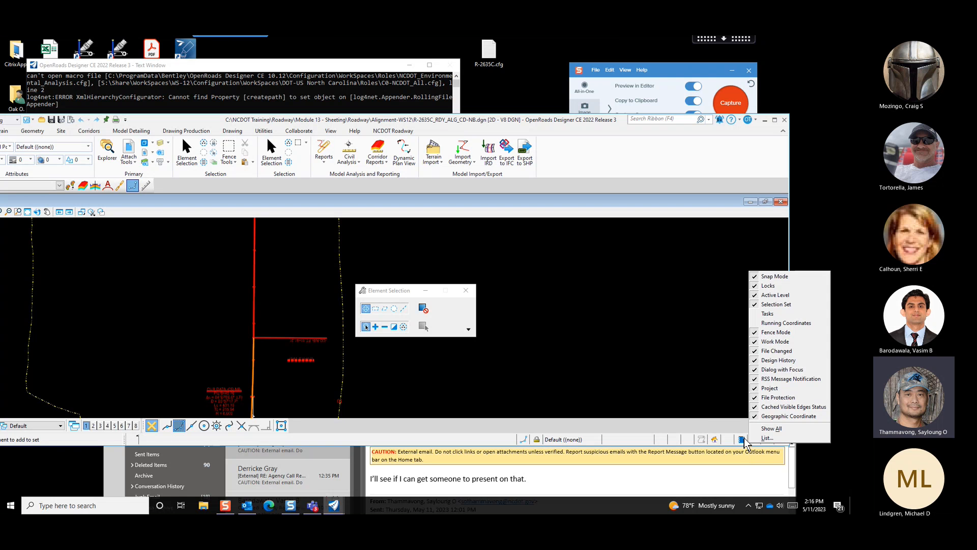
left_click(744, 440)
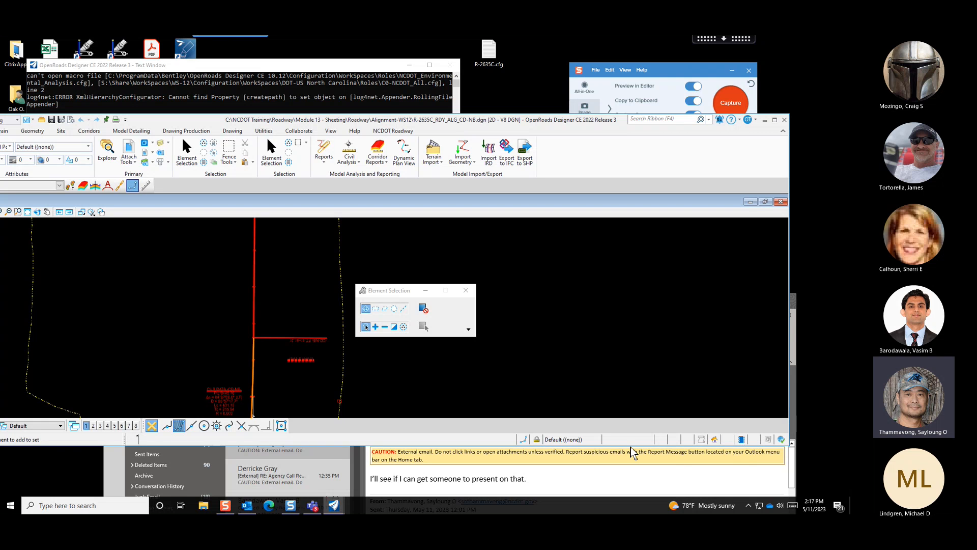
scroll(312, 340, "down", 4)
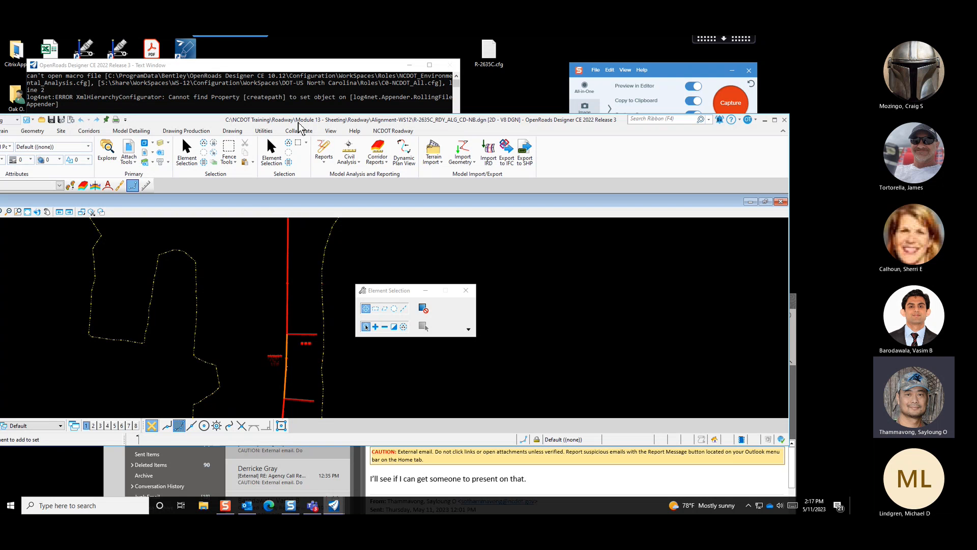
Open the Civil Labeler, view the Plan label list and the HAL-PT label's settings, and close the labeler
left_click_drag(301, 123, 337, 128)
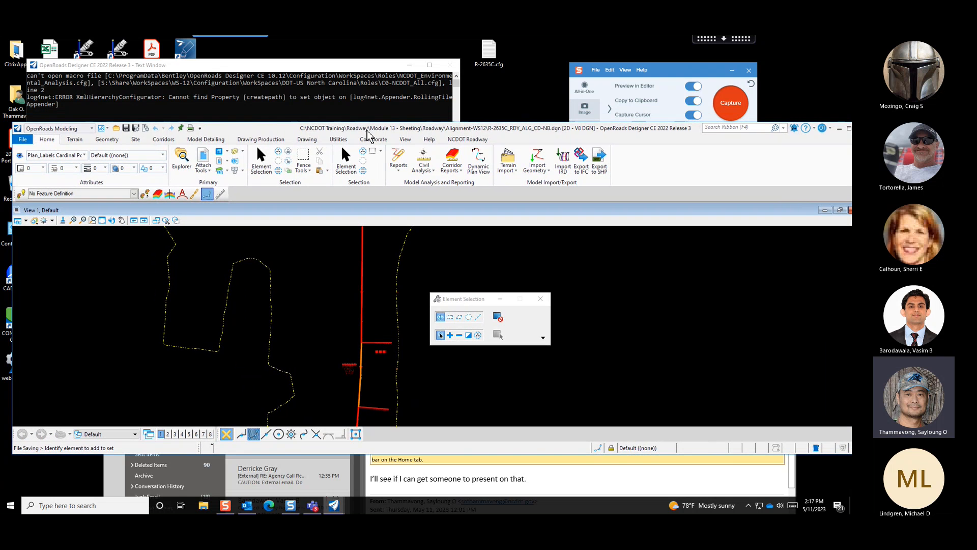
left_click(281, 140)
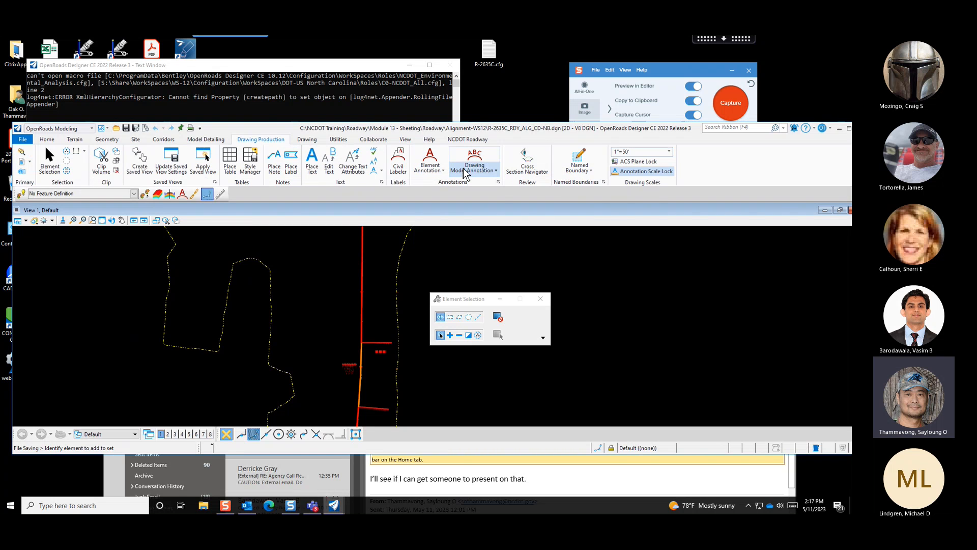
left_click(399, 162)
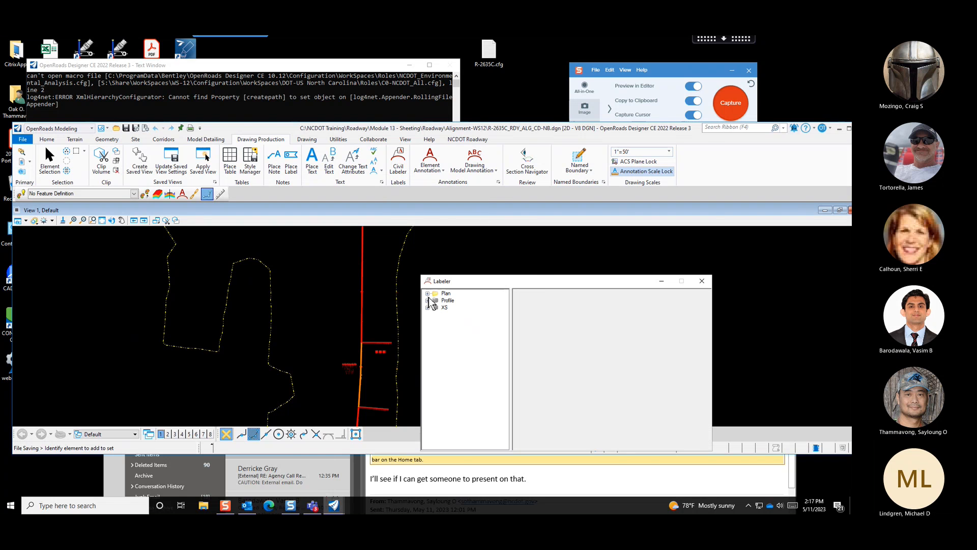
left_click(428, 294)
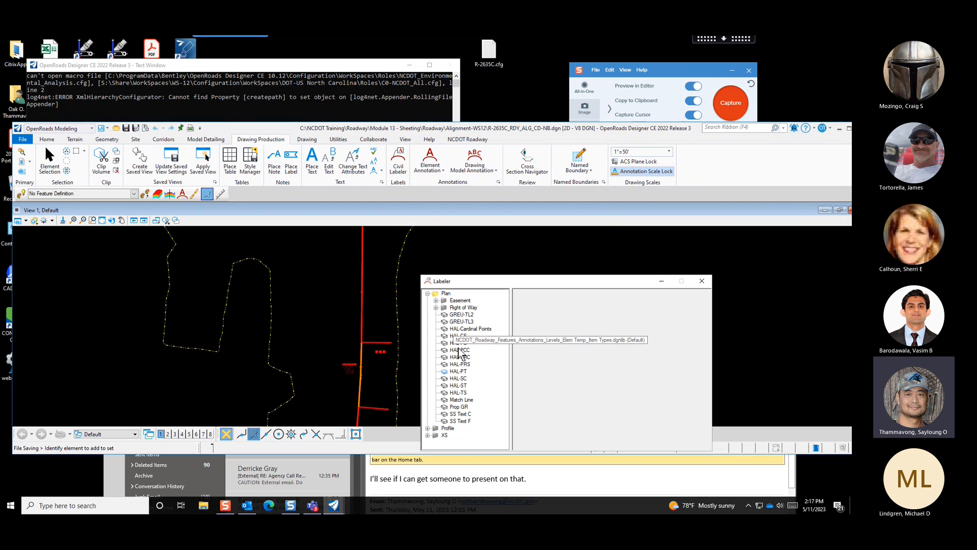
left_click(462, 372)
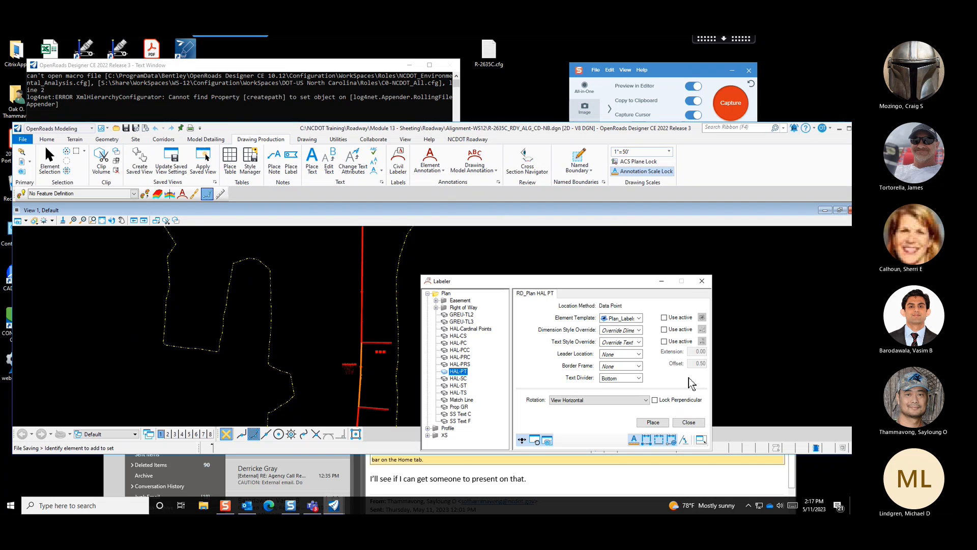
left_click(701, 282)
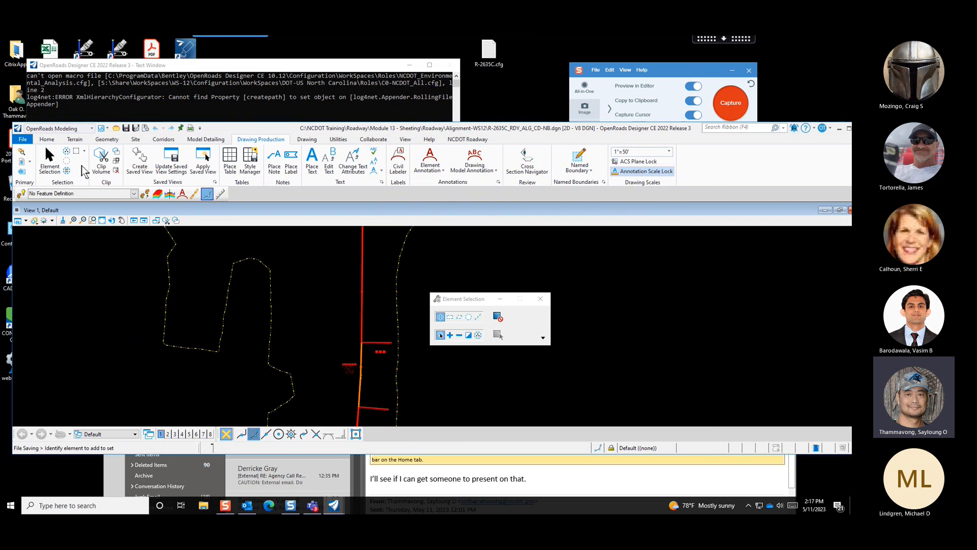
View the top-level folders of the element template list, collapsing the Roadway folder and keeping the active template
left_click(49, 141)
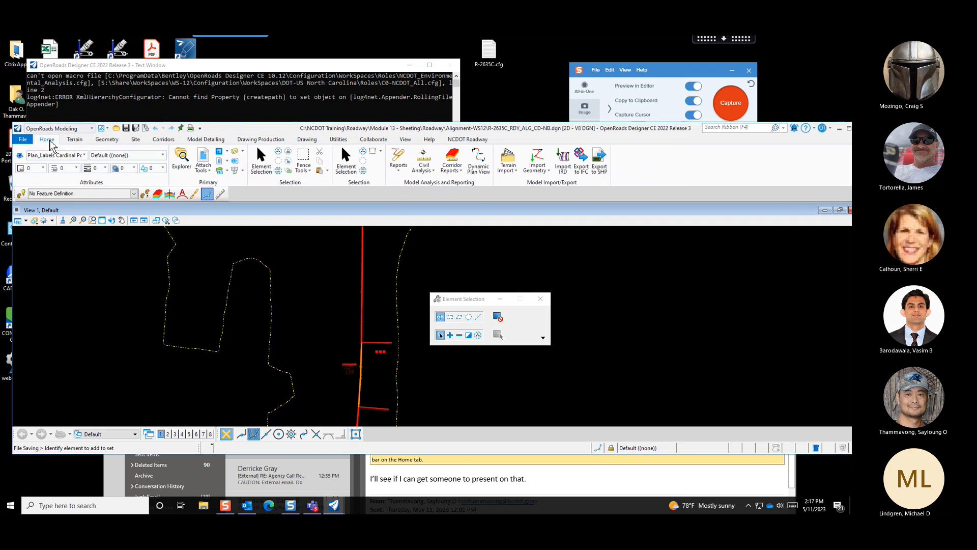
left_click(84, 156)
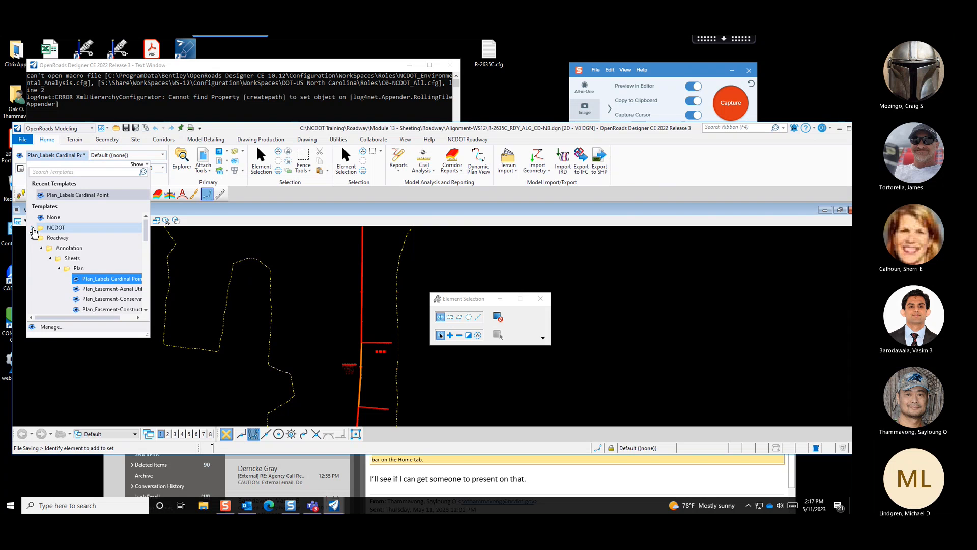
left_click(33, 228)
left_click(34, 229)
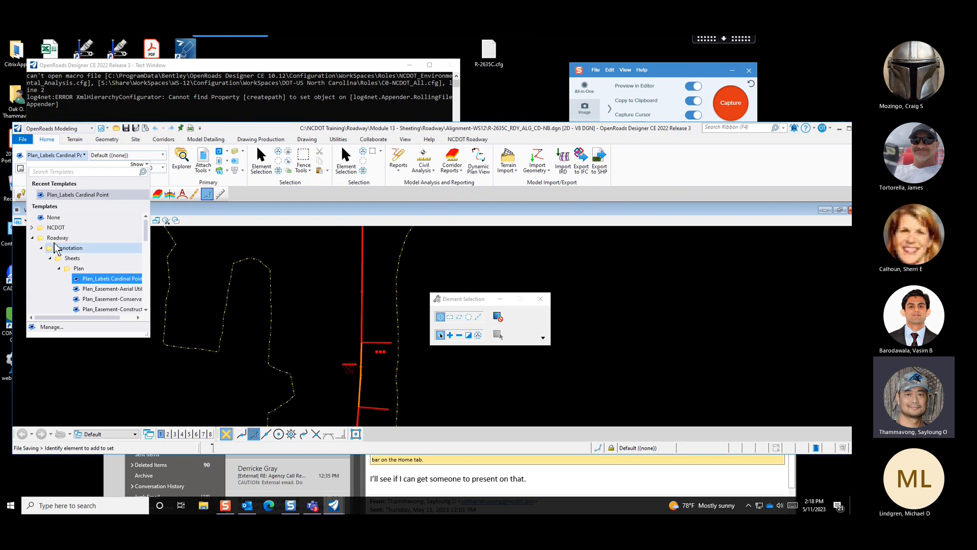
left_click(33, 238)
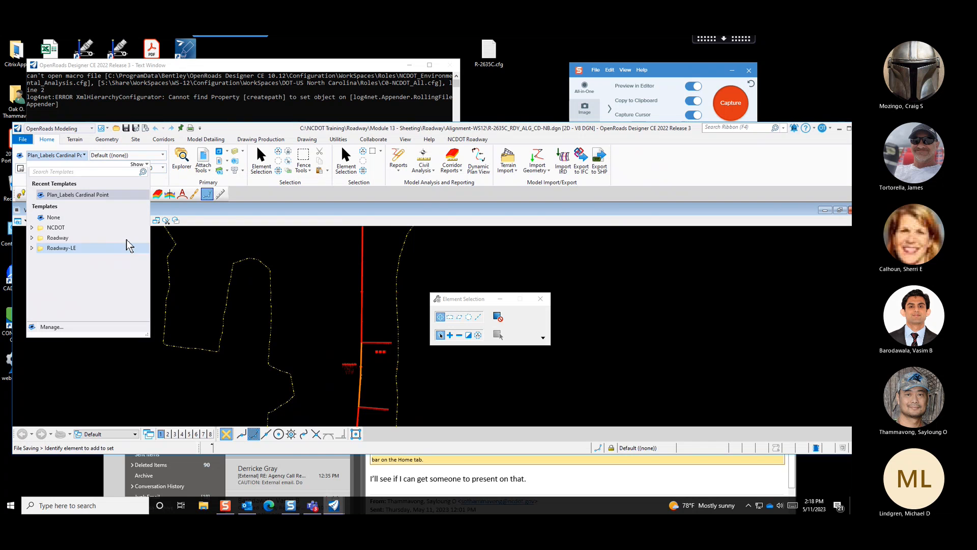
left_click(232, 213)
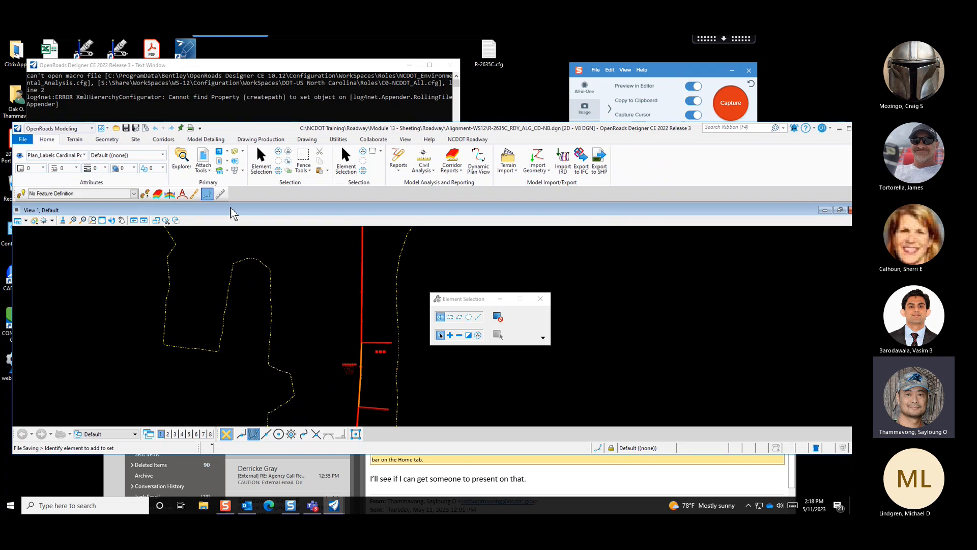
Open the Level Manager, look through the complete list of levels and their source libraries, and close it
left_click(222, 174)
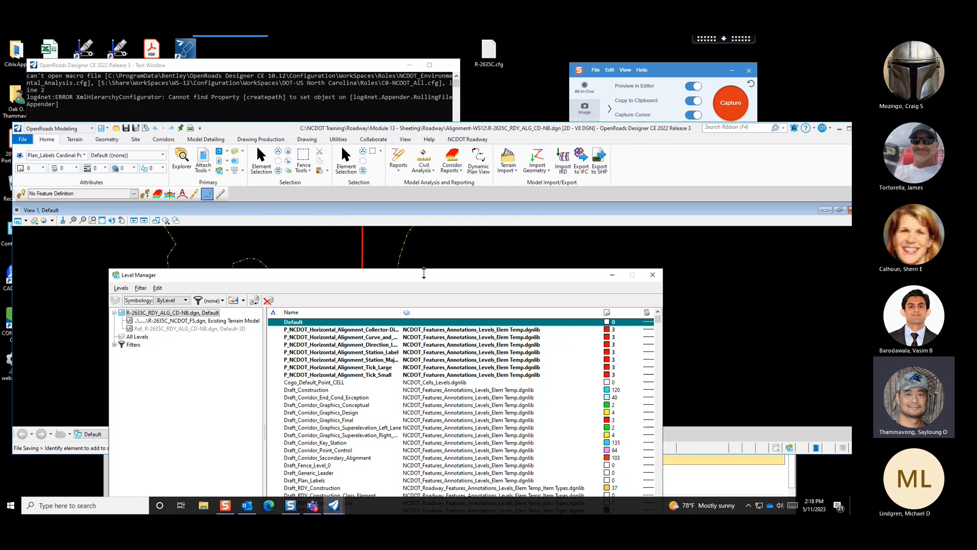
left_click_drag(424, 274, 425, 142)
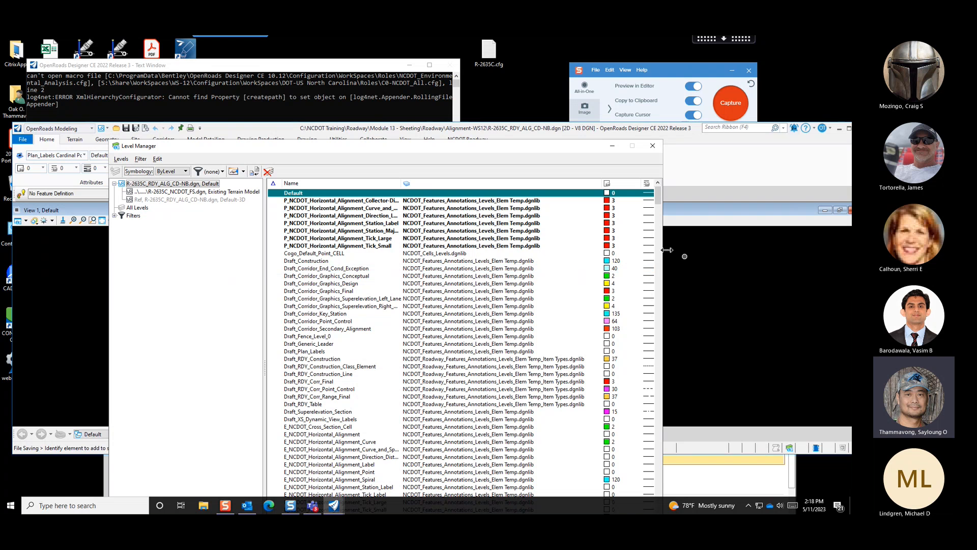
left_click_drag(658, 201, 669, 513)
left_click_drag(669, 462, 671, 190)
left_click(652, 147)
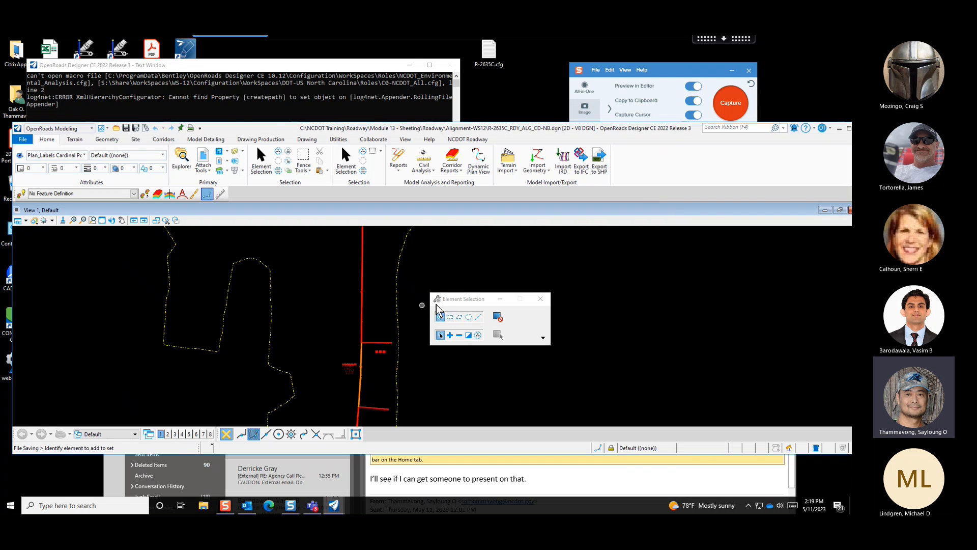
Remove the element annotations from the CD-NB alignment
scroll(337, 295, "down", 2)
scroll(360, 359, "up", 3)
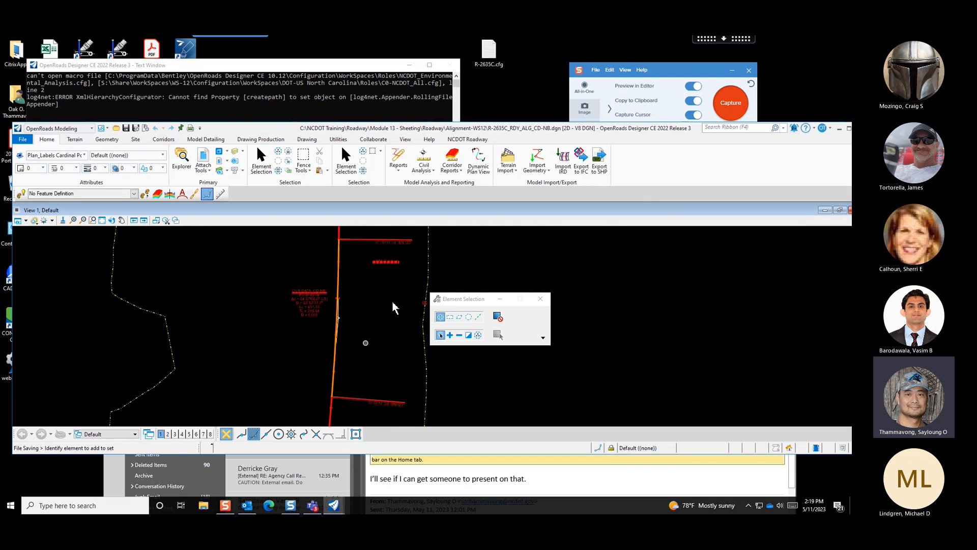
scroll(349, 293, "up", 2)
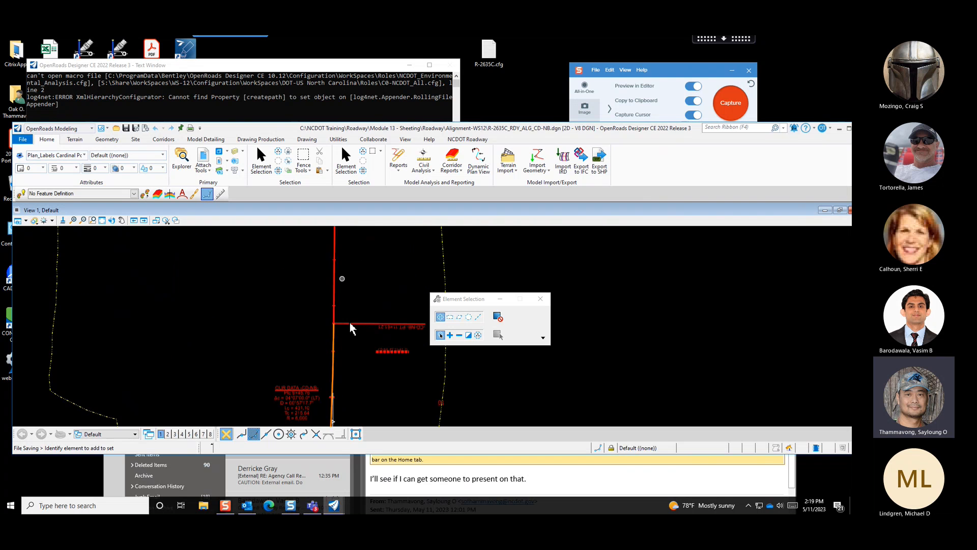
left_click(333, 346)
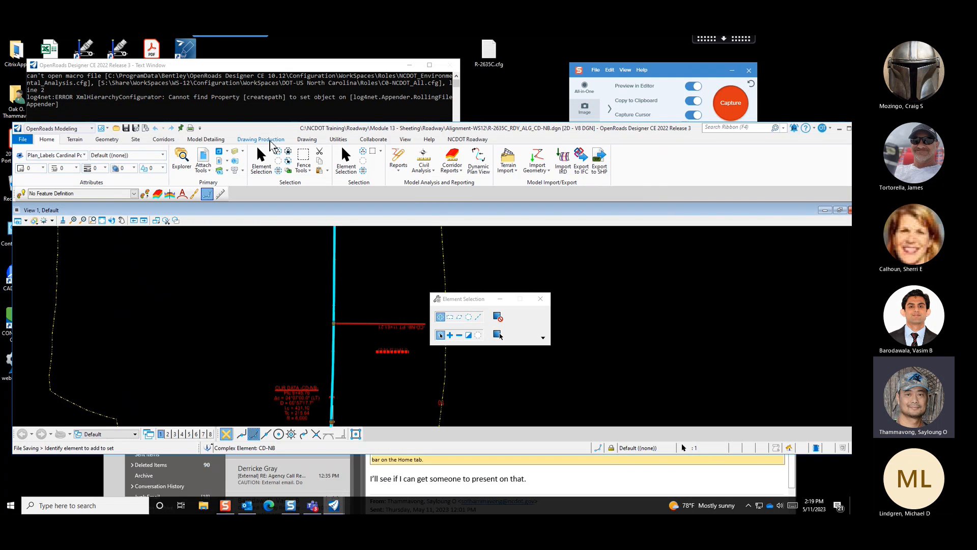
left_click(261, 139)
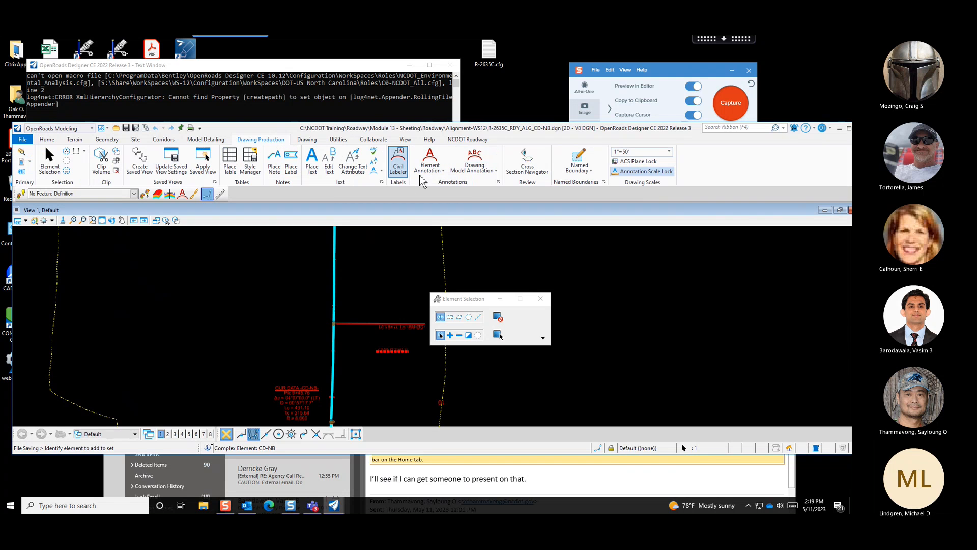
left_click(428, 173)
left_click(435, 174)
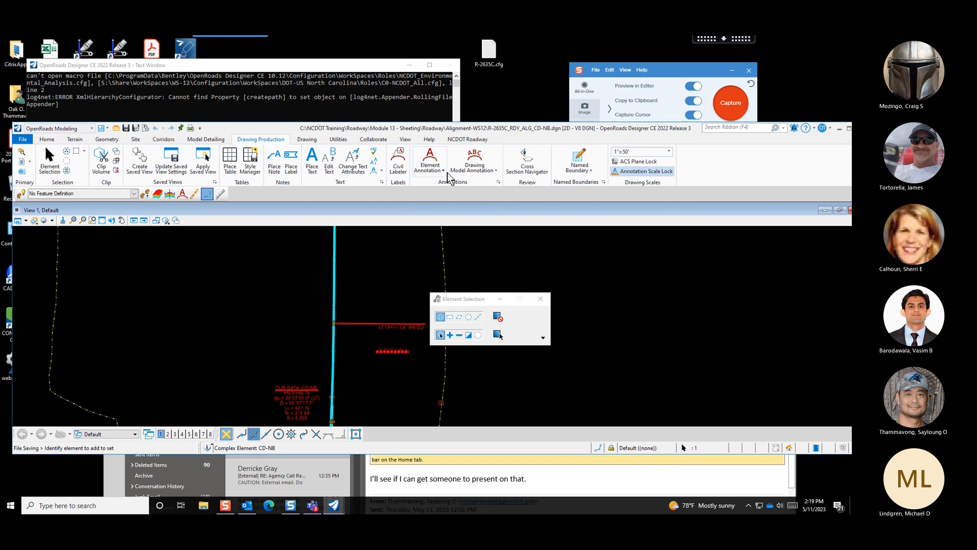
left_click(445, 174)
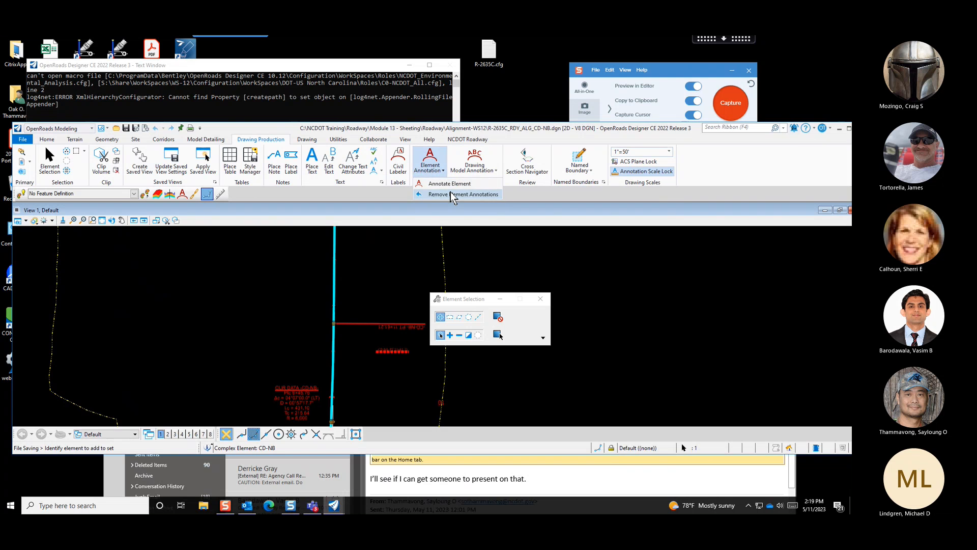
left_click(457, 194)
left_click(332, 274)
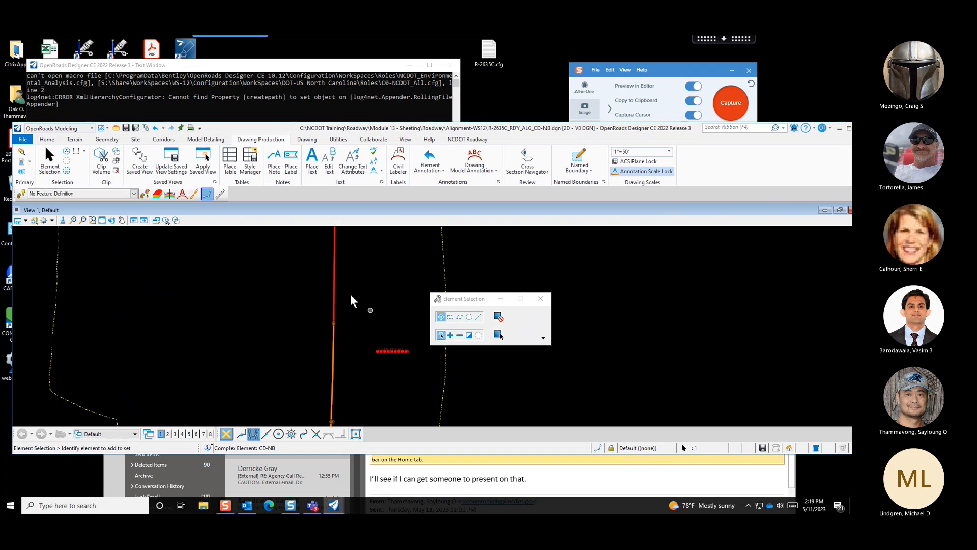
Annotate the CD-NB alignment with the Annotate Element tool, leaving the annotation group override off
scroll(356, 306, "down", 3)
scroll(311, 301, "down", 1)
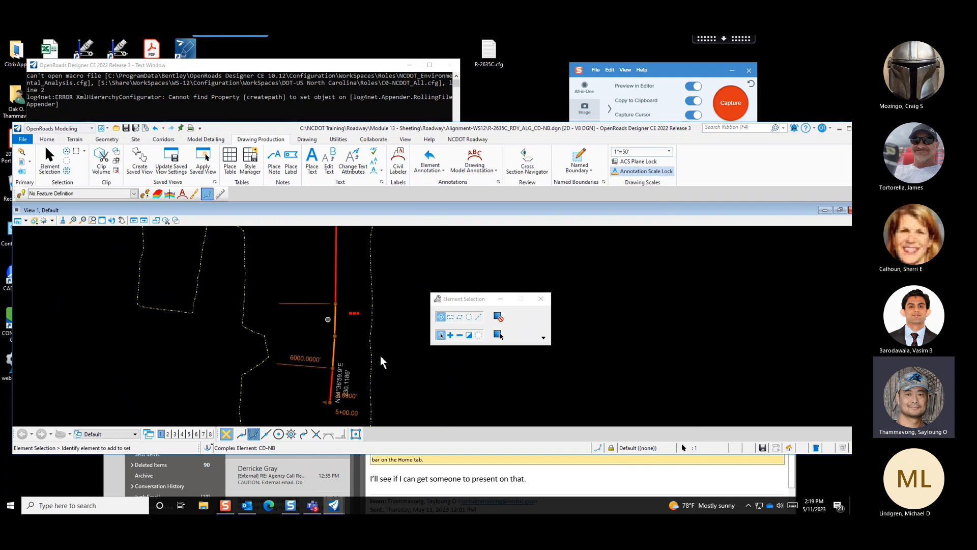
scroll(366, 272, "up", 3)
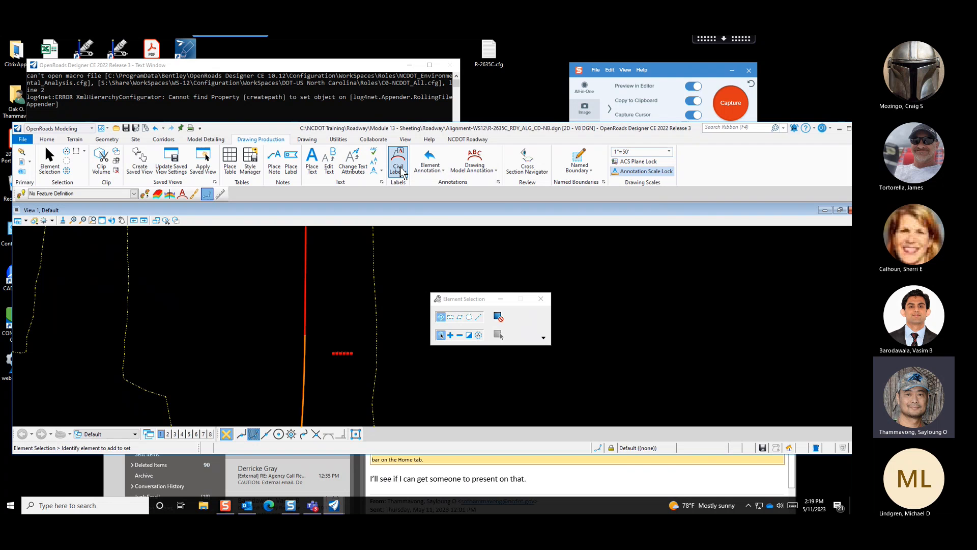
left_click(440, 171)
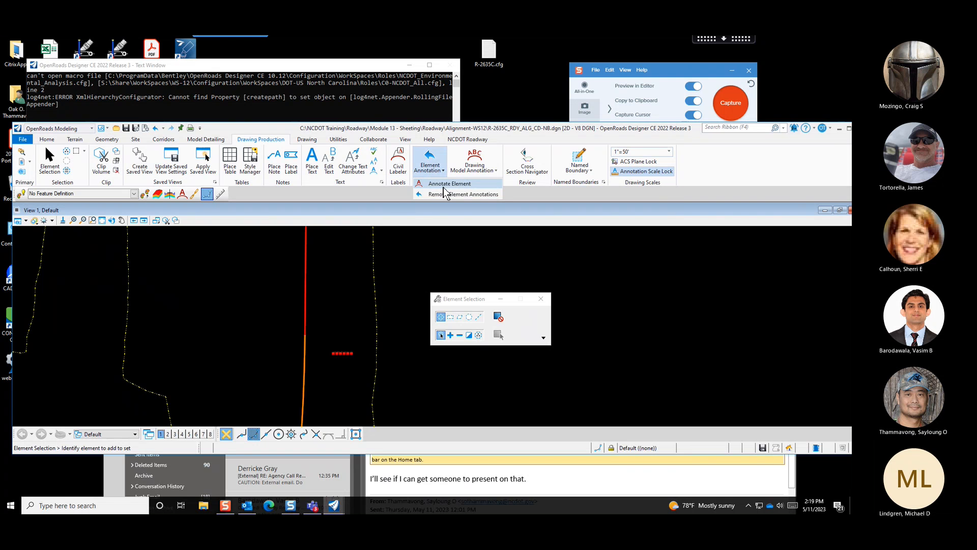
left_click(442, 194)
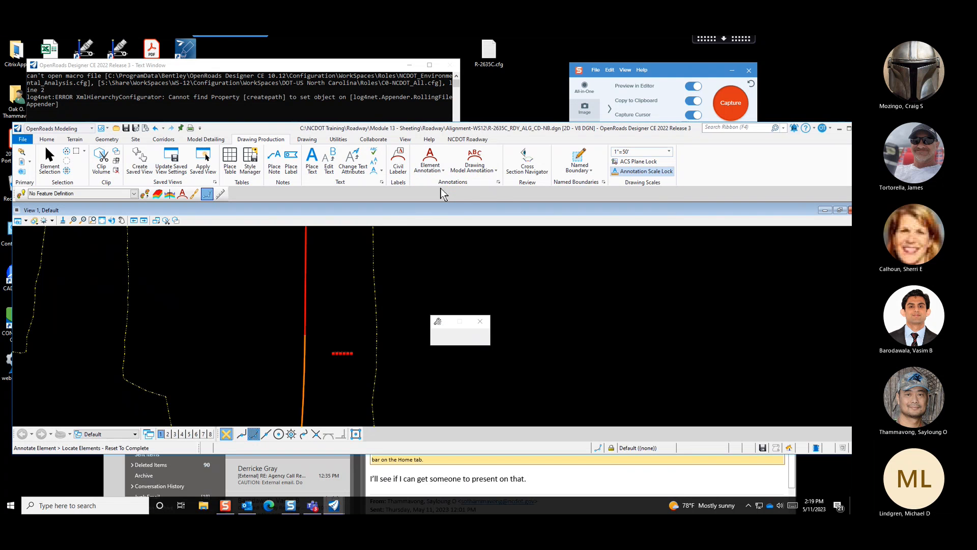
left_click(325, 291)
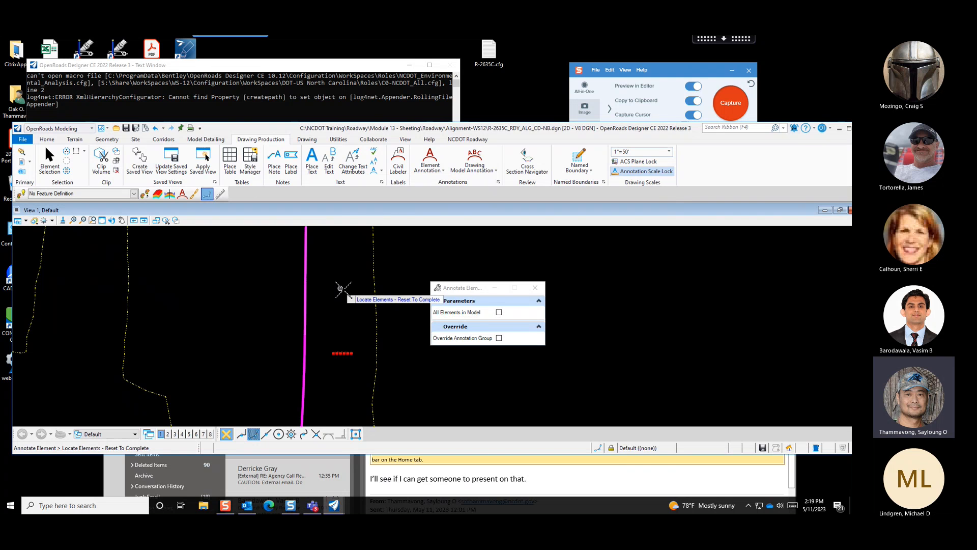
right_click(345, 286)
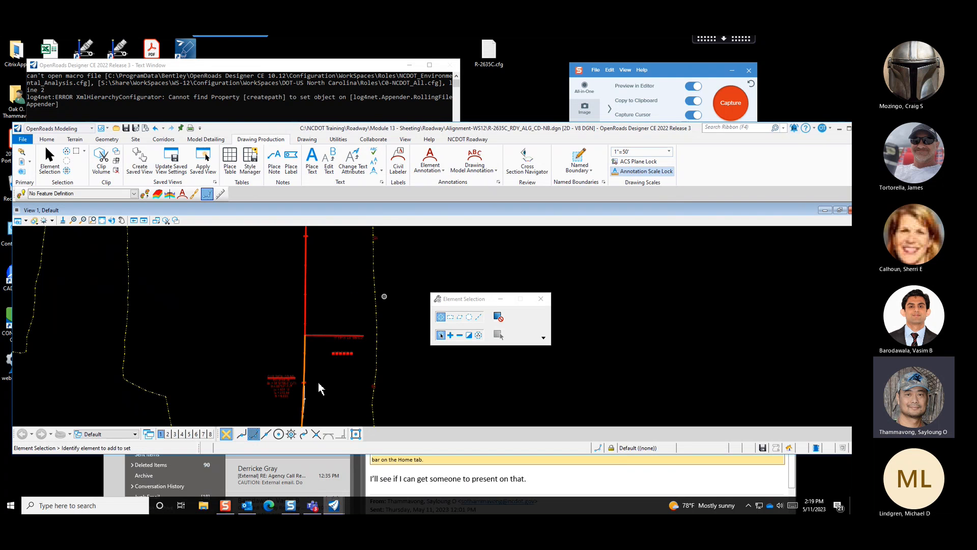
Examine the curve data block and the PT station label along the CD-NB alignment
scroll(288, 388, "up", 4)
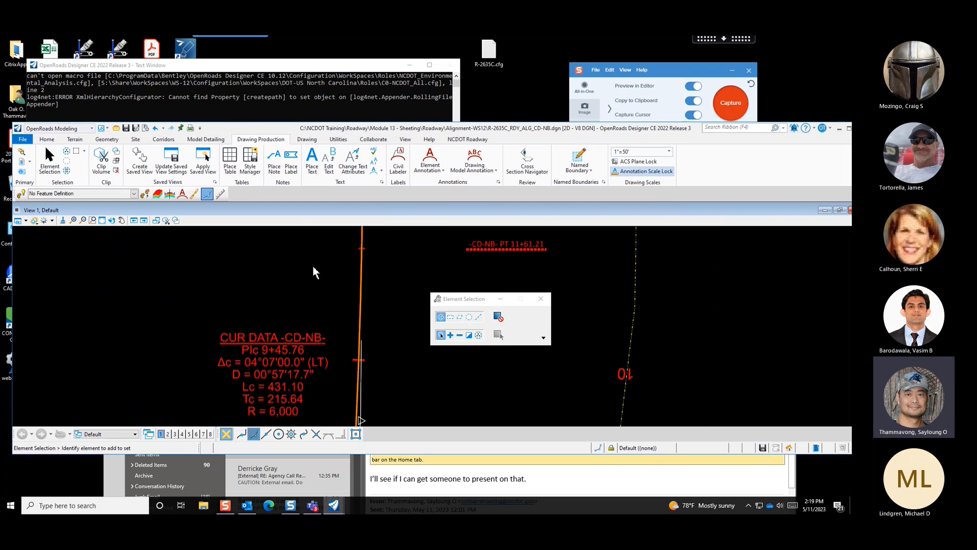
scroll(299, 351, "up", 2)
scroll(293, 386, "down", 2)
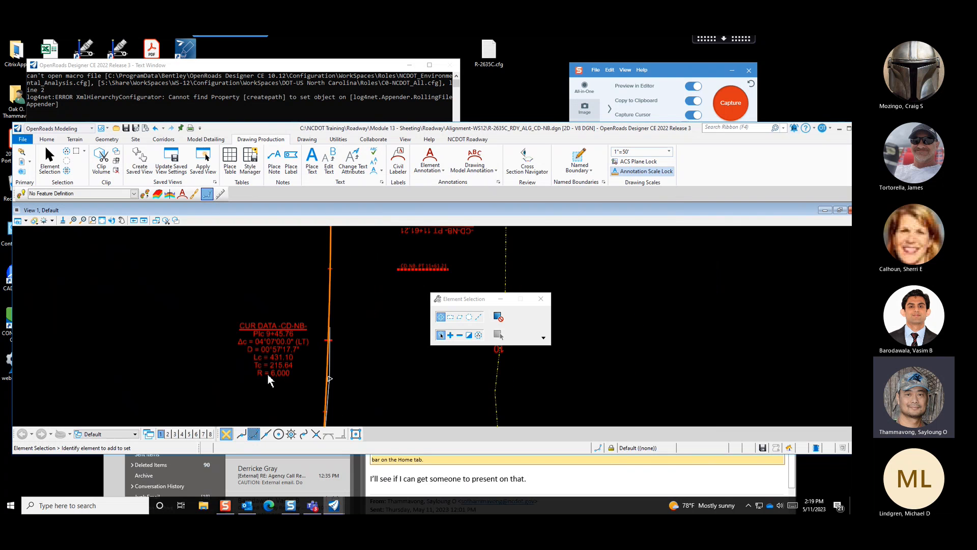
scroll(293, 385, "down", 2)
scroll(351, 311, "up", 2)
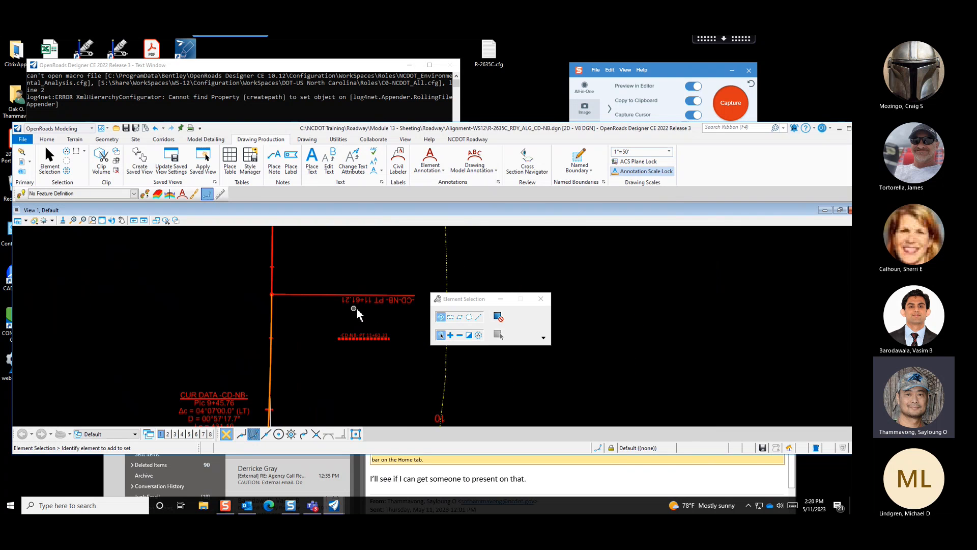
scroll(405, 305, "up", 2)
scroll(360, 334, "down", 2)
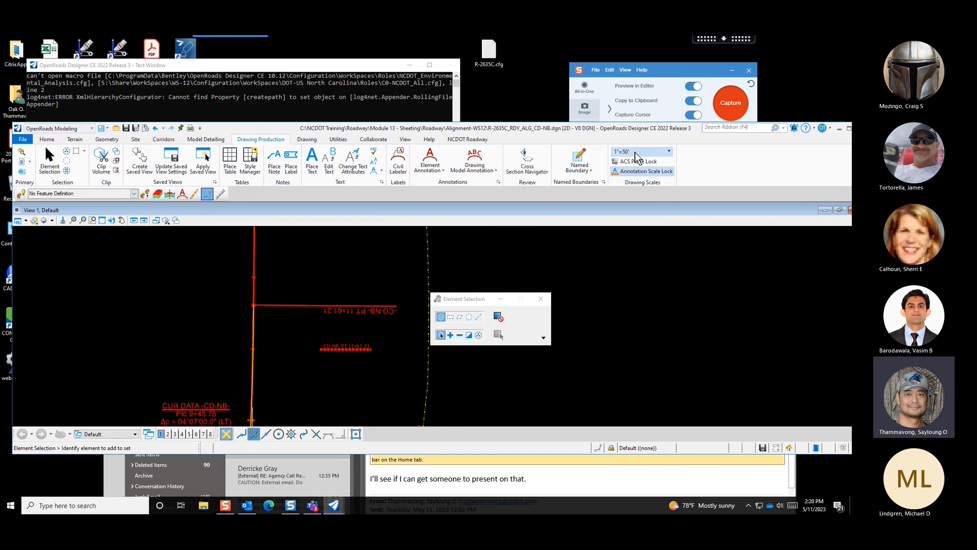
Close OpenRoads Designer and open a File Explorer window
left_click_drag(651, 135, 585, 135)
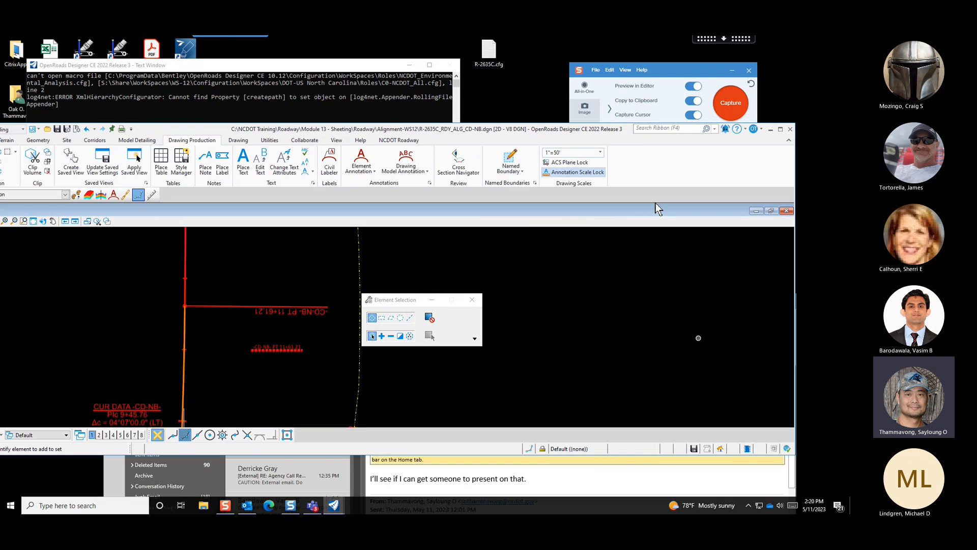
left_click(790, 131)
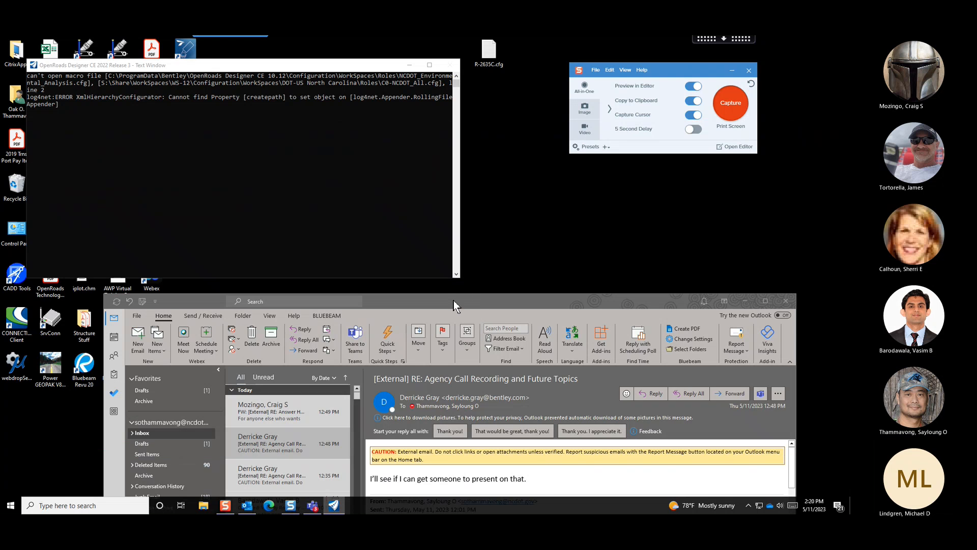
left_click_drag(454, 299, 508, 298)
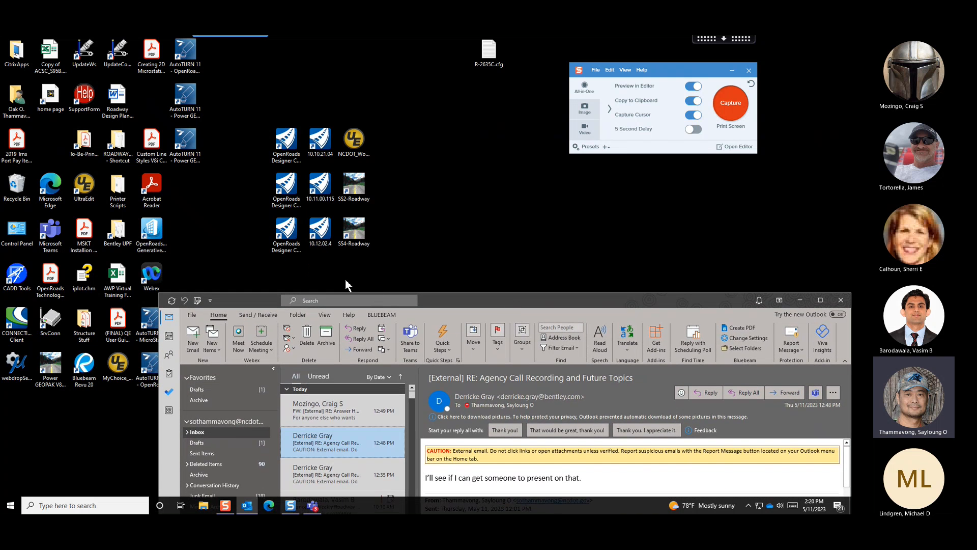
left_click(211, 507)
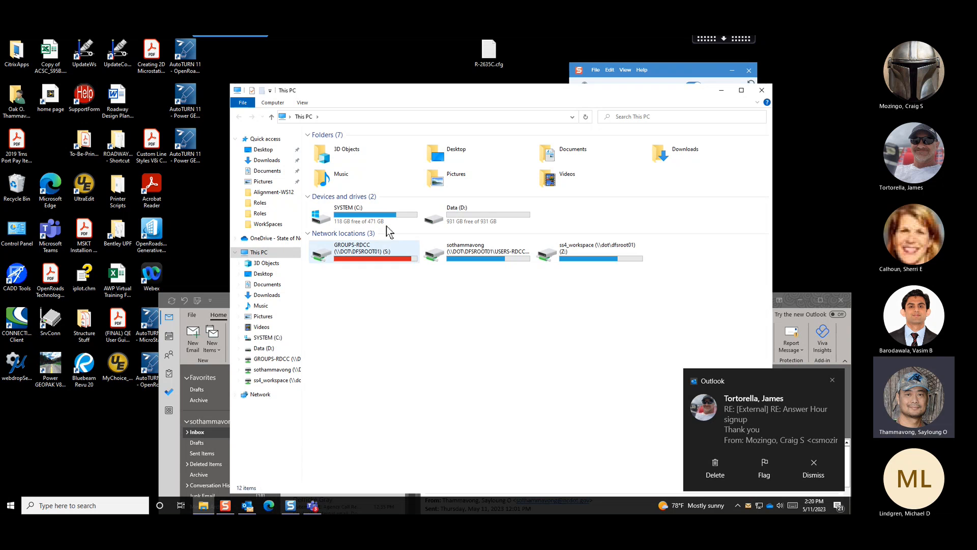
Open the Configuration_10_12 folder inside NCDOT_CONNECT_WORKSPACE on the C: drive to examine its contents
double_click(388, 214)
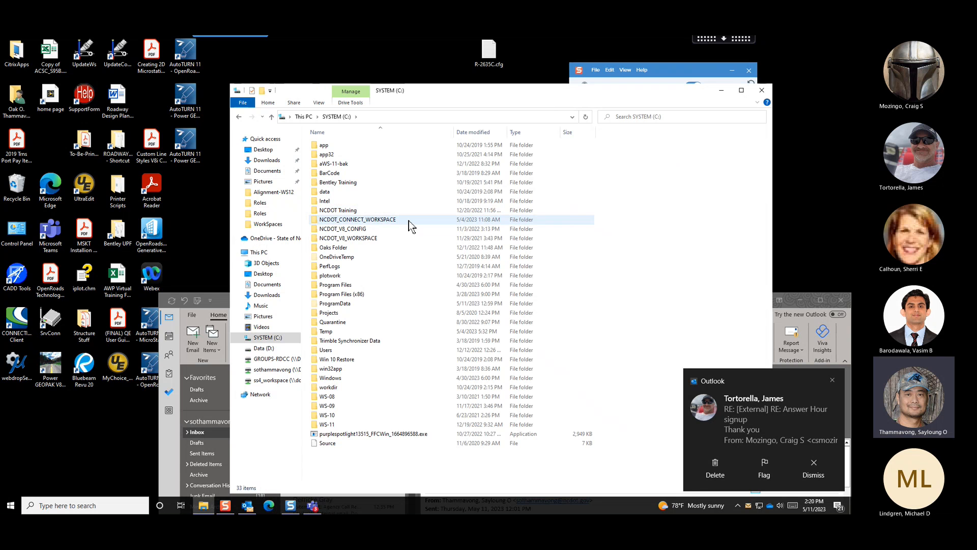
left_click(411, 225)
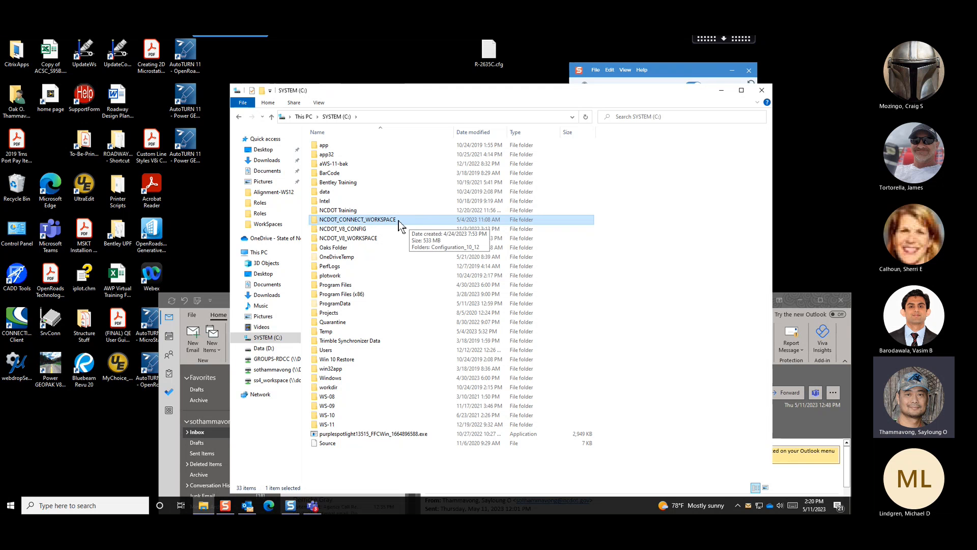
double_click(399, 221)
double_click(386, 149)
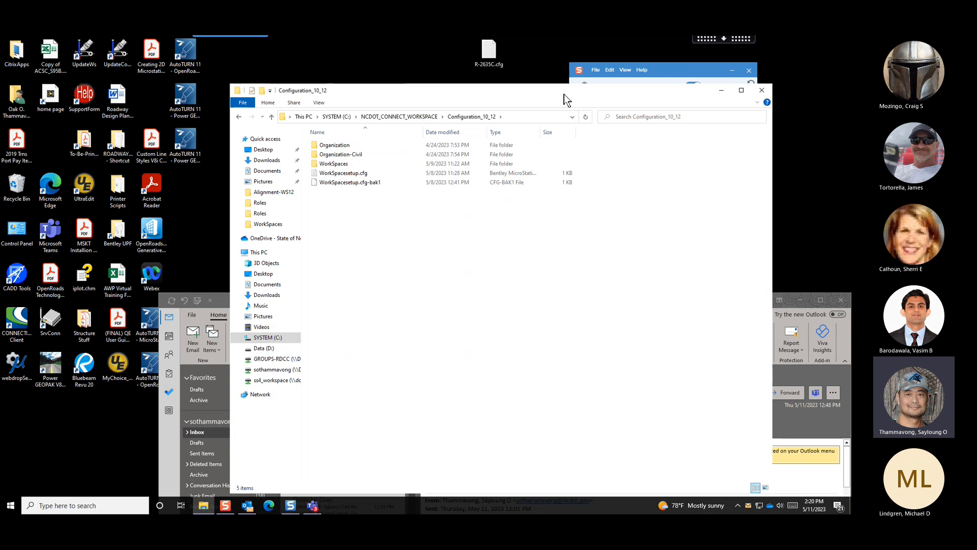
left_click_drag(570, 96, 516, 121)
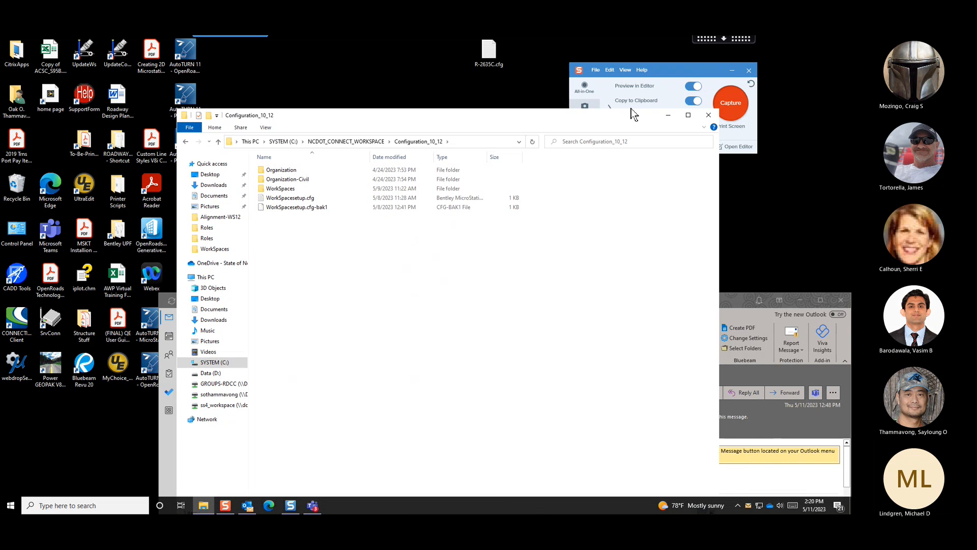
Uncover the desktop shortcuts and launch OpenRoads Designer 10.12.02.4, leaving its start page without opening a file
left_click_drag(620, 122, 666, 291)
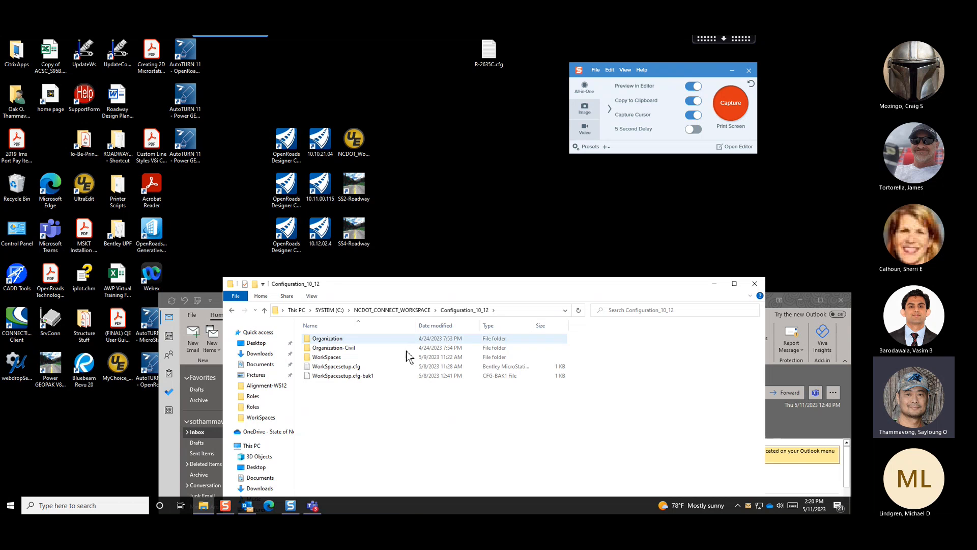
double_click(323, 239)
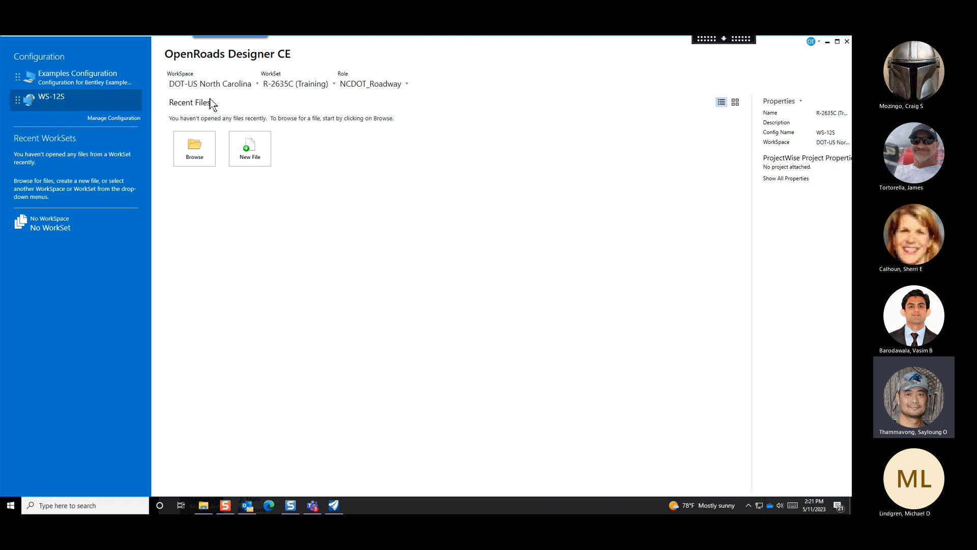
left_click(195, 161)
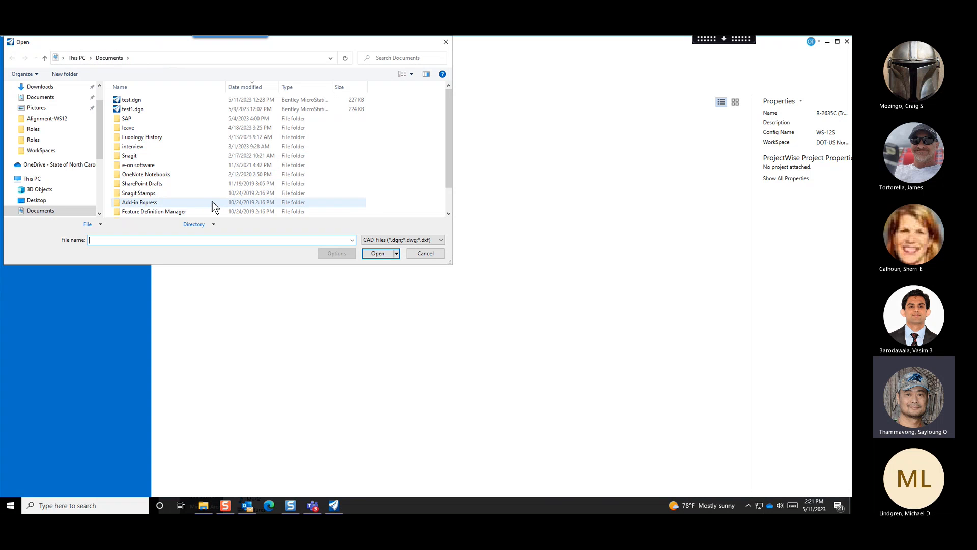
left_click(439, 257)
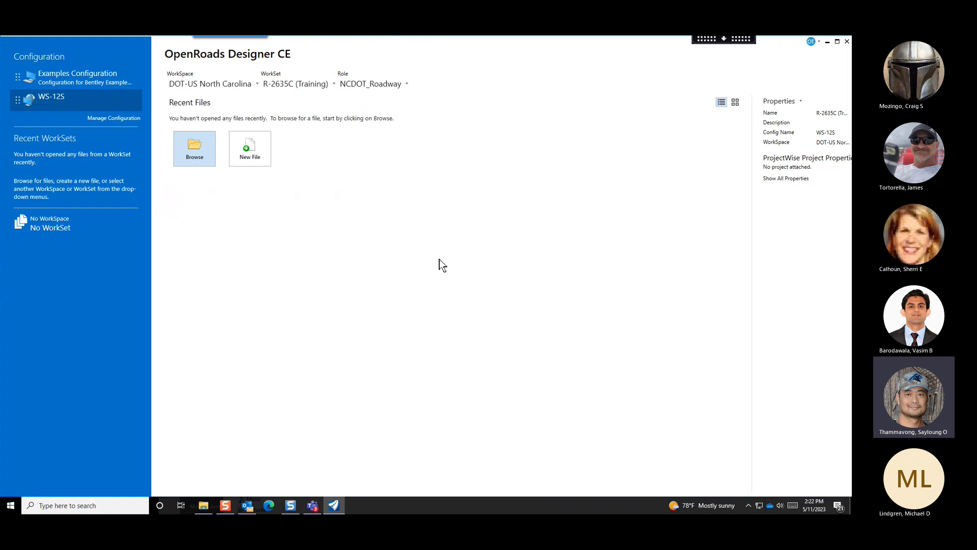
Start a new local configuration in Manage Configurations and name it WS-12
left_click(115, 120)
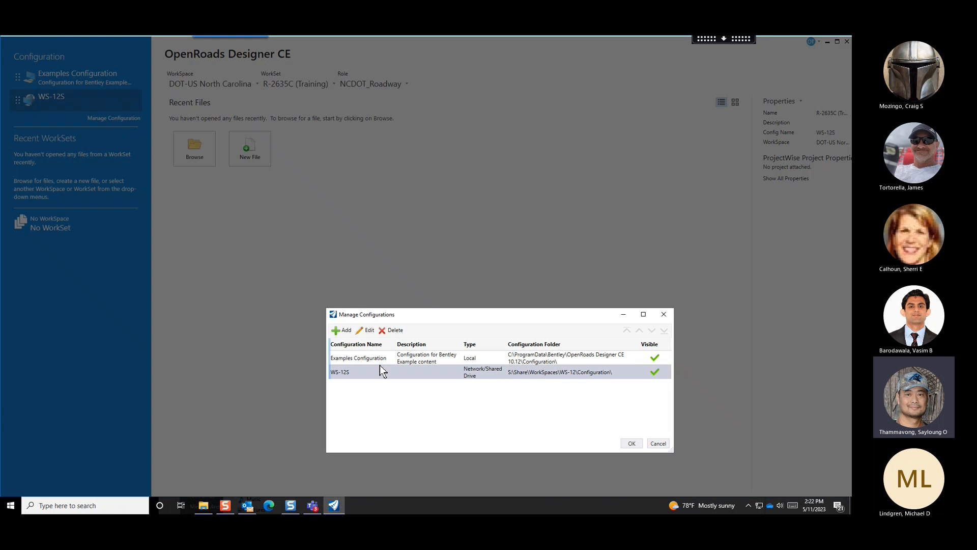
left_click(340, 330)
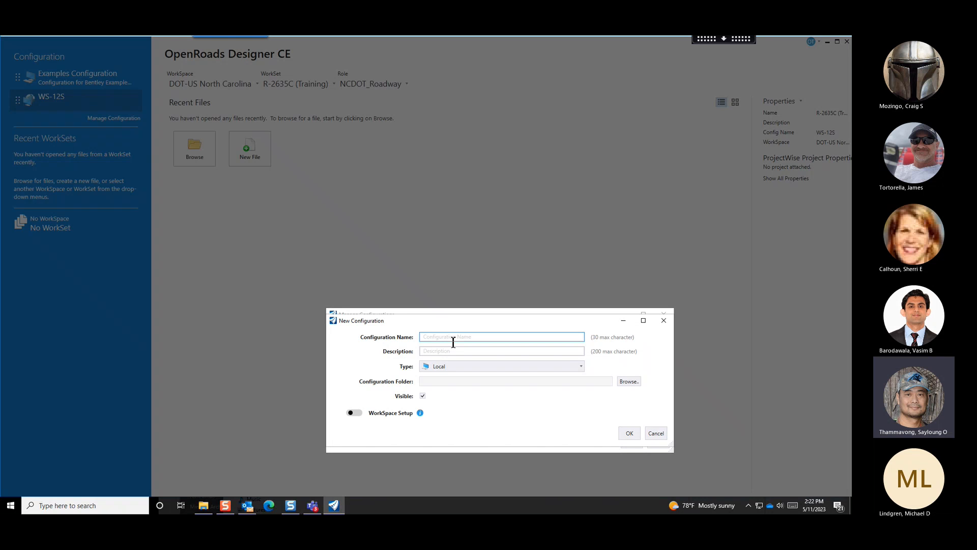
type("WS-12")
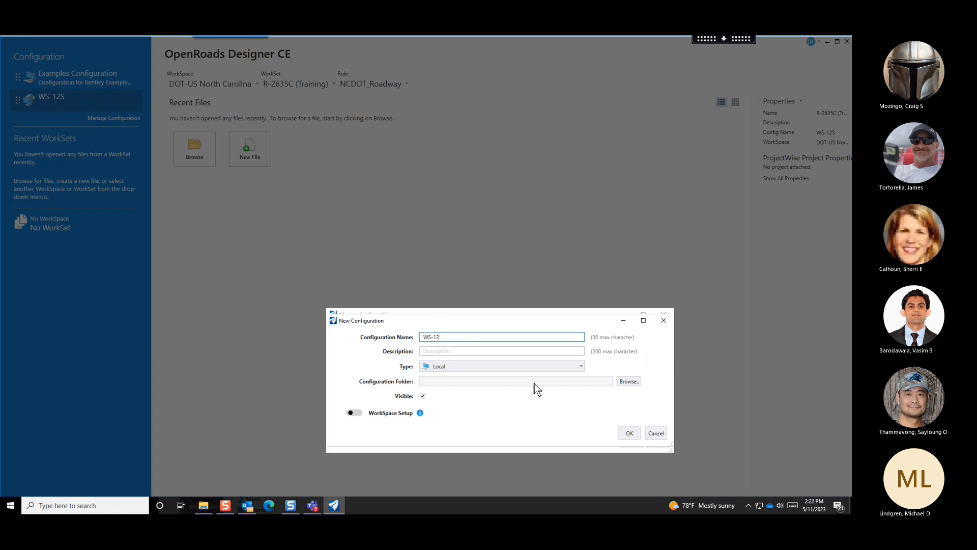
Try to set the WS-12 configuration folder with Organization-Civil selected inside C:\NCDOT_CONNECT_WORKSPACE\Configuration_10_12
left_click(629, 382)
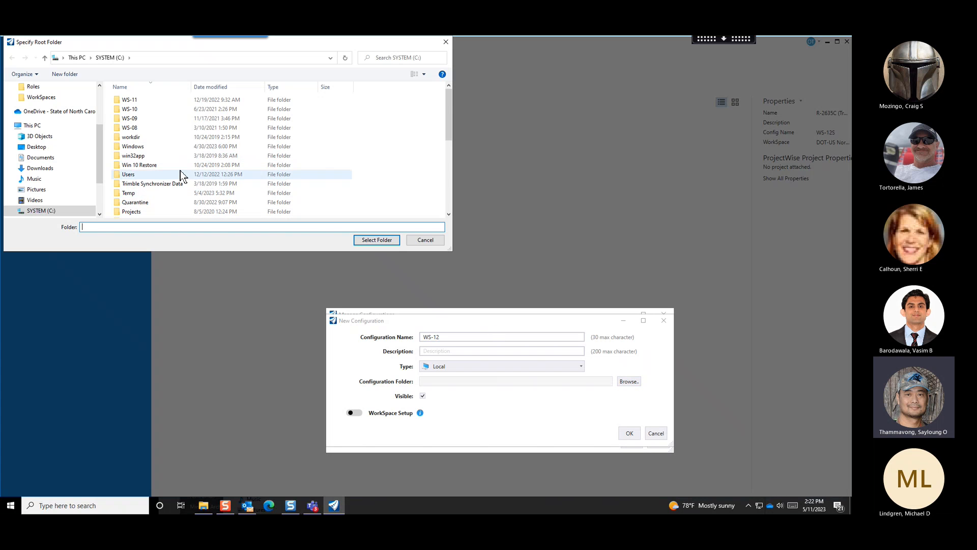
scroll(181, 173, "down", 5)
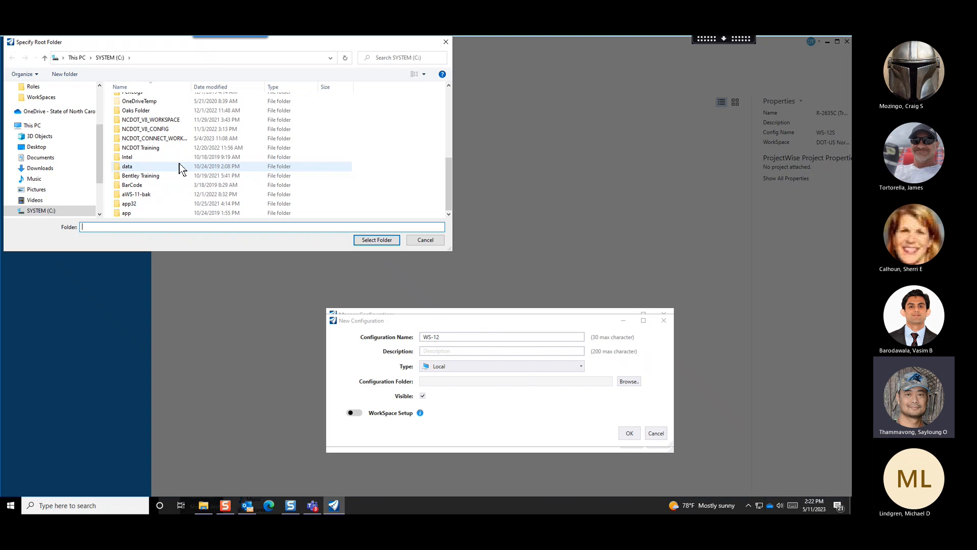
scroll(177, 160, "down", 1)
double_click(174, 142)
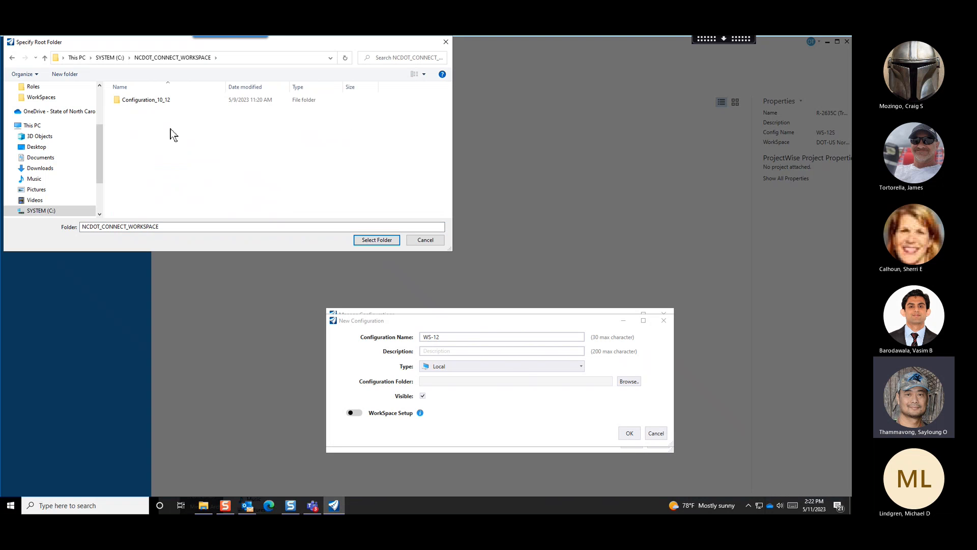
double_click(169, 101)
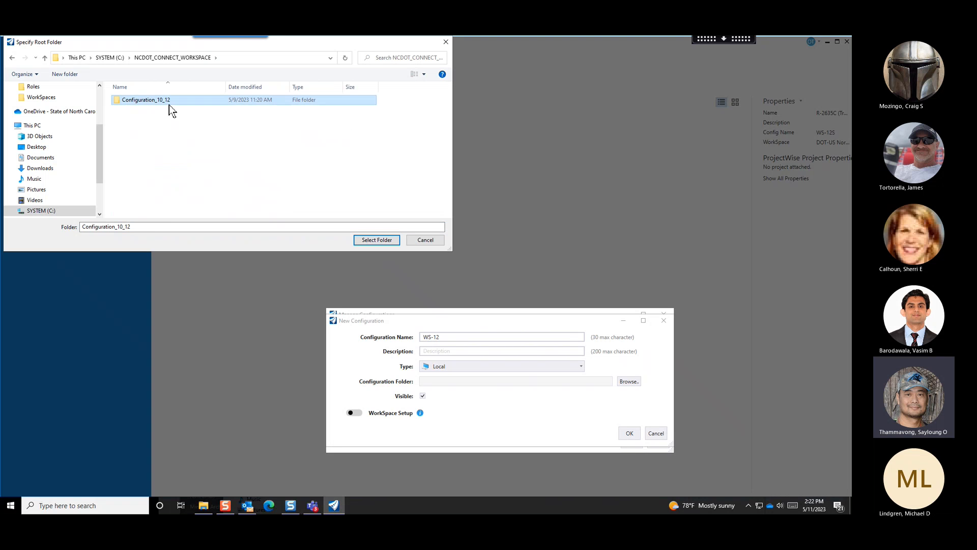
left_click(186, 114)
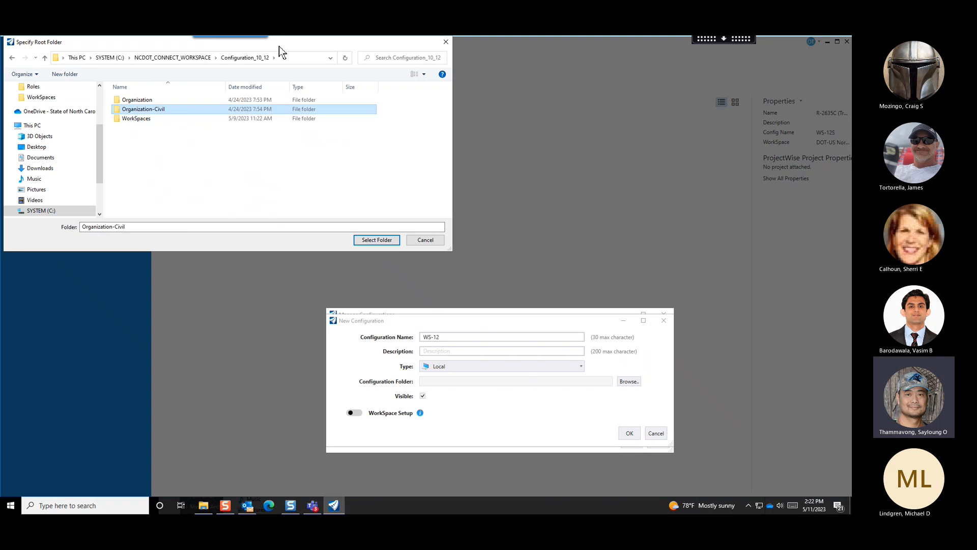
left_click(286, 57)
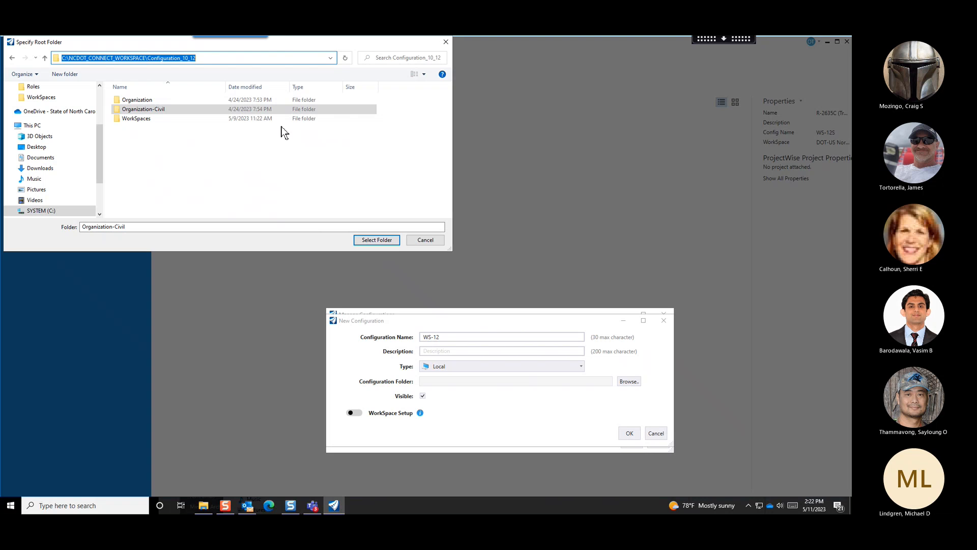
left_click(258, 60)
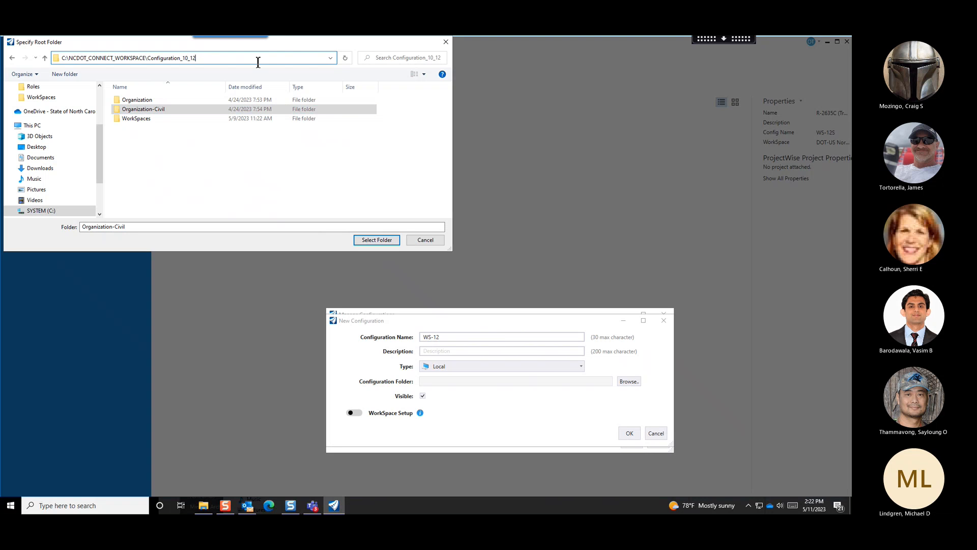
left_click(379, 240)
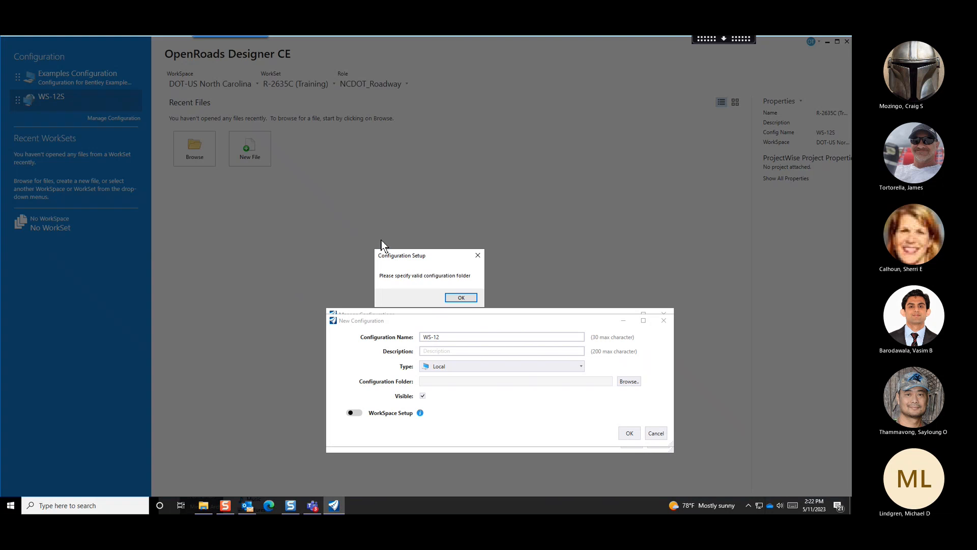
left_click(461, 298)
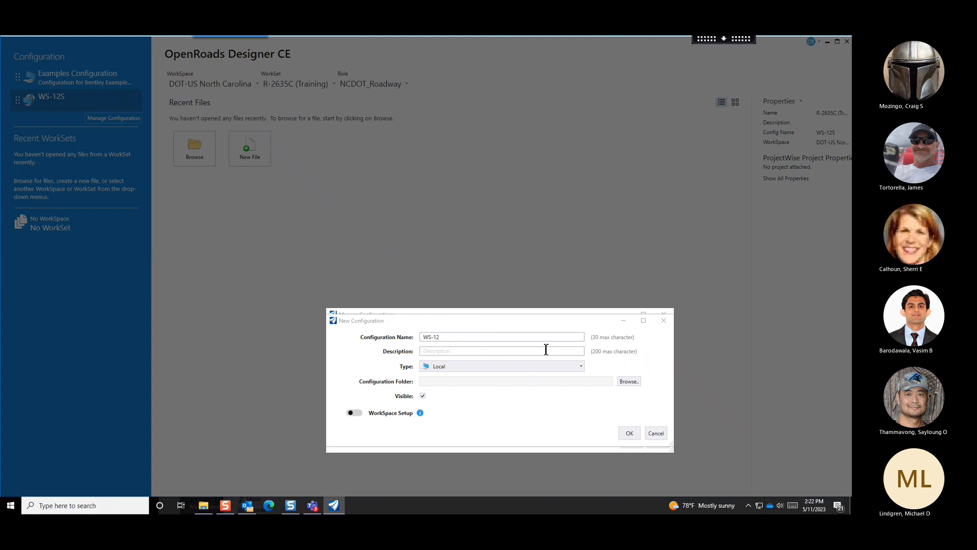
Set the WS-12 configuration folder to C:\NCDOT_CONNECT_WORKSPACE\Configuration_10_12 and save the new configuration
left_click(634, 382)
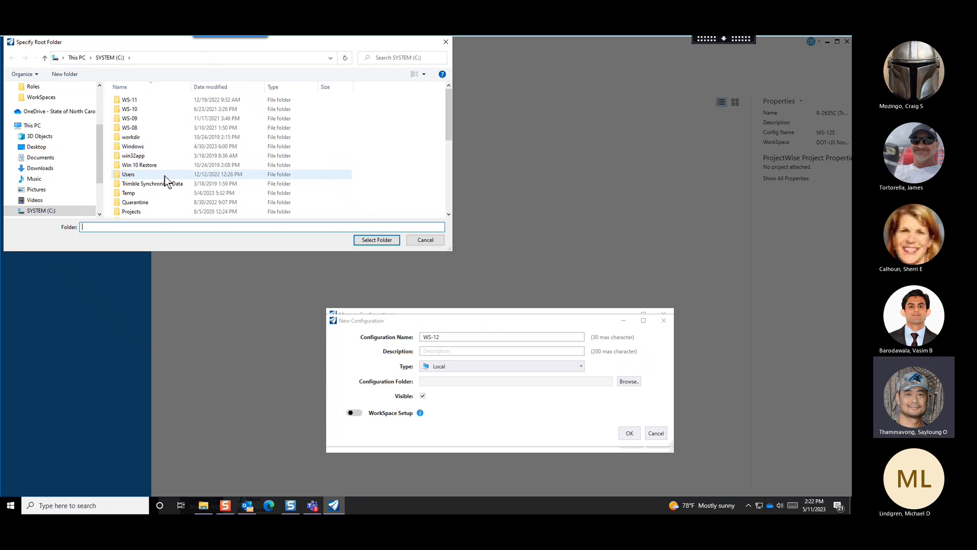
scroll(173, 179, "down", 4)
double_click(181, 186)
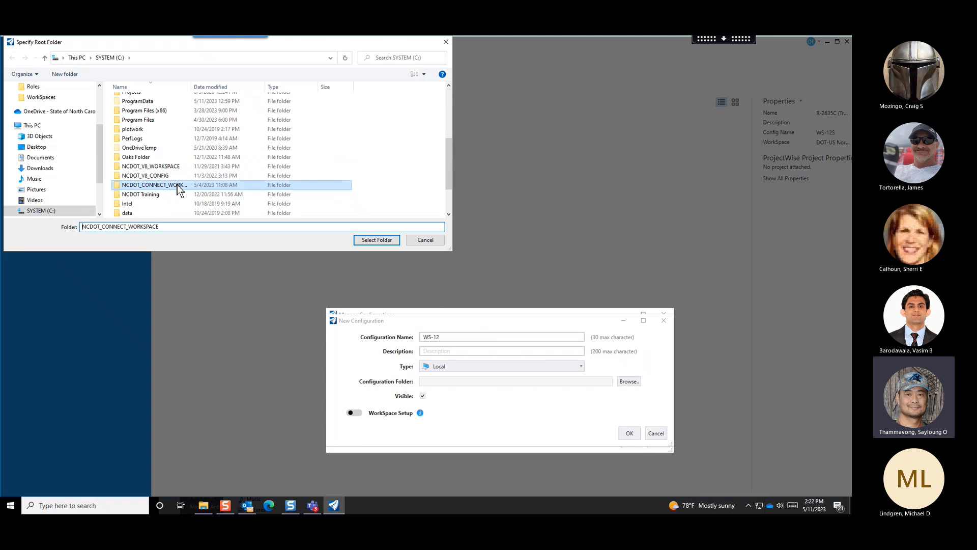
double_click(185, 102)
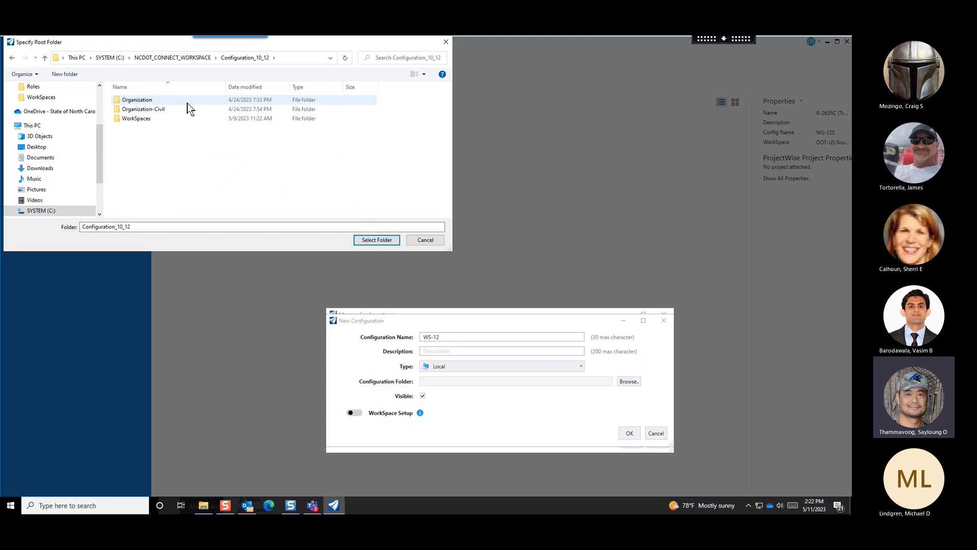
left_click(374, 243)
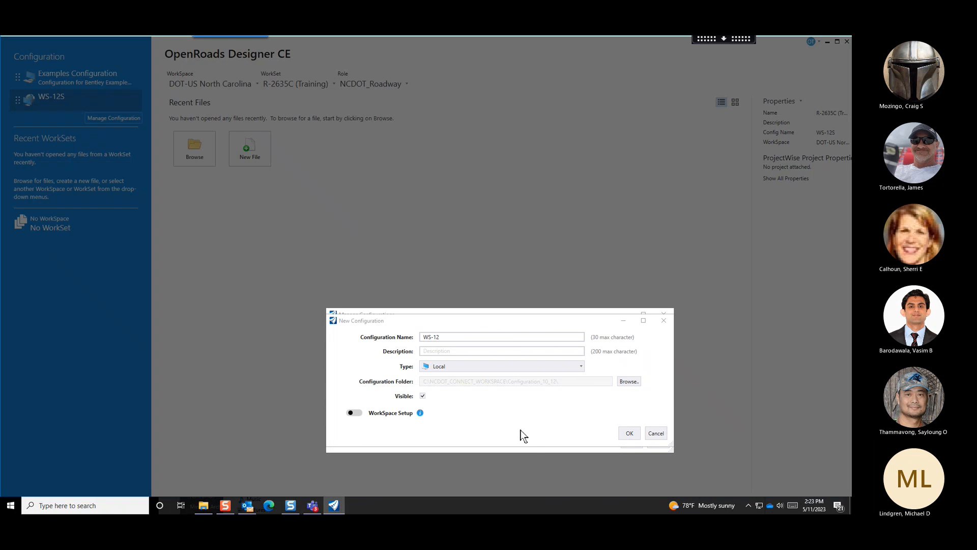
left_click(630, 434)
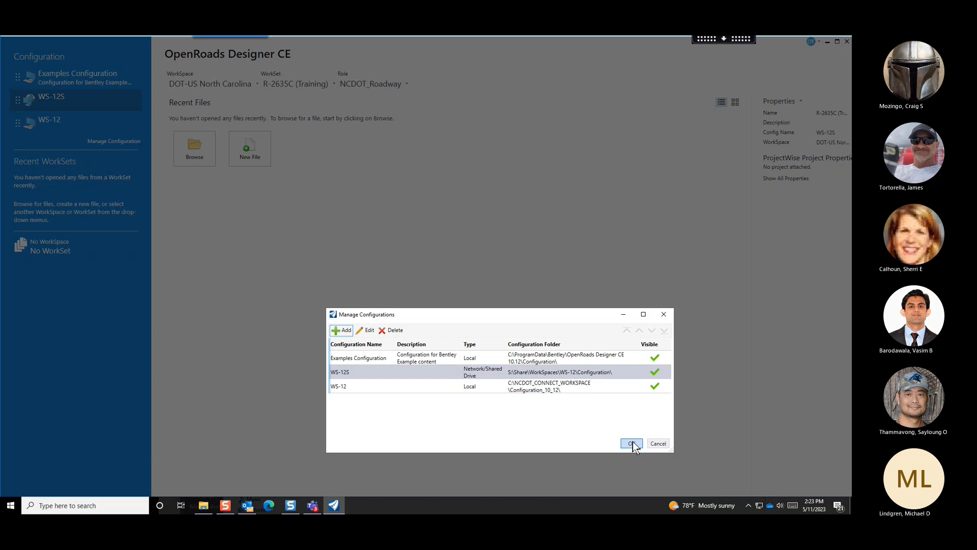
left_click(631, 443)
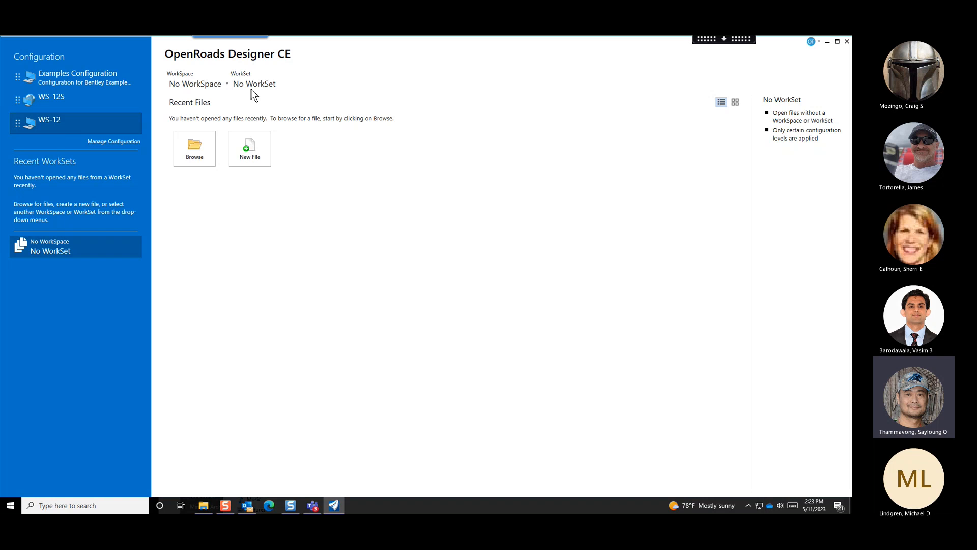
Compare the WorkSpaces offered by the WS-12 and WS-12S configurations
left_click(204, 84)
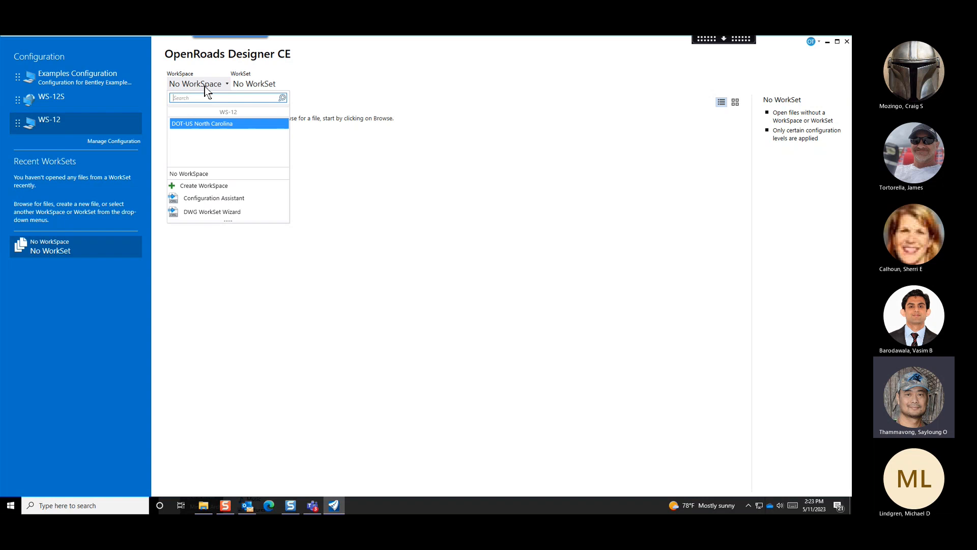
left_click(217, 125)
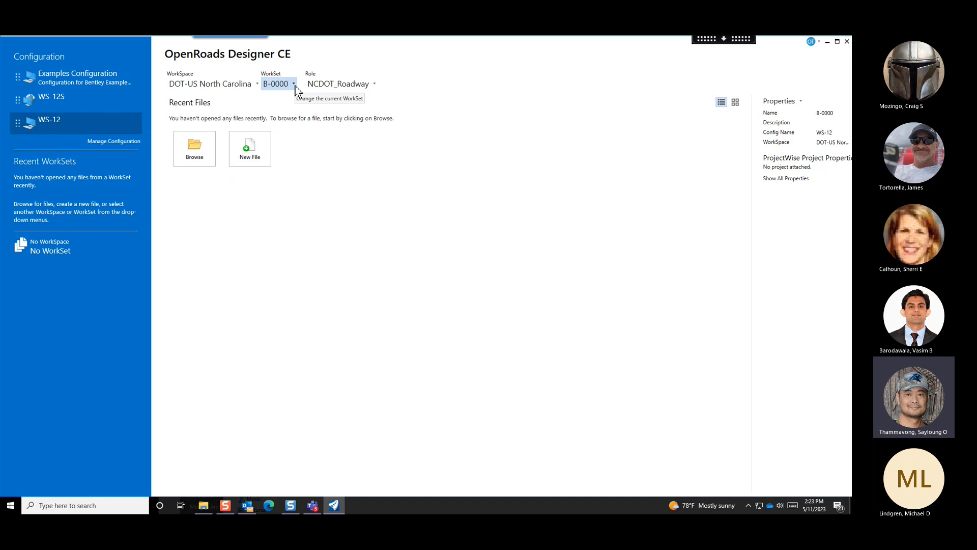
left_click(77, 96)
left_click(203, 87)
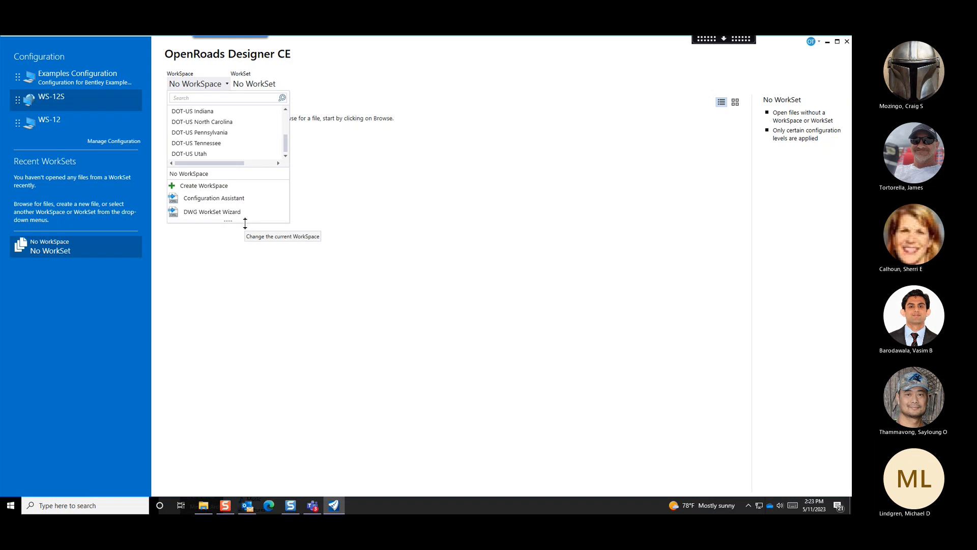
left_click_drag(244, 222, 231, 306)
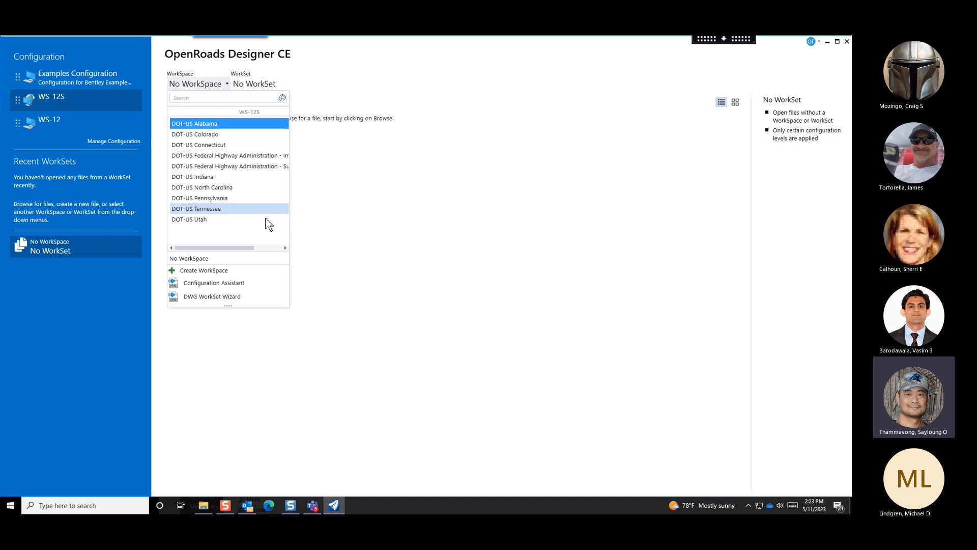
left_click(403, 239)
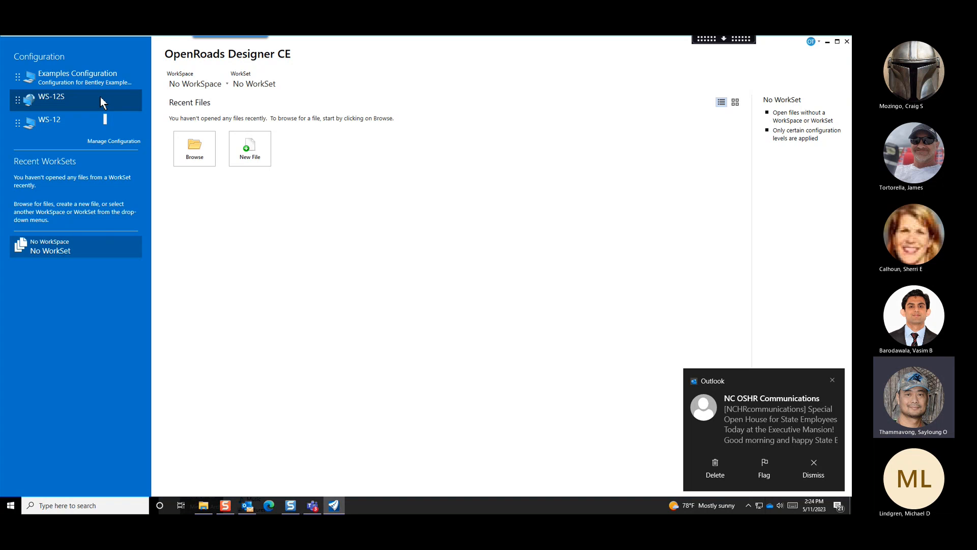
Activate the WS-12 configuration with the DOT-US North Carolina WorkSpace and open its list of WorkSets
left_click(84, 127)
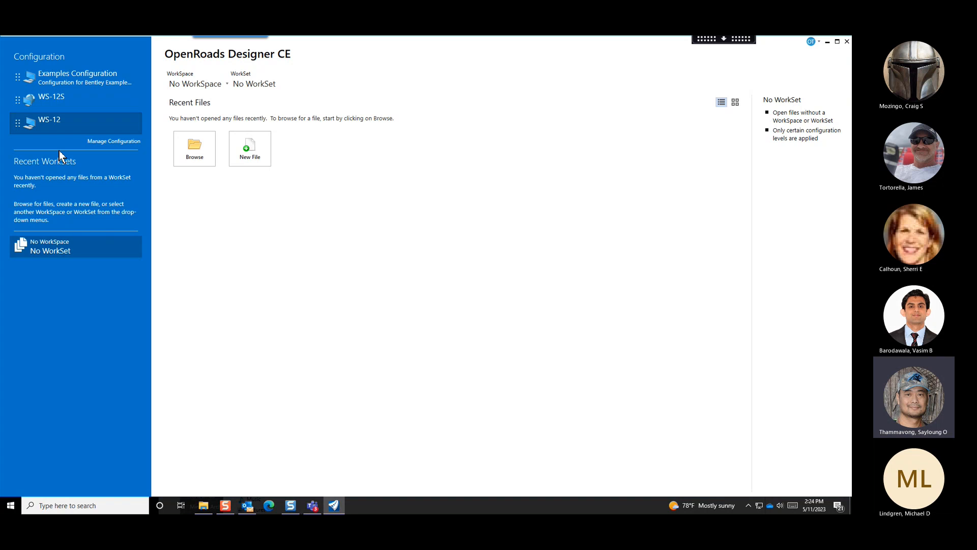
left_click(199, 83)
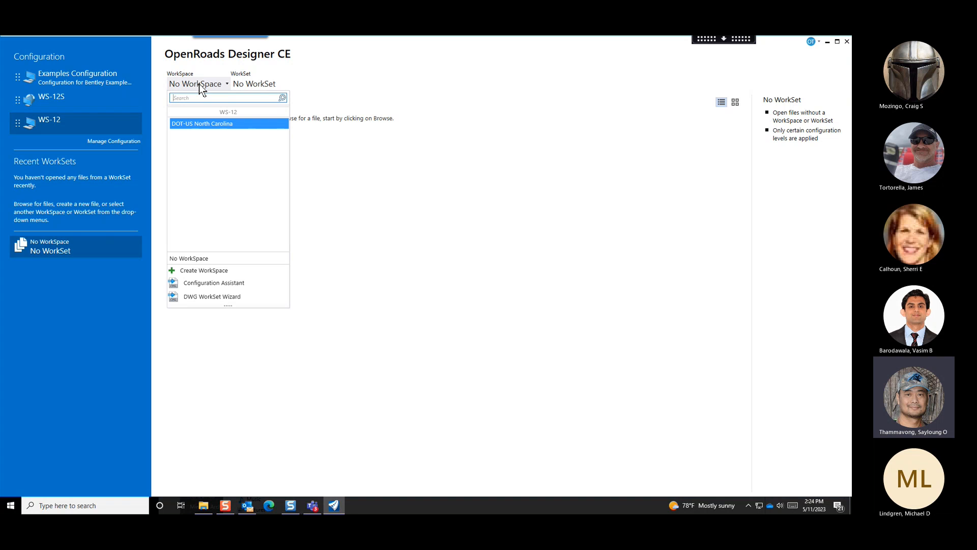
left_click(206, 126)
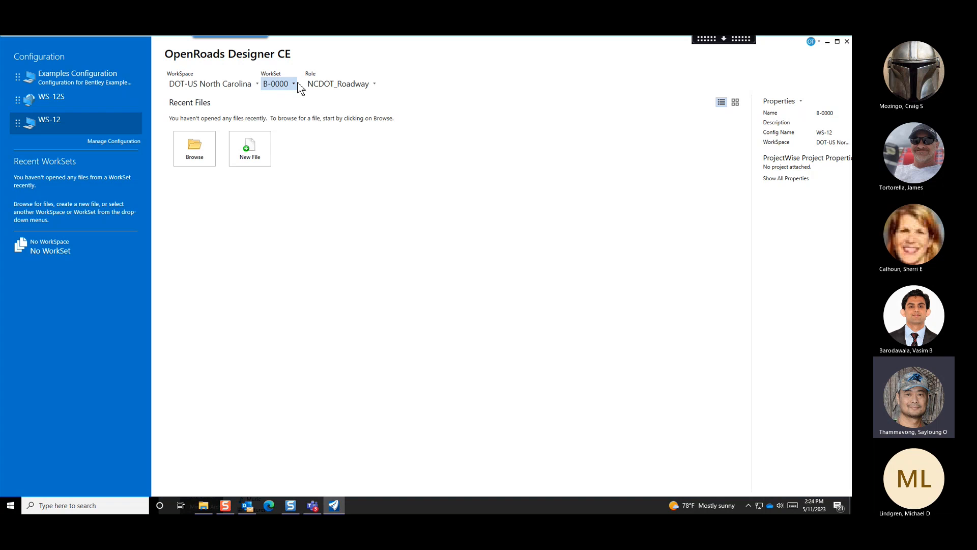
left_click(298, 83)
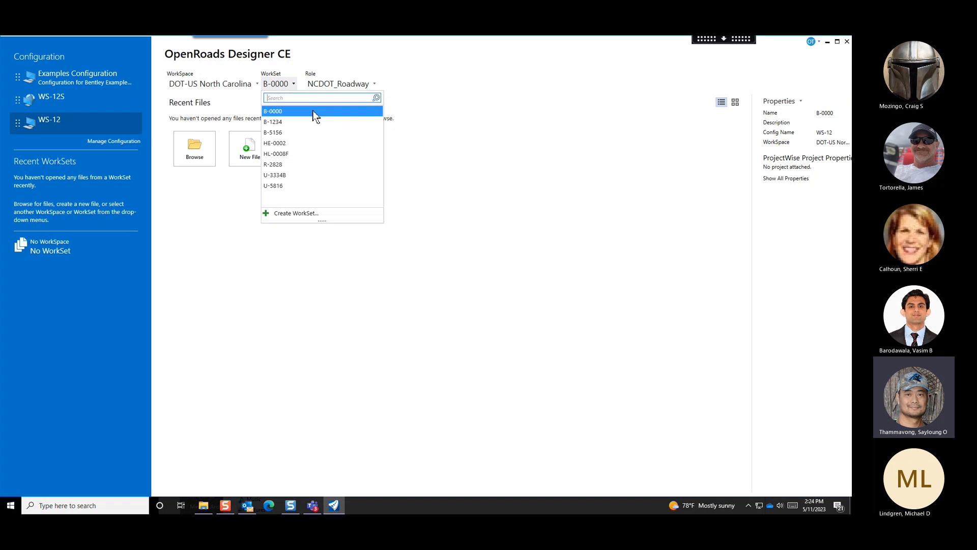
Compare the roles offered by WS-12 with those of the DOT-US North Carolina WorkSpace in WS-12S
left_click(375, 82)
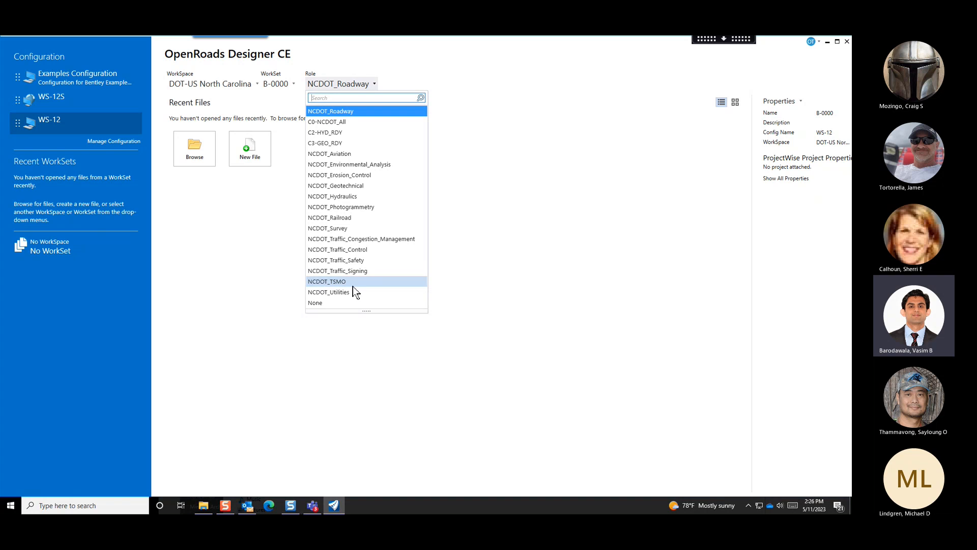
left_click(247, 255)
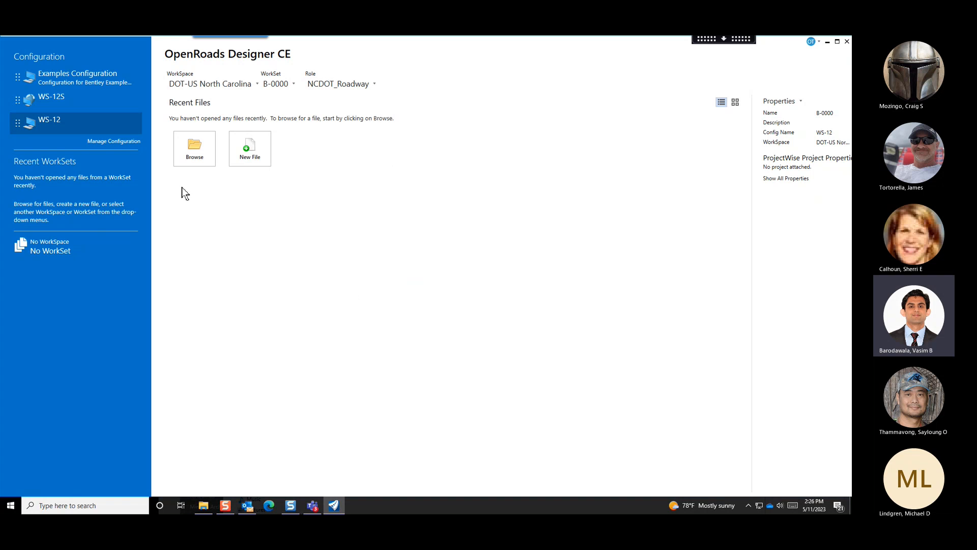
left_click(67, 96)
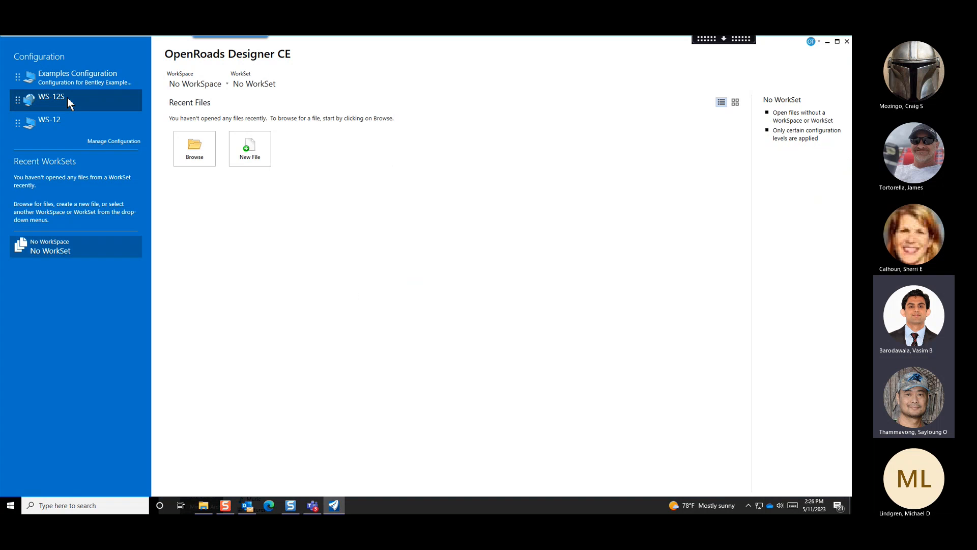
left_click(205, 84)
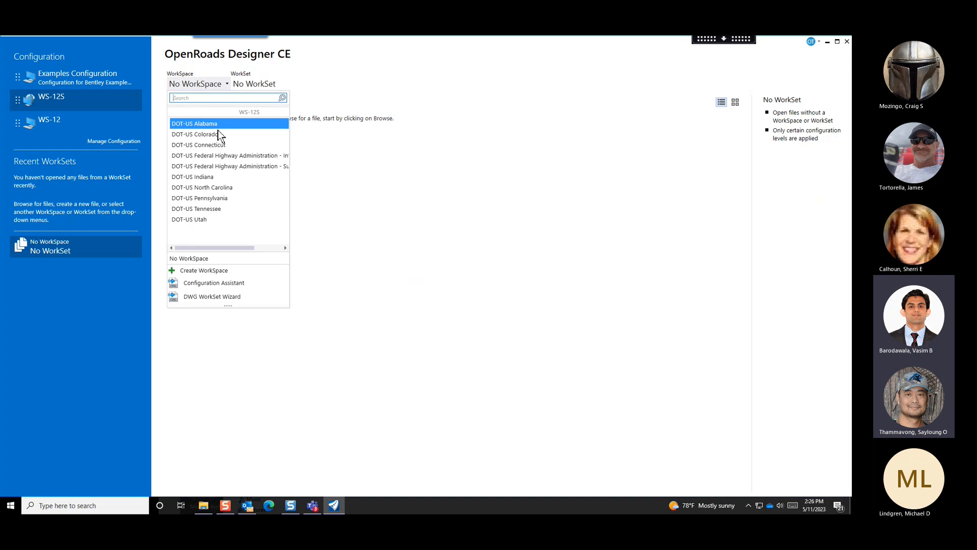
left_click(238, 188)
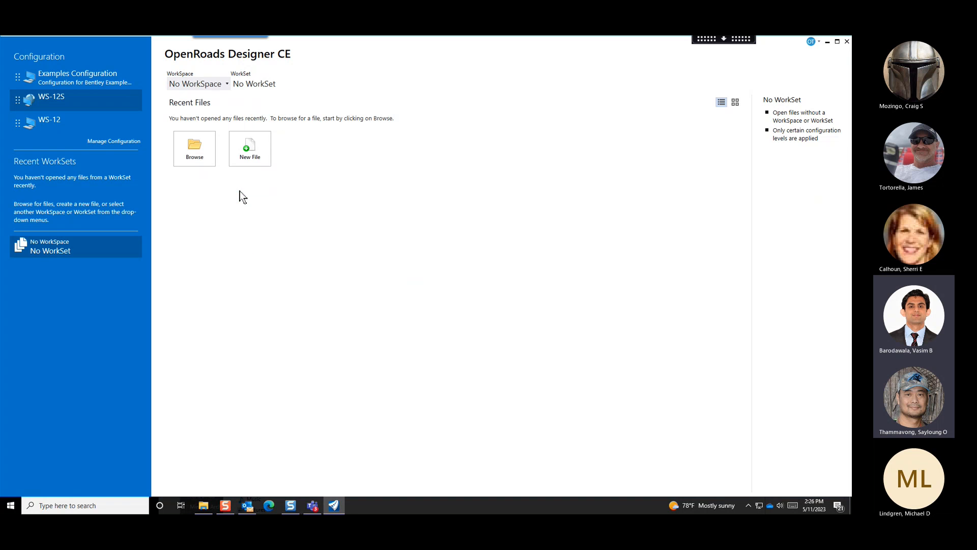
left_click(349, 87)
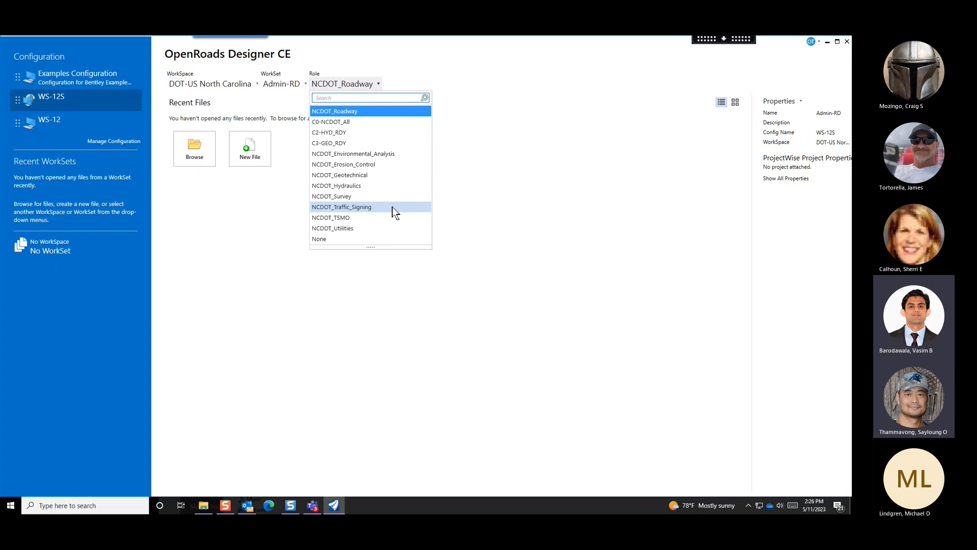
left_click(541, 148)
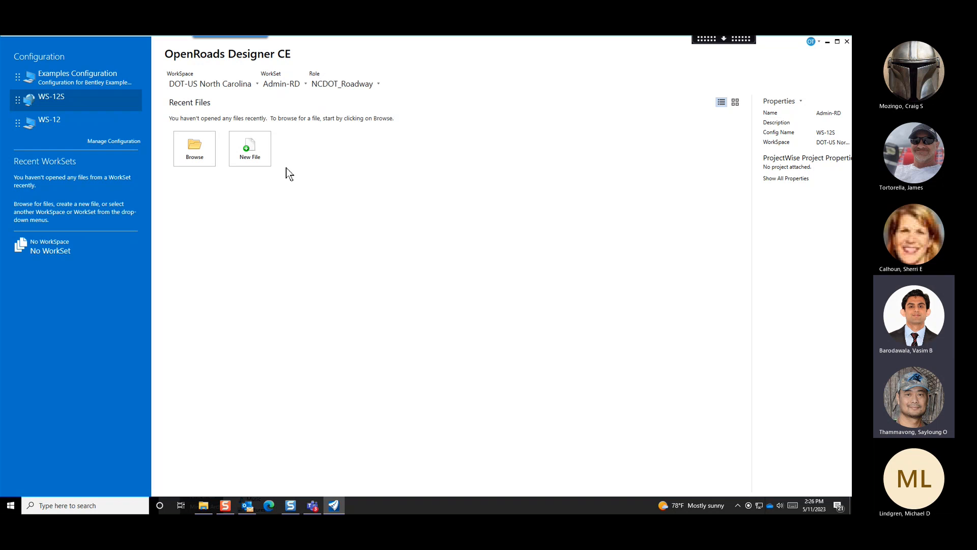
Reactivate the WS-12 configuration with the DOT-US North Carolina WorkSpace and review its full list of roles
left_click(109, 132)
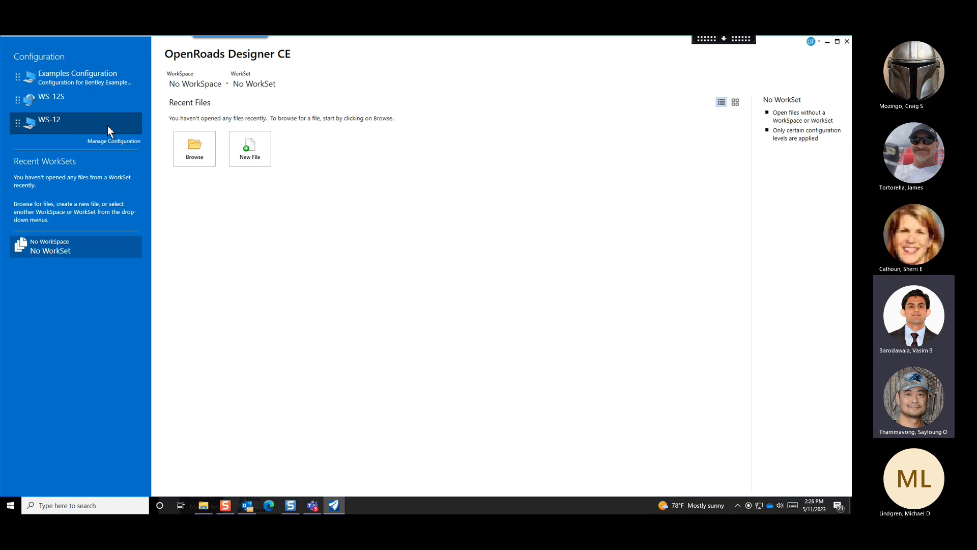
left_click(218, 85)
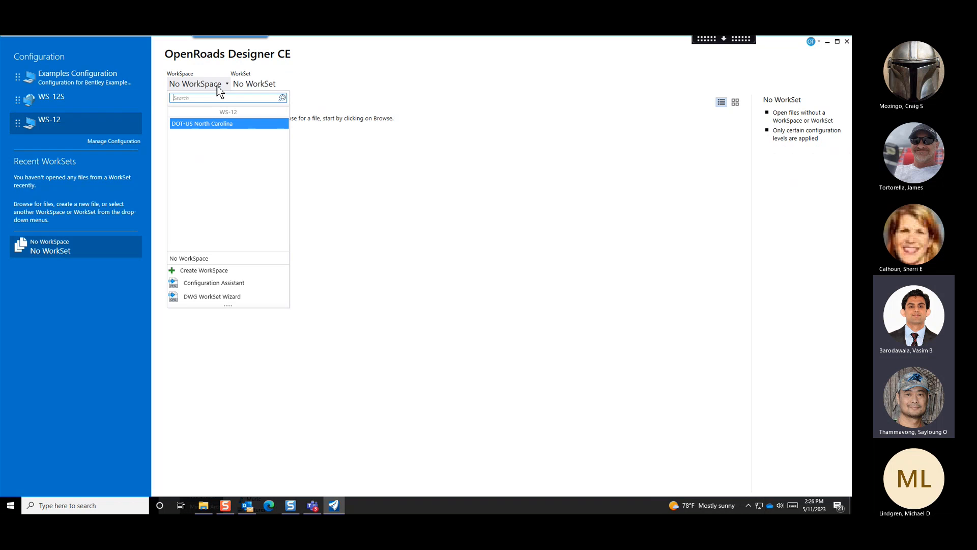
left_click(244, 125)
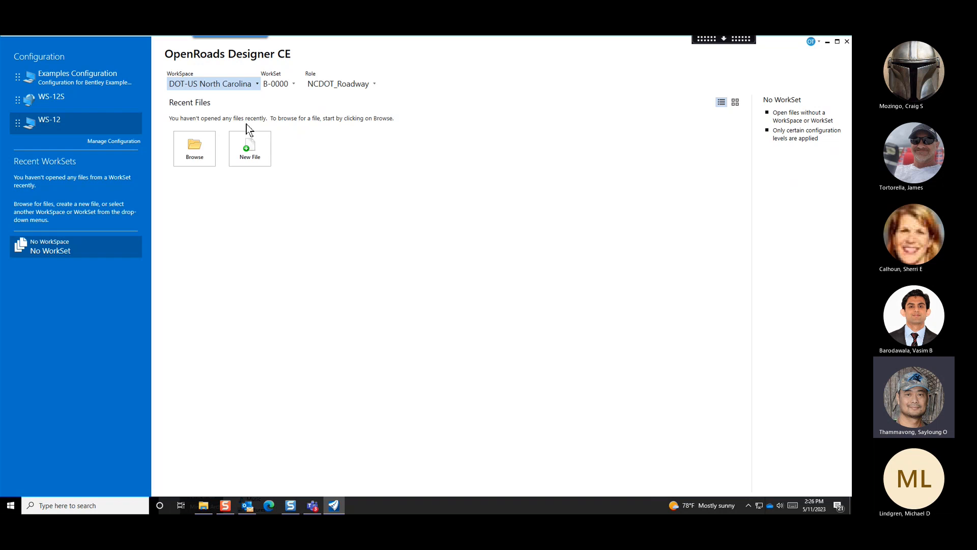
left_click(343, 87)
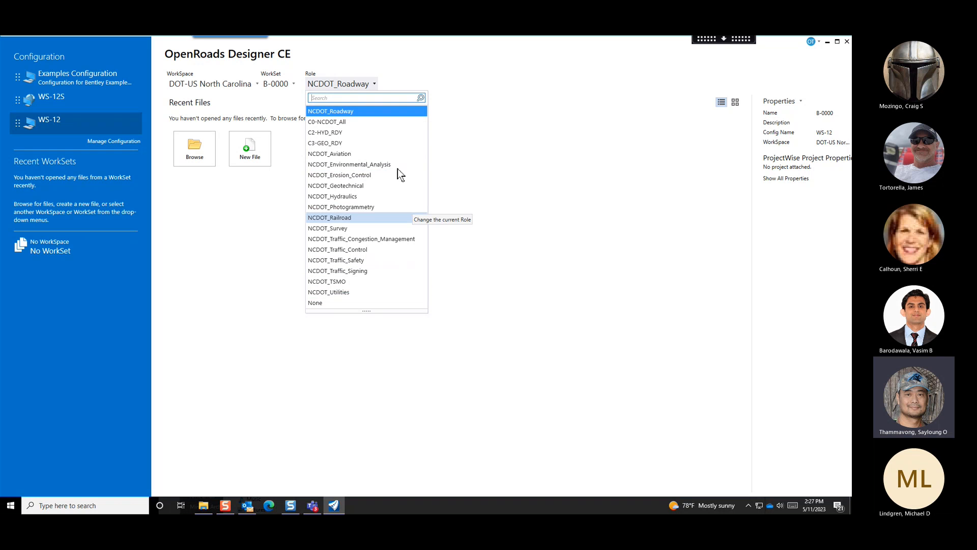
left_click(499, 162)
left_click(345, 85)
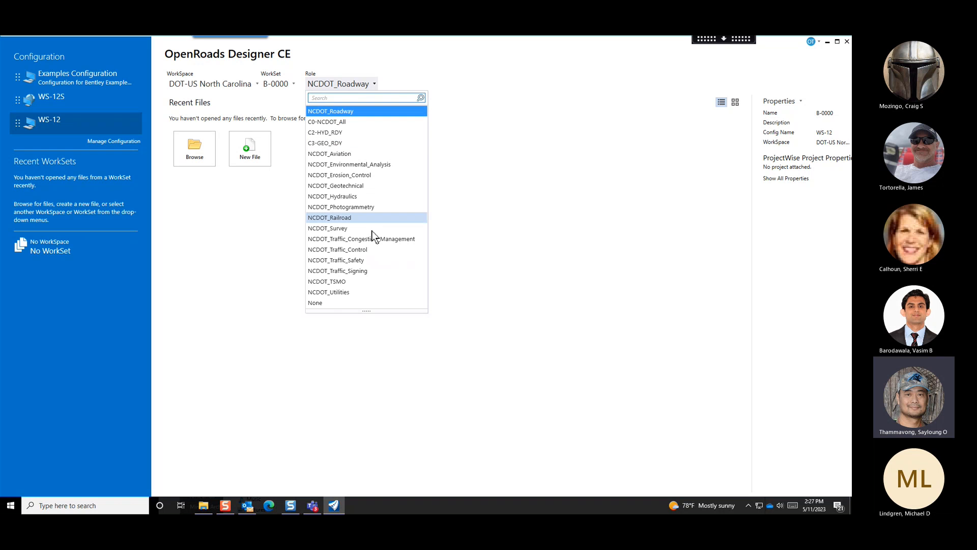
left_click(474, 184)
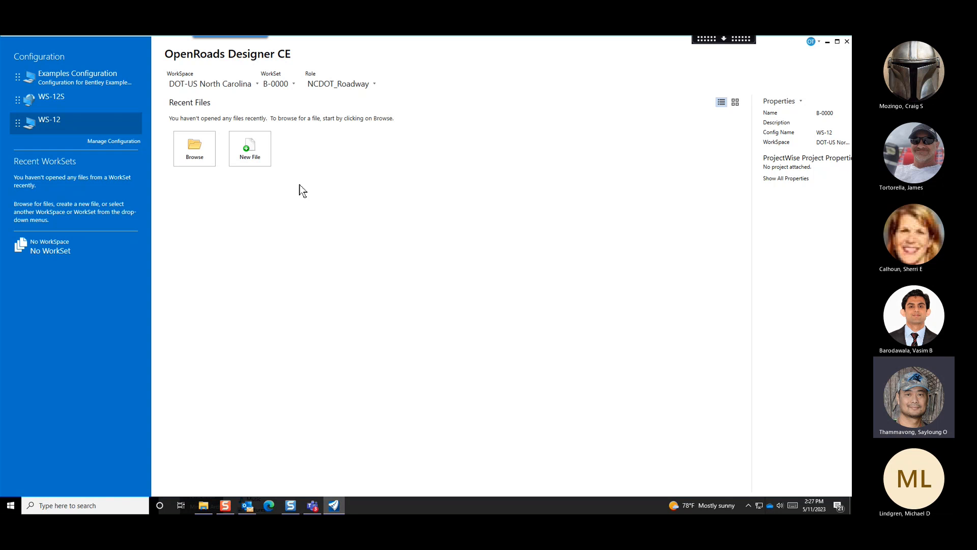
Open MyChoice_10.inp from the Desk folder of the Configuration_10_12 DOT-US North Carolina WorkSpace in UltraEdit
left_click(827, 43)
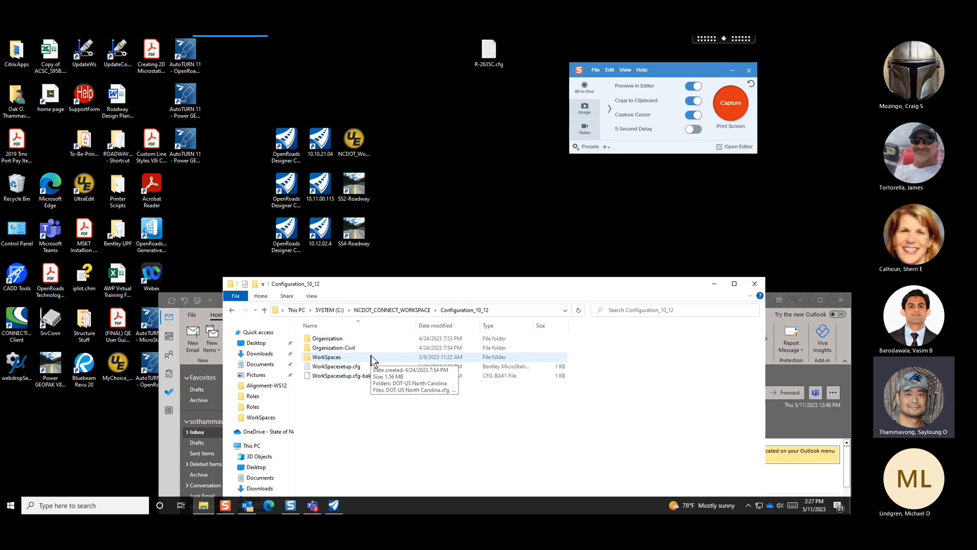
double_click(372, 358)
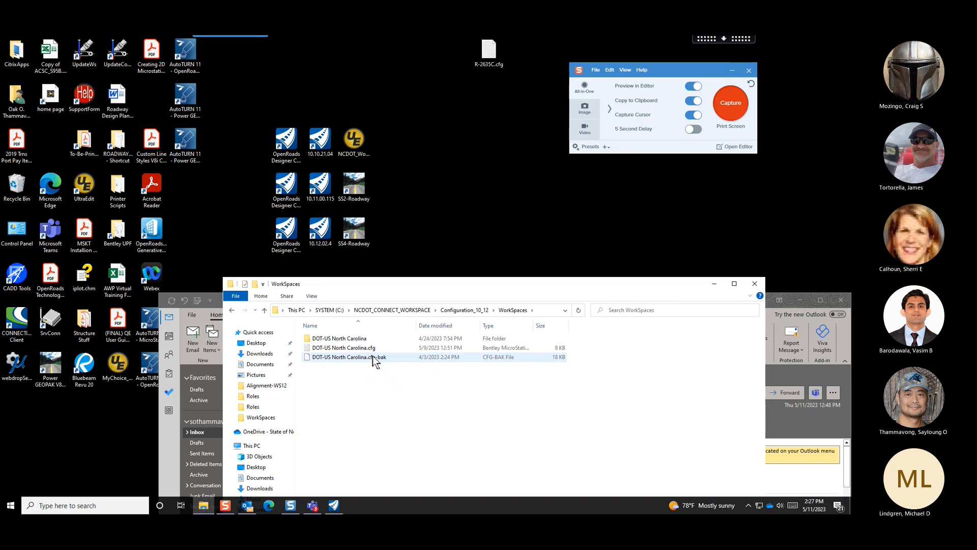
double_click(382, 339)
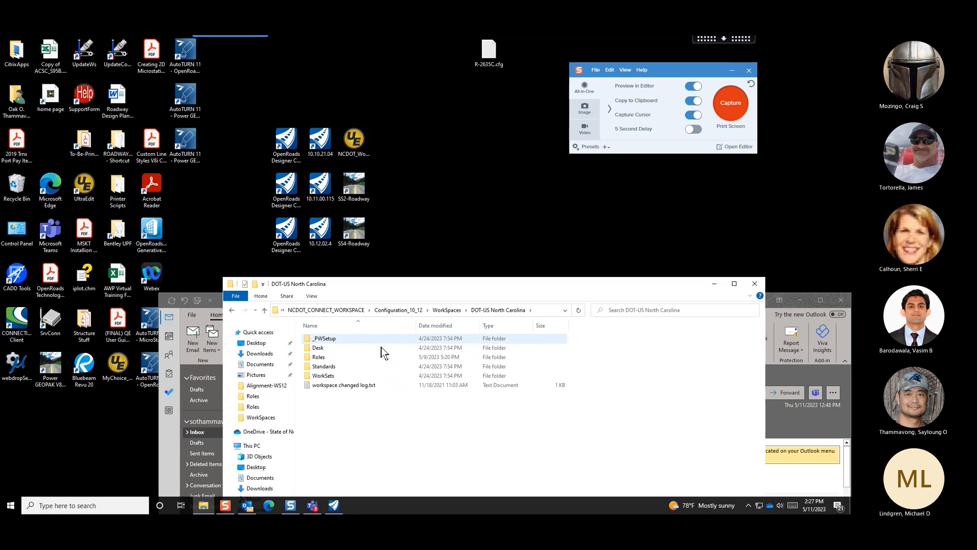
double_click(379, 348)
left_click(406, 349)
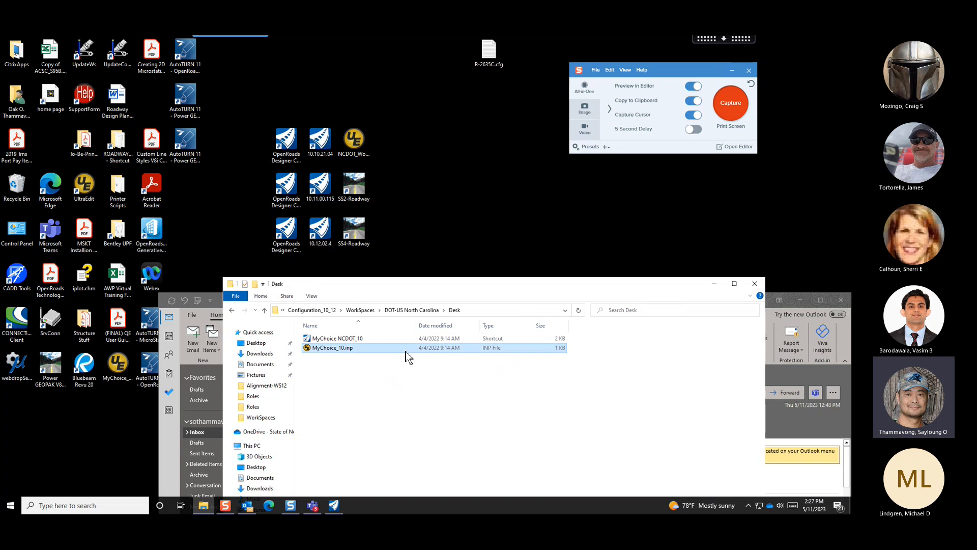
right_click(366, 349)
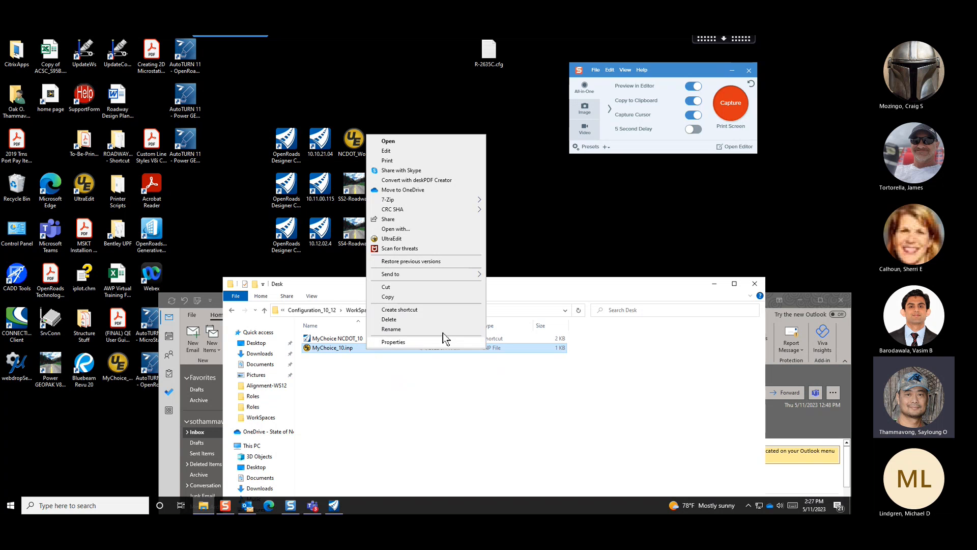
left_click(439, 238)
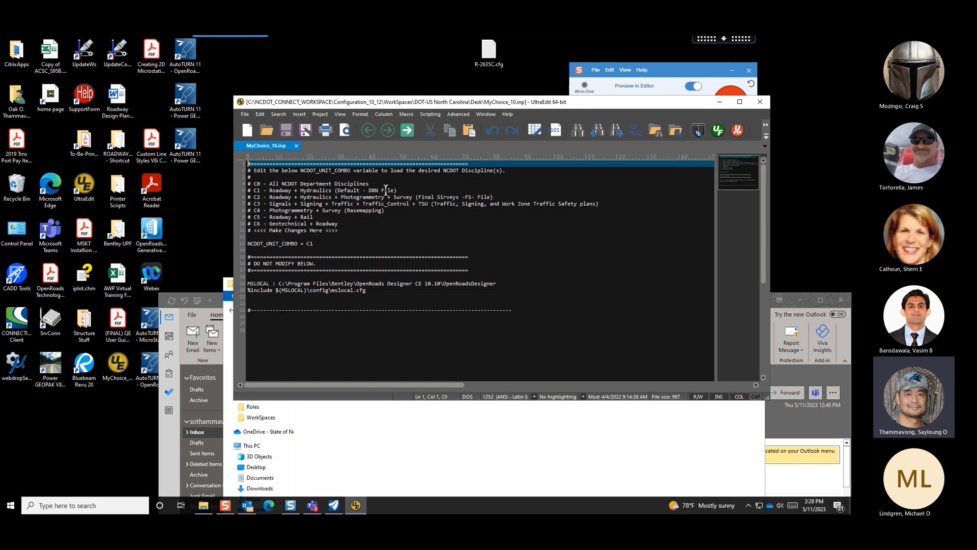
Examine the discipline combination codes and the NCDOT_UNIT_COMBO setting in MyChoice_10.inp
left_click(331, 246)
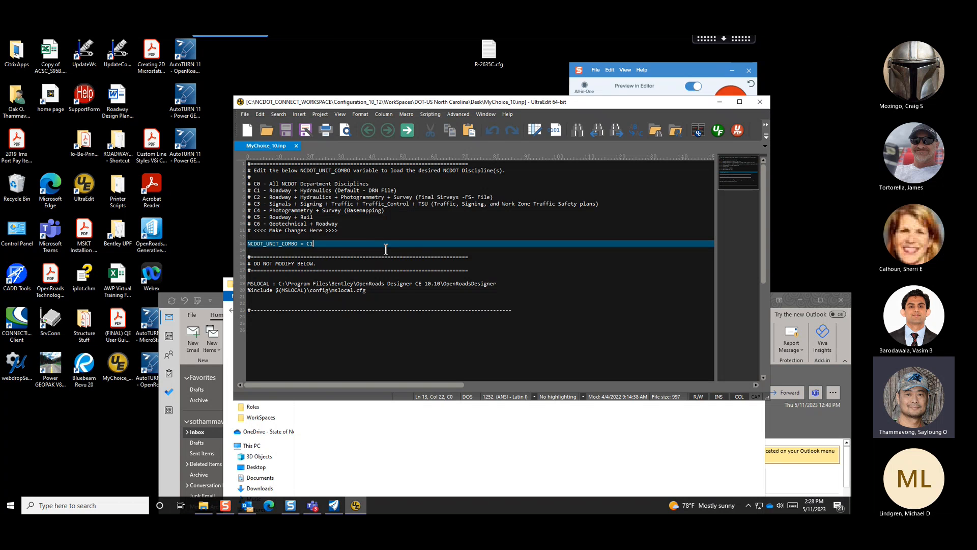
left_click(352, 224)
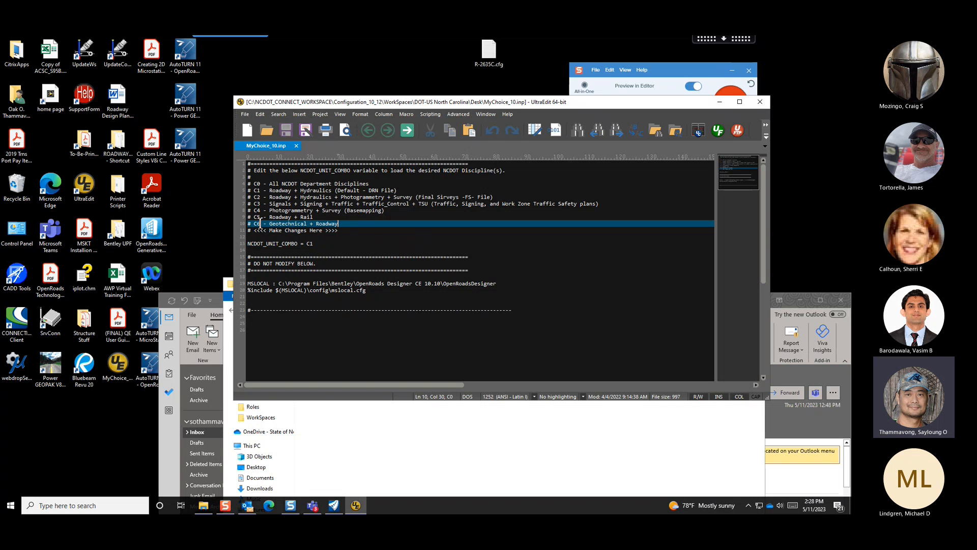
left_click(338, 244)
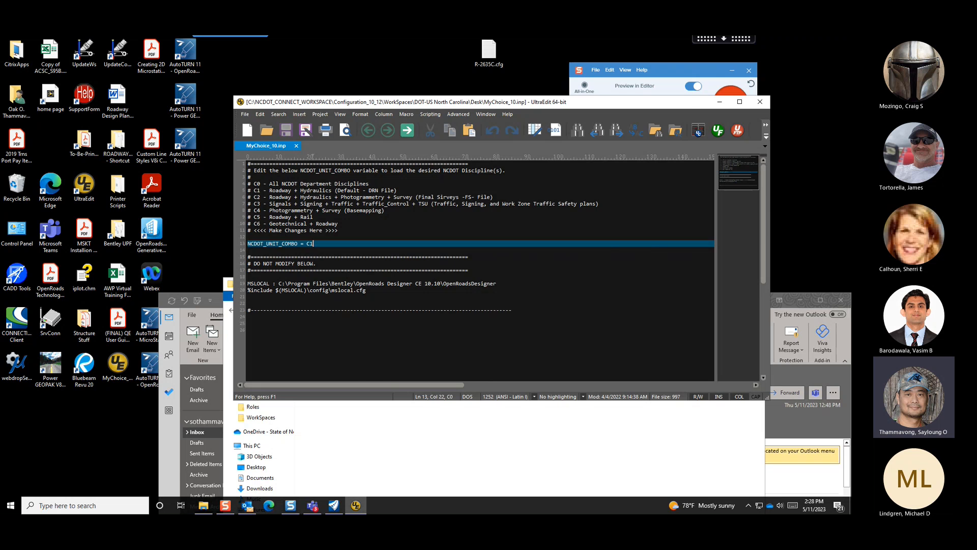
Open the desktop file NCDOT_WorkSets.inp in UltraEdit and reposition the editor window for reading
left_click_drag(389, 102, 450, 274)
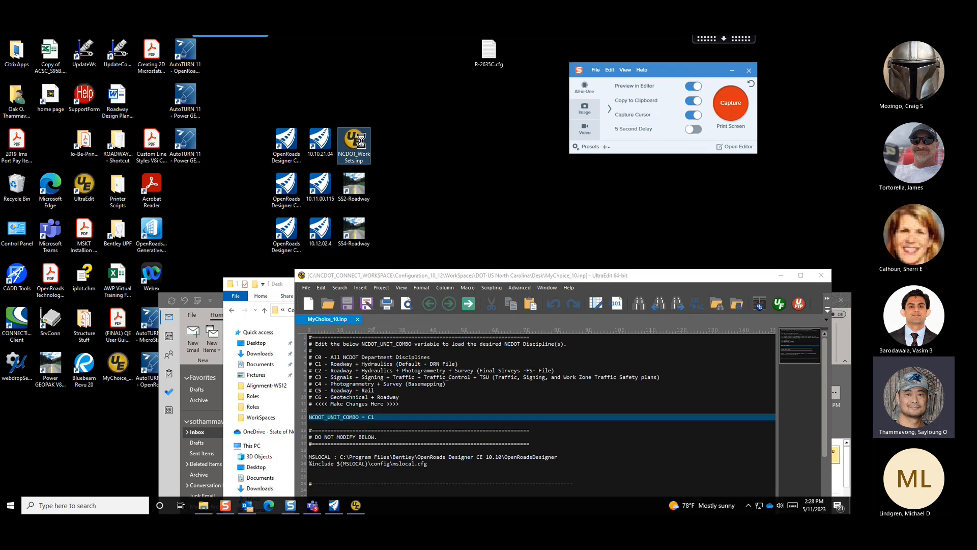
right_click(361, 140)
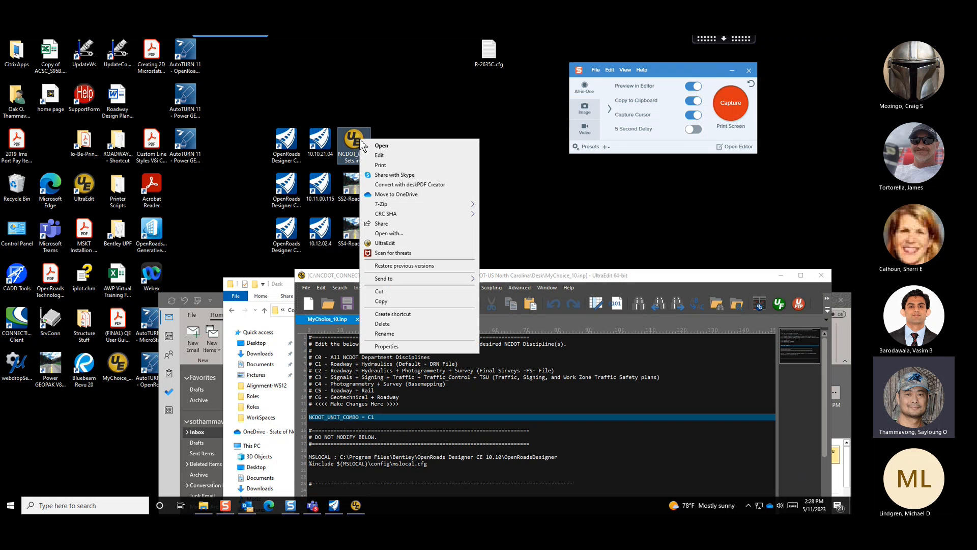
left_click(436, 243)
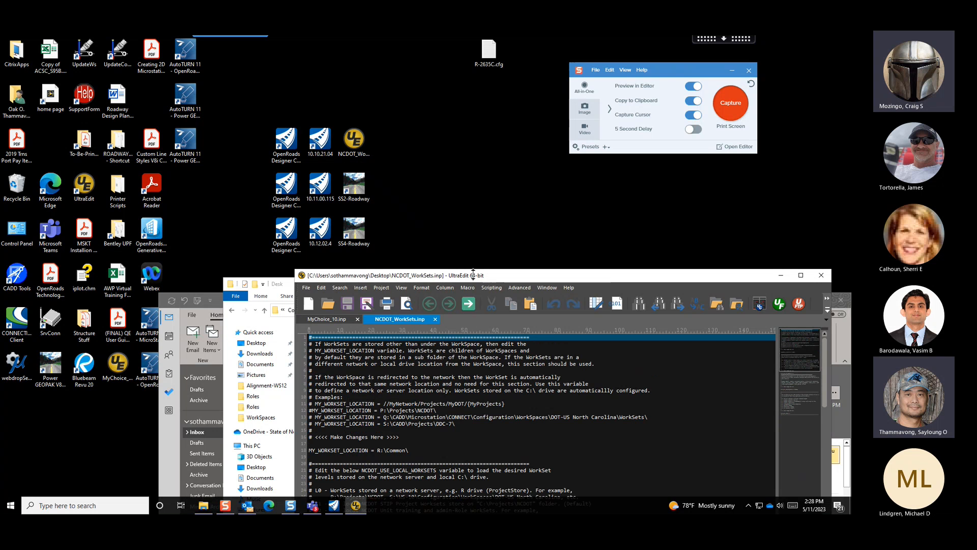
left_click_drag(506, 281, 597, 117)
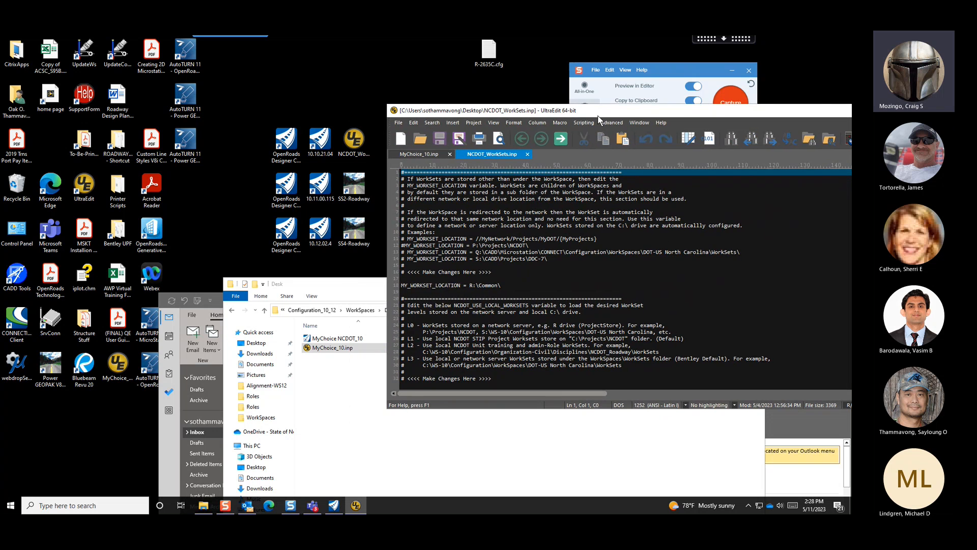
Examine the NCDOT_UNIT_COMBO options in NCDOT_WorkSets.inp and highlight that whole section
scroll(578, 297, "down", 12)
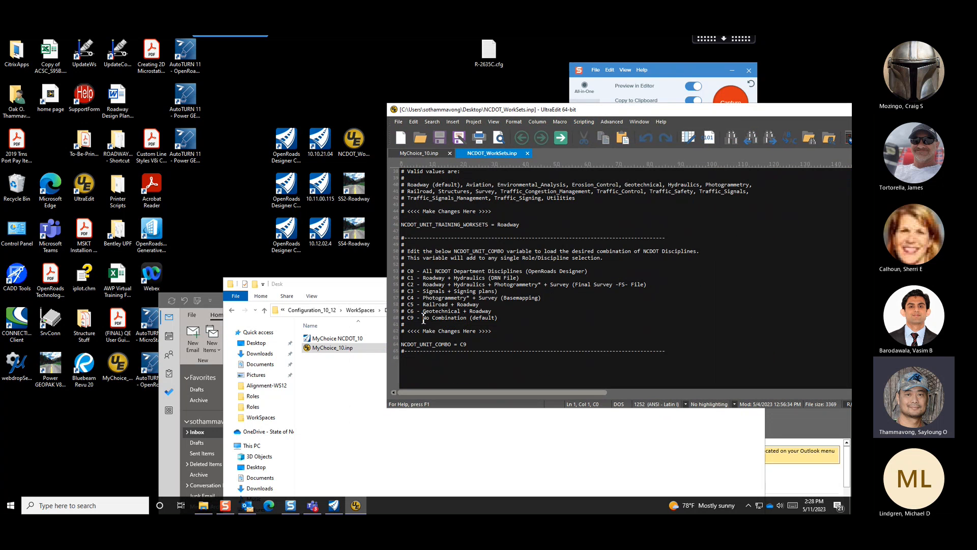
left_click(415, 272)
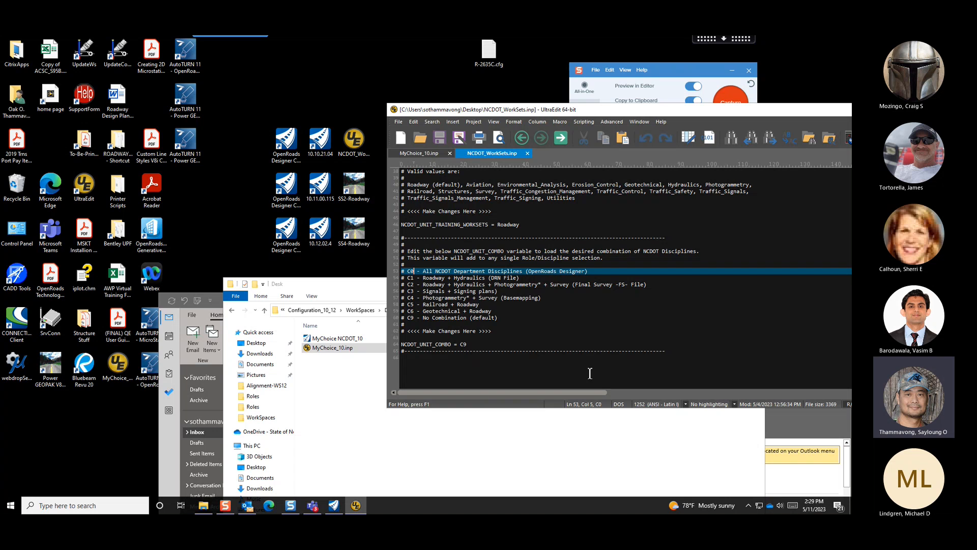
left_click(498, 345)
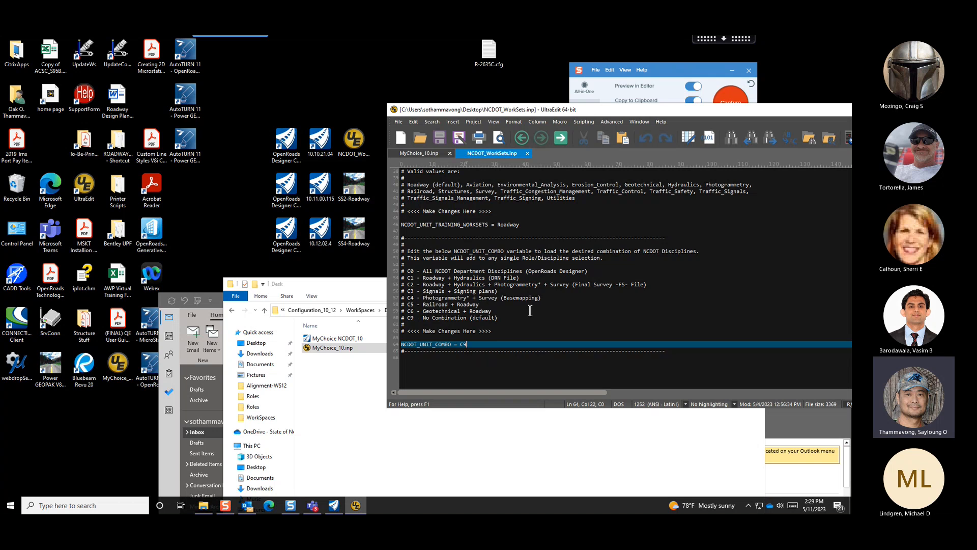
scroll(528, 311, "up", 1)
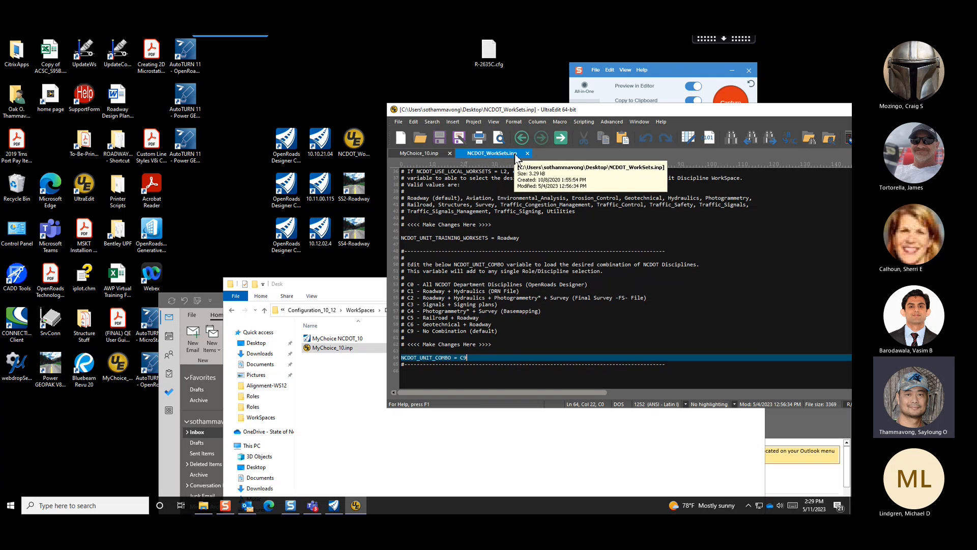
scroll(526, 353, "up", 1)
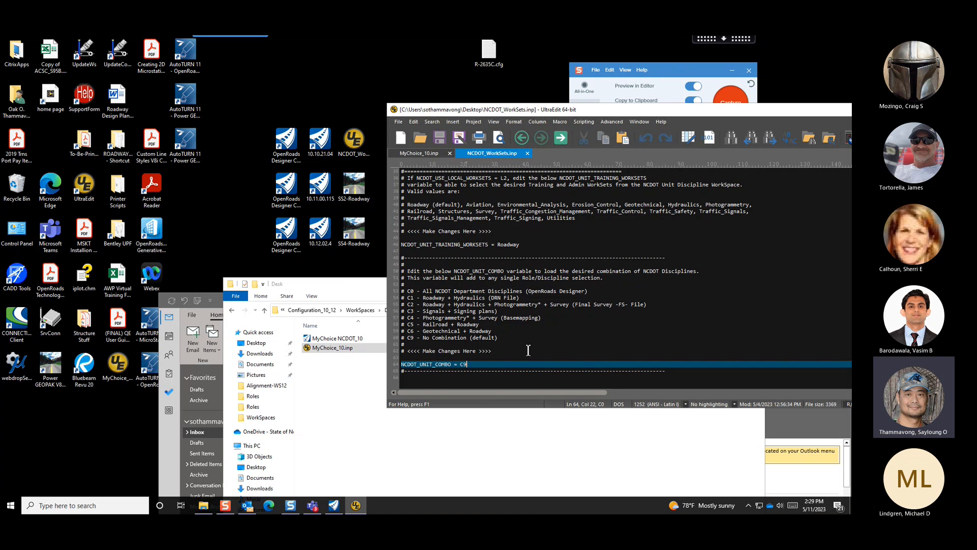
scroll(528, 350, "up", 1)
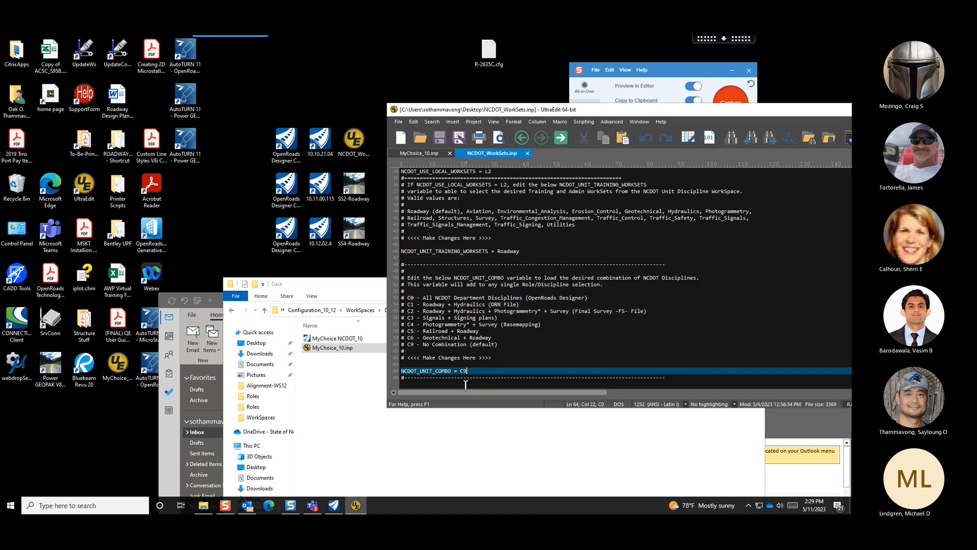
left_click_drag(434, 383, 349, 267)
Review the MY_WORKSET_LOCATION and NCDOT_USE_LOCAL_WORKSETS sections of NCDOT_WorkSets.inp
scroll(526, 312, "up", 5)
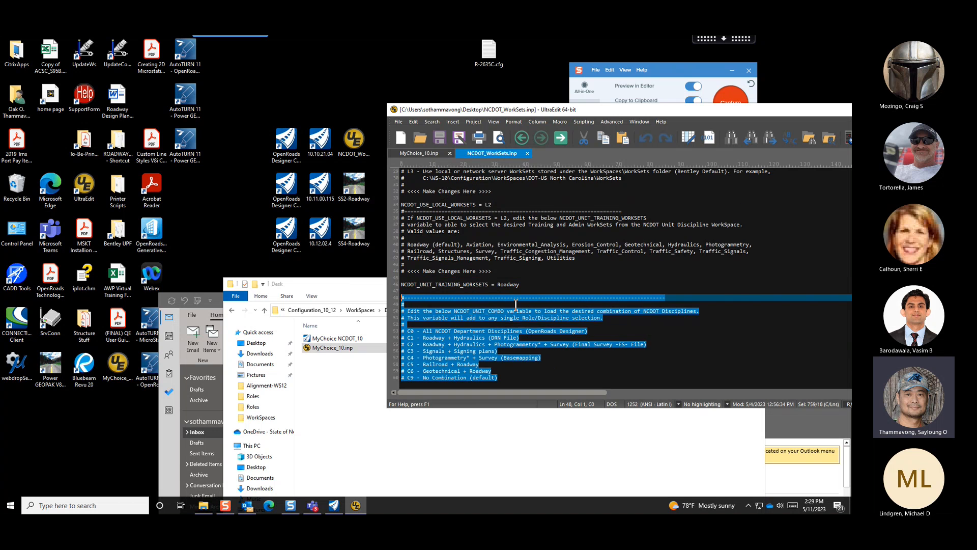
scroll(480, 248, "up", 2)
scroll(480, 248, "up", 4)
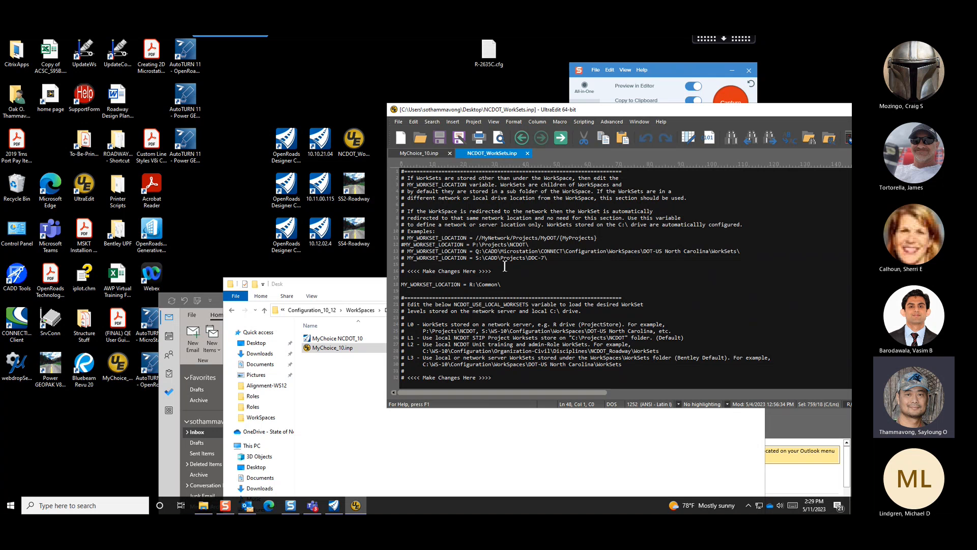
scroll(534, 297, "down", 4)
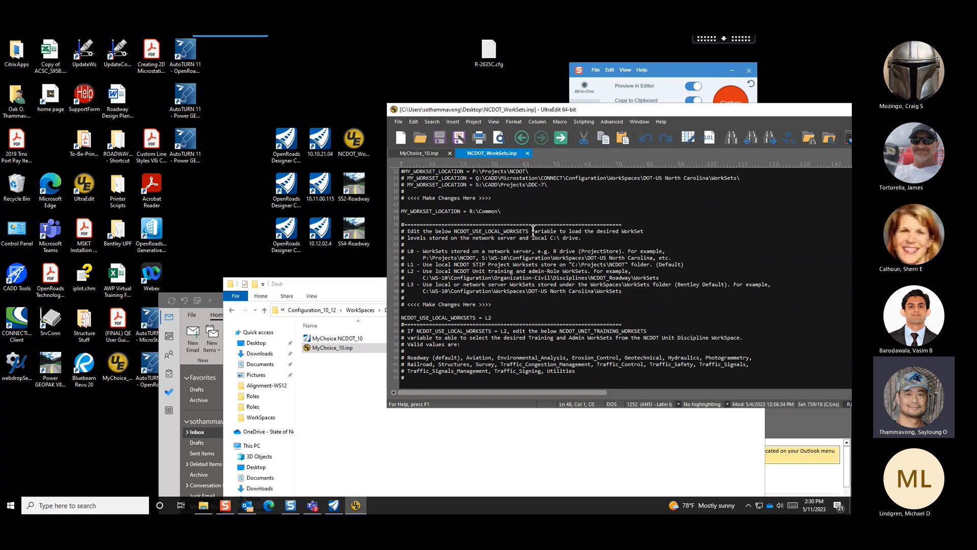
Reposition the UltraEdit window holding MyChoice_10.inp and NCDOT_WorkSets.inp, and close it
left_click(544, 200)
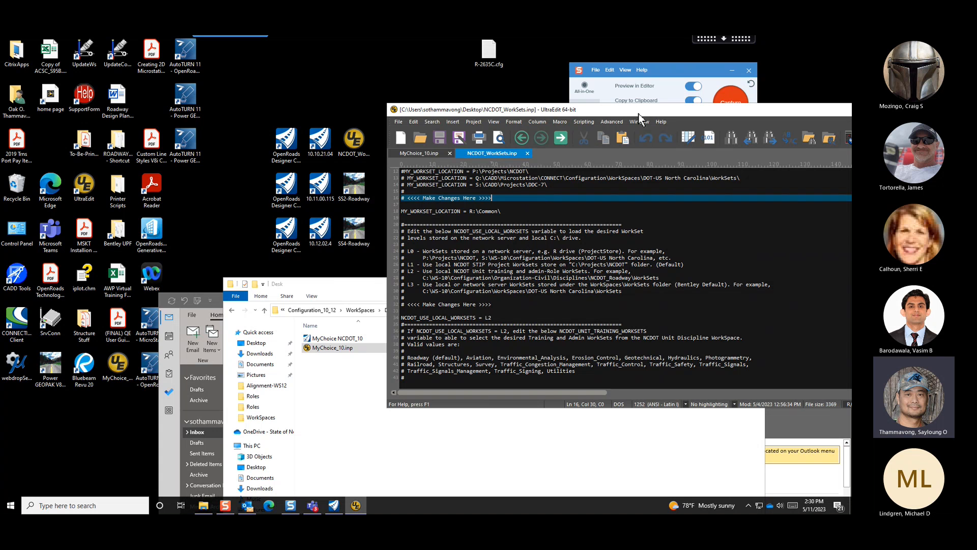
left_click_drag(639, 114, 431, 130)
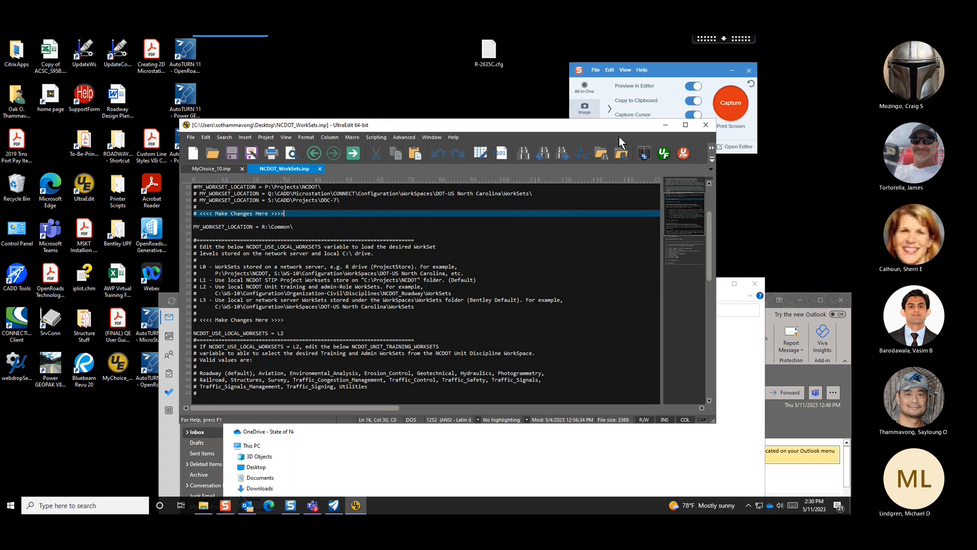
left_click(706, 125)
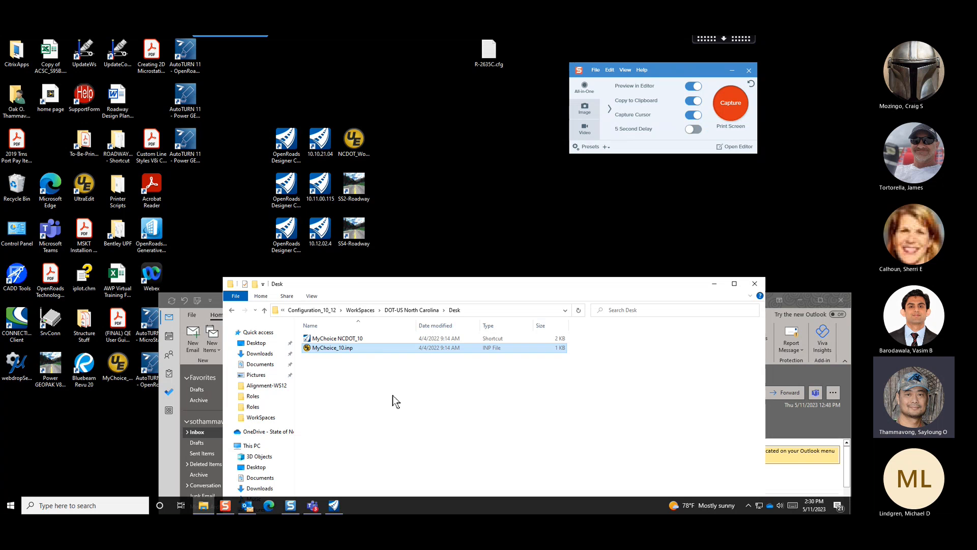
Launch OpenRoads Designer 10.12.02.4, load the DOT-US North Carolina WorkSpace under the WS-12 configuration, and review its available roles
double_click(320, 242)
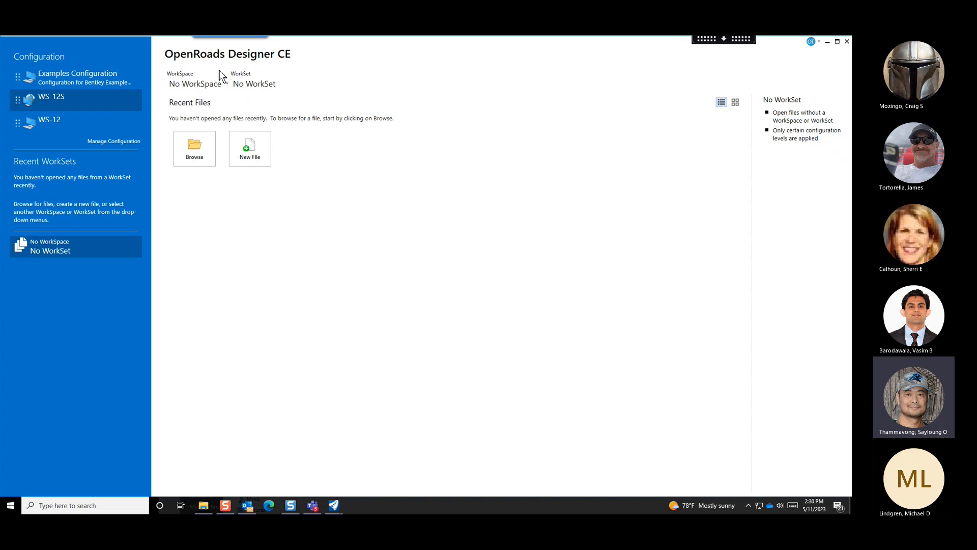
left_click(78, 118)
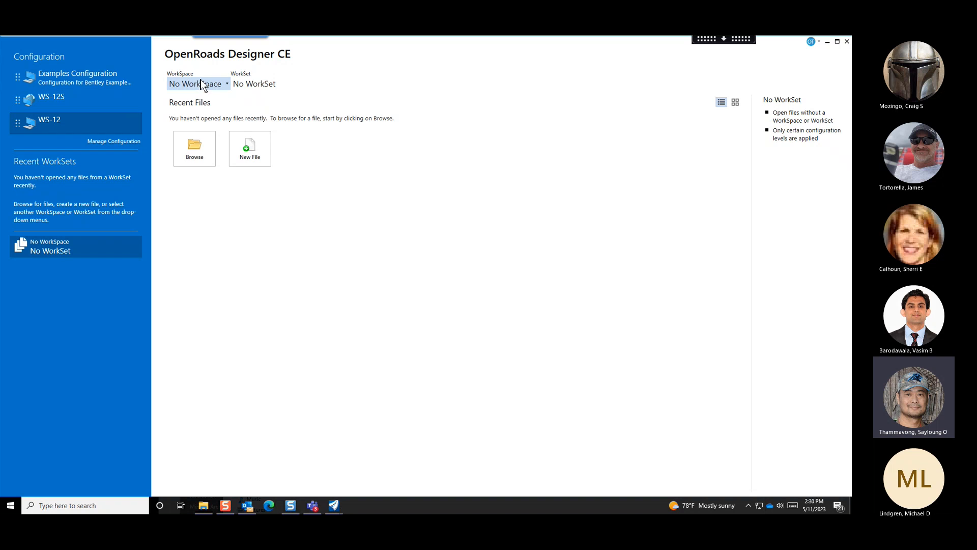
left_click(200, 82)
left_click(234, 124)
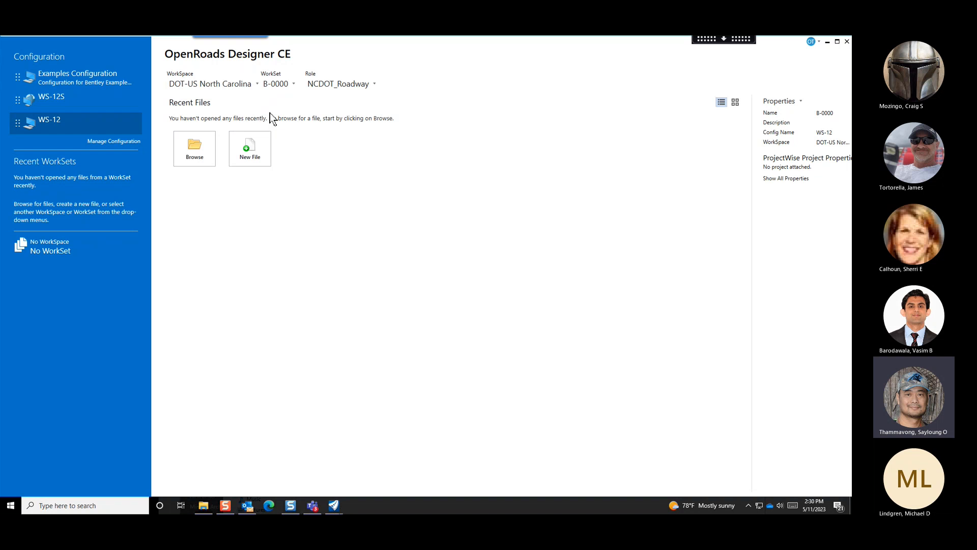
left_click(346, 84)
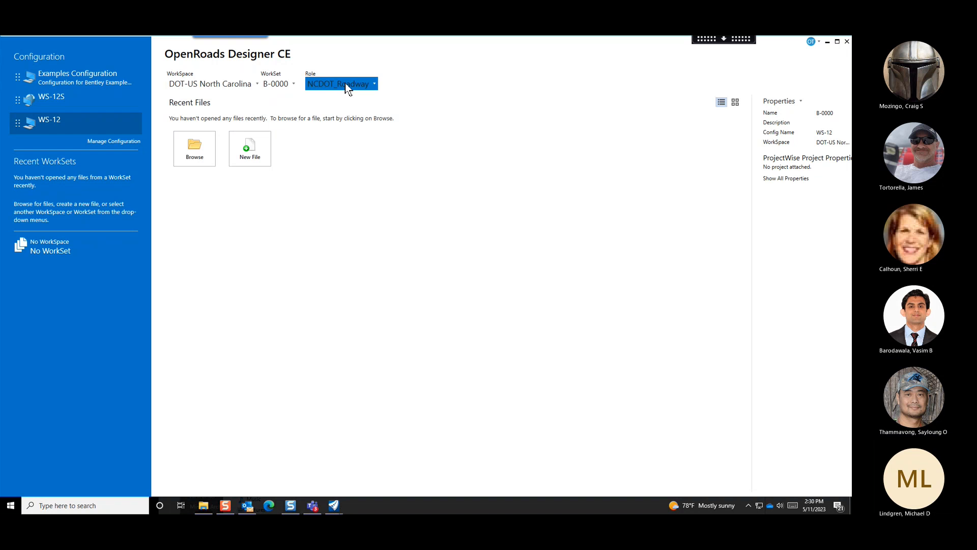
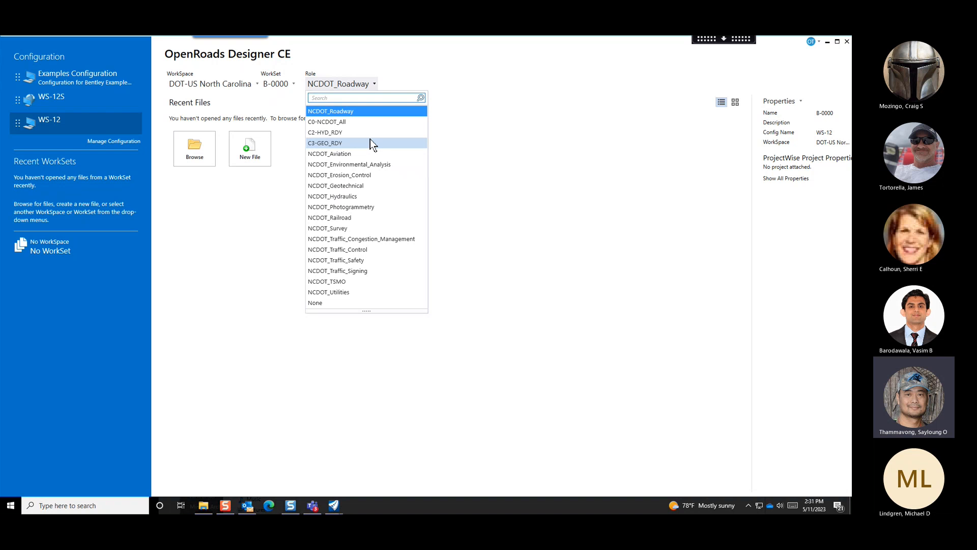
Switch to the WS-12S configuration, load the DOT-US North Carolina WorkSpace, and review the roles offered there
left_click(69, 98)
left_click(70, 99)
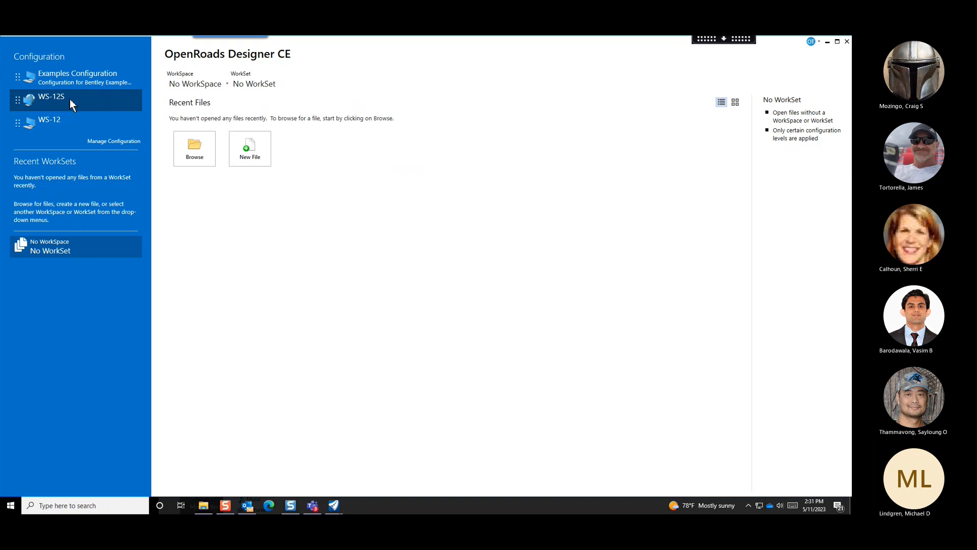
left_click(197, 87)
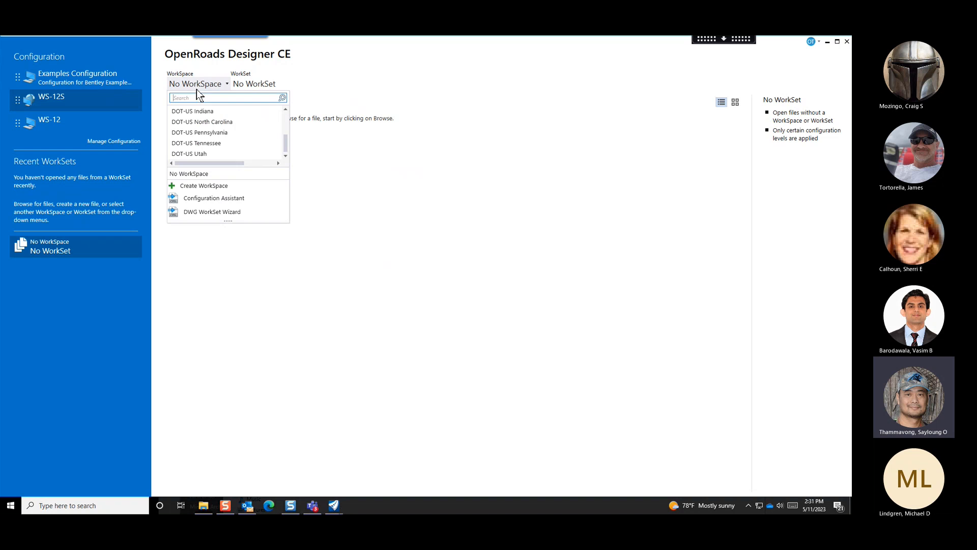
left_click(231, 123)
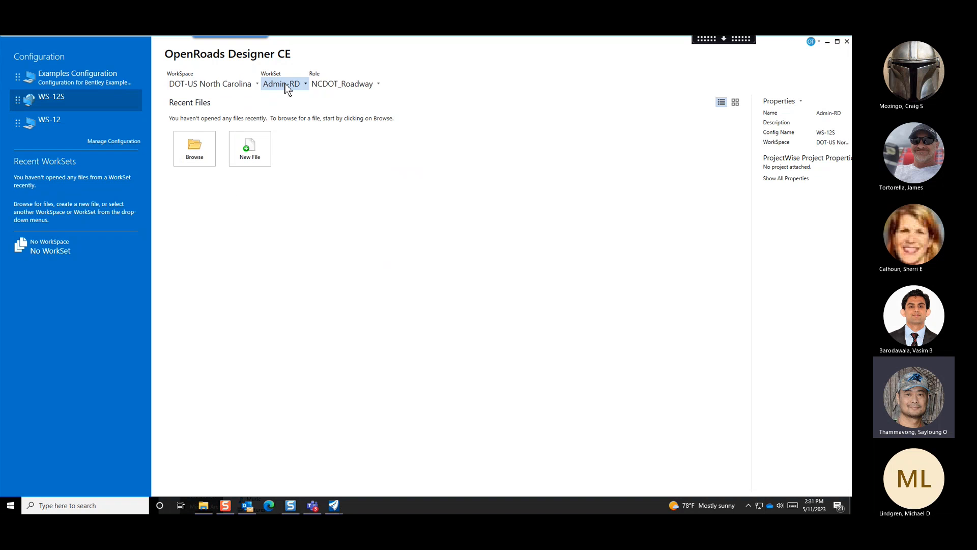
left_click(363, 85)
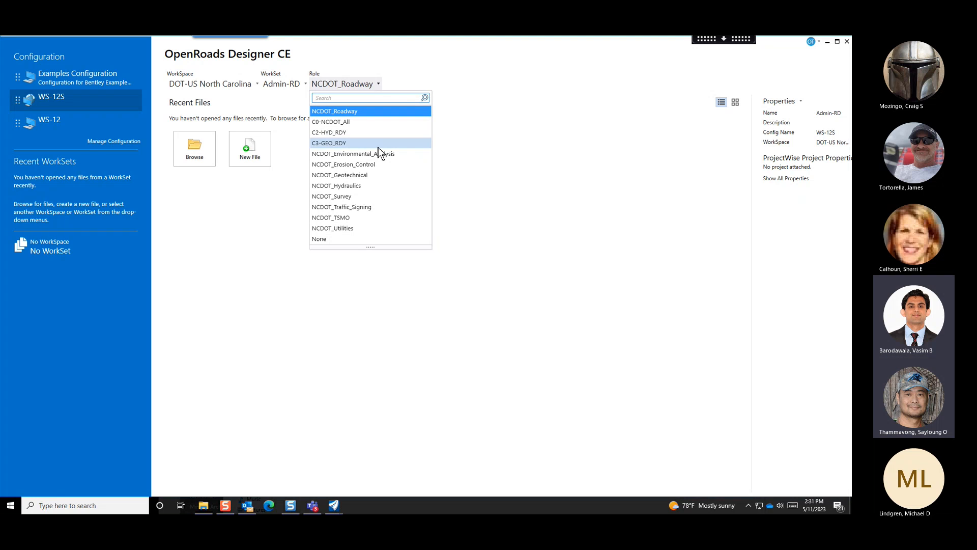
left_click(394, 418)
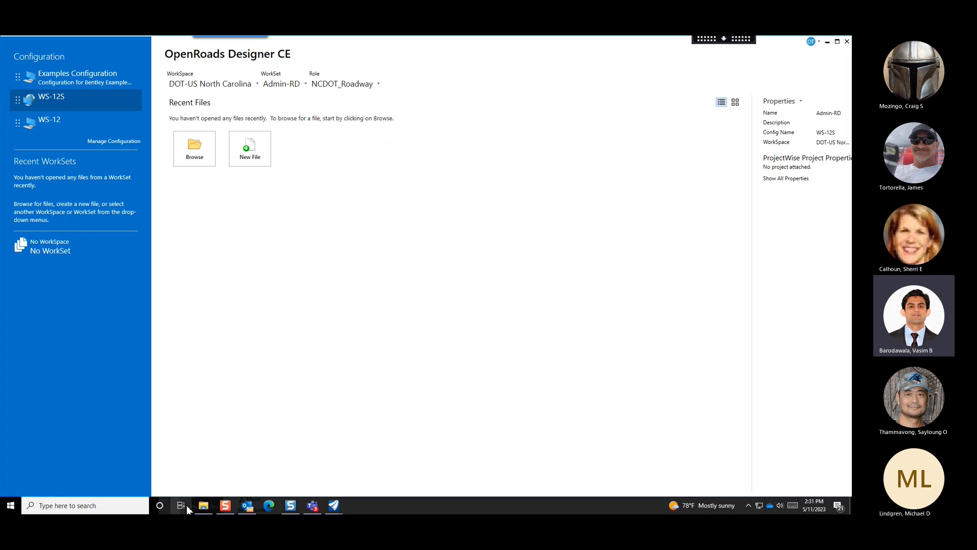
Uncover the desktop shortcuts, launch OpenRoads Designer 10.10.21.04 to review its available WorkSets, and close that session
mouse_move(205, 509)
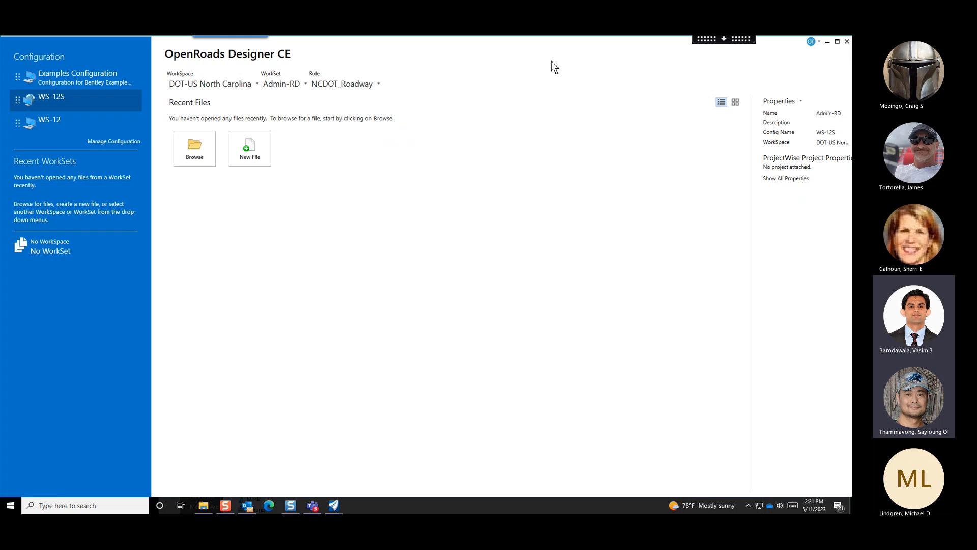
left_click_drag(560, 47, 564, 315)
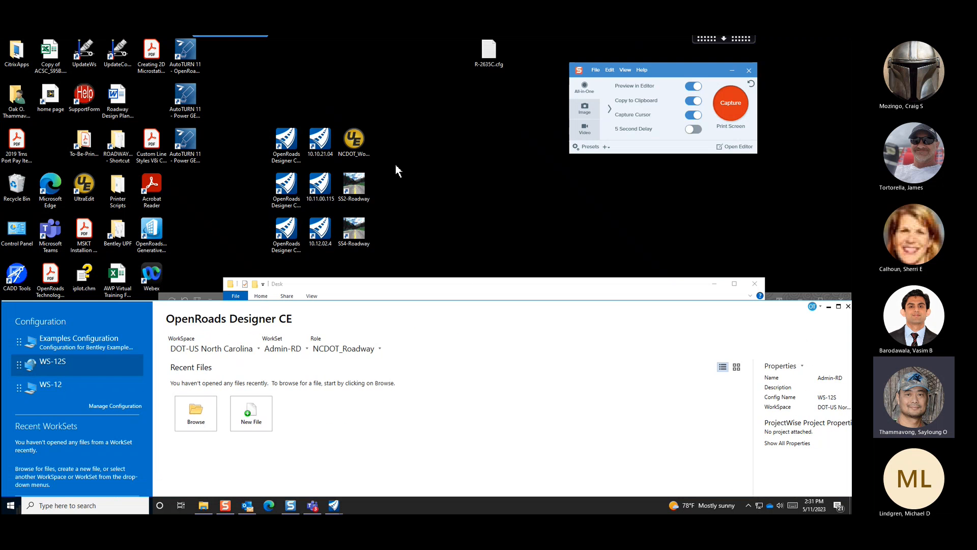
left_click(362, 153)
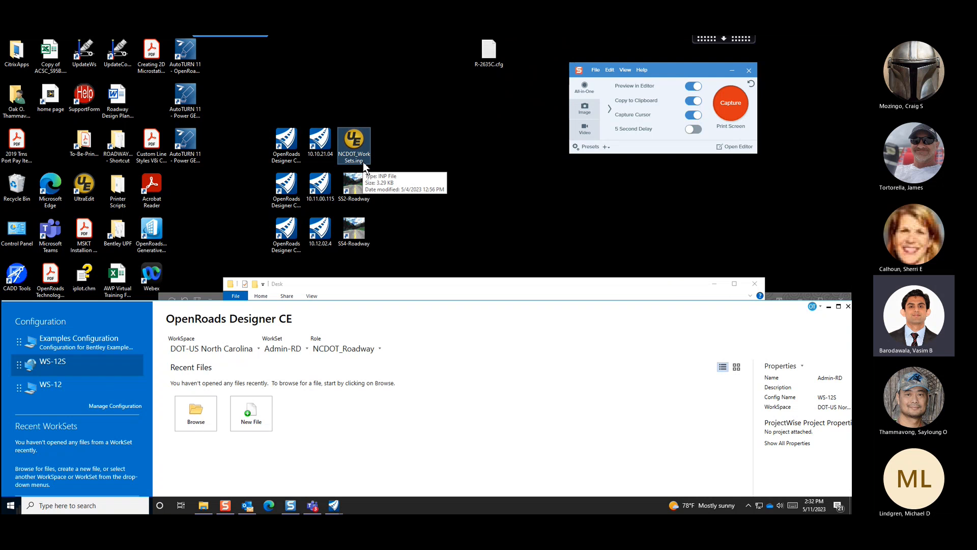
double_click(316, 147)
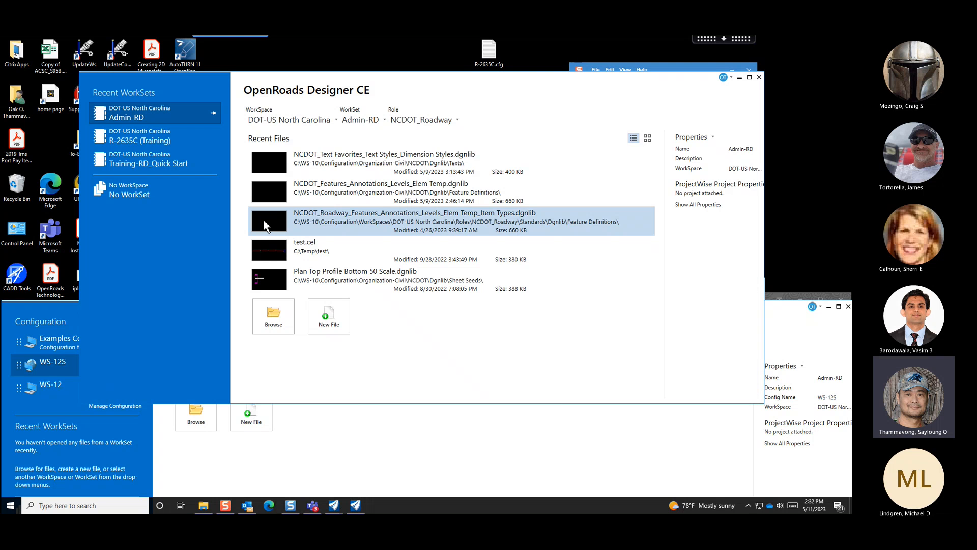
left_click(383, 121)
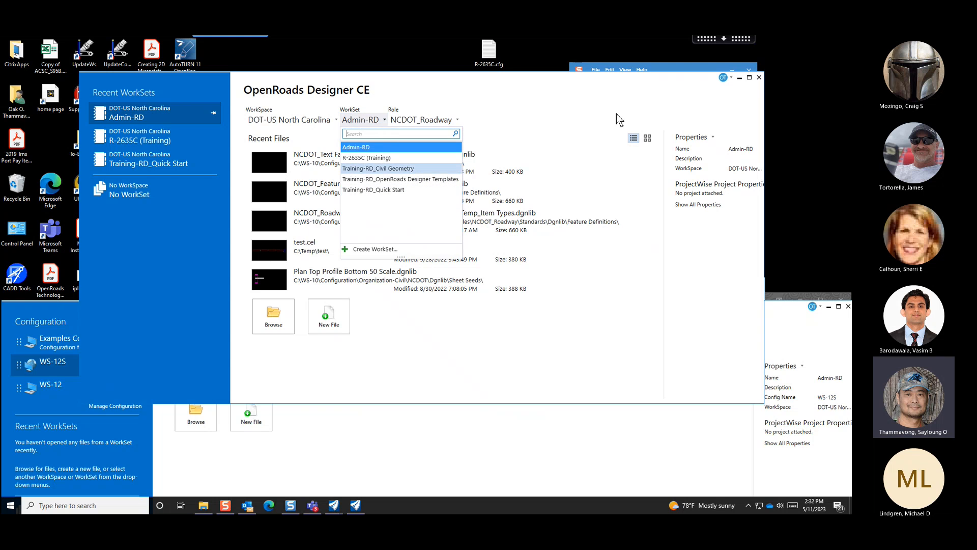
left_click(759, 76)
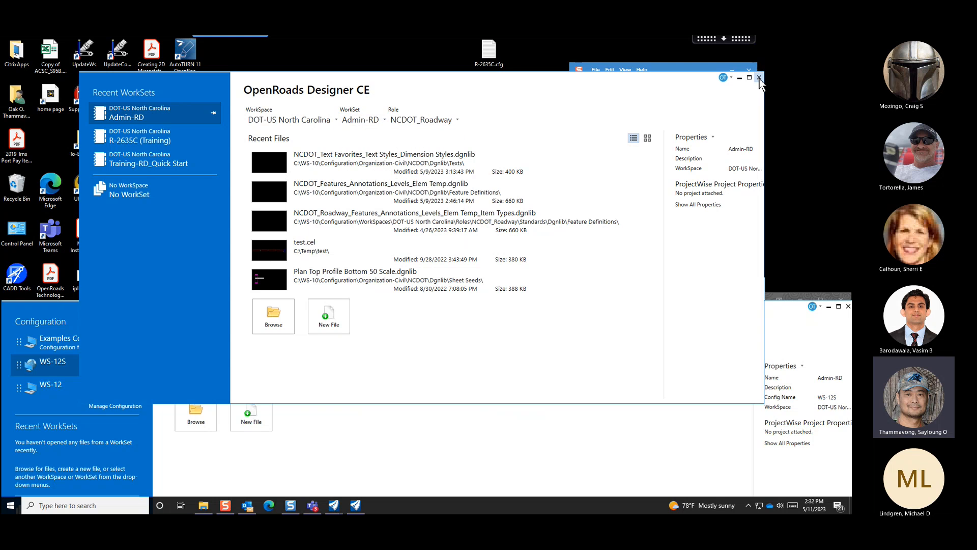
left_click(759, 78)
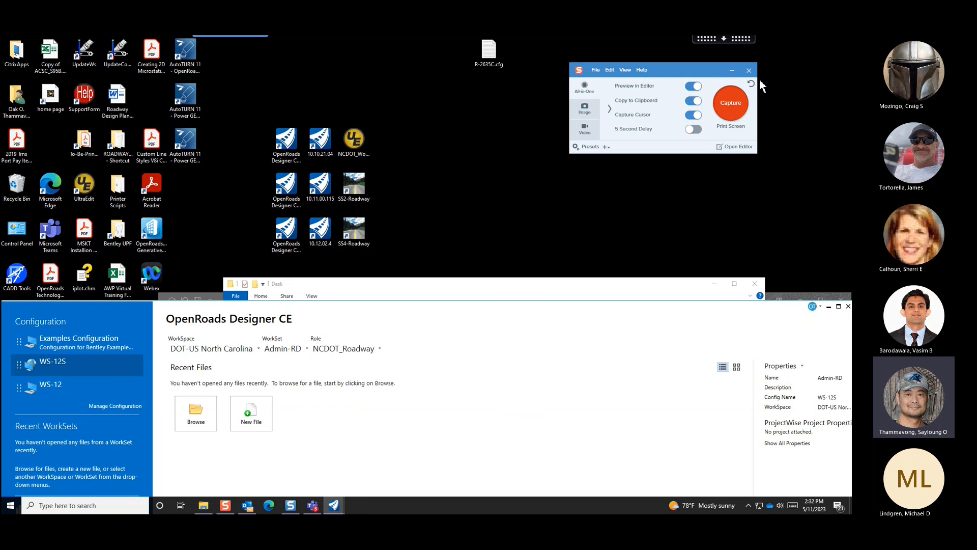
Open the desktop file NCDOT_WorkSets.inp in UltraEdit and set NCDOT_USE_LOCAL_WORKSETS to L1
right_click(359, 147)
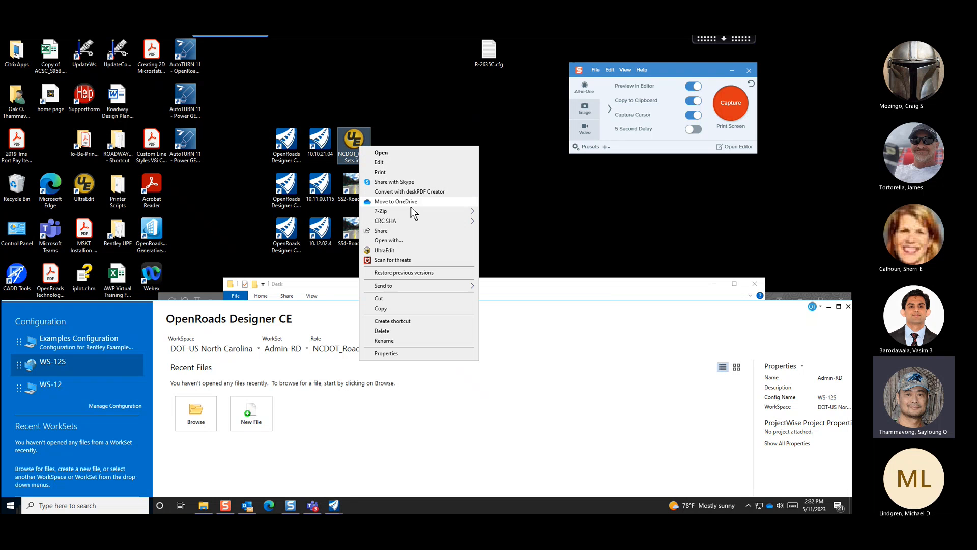
left_click(412, 251)
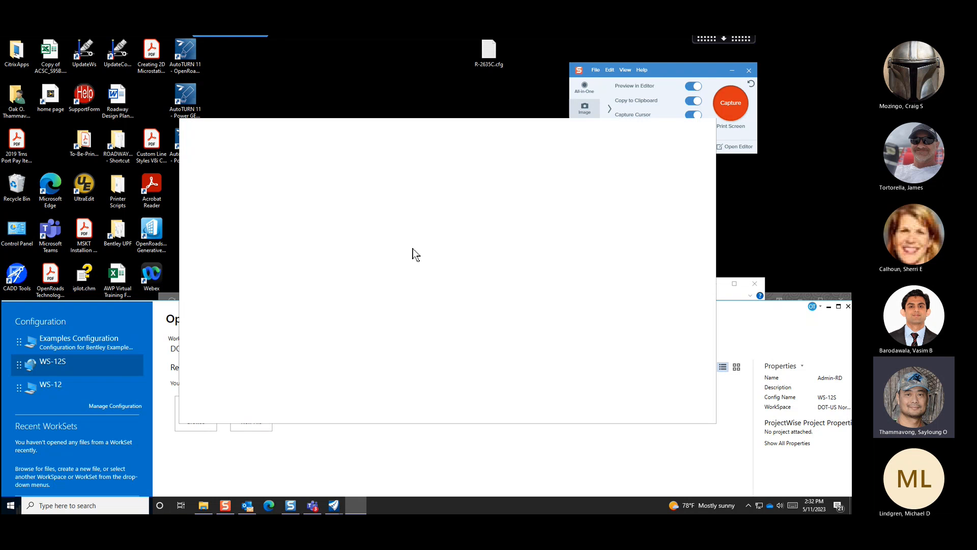
scroll(365, 297, "down", 4)
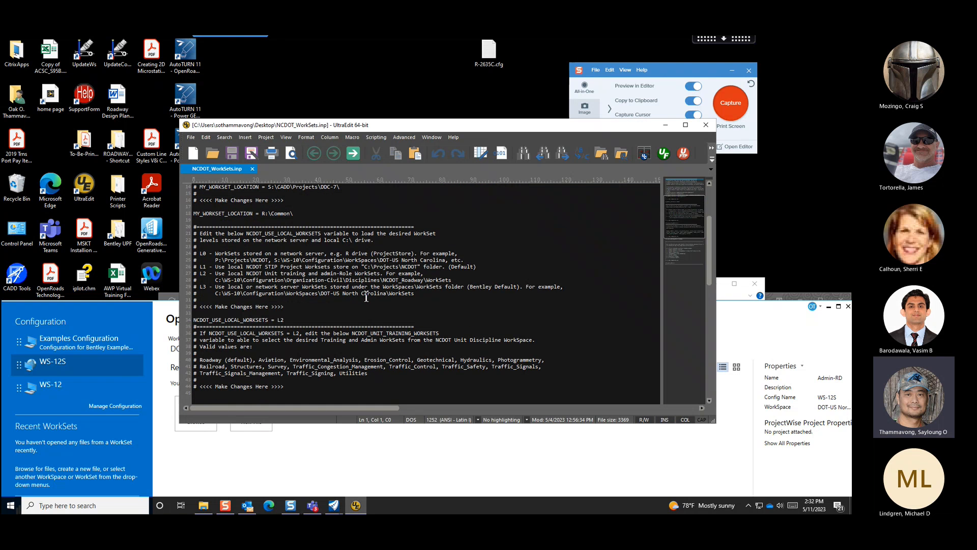
scroll(333, 298, "down", 1)
left_click(309, 300)
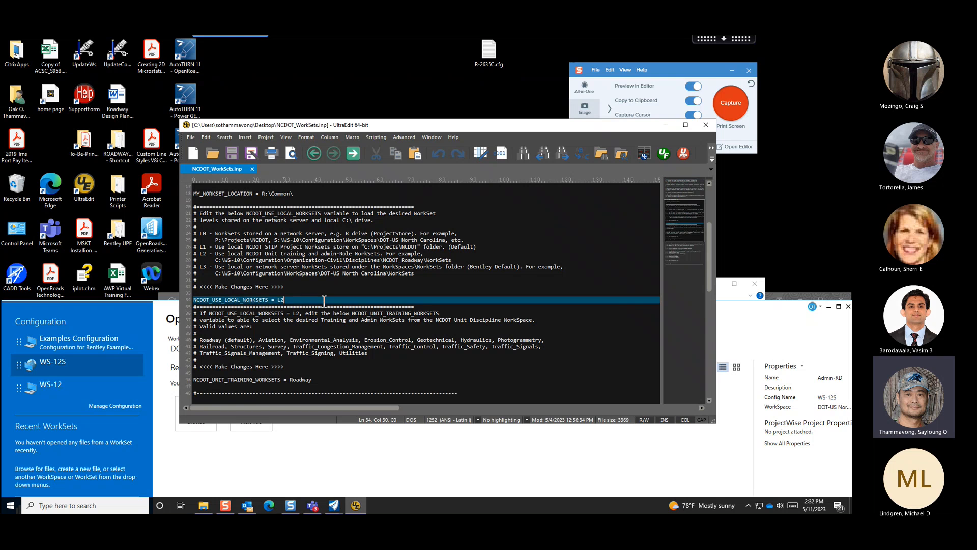
key("BackSpace")
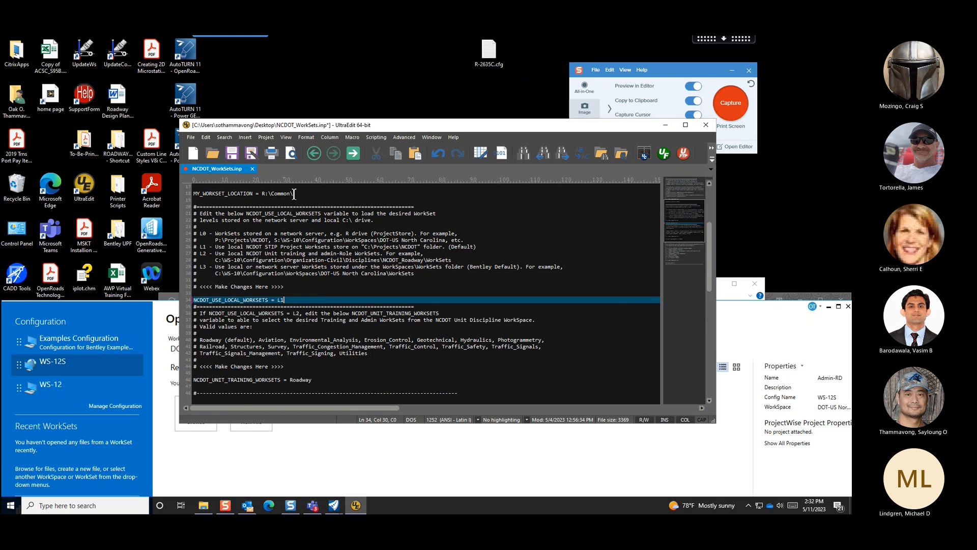
Save NCDOT_WorkSets.inp under its existing name and close UltraEdit
left_click(252, 153)
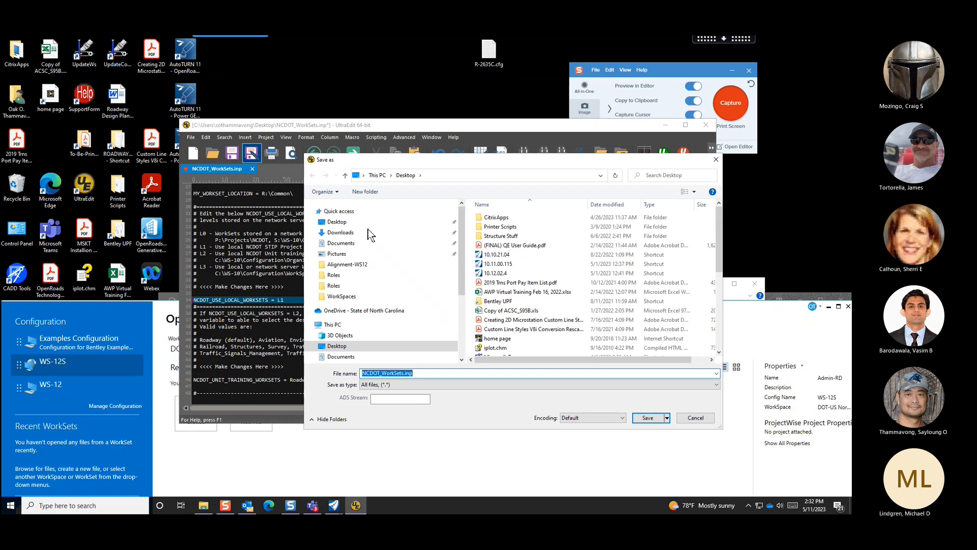
left_click(695, 418)
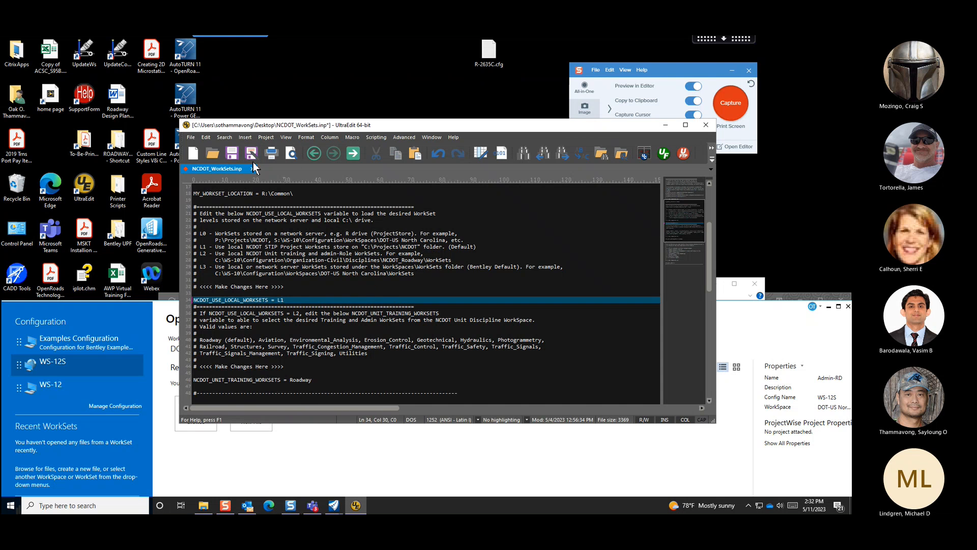
left_click(236, 156)
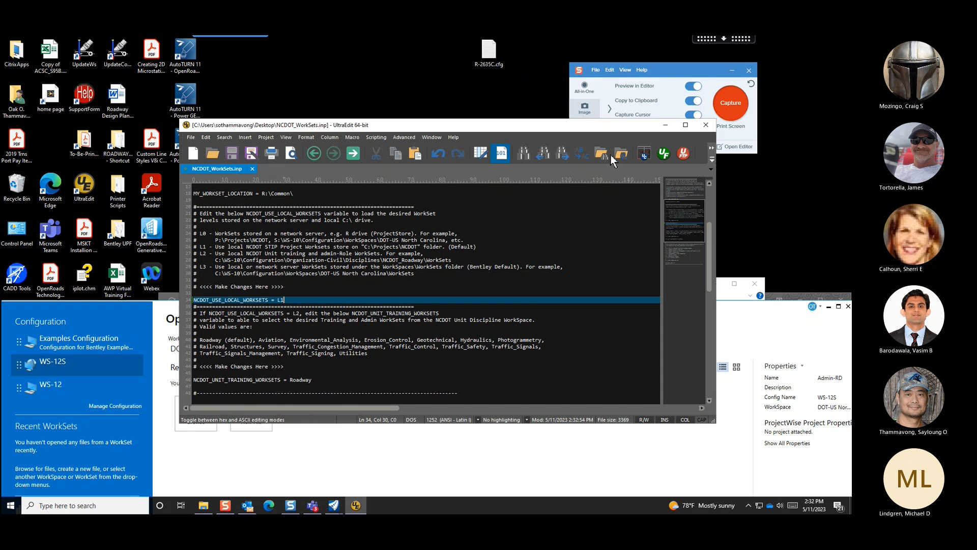
left_click(706, 126)
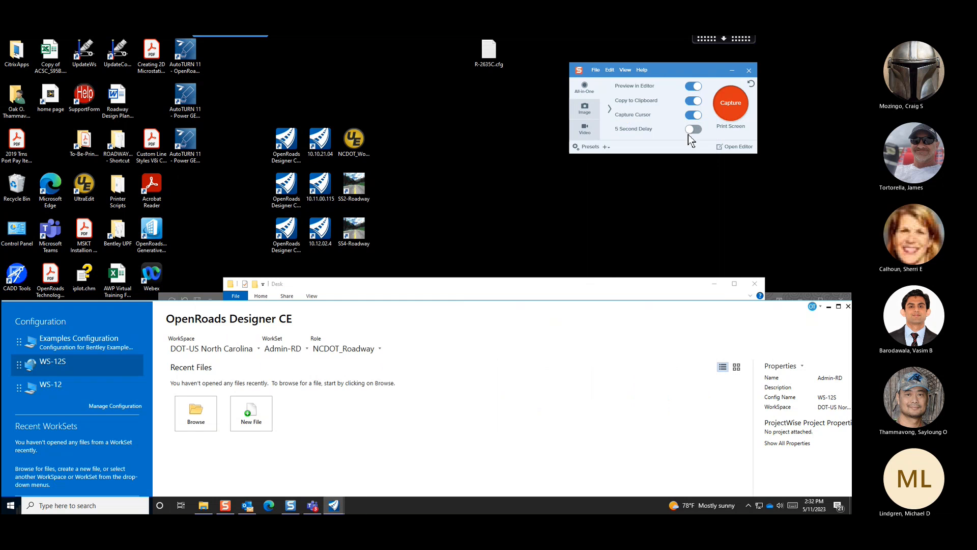
Relaunch OpenRoads Designer 10.10.21.04, load the DOT-US North Carolina WorkSpace, and review the WorkSets it offers
double_click(318, 143)
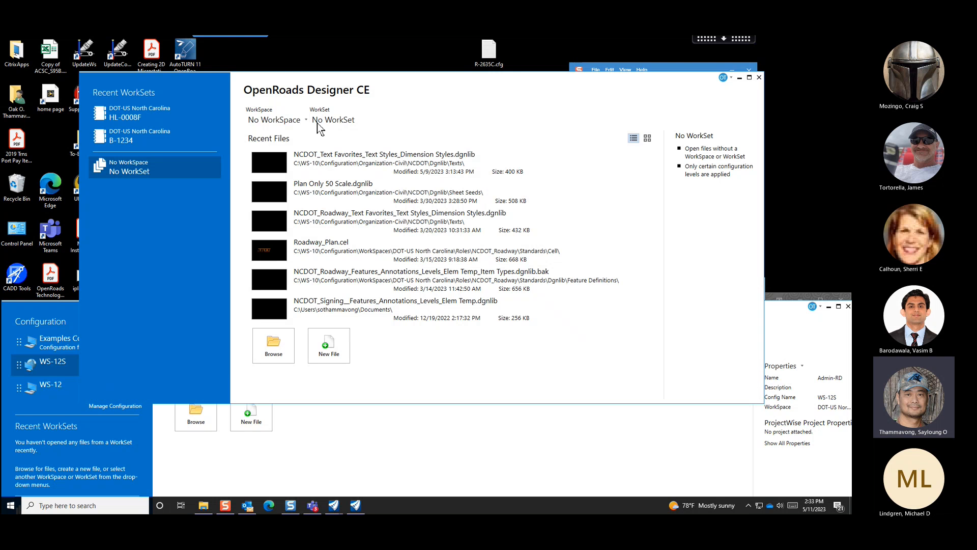
left_click(293, 119)
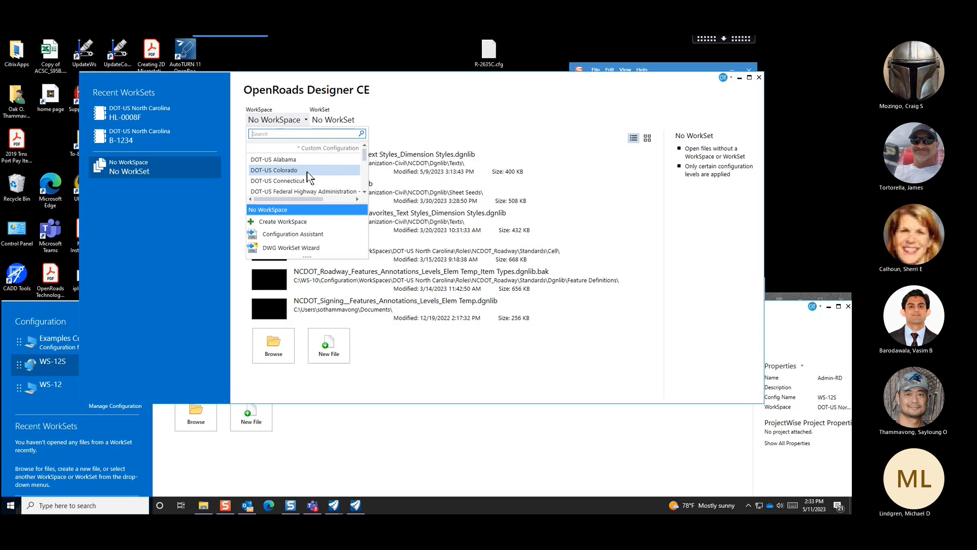
scroll(307, 172, "down", 3)
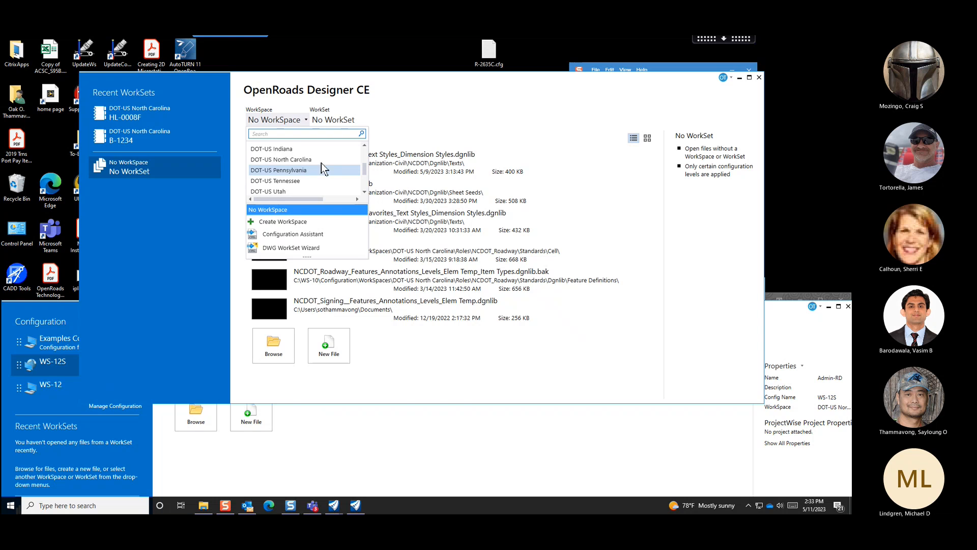
left_click(321, 159)
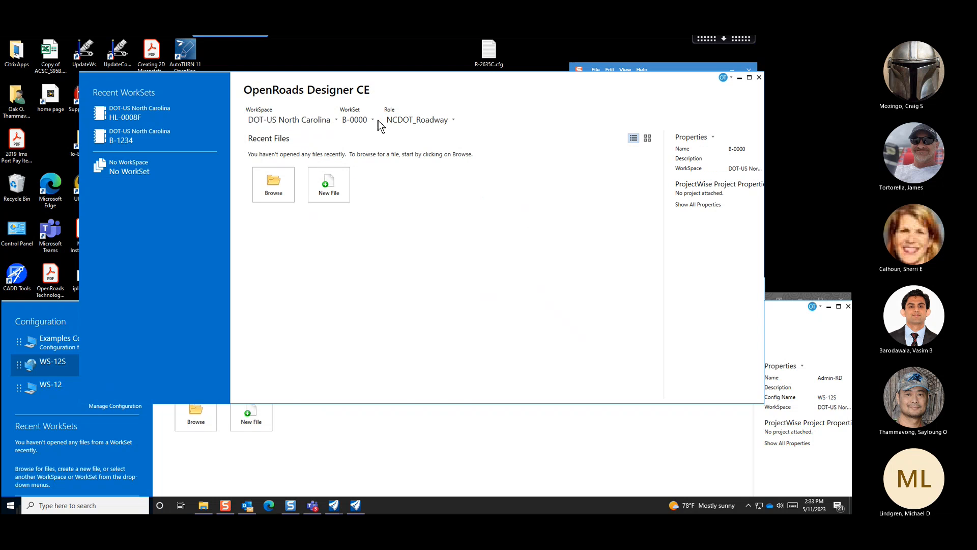
left_click(378, 126)
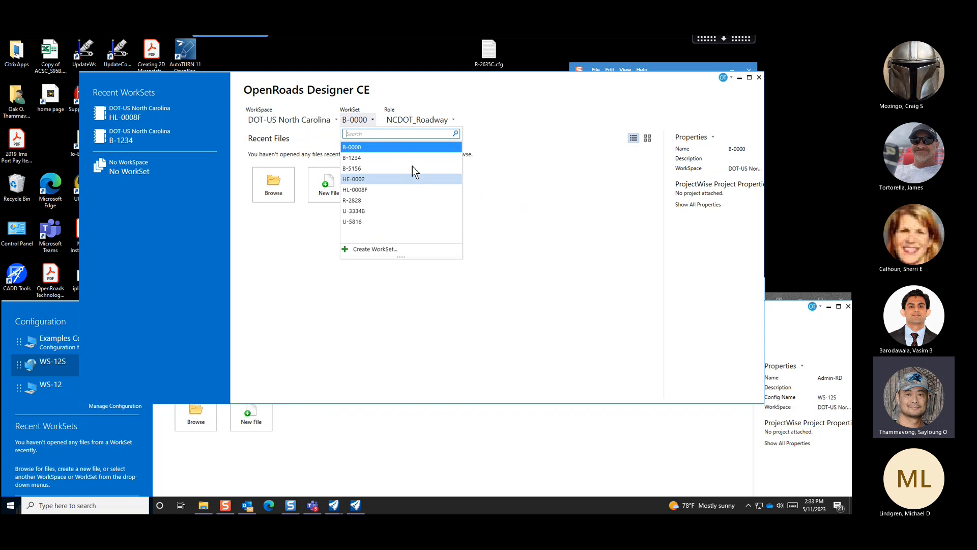
left_click(506, 214)
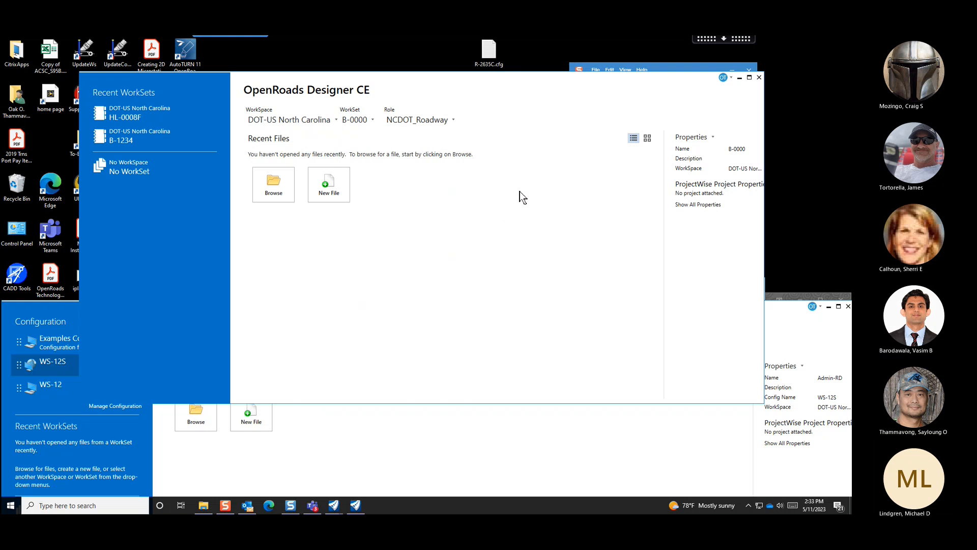
Close the front OpenRoads Designer session and select the WS-12 configuration for management in the remaining one
left_click(758, 78)
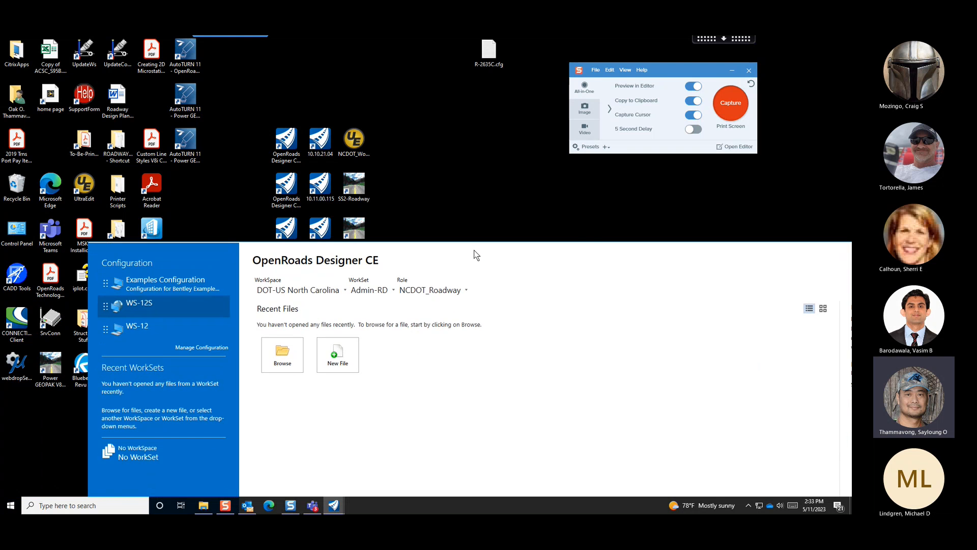
left_click(191, 325)
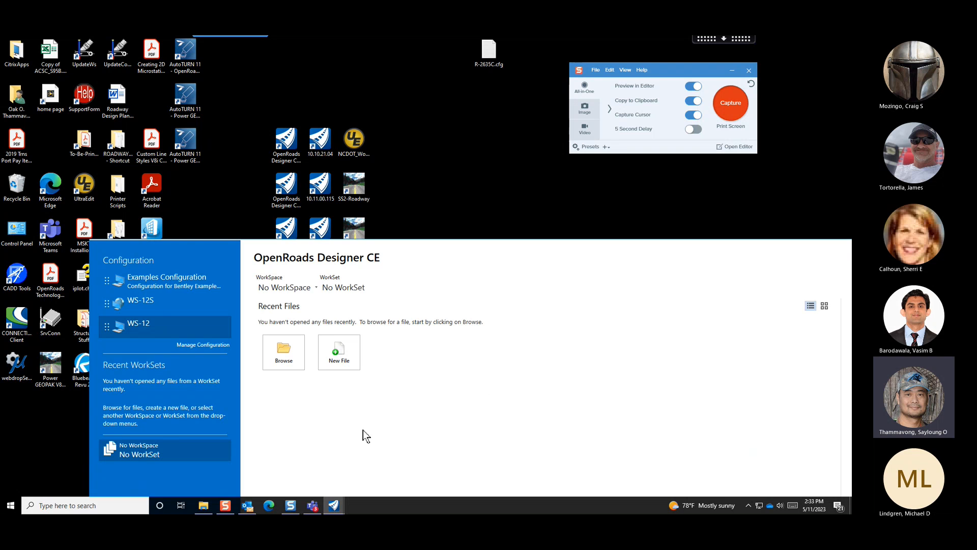
left_click(189, 346)
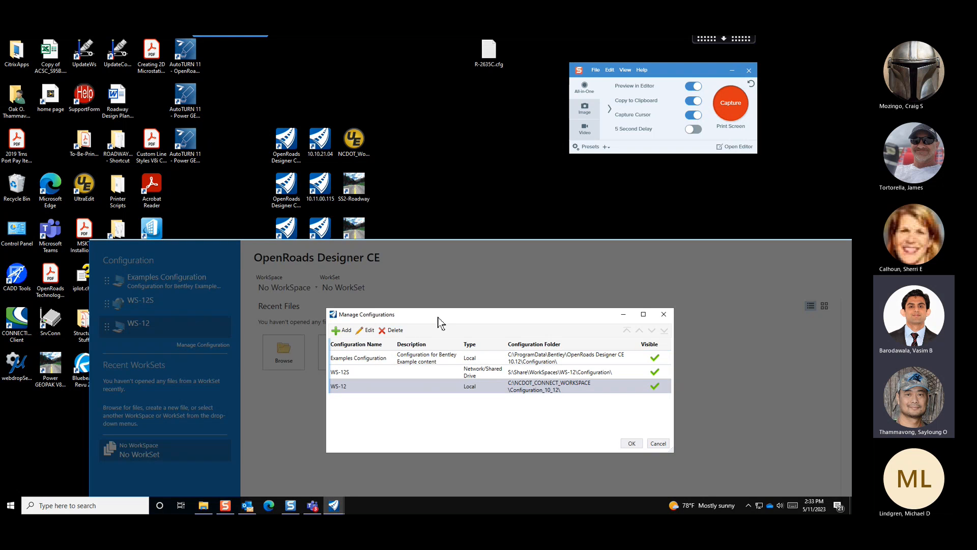
left_click_drag(436, 319, 467, 204)
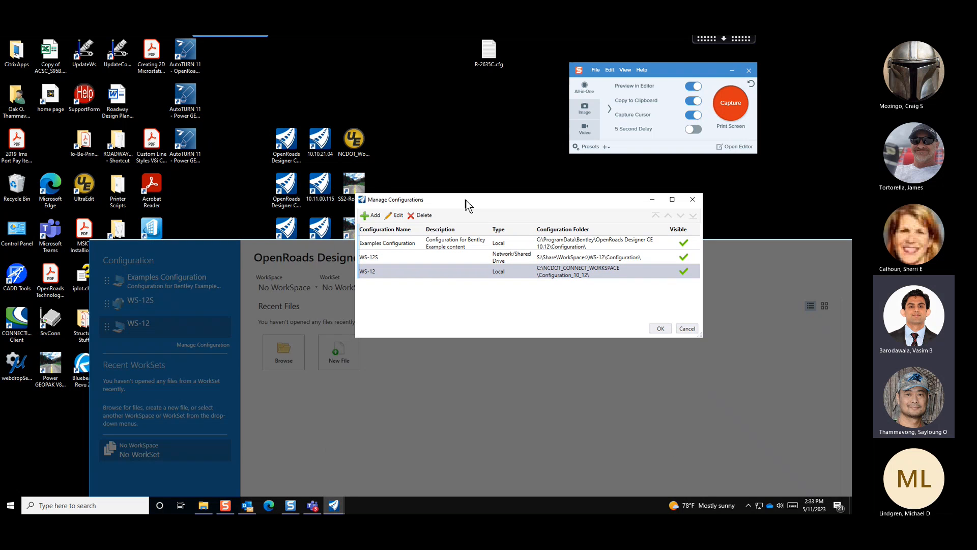
left_click(447, 276)
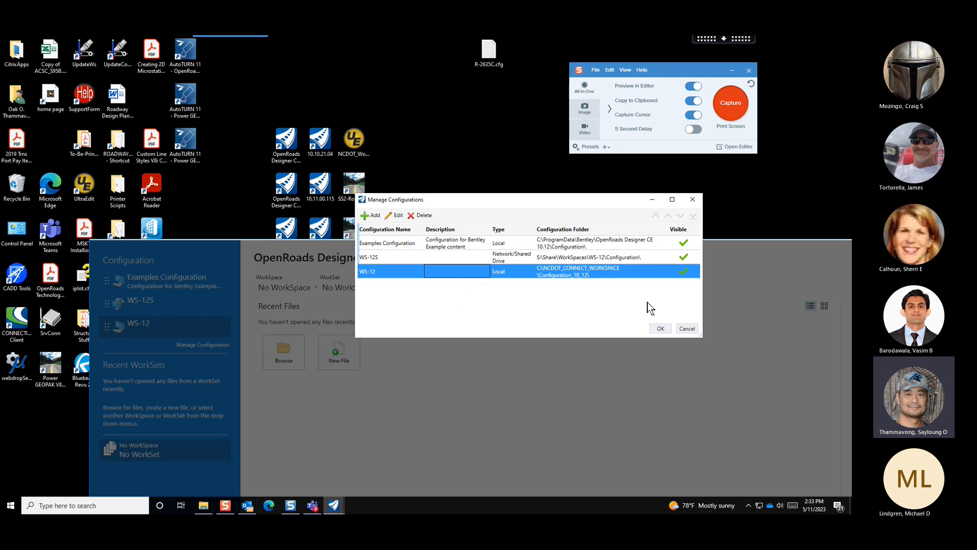
Edit the WS-12 configuration, turn on WorkSpace Setup, and delete its existing _USTN_WORKSETSROOT variable
left_click(396, 215)
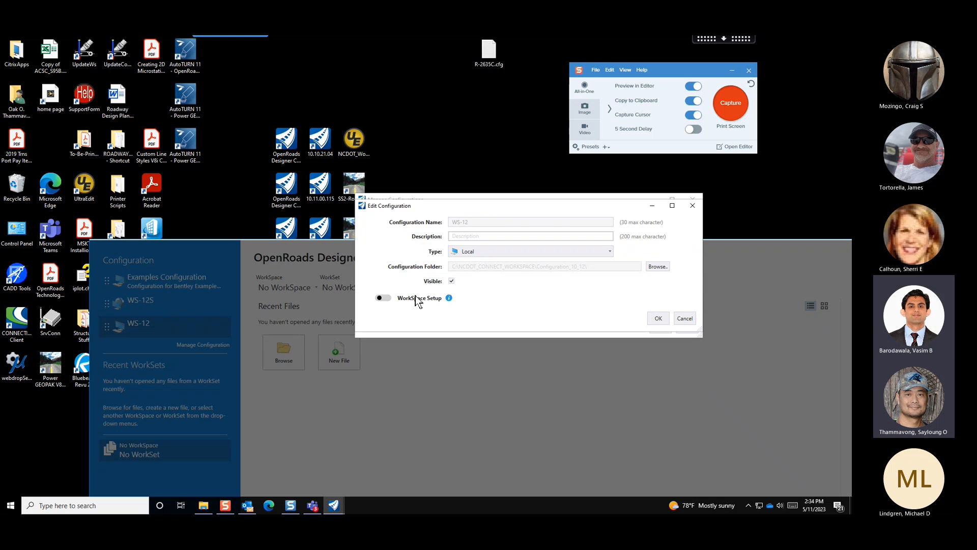
left_click(382, 298)
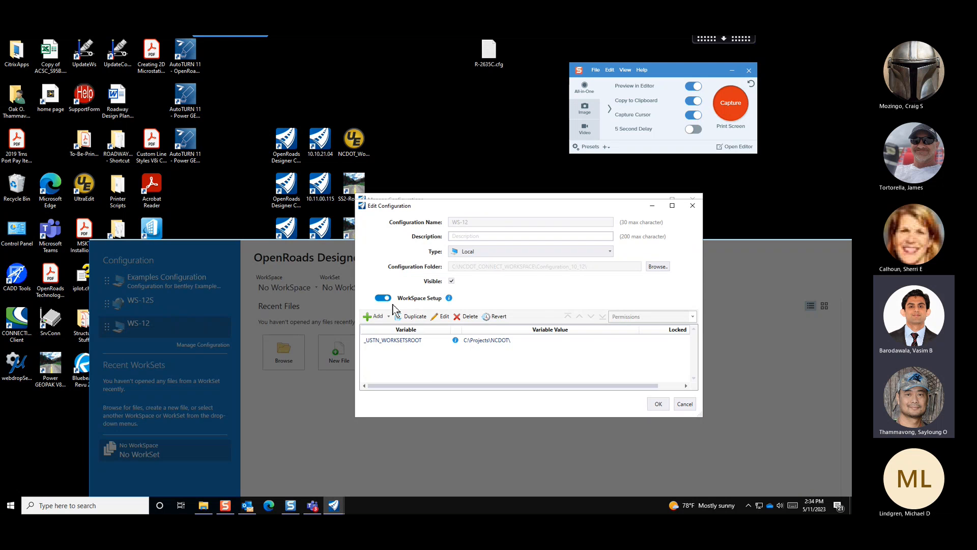
left_click(407, 341)
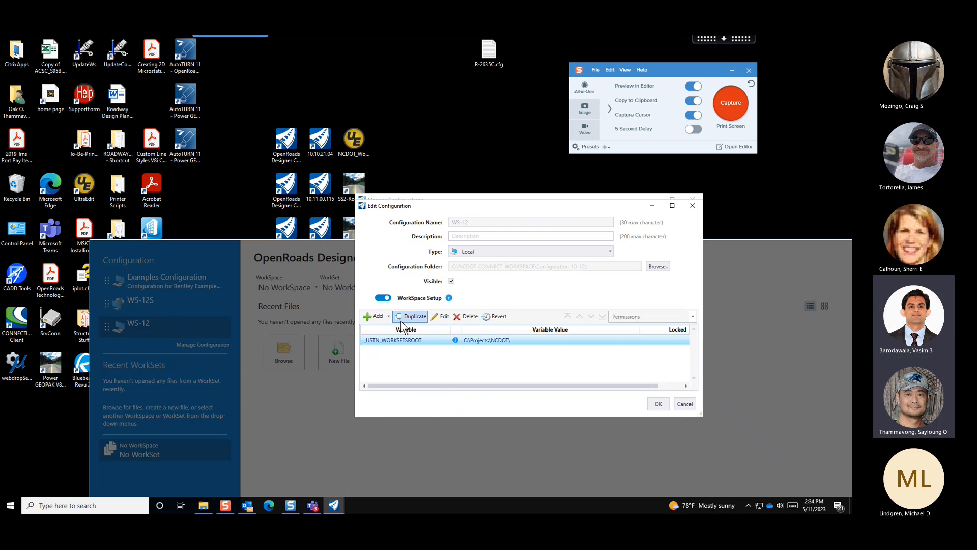
left_click(468, 316)
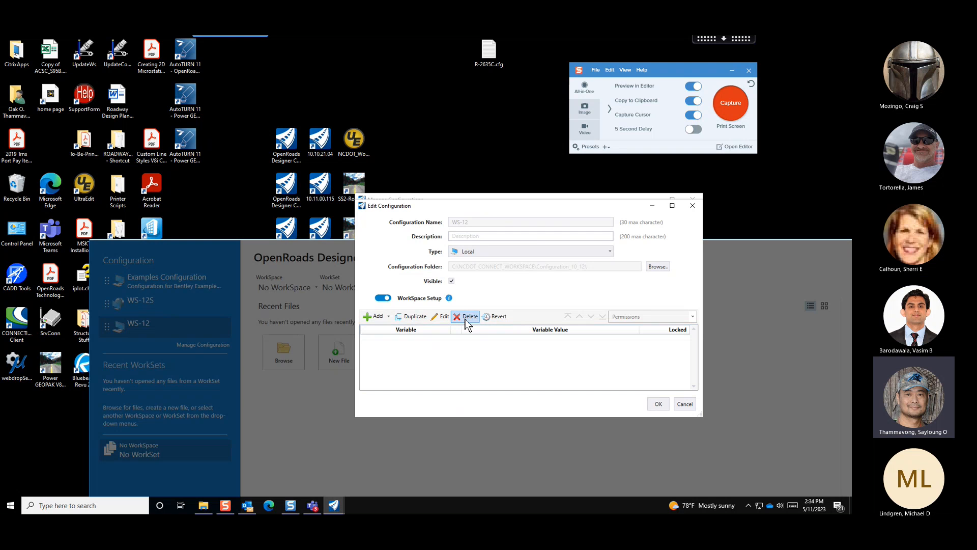
Start adding a _USTN_WORKSETSROOT variable to WS-12 and clear its variable name
left_click(390, 317)
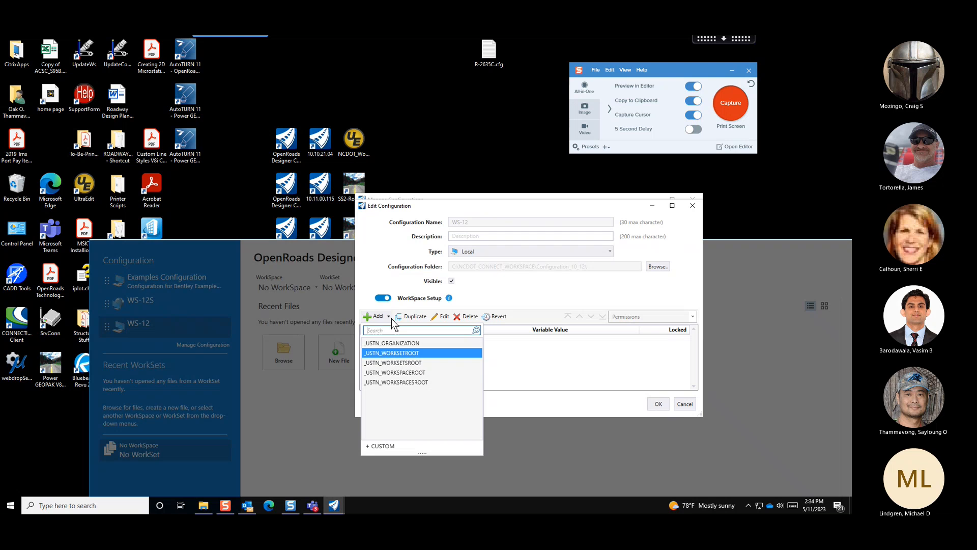
left_click(436, 364)
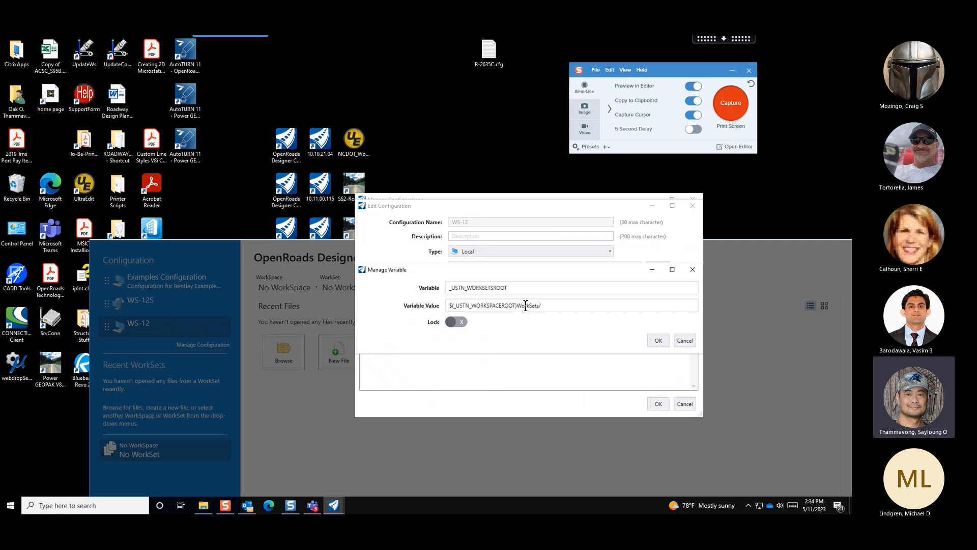
double_click(462, 287)
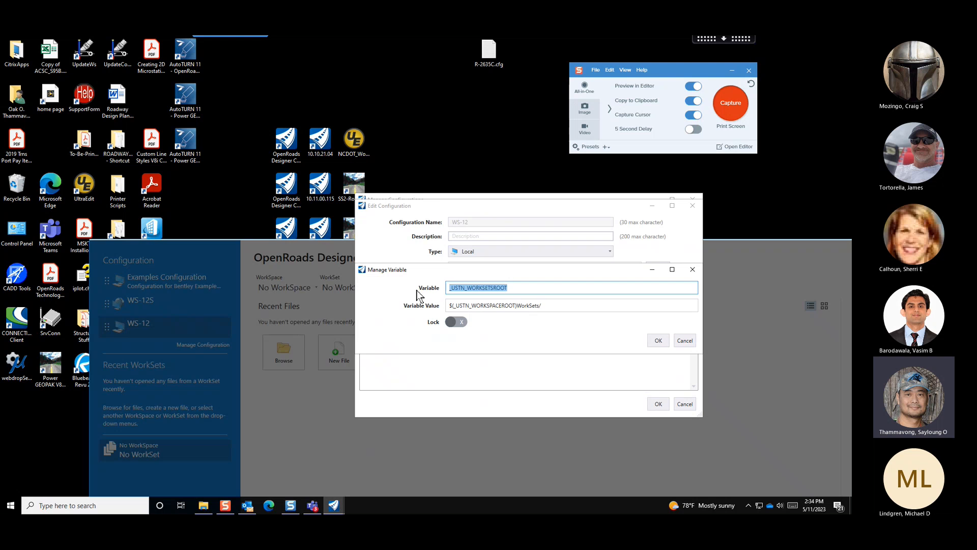
key("BackSpace")
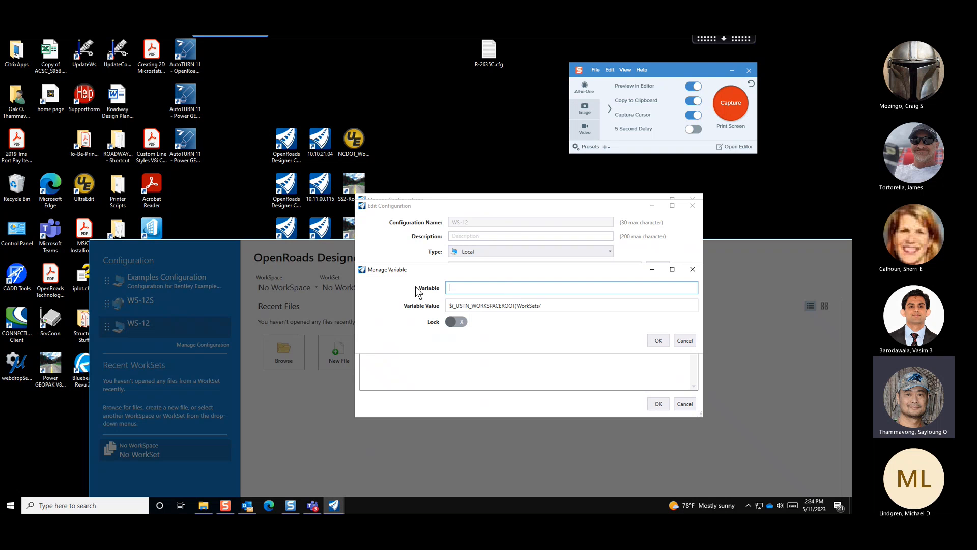
Switch to File Explorer, browse to the C:\Projects\NCDOT folder, and copy its path
left_click(202, 510)
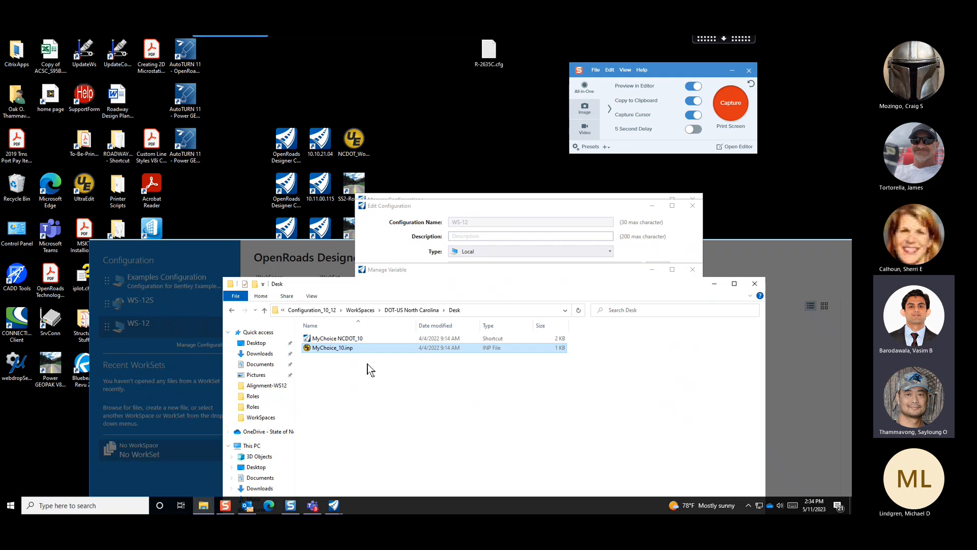
left_click(321, 310)
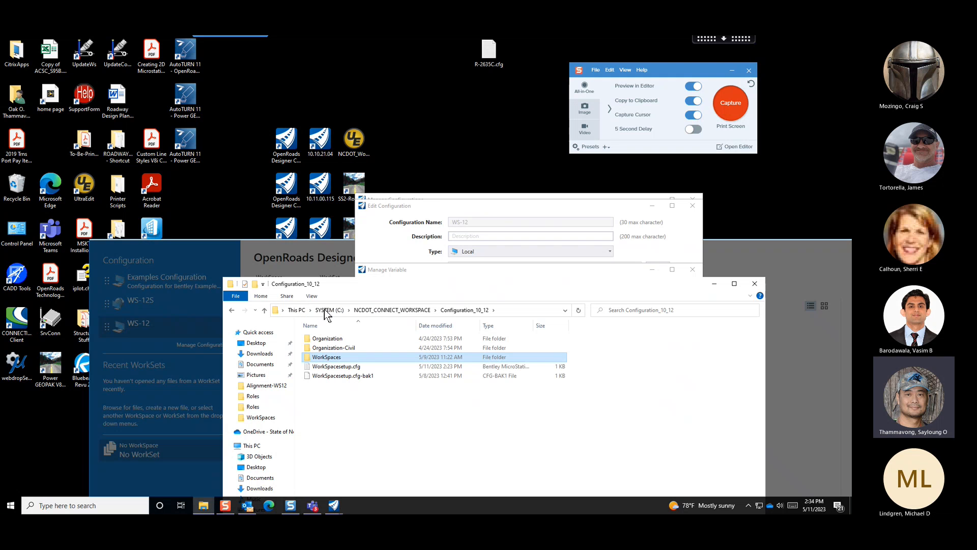
left_click(328, 309)
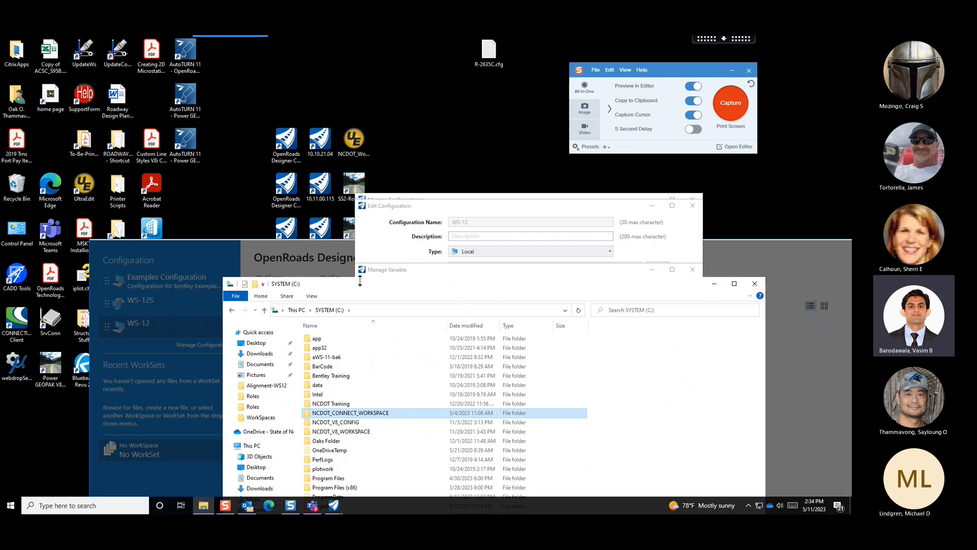
left_click_drag(359, 287, 312, 188)
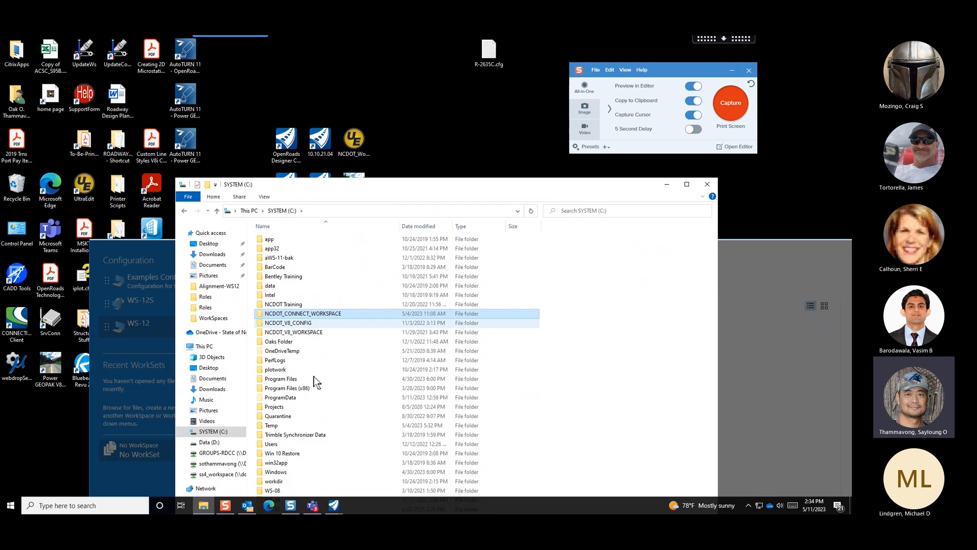
double_click(314, 408)
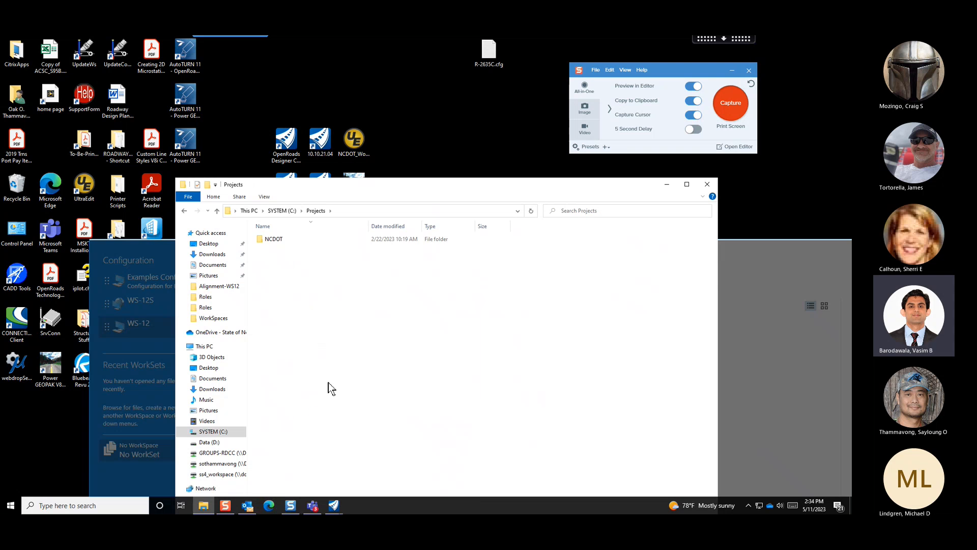
double_click(292, 240)
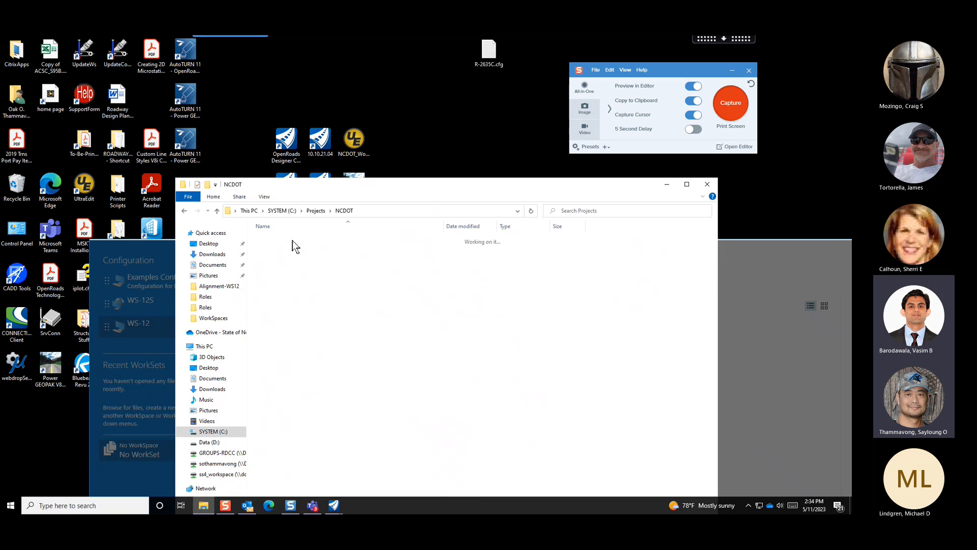
left_click(397, 212)
right_click(388, 212)
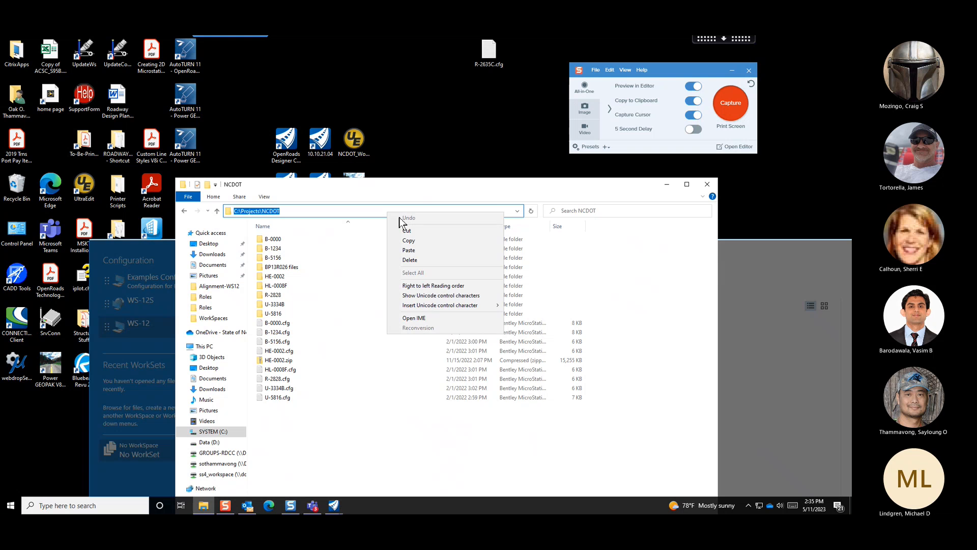
left_click(427, 241)
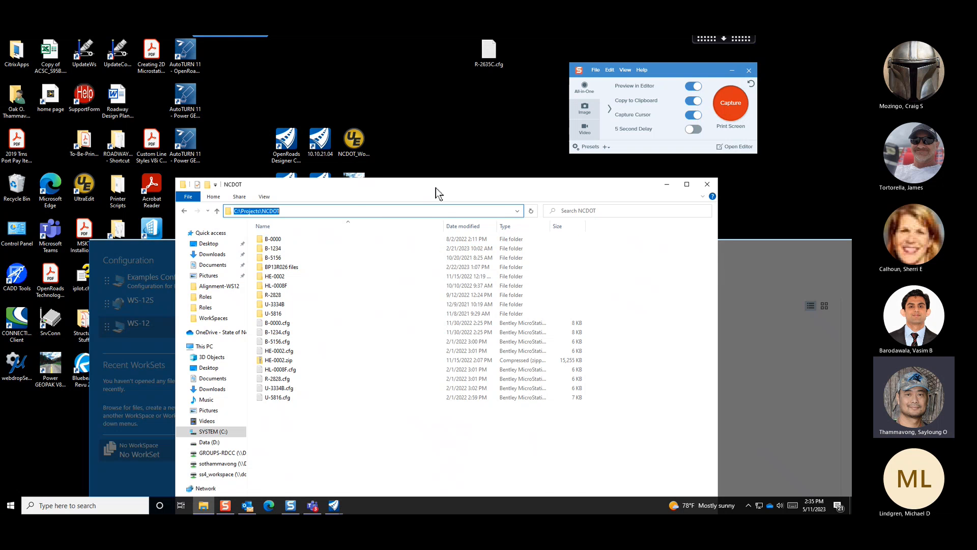
Try adding the WS-12 variable with C:\Projects\NCDOT as its name, and delete that variable
left_click_drag(437, 191, 498, 369)
left_click(493, 287)
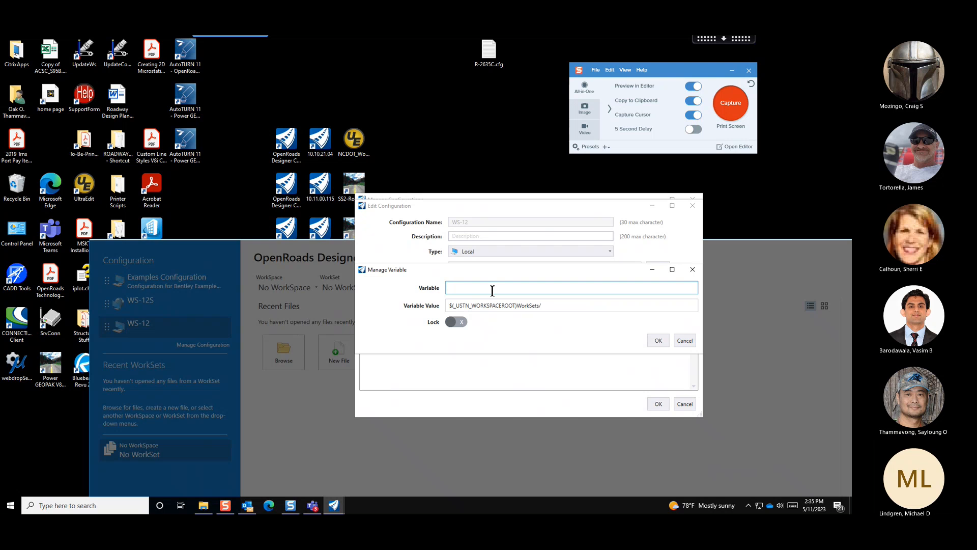
key("ctrl+v")
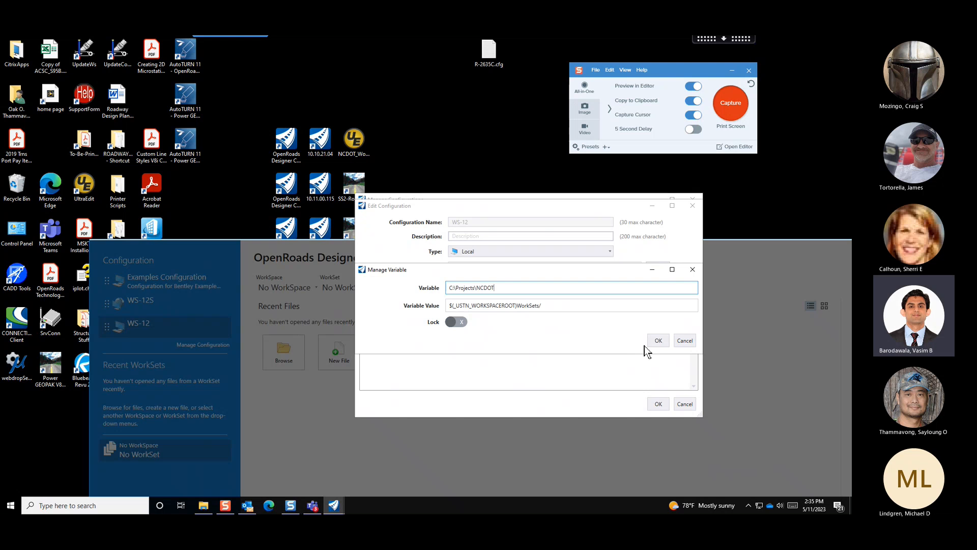
left_click(658, 341)
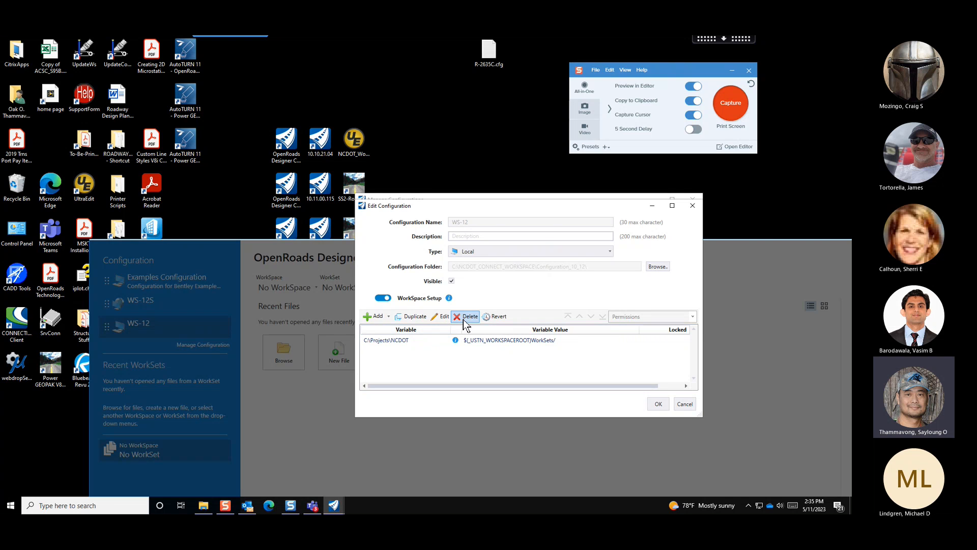
left_click(450, 340)
left_click(465, 318)
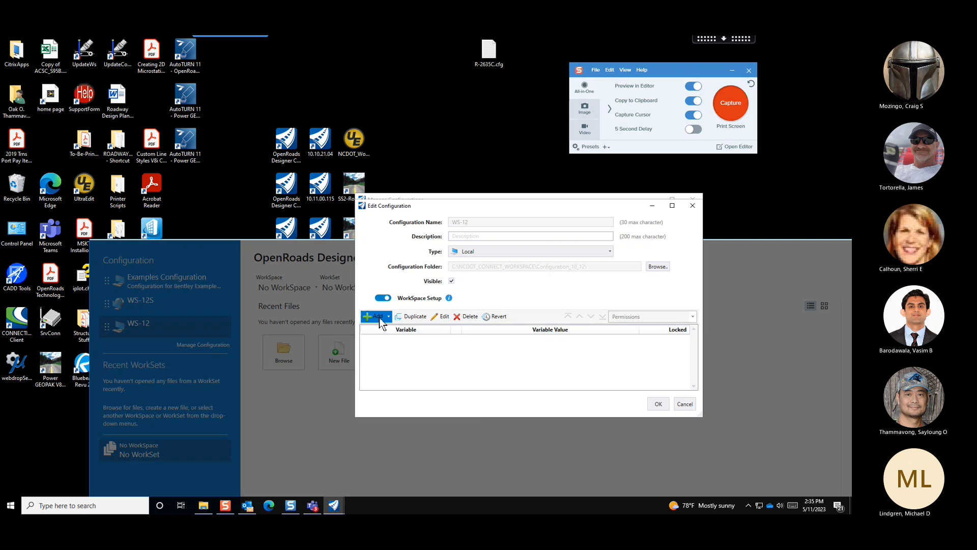
Add the _USTN_WORKSETSROOT variable to WS-12 with the value C:\Projects\NCDOT and save the configuration changes
left_click(379, 322)
left_click(436, 362)
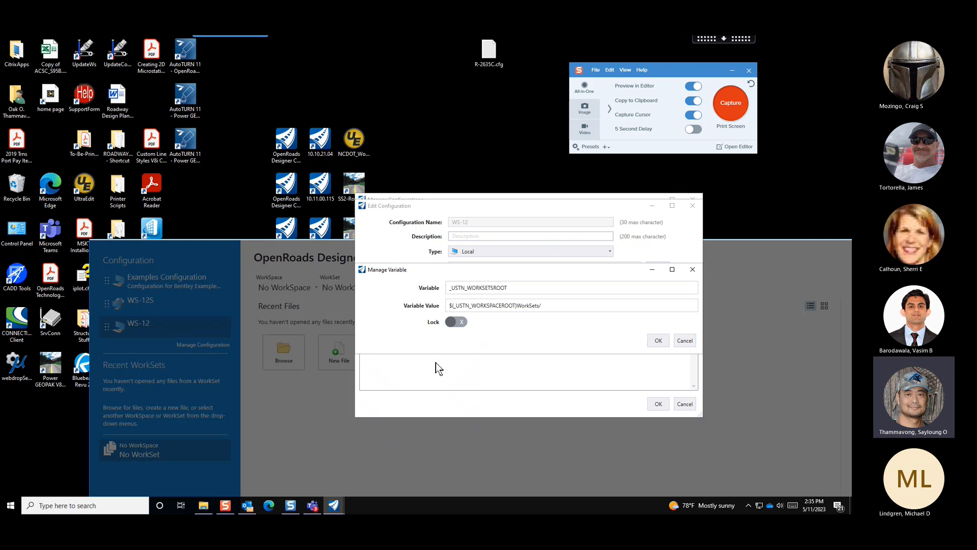
left_click(504, 307)
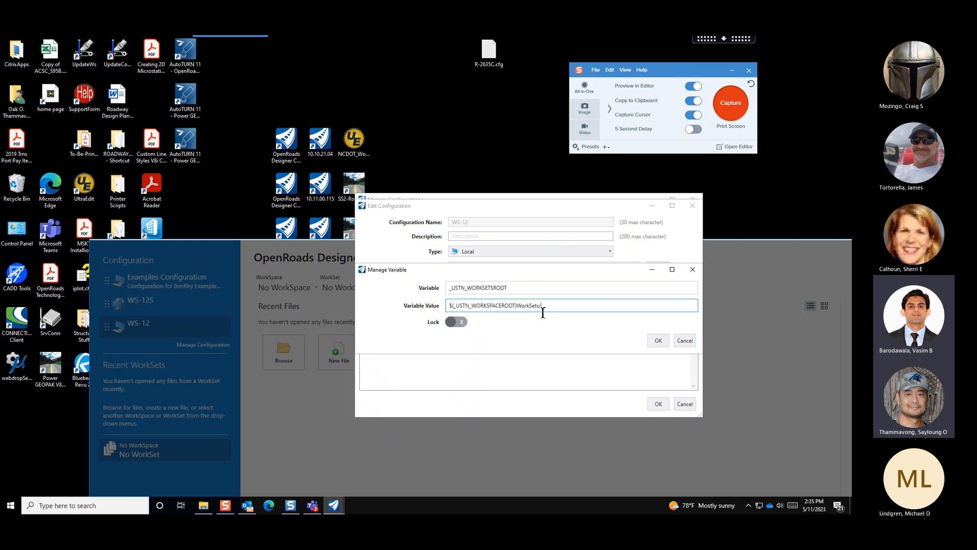
left_click_drag(545, 307, 435, 312)
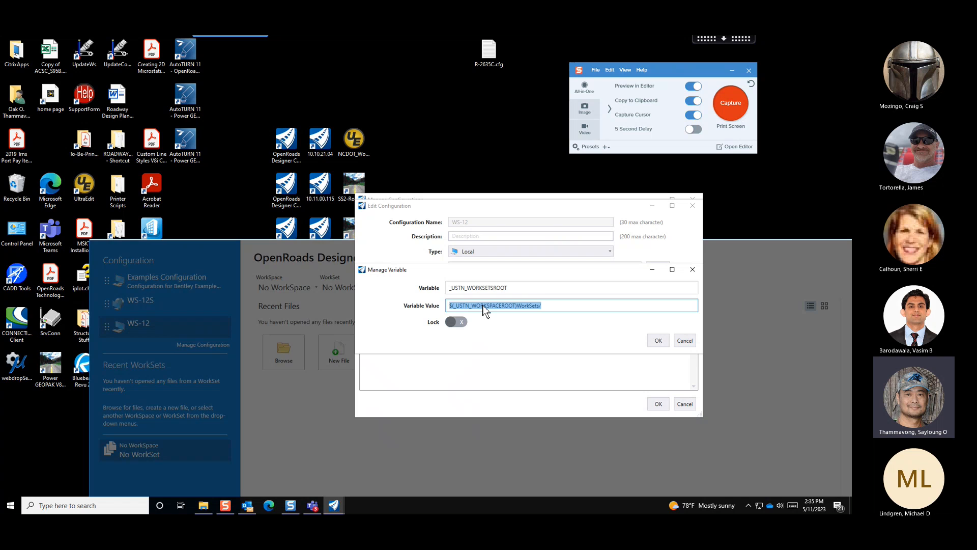
right_click(482, 304)
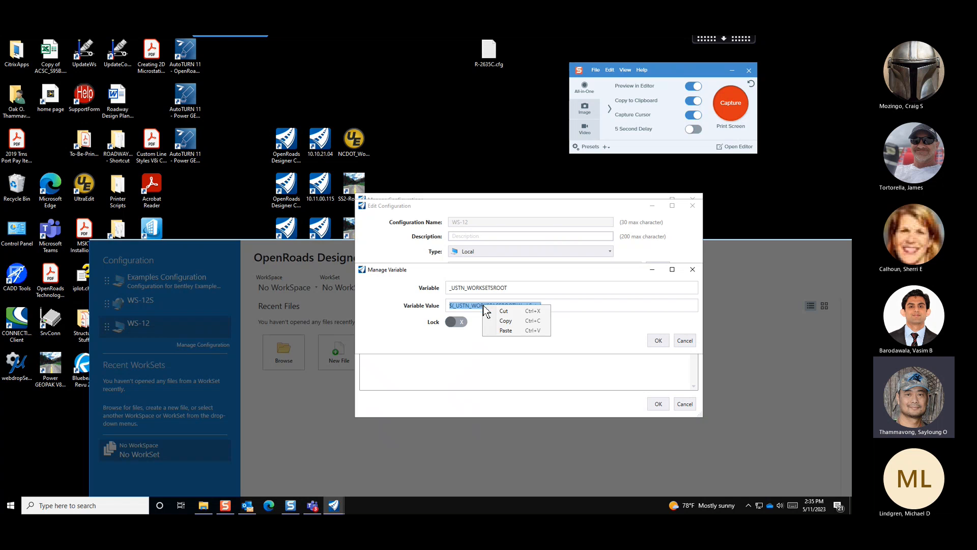
left_click(524, 331)
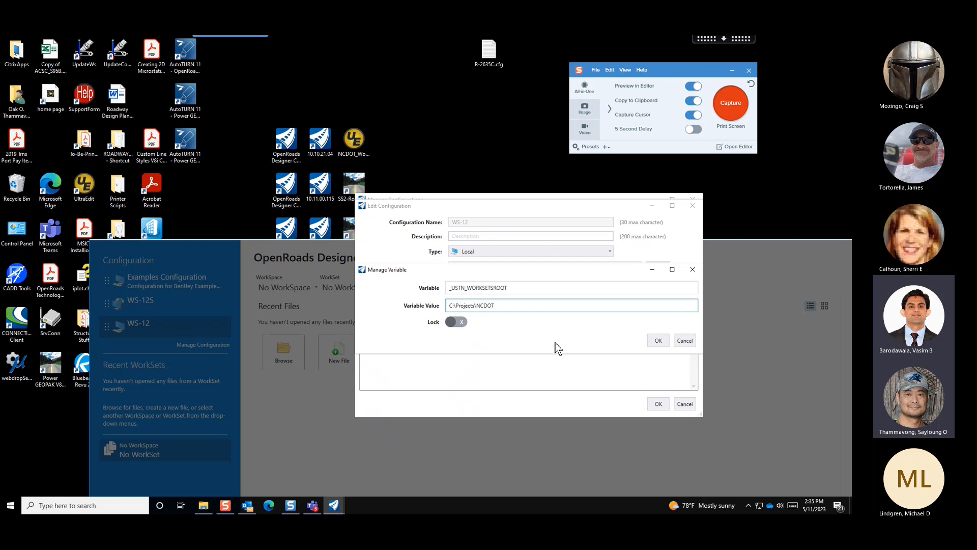
left_click(658, 340)
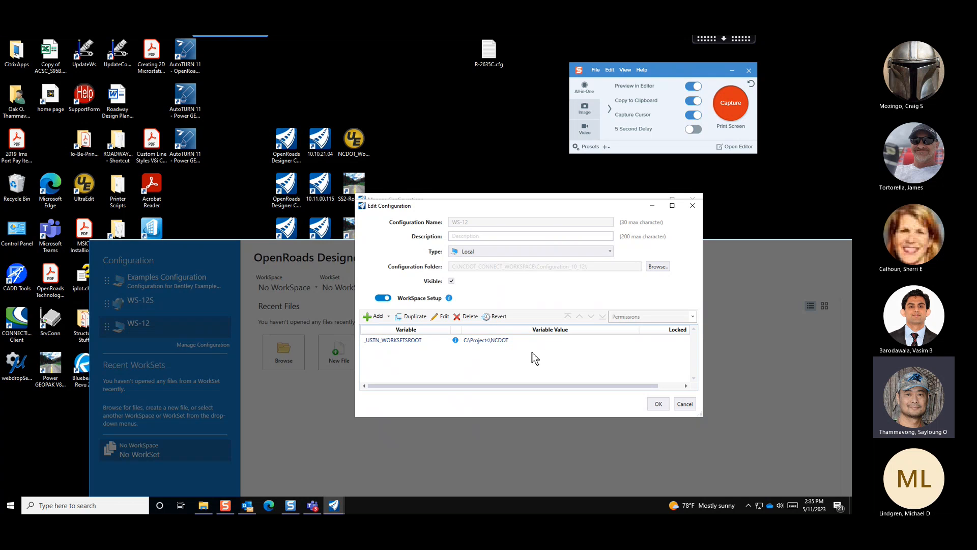
left_click(657, 404)
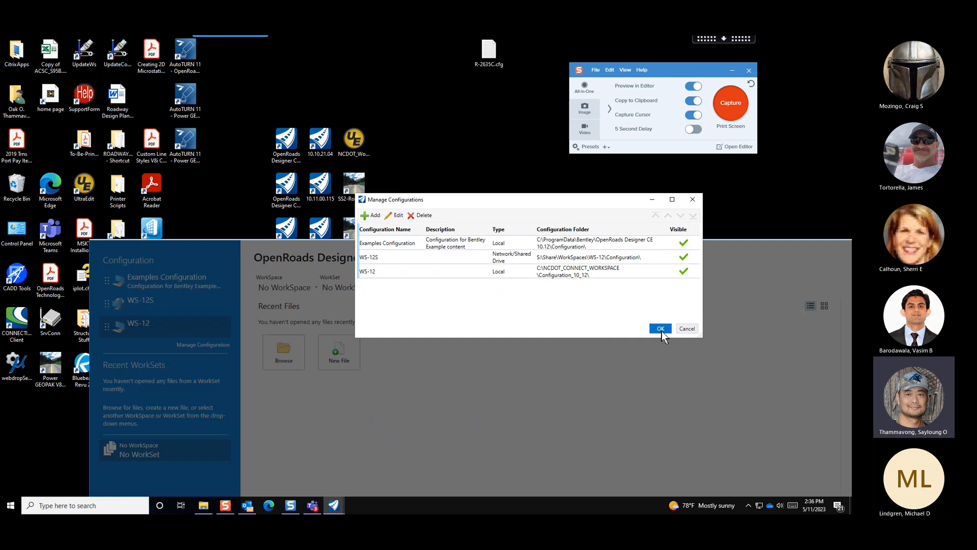
left_click(660, 329)
Bring the OpenRoads Designer window's controls into view and close the remaining session
left_click_drag(481, 258, 468, 205)
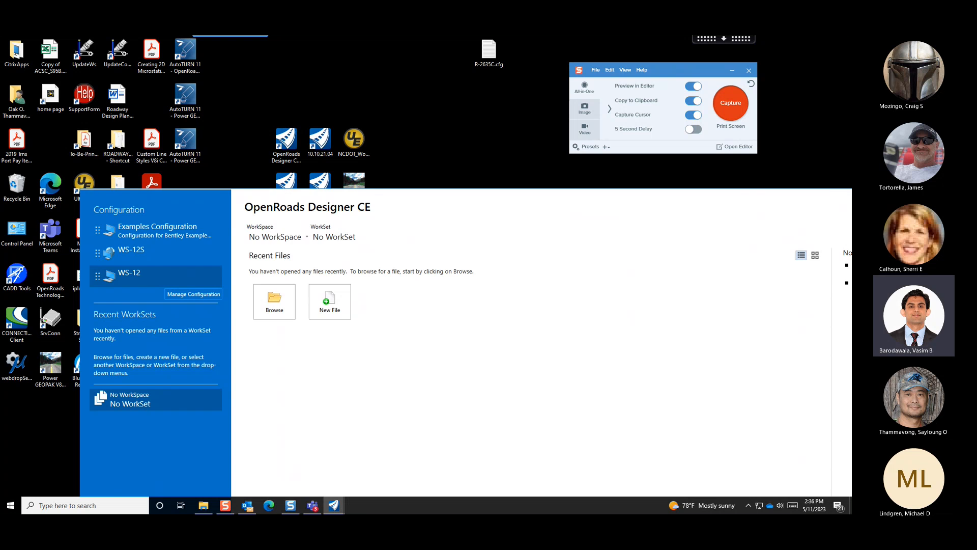
left_click_drag(537, 204, 445, 198)
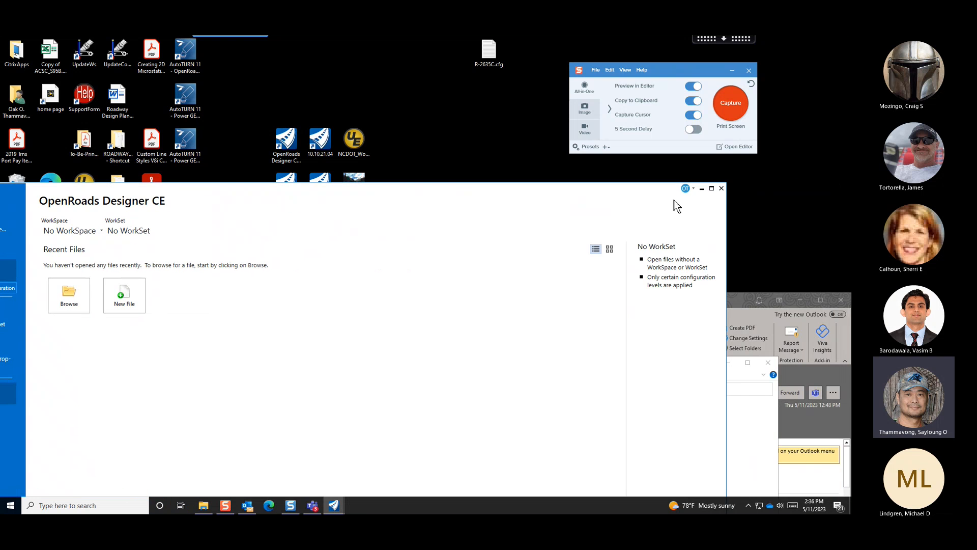
left_click(719, 189)
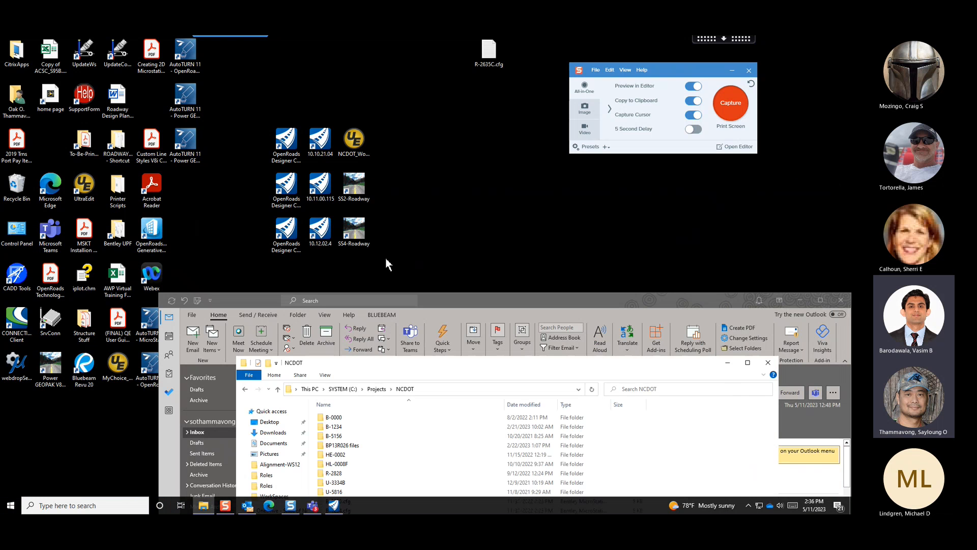
Launch OpenRoads Designer 10.12.02.4, select the DOT-US North Carolina WorkSpace, and review the available WorkSets
double_click(323, 236)
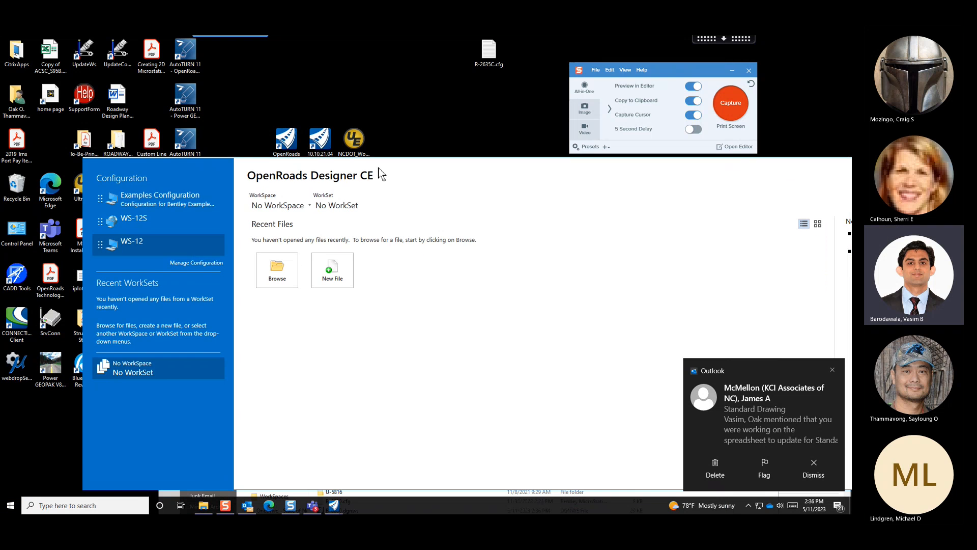
left_click(288, 208)
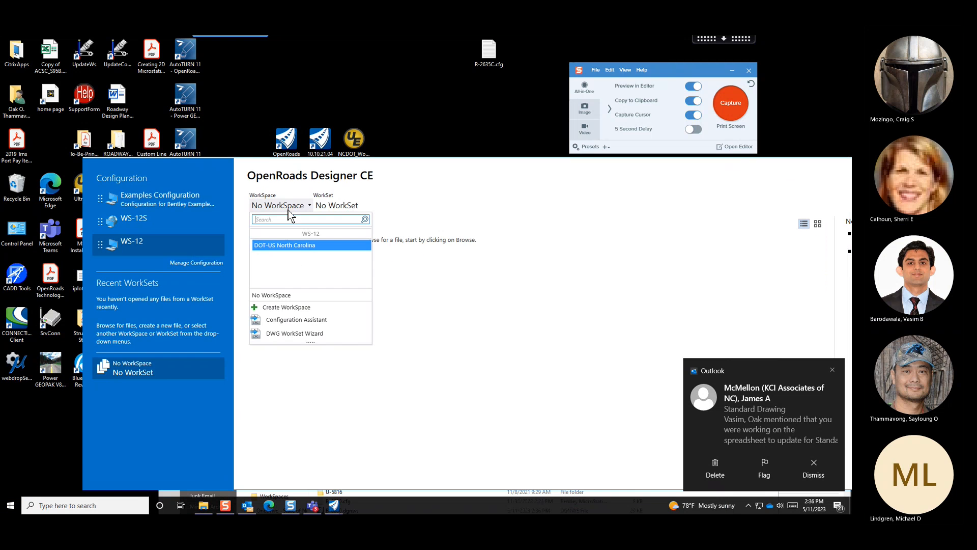
left_click(312, 246)
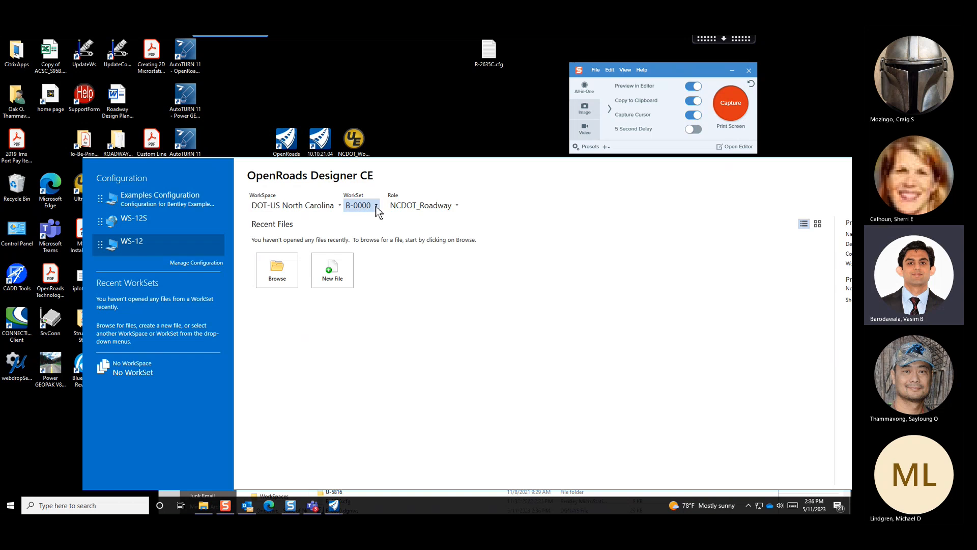
left_click(378, 206)
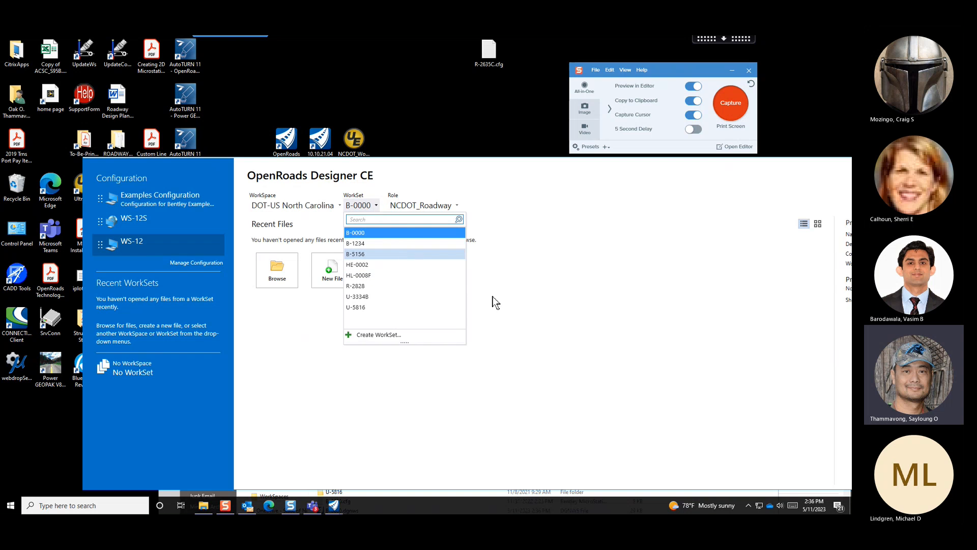
left_click(575, 318)
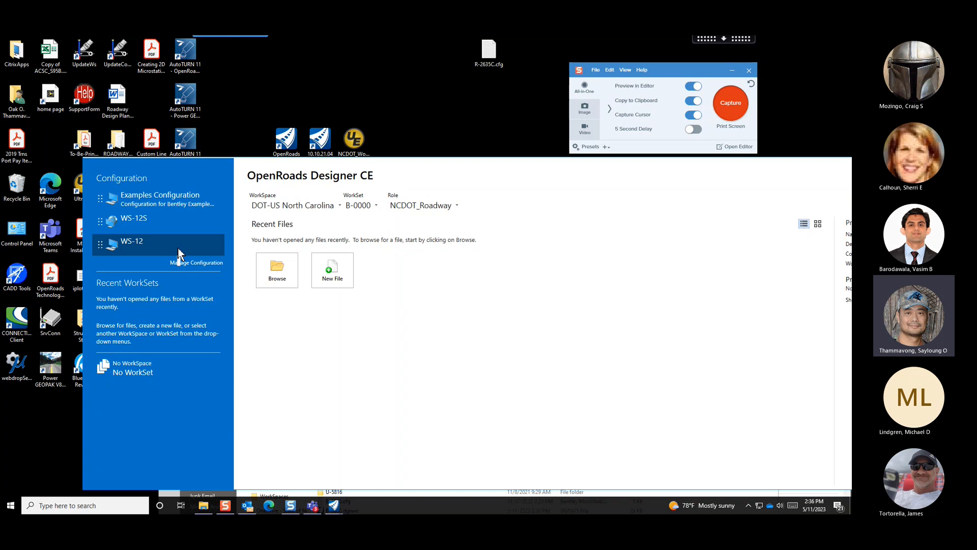
Open the WS-12 configuration's WorkSpace Setup for editing and clear the _USTN_WORKSETSROOT variable's value
left_click(202, 264)
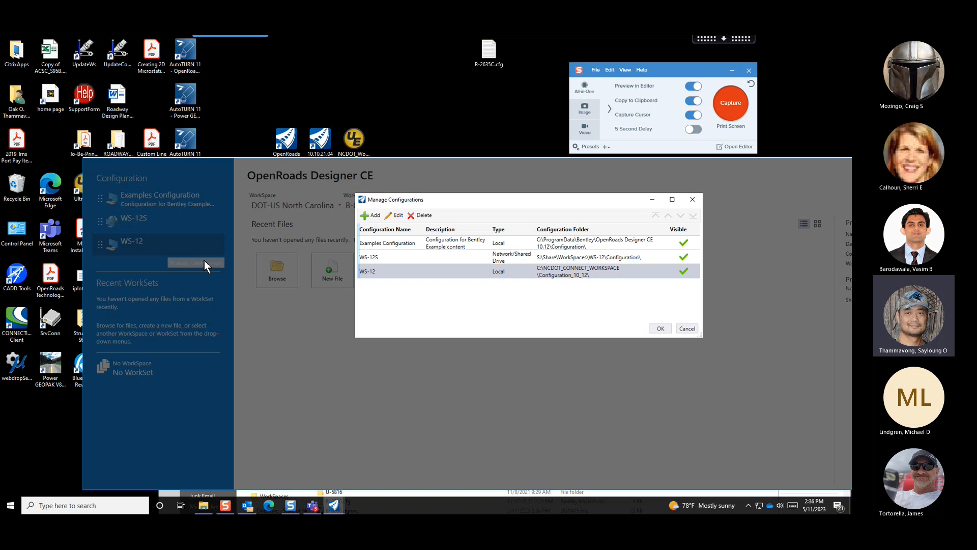
left_click(396, 215)
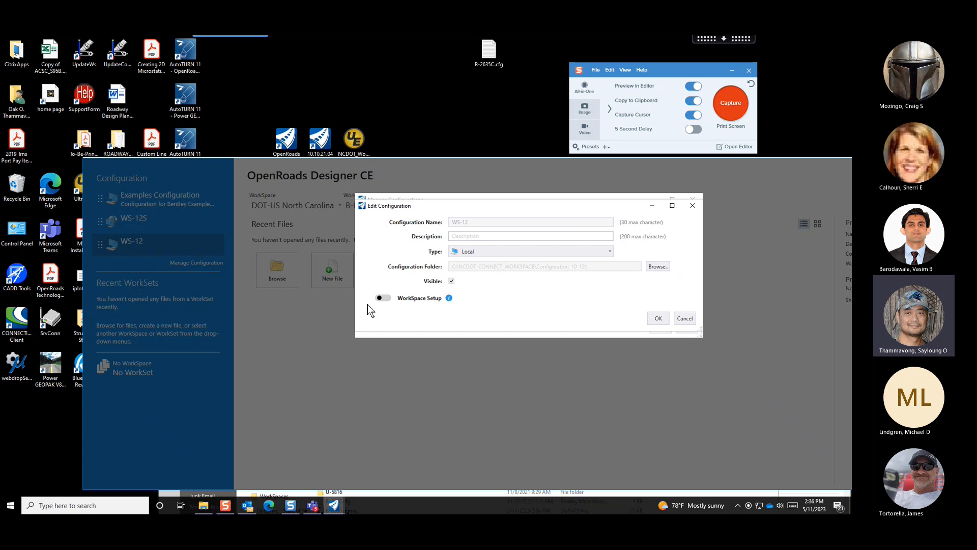
left_click(384, 299)
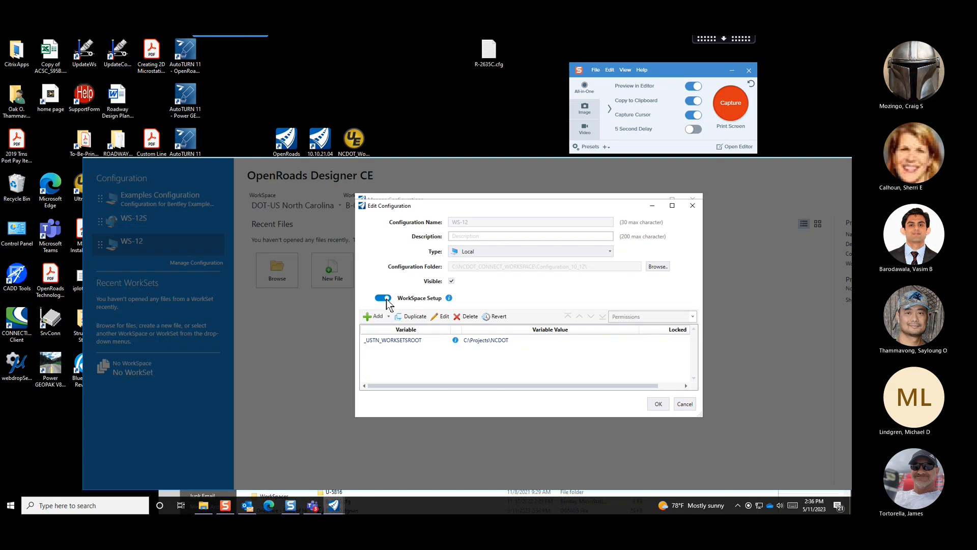
left_click(414, 340)
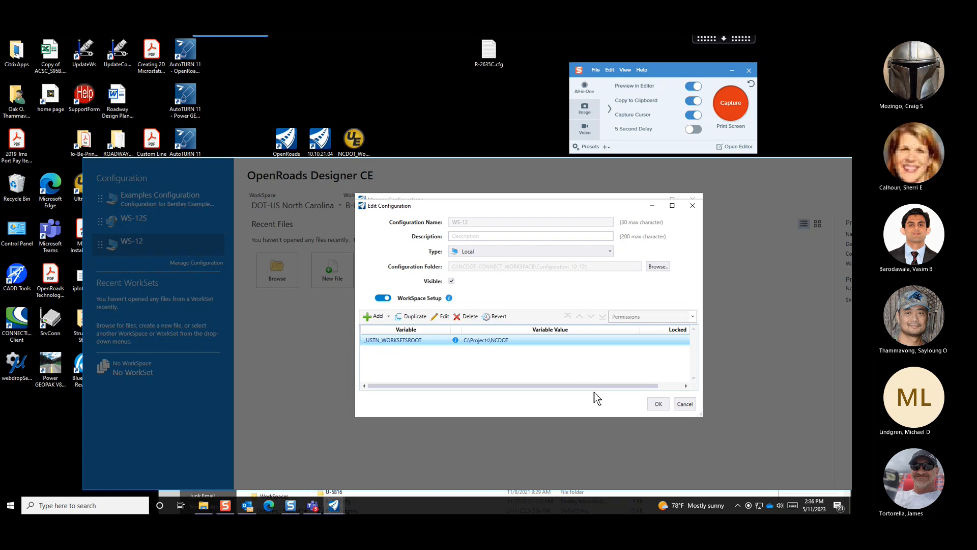
left_click(444, 316)
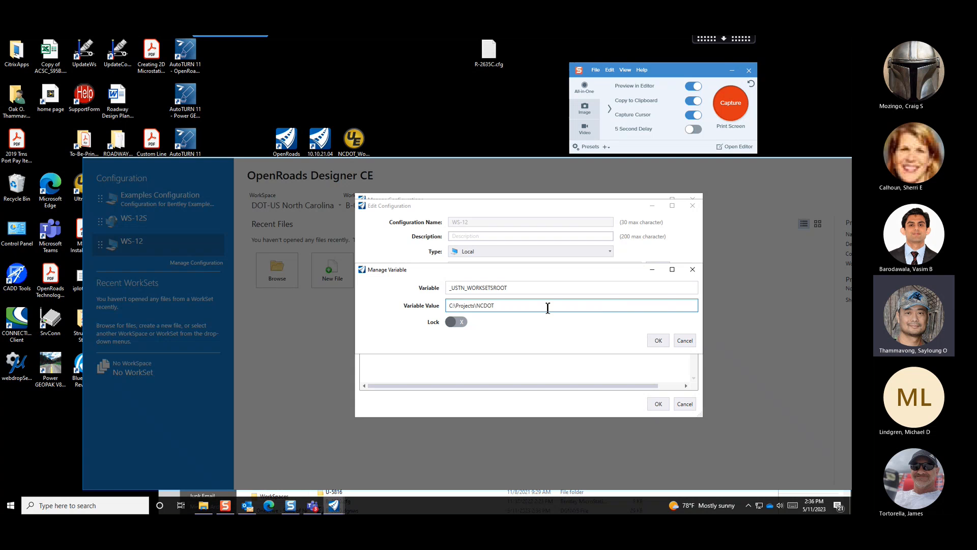
left_click_drag(547, 308, 371, 316)
key("BackSpace")
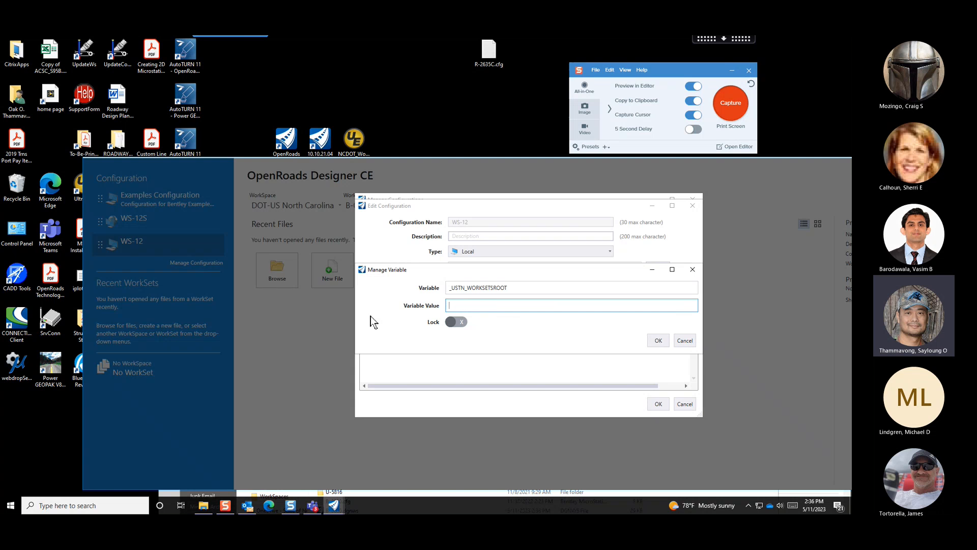
Switch to File Explorer and browse to C:\NCDOT_CONNECT_WORKSPACE\Configuration_10_12\Organization-Civil\Disciplines
left_click(203, 505)
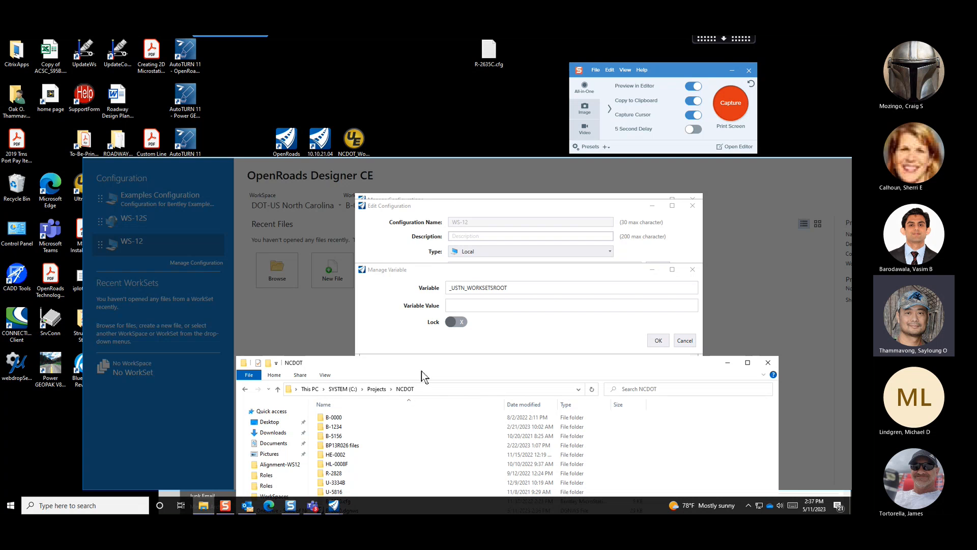
left_click_drag(424, 368, 363, 210)
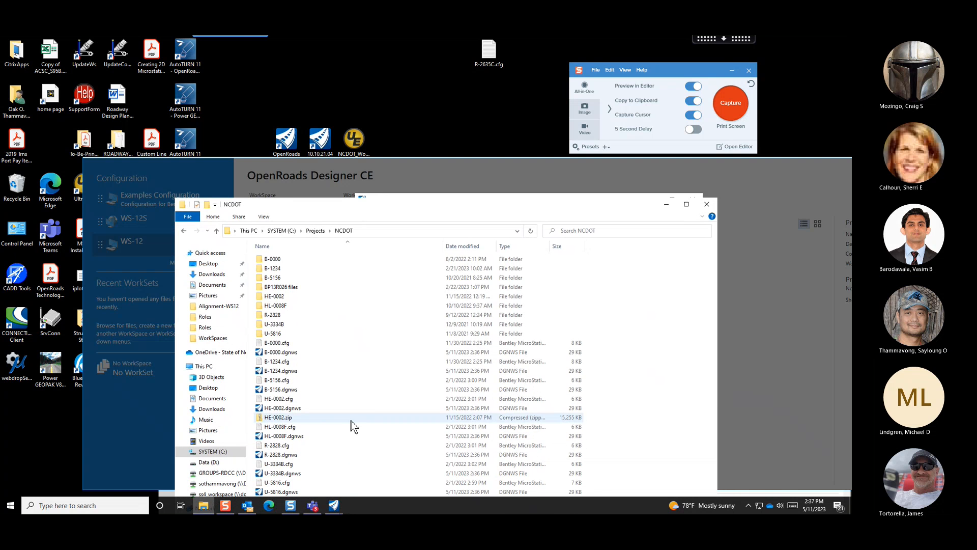
left_click(290, 231)
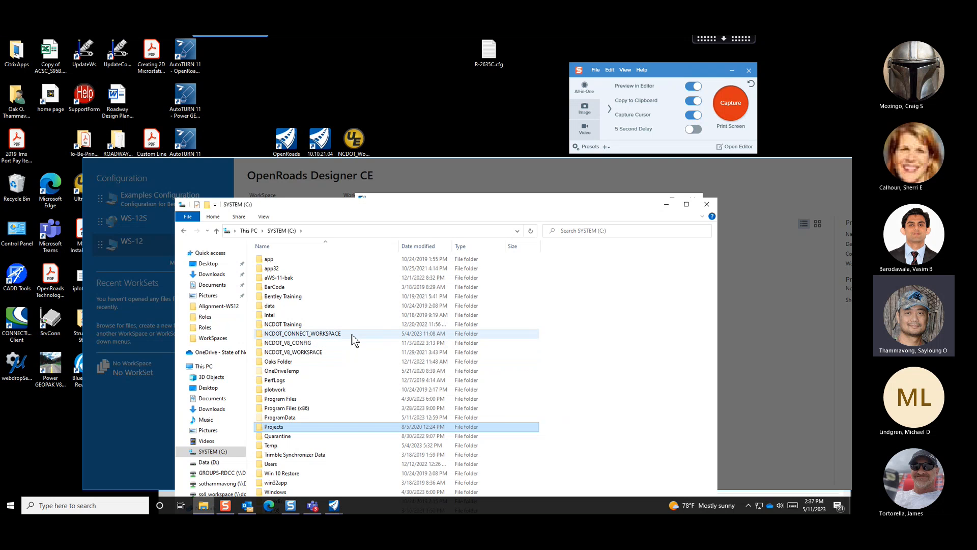
double_click(352, 334)
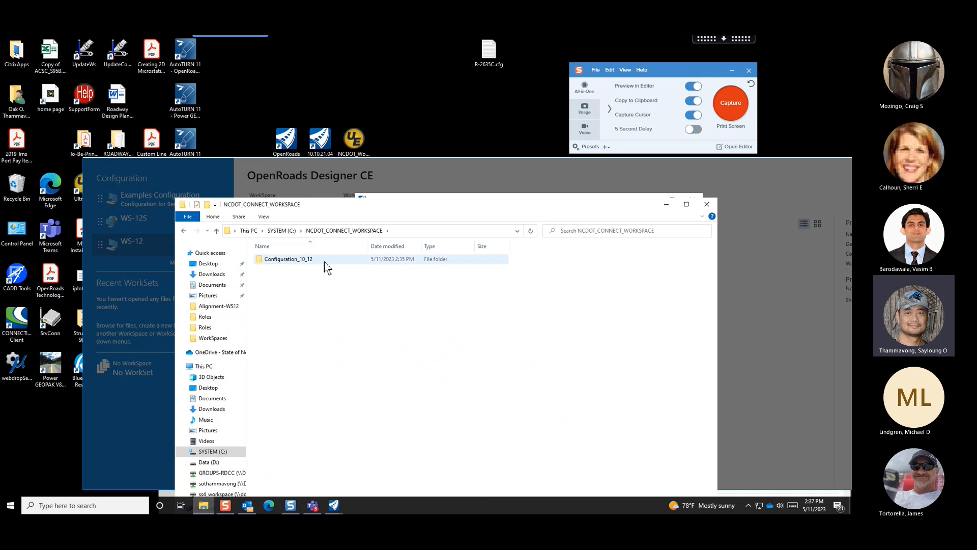
left_click(324, 261)
double_click(325, 262)
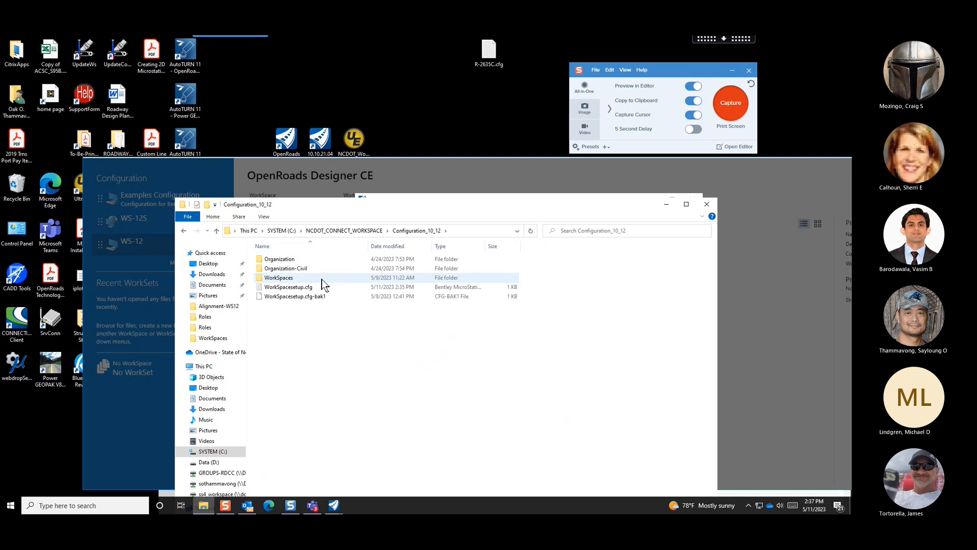
double_click(324, 270)
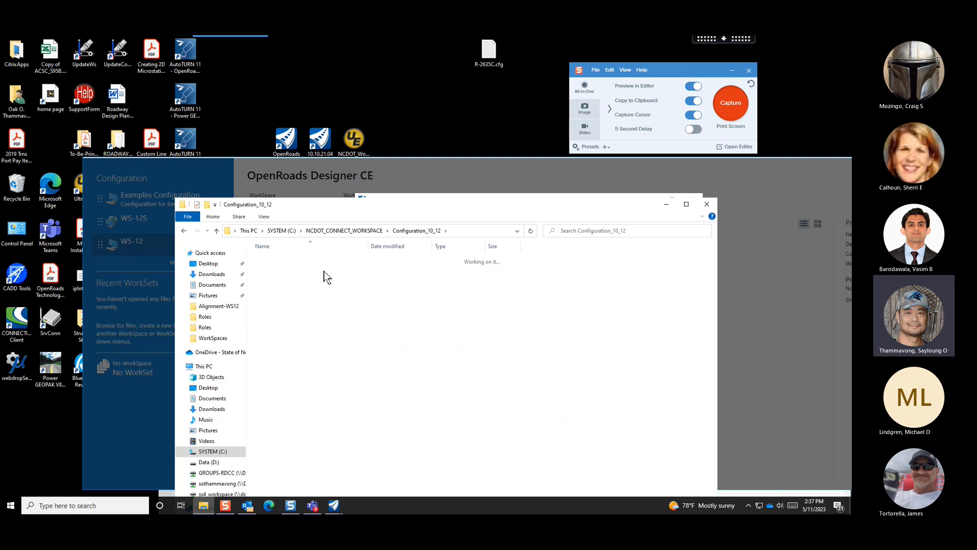
double_click(325, 263)
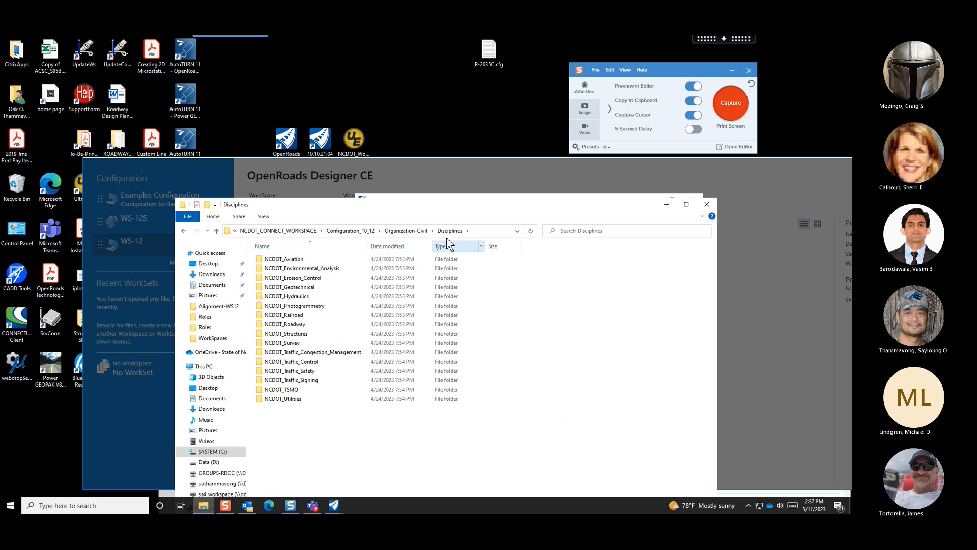
Return to the Configuration_10_12 folder and browse through Organization-Civil and Disciplines to the NCDOT_Roadway\WorkSets folder
left_click(420, 231)
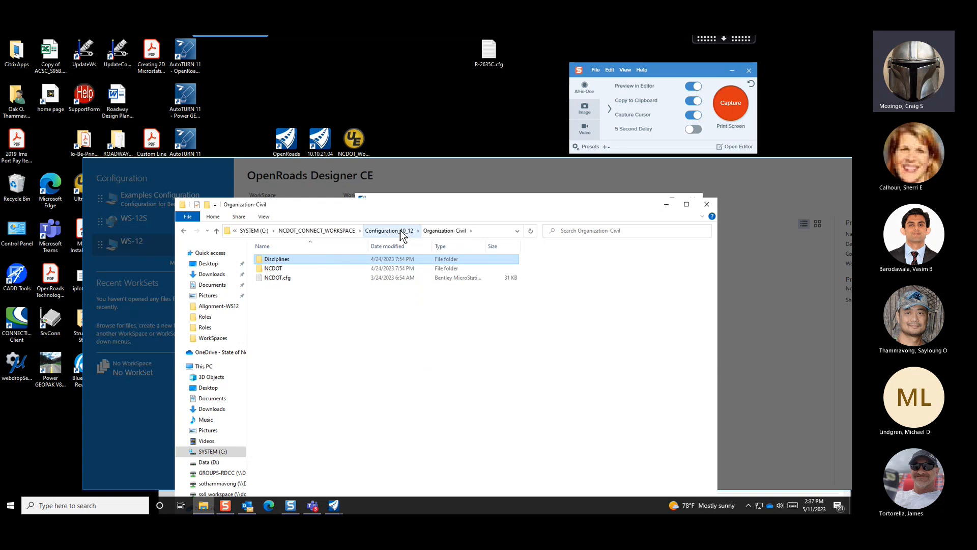
left_click(390, 231)
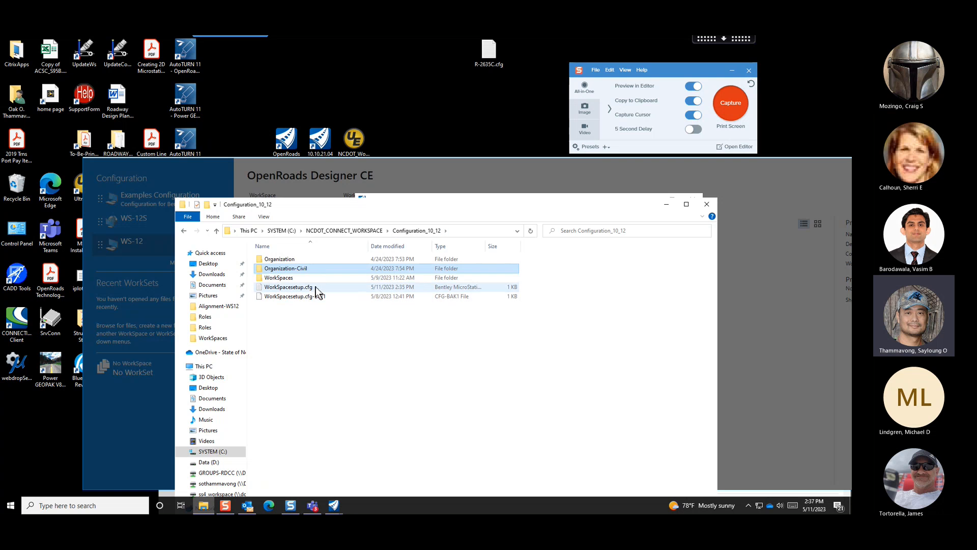
double_click(323, 269)
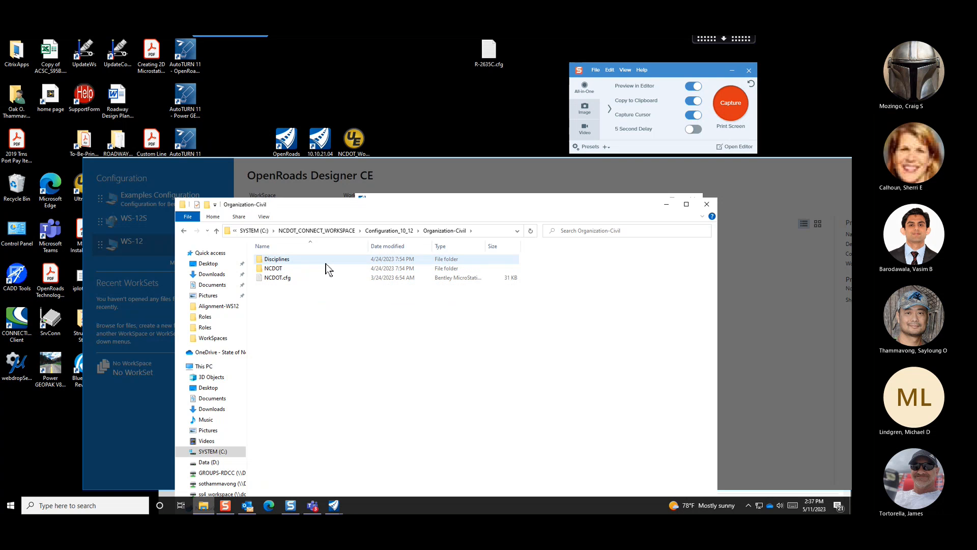
double_click(326, 262)
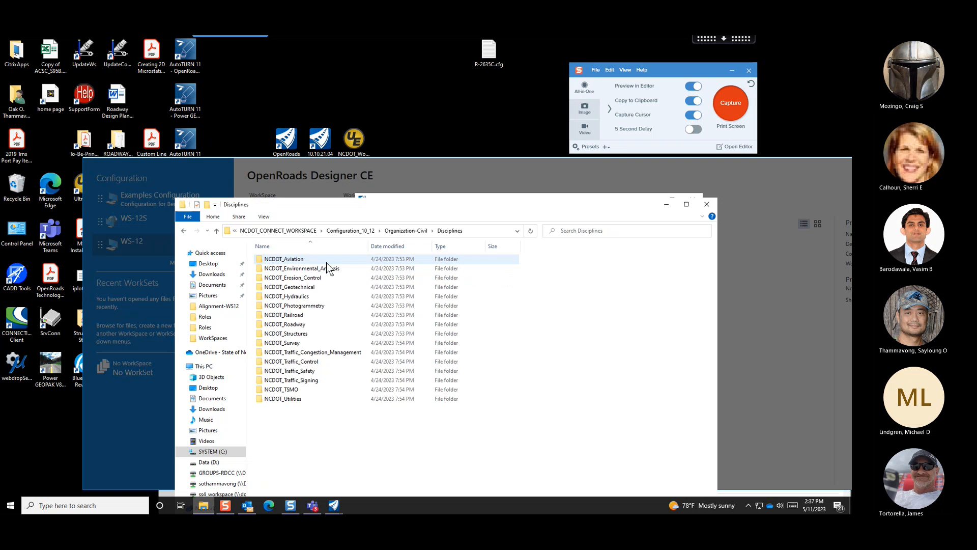
double_click(327, 327)
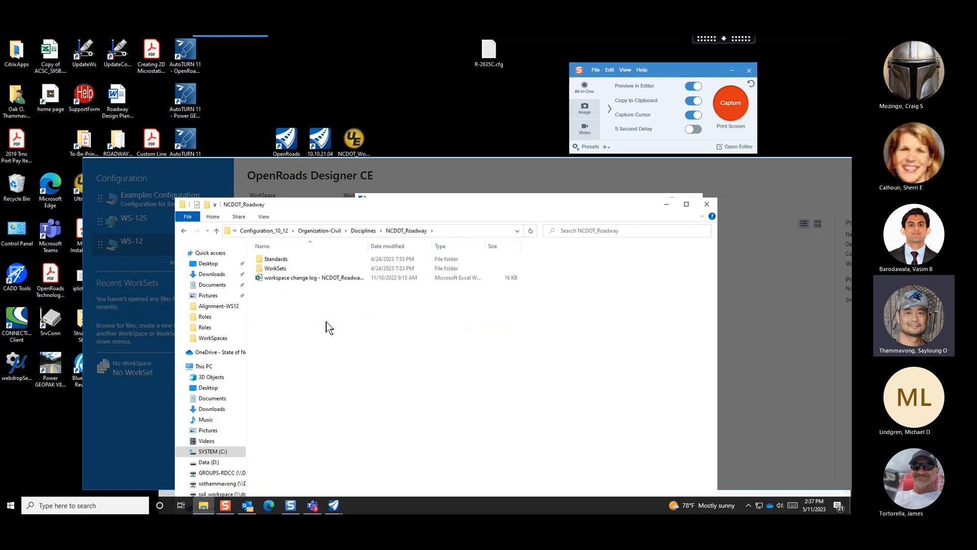
double_click(316, 270)
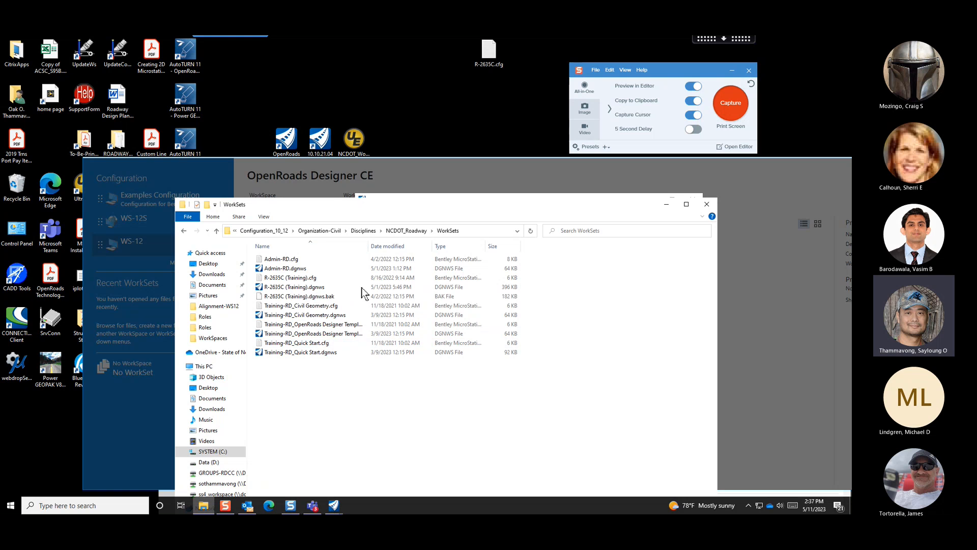
left_click(339, 286)
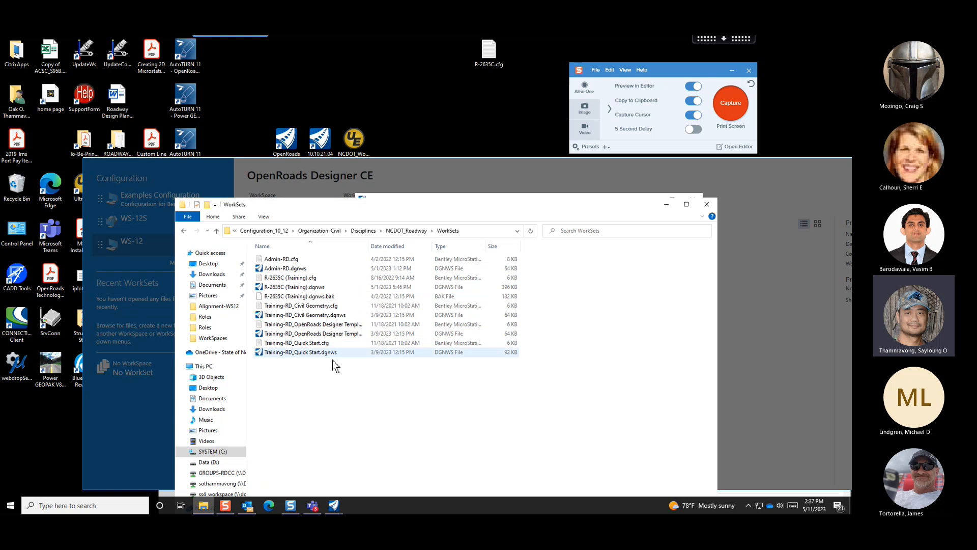
Copy the full path of the NCDOT_Roadway WorkSets folder from the File Explorer window
left_click_drag(497, 207, 466, 170)
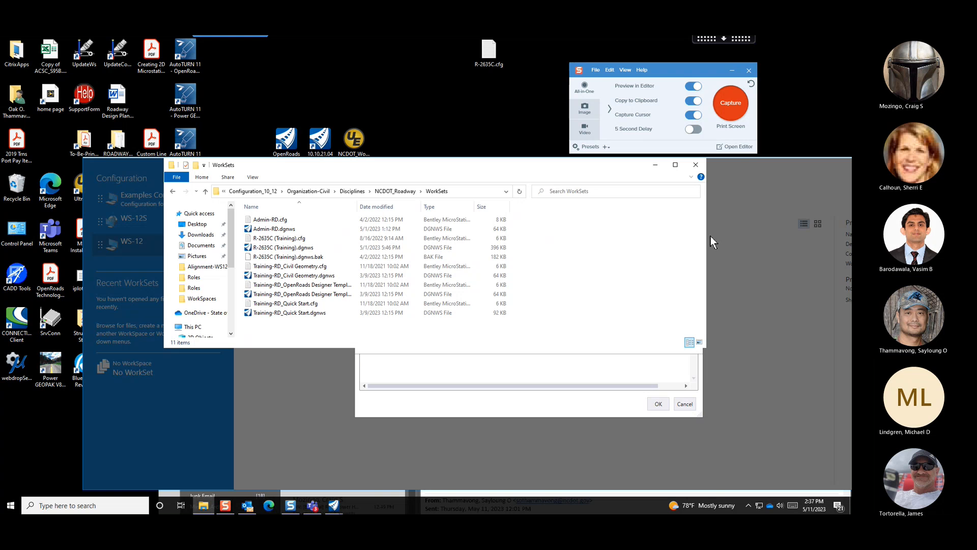
left_click_drag(709, 236, 674, 236)
left_click_drag(425, 172, 502, 277)
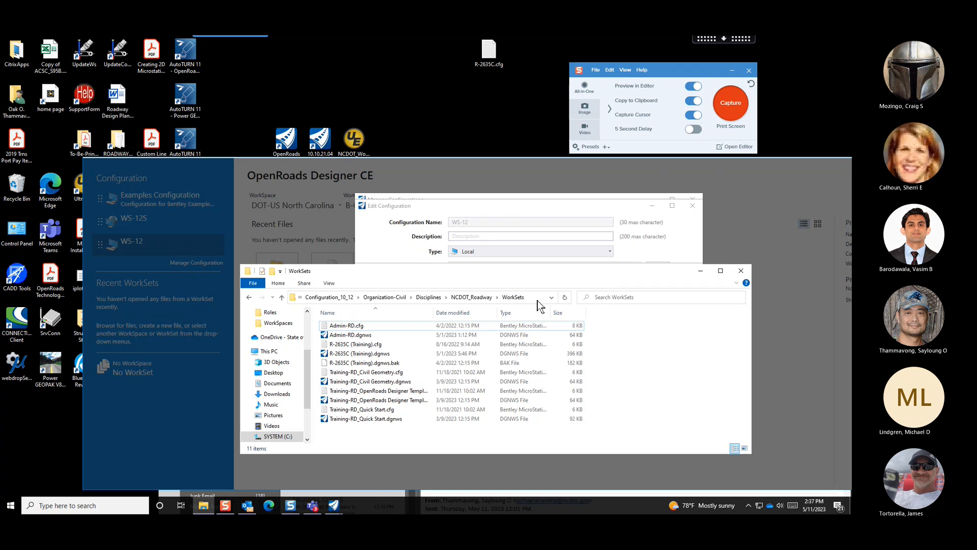
left_click(530, 297)
right_click(519, 298)
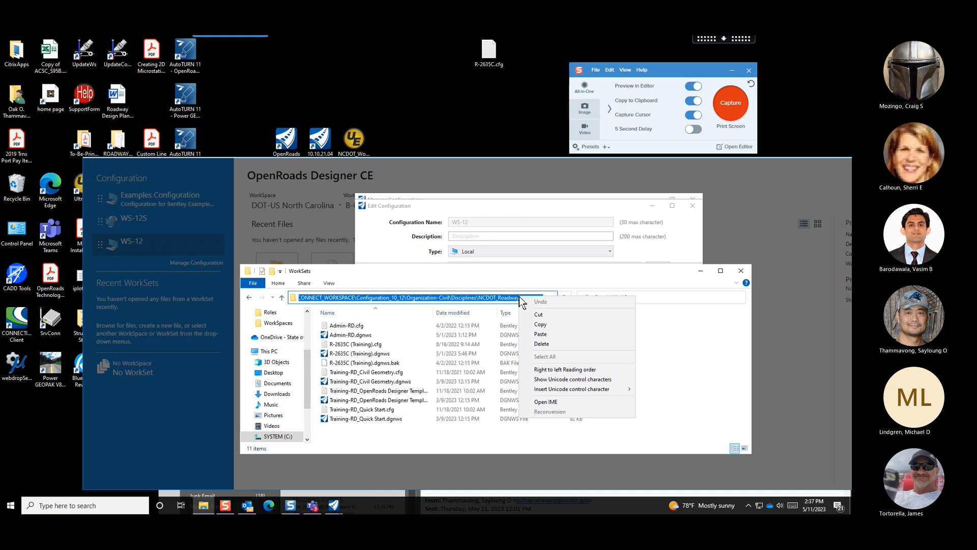
left_click(565, 325)
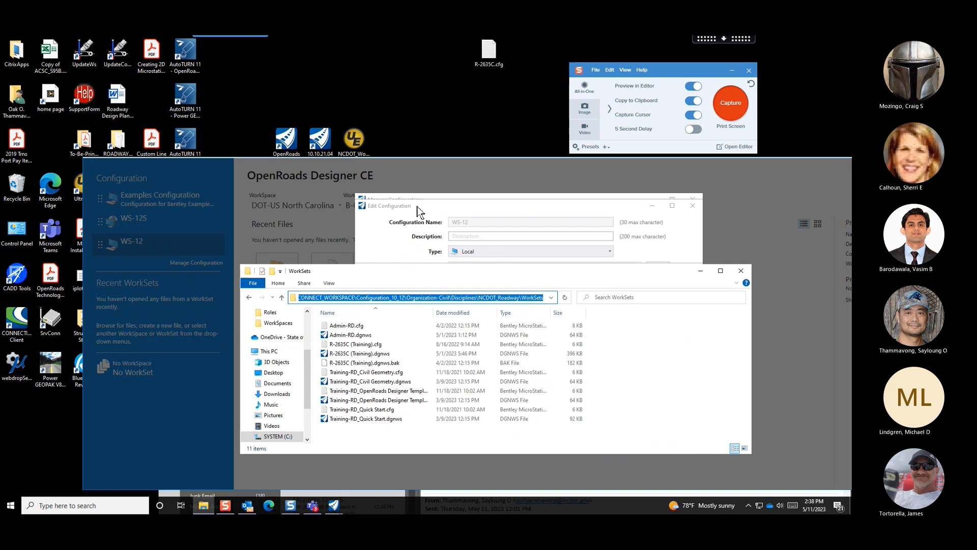
Paste the copied WorkSets path as the value of _USTN_WORKSETSROOT and save the WS-12 configuration
left_click(418, 209)
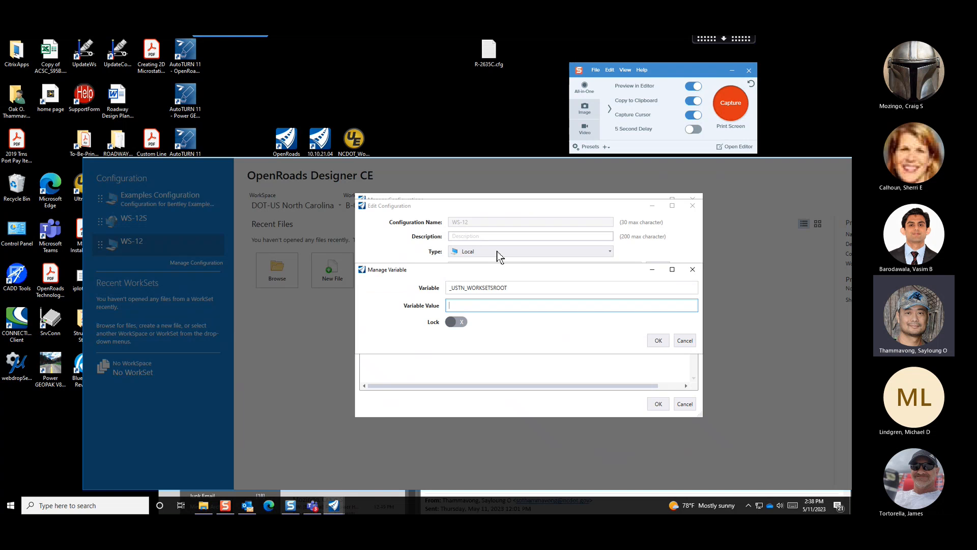
right_click(503, 311)
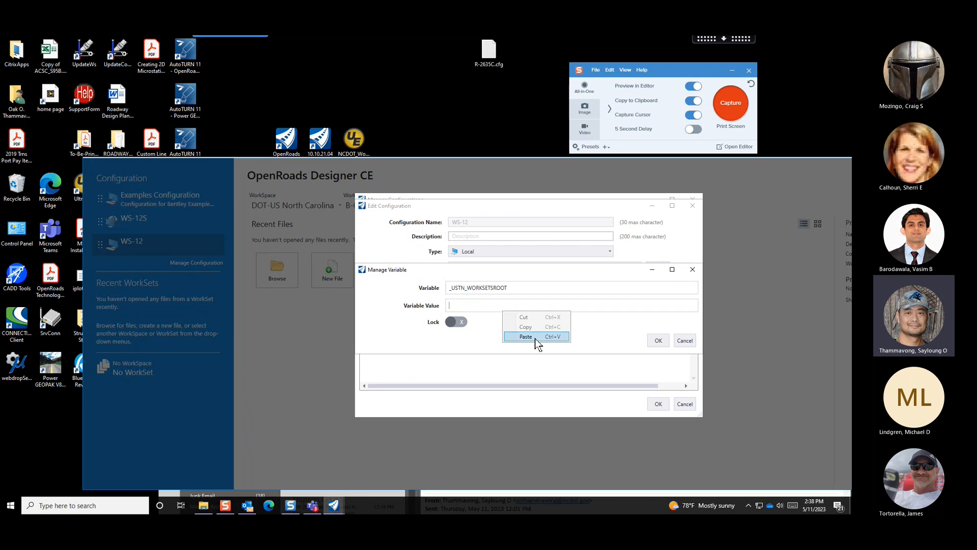
left_click(525, 337)
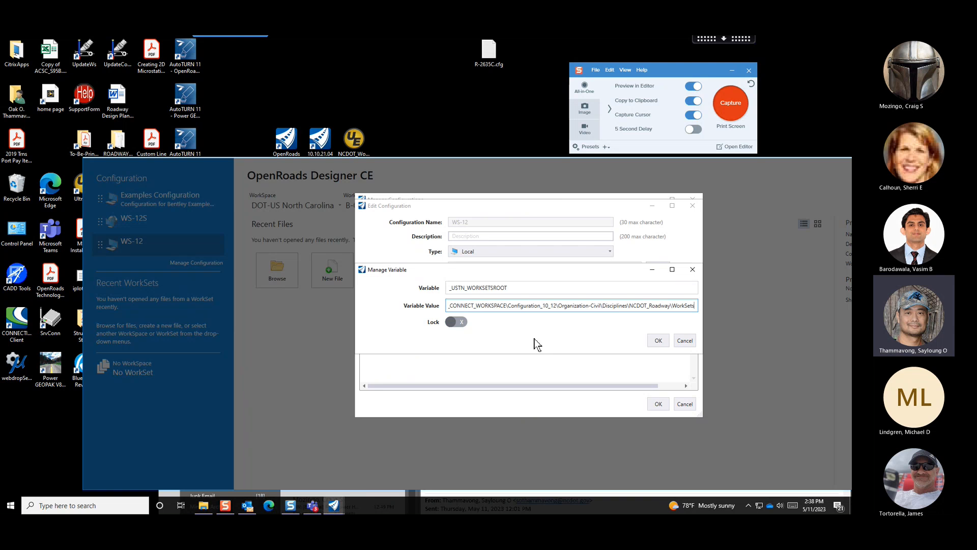
left_click(658, 341)
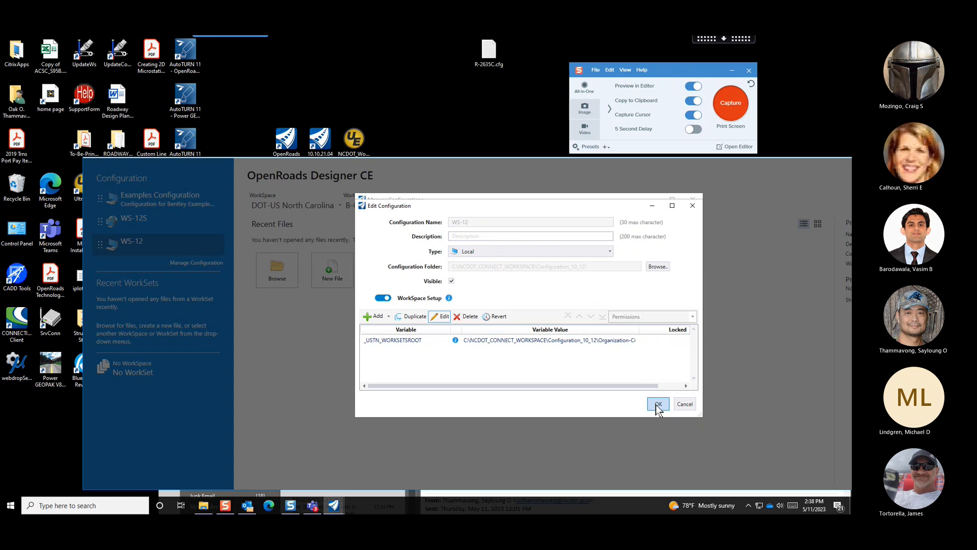
left_click(658, 405)
left_click(660, 328)
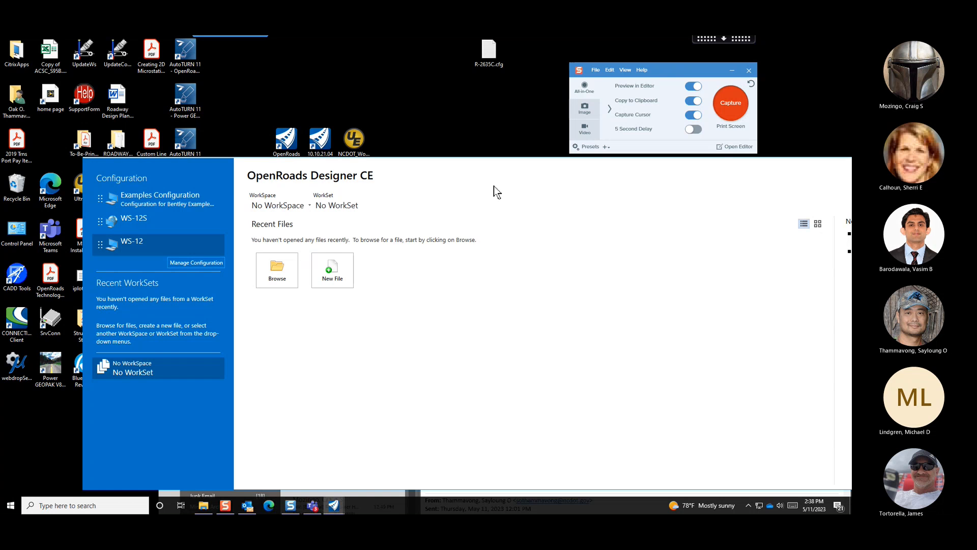
Select the DOT-US North Carolina workspace and restart OpenRoads Designer to reload the configuration
left_click(278, 206)
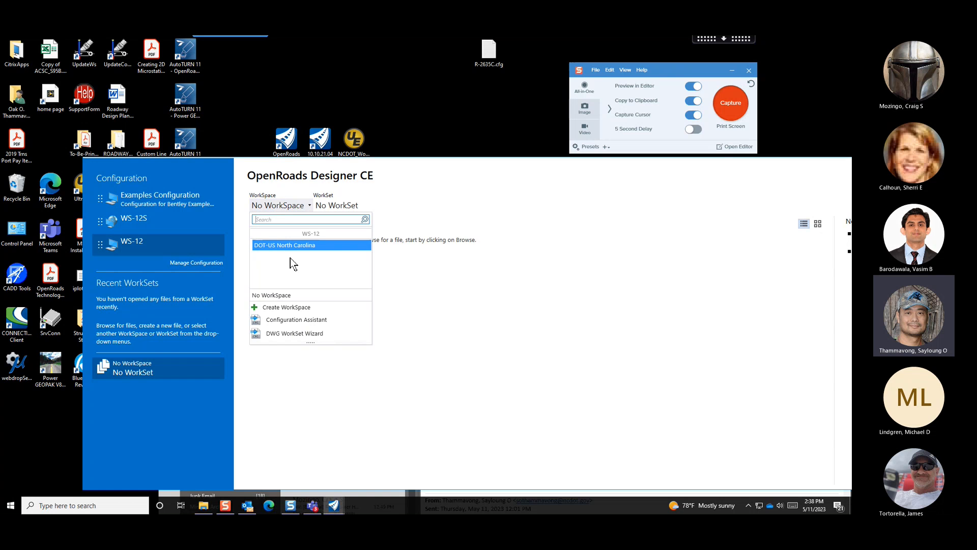
left_click(301, 245)
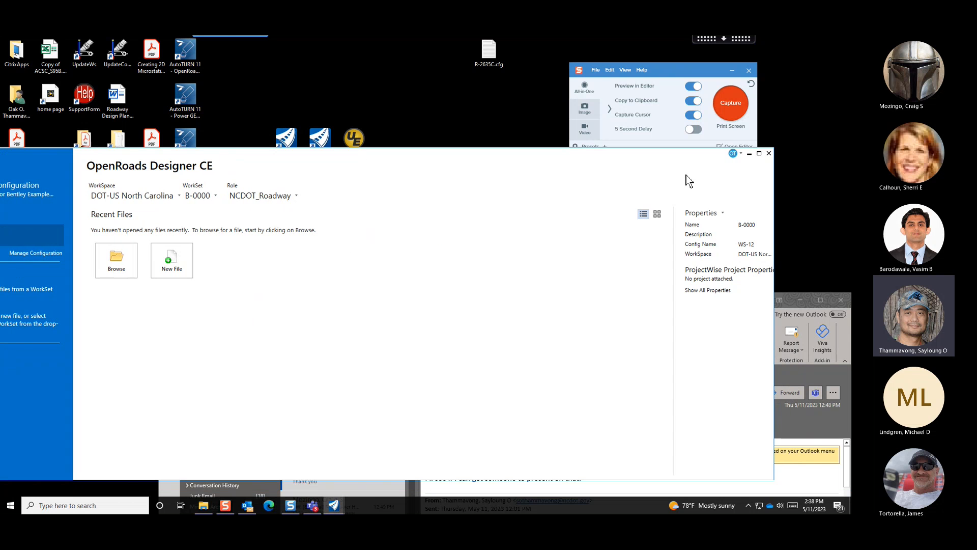
left_click(768, 153)
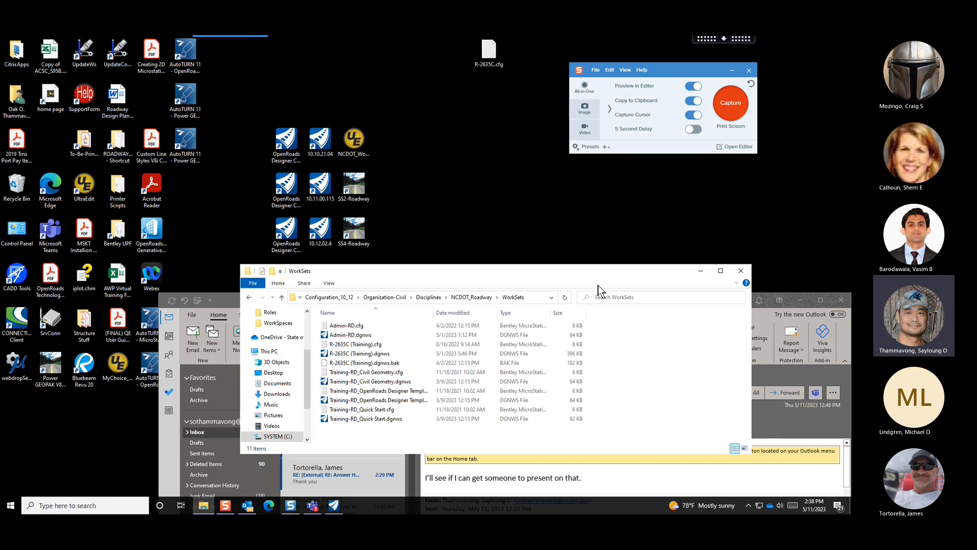
double_click(291, 251)
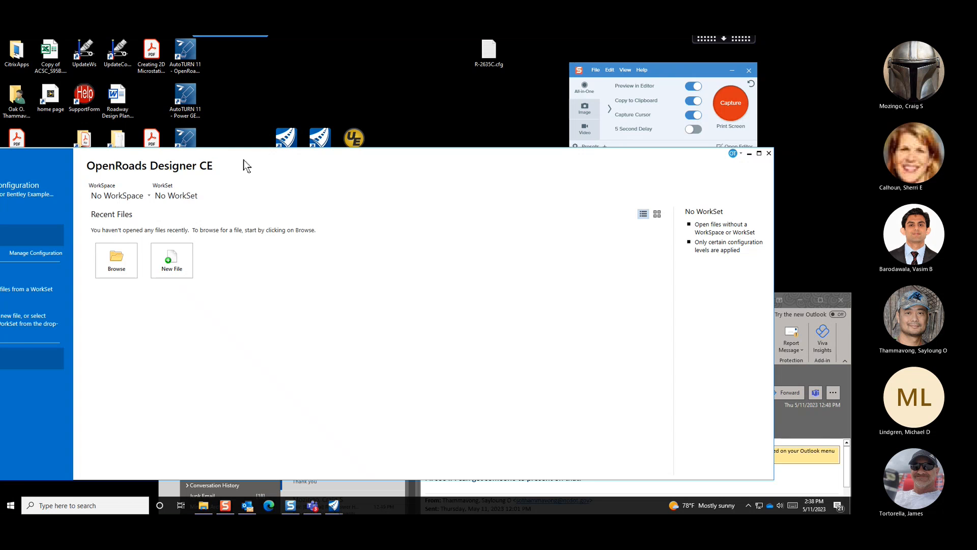
Select the DOT-US North Carolina workspace in the restarted program and review the role and workset choices
left_click_drag(244, 165, 371, 159)
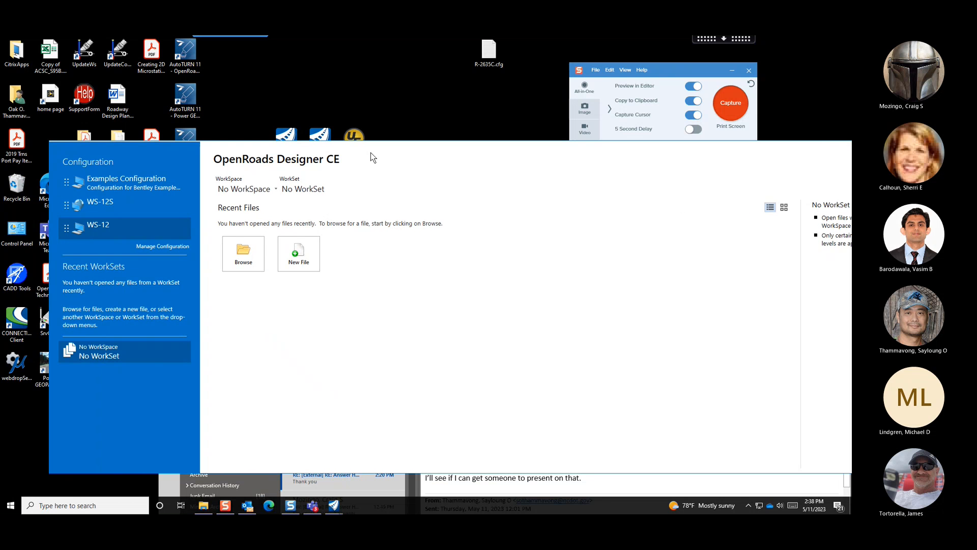
left_click(248, 192)
left_click(275, 230)
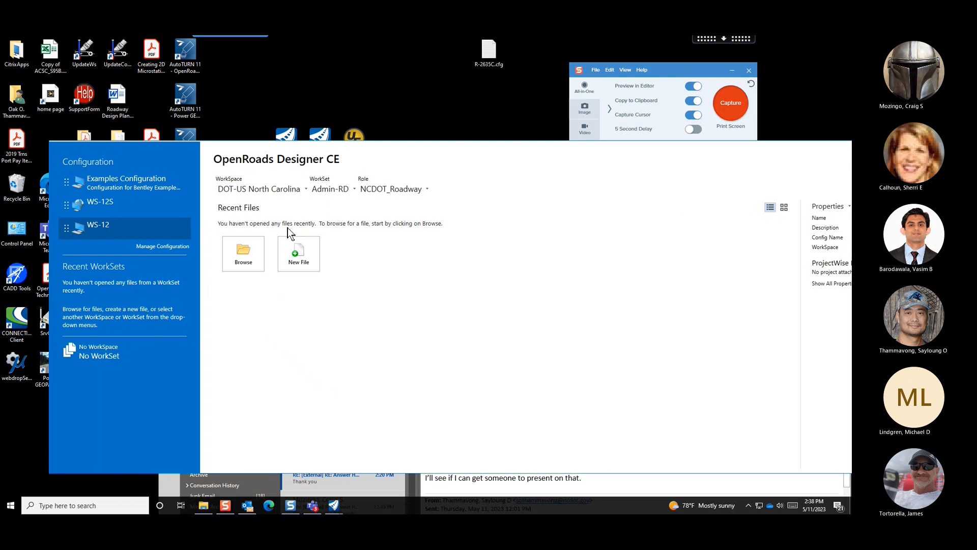
left_click(359, 193)
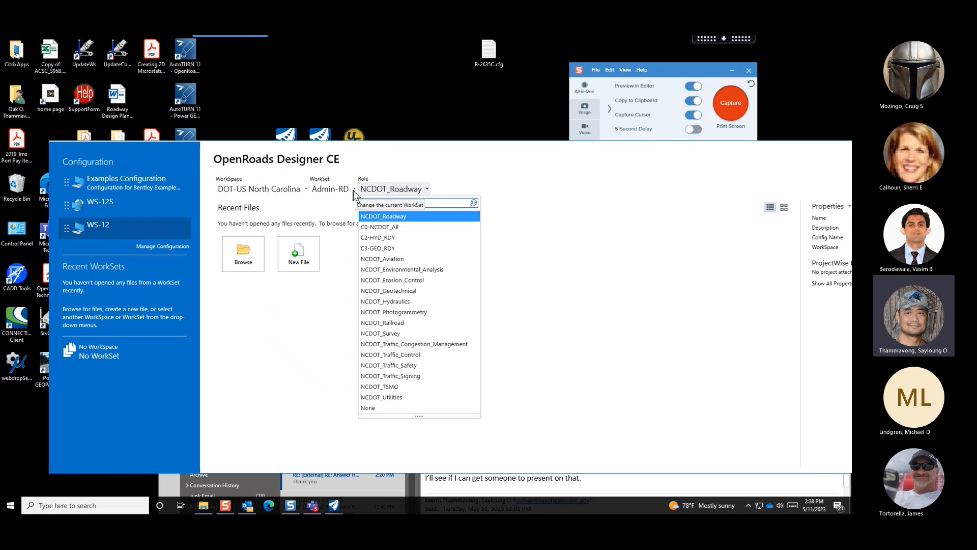
left_click(353, 191)
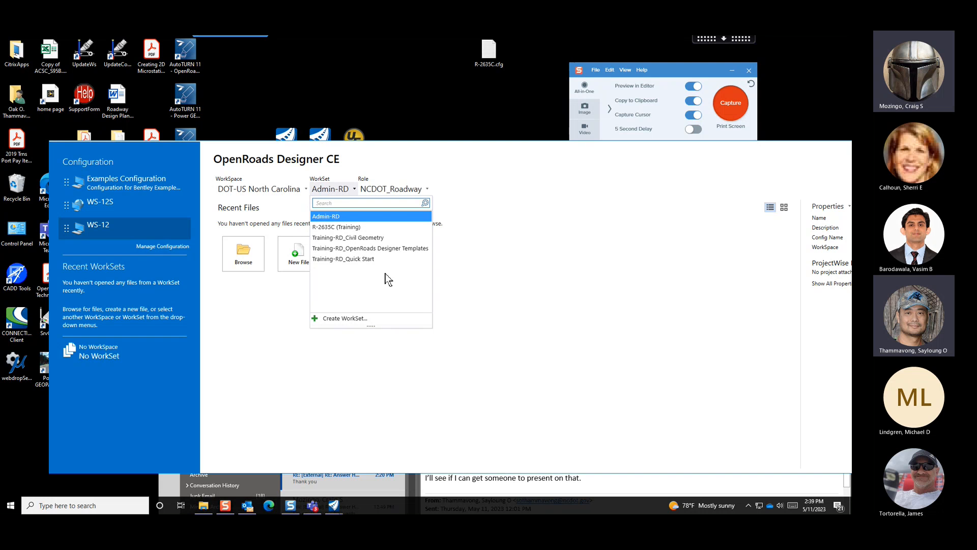
left_click(540, 289)
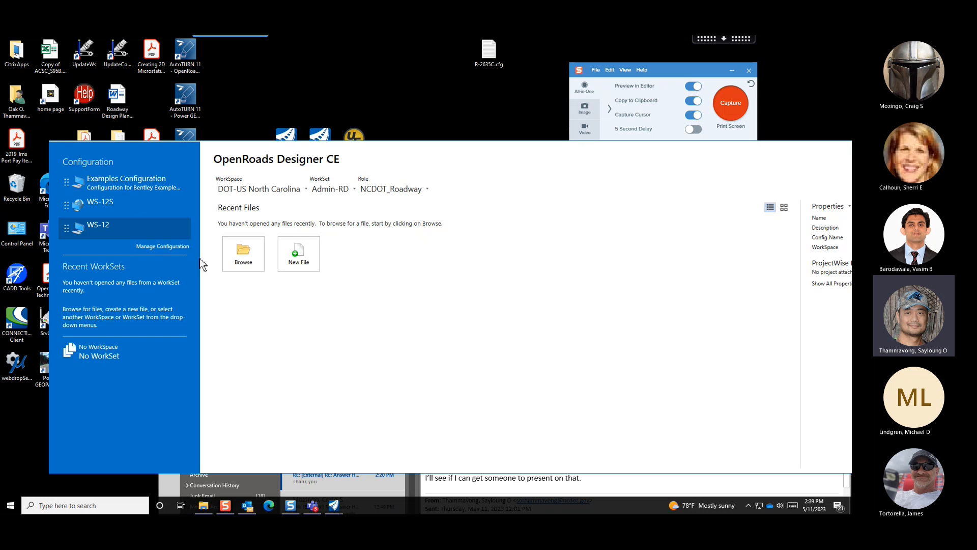
Start a new local configuration named WS-12V2
left_click(181, 248)
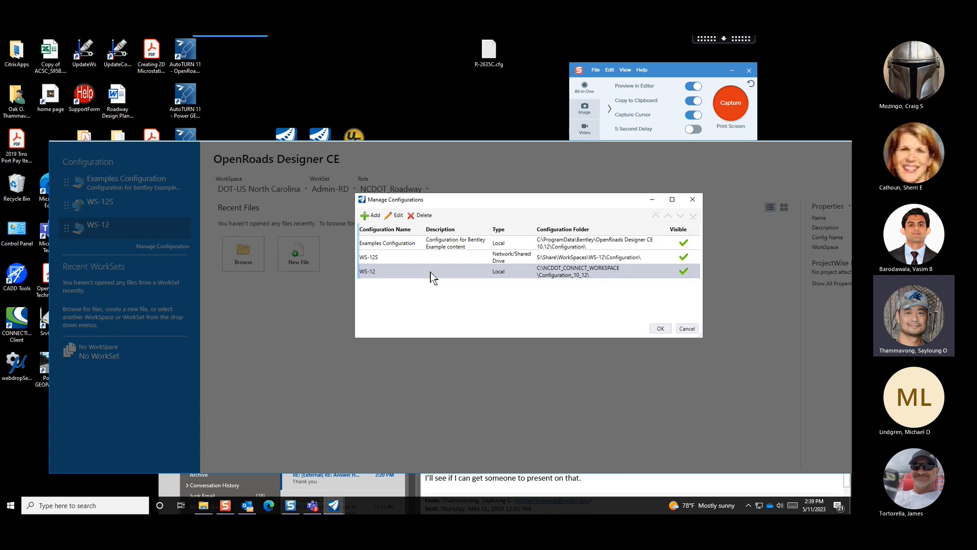
left_click(370, 215)
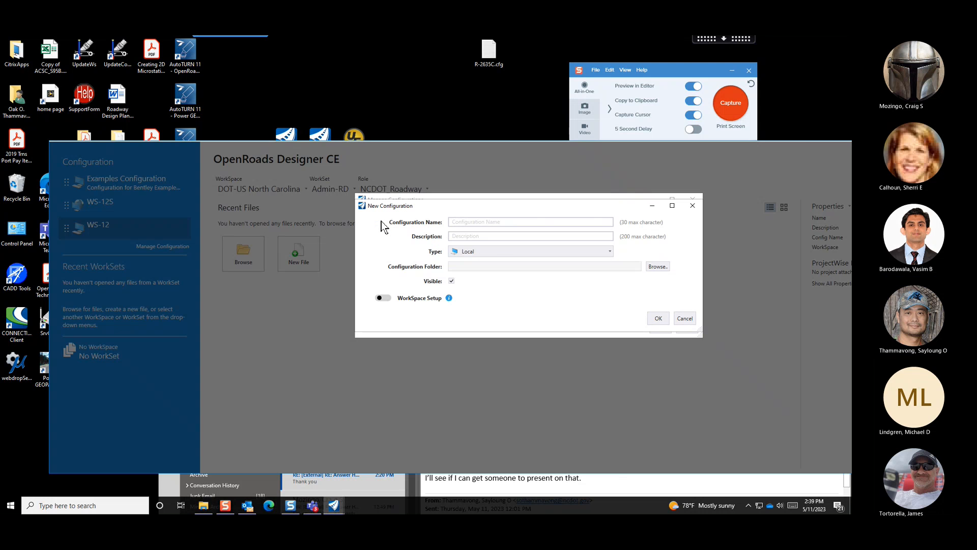
left_click(480, 237)
left_click(487, 224)
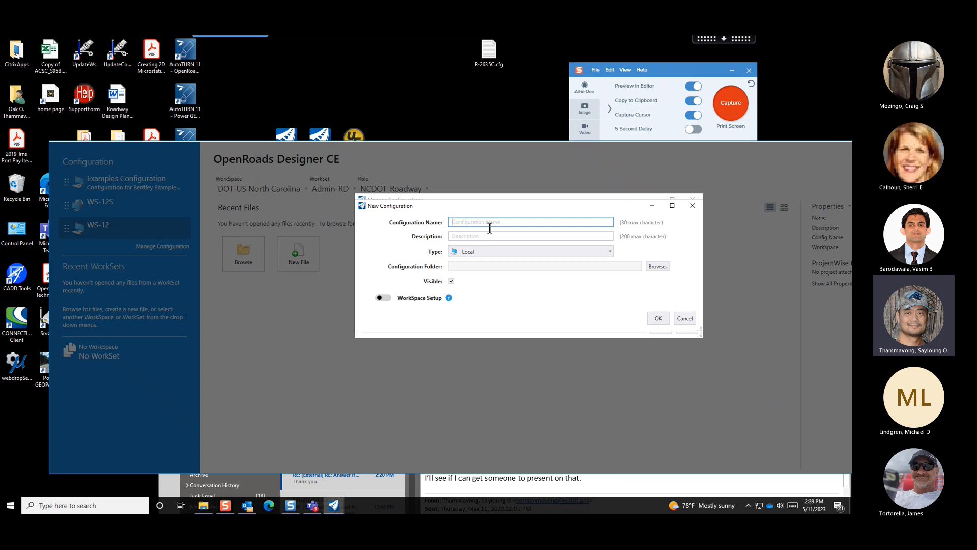
type("WS-12V2")
Try to set the new configuration's folder to Configuration_10_12 inside C:\NCDOT_CONNECT_WORKSPACE
left_click(660, 268)
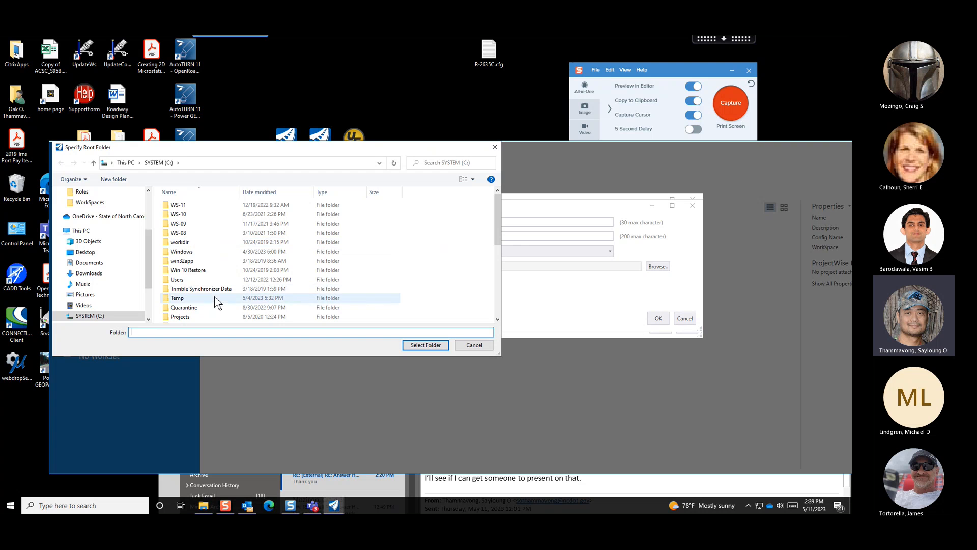
scroll(224, 265, "down", 3)
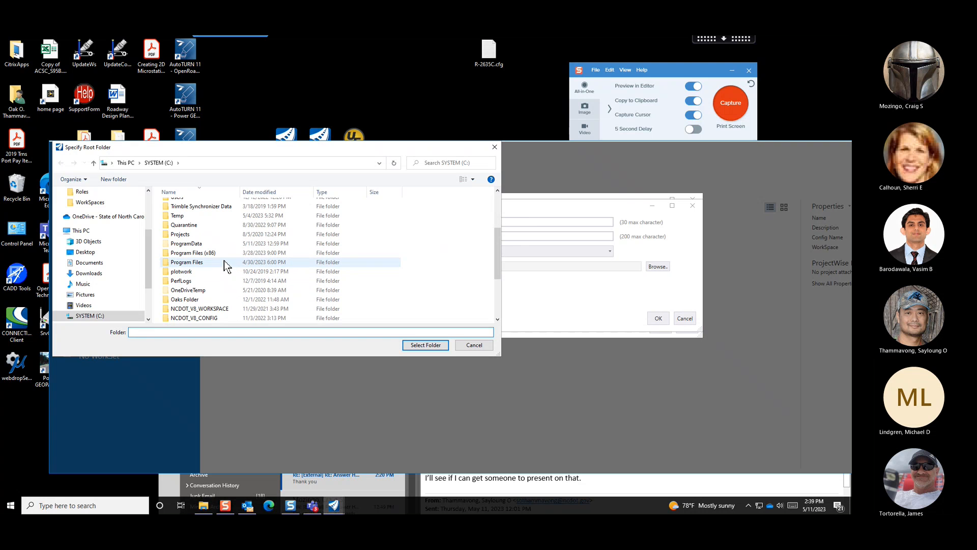
scroll(229, 294, "down", 1)
left_click(230, 291)
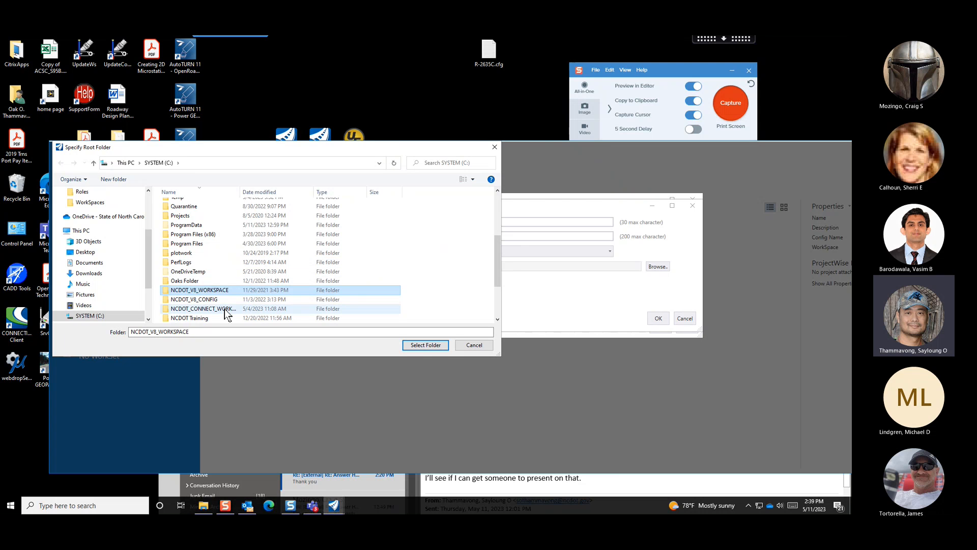
double_click(226, 311)
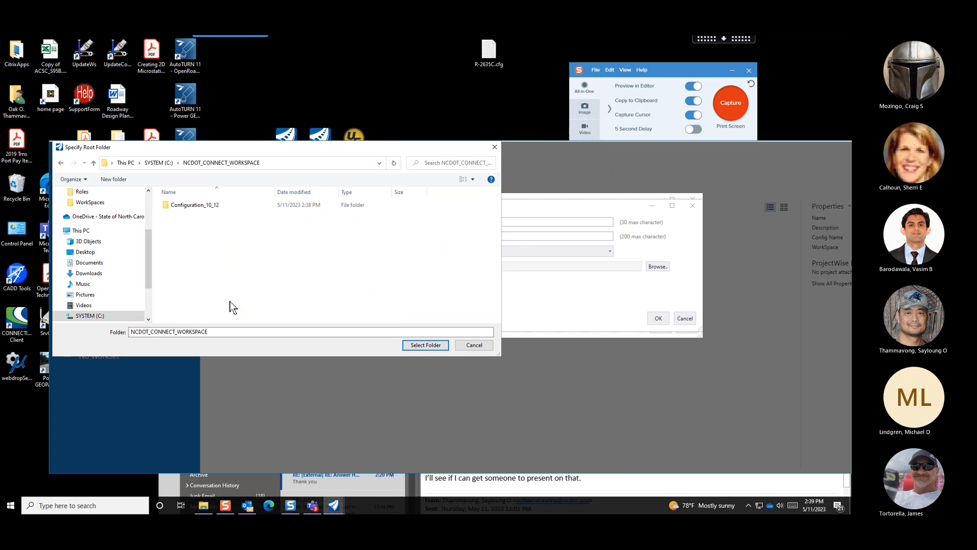
left_click(226, 208)
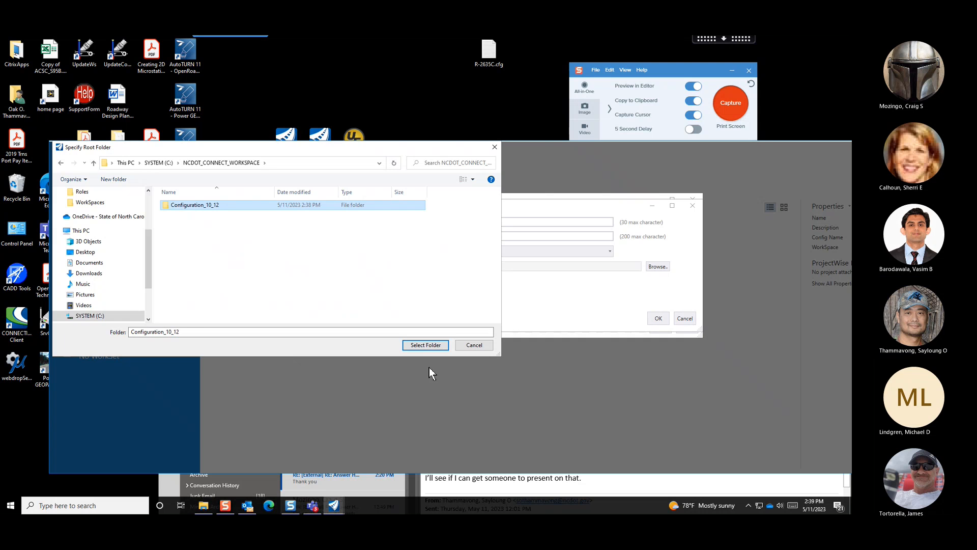
left_click(423, 347)
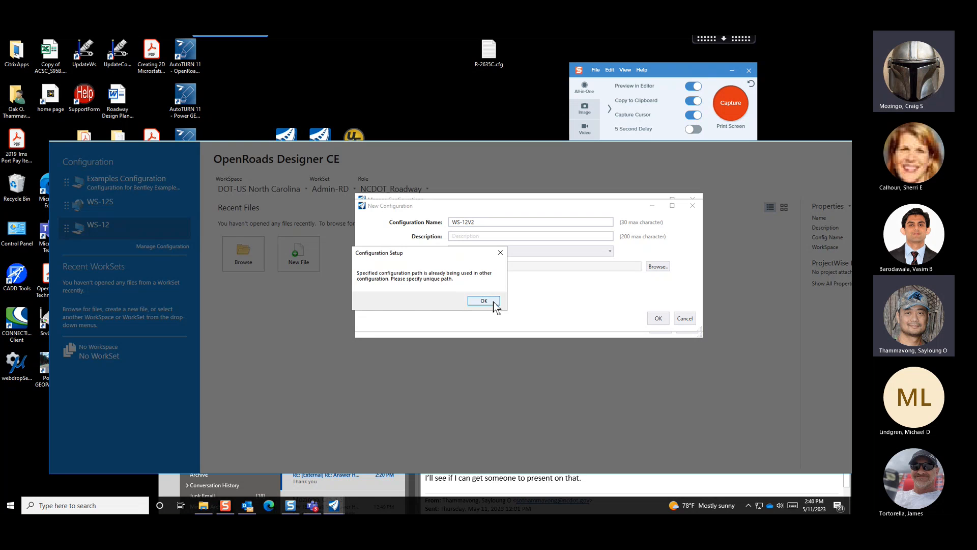
left_click(491, 301)
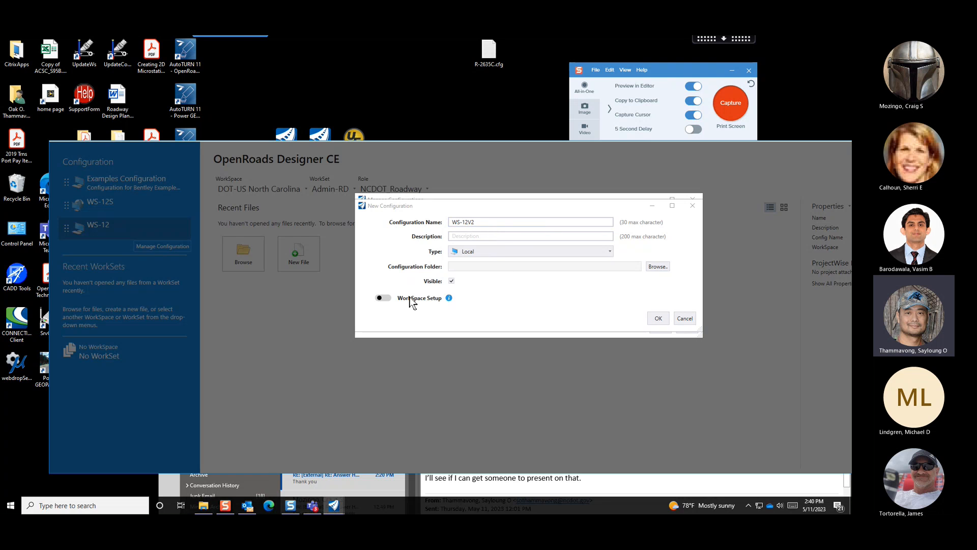
Turn on WorkSpace Setup for the new configuration, discard it and leave the configuration manager
left_click(384, 298)
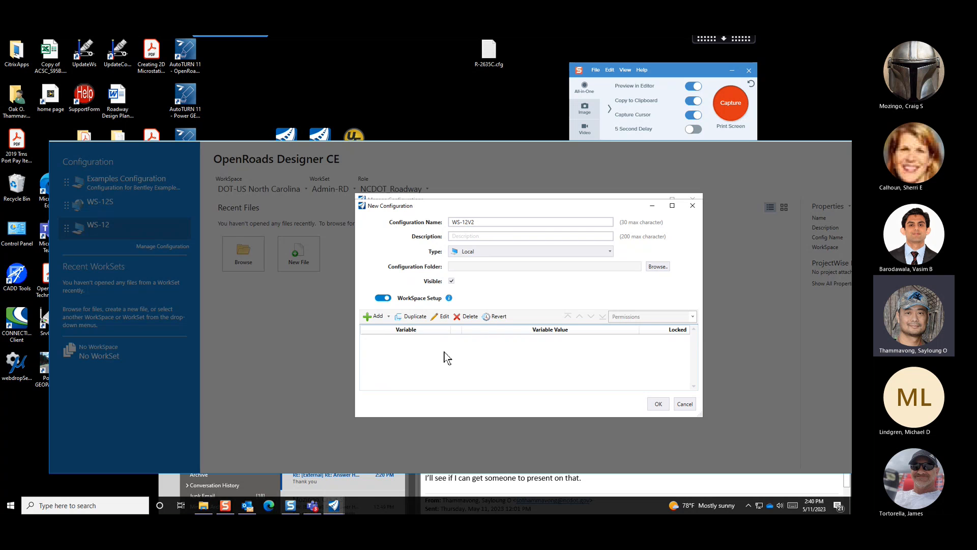
left_click(684, 404)
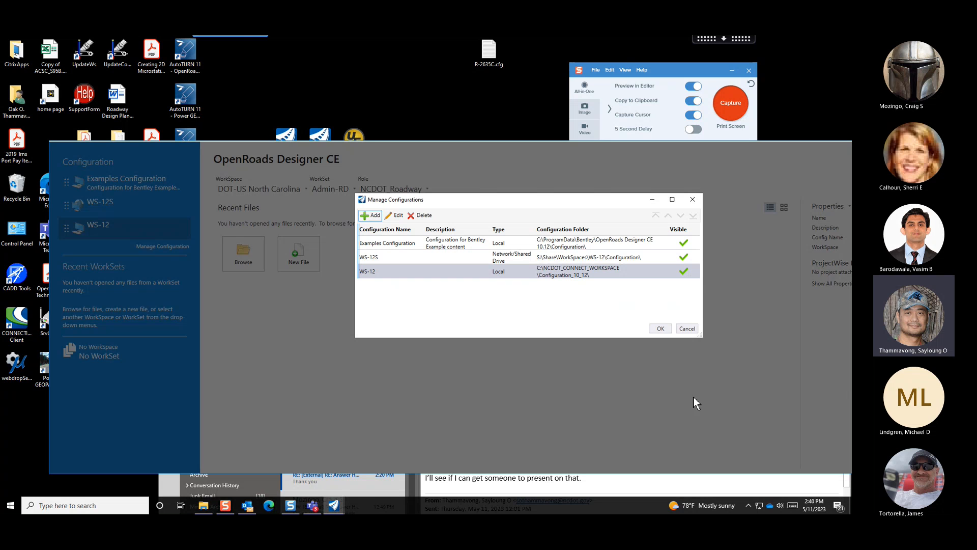
left_click(687, 329)
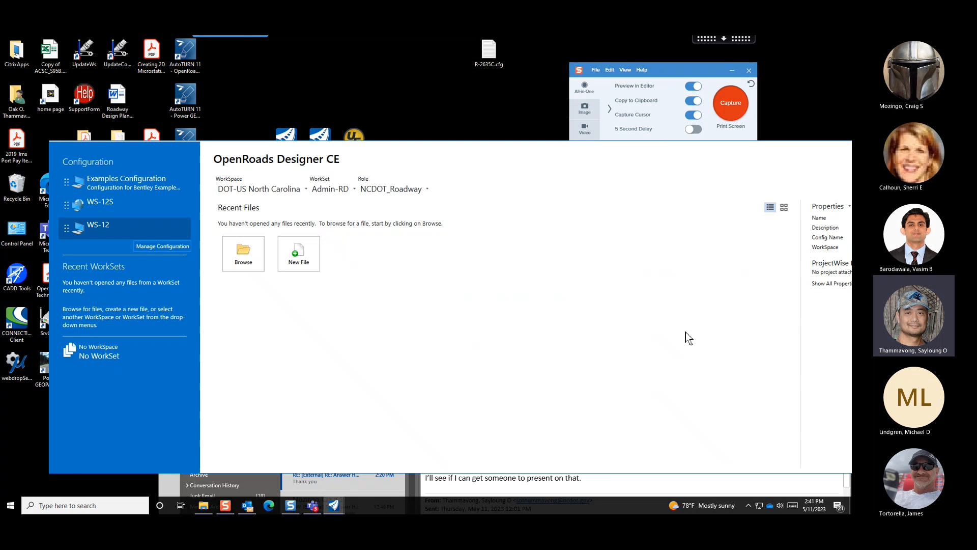
Open the WS-12 configuration for editing, turn on its WorkSpace Setup and select the _USTN_WORKSETSROOT variable
left_click(203, 505)
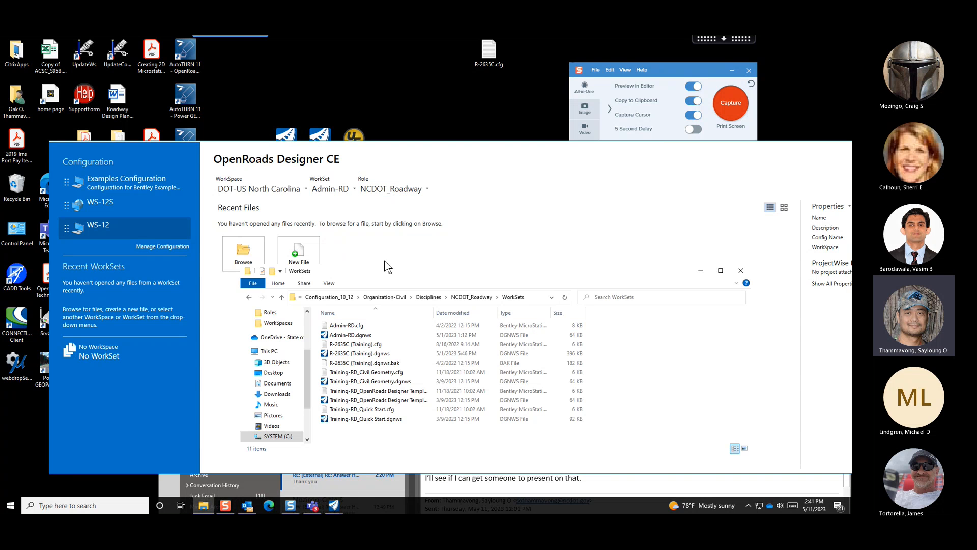
left_click(422, 256)
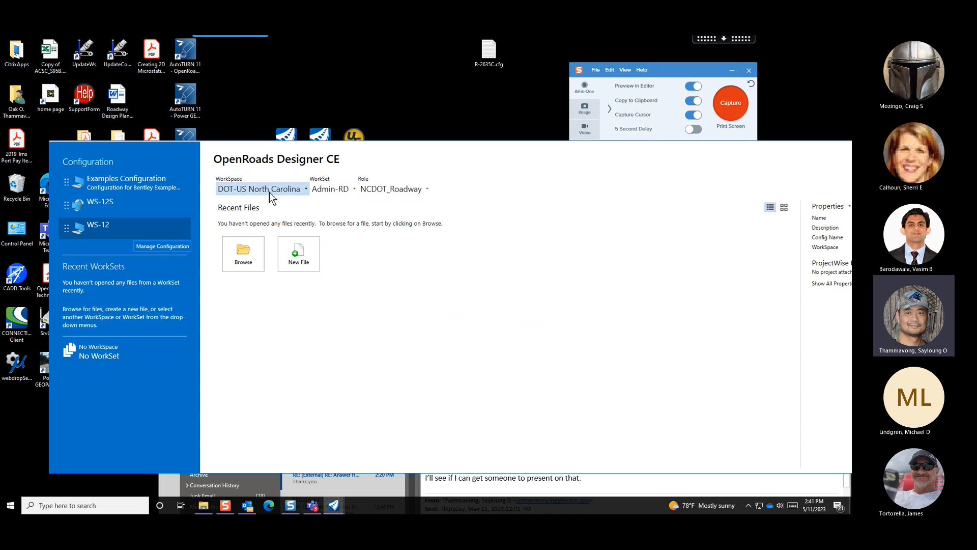
left_click(171, 246)
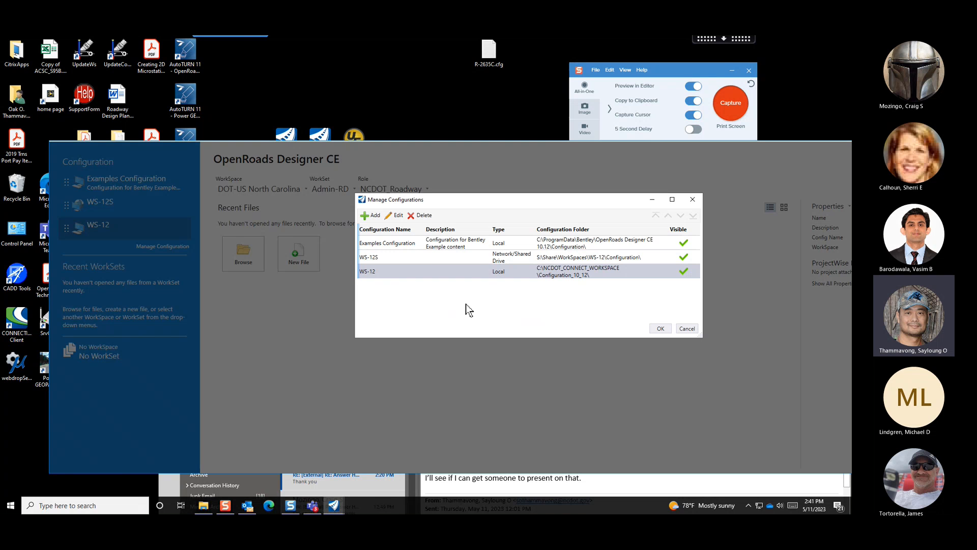
left_click(394, 215)
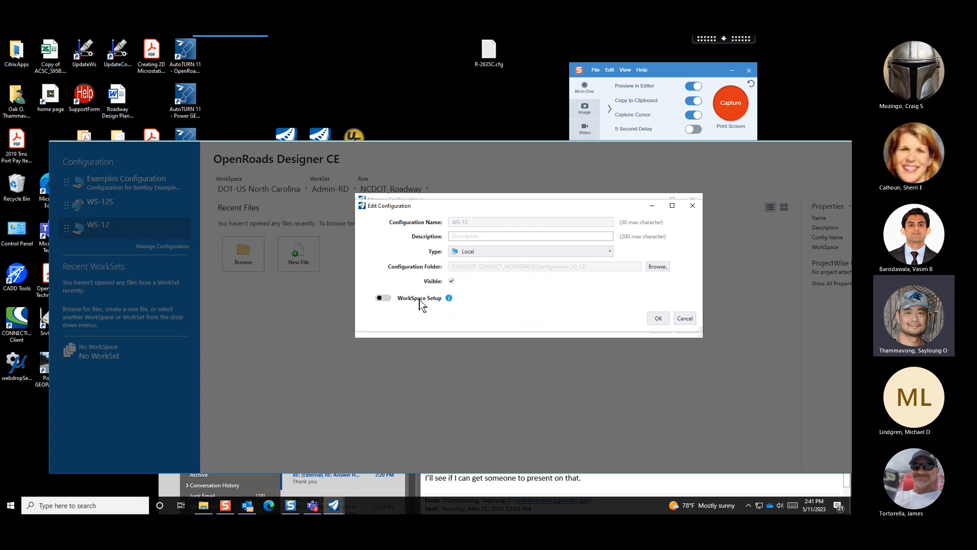
left_click(384, 298)
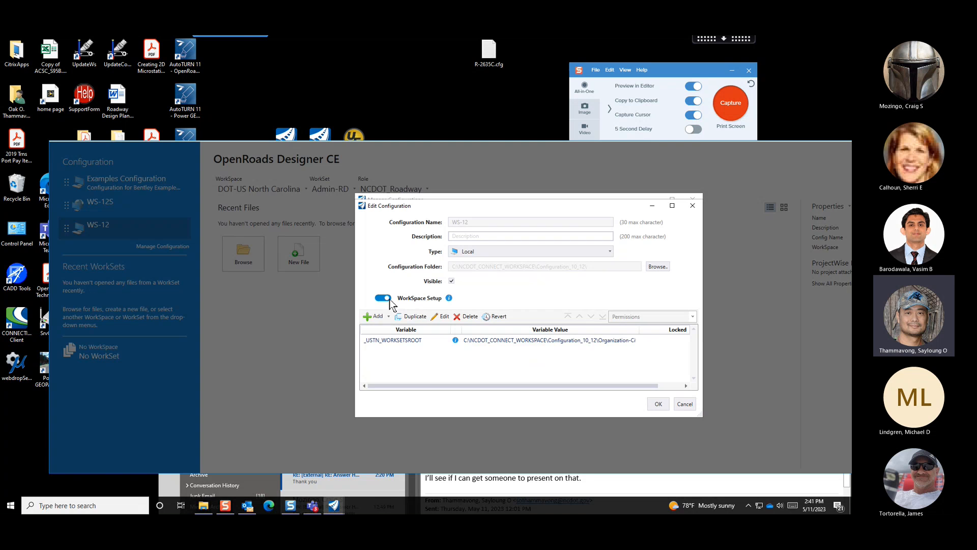
left_click(450, 342)
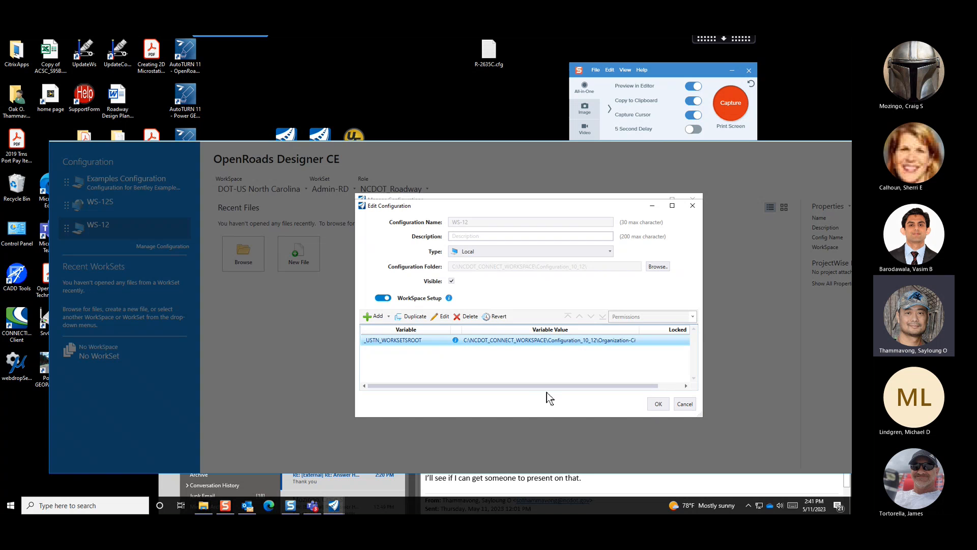
Locate WorkSpacesetup.cfg in C:\NCDOT_CONNECT_WORKSPACE\Configuration_10_12, show the folder's full path, and return to the configuration editor
left_click(204, 507)
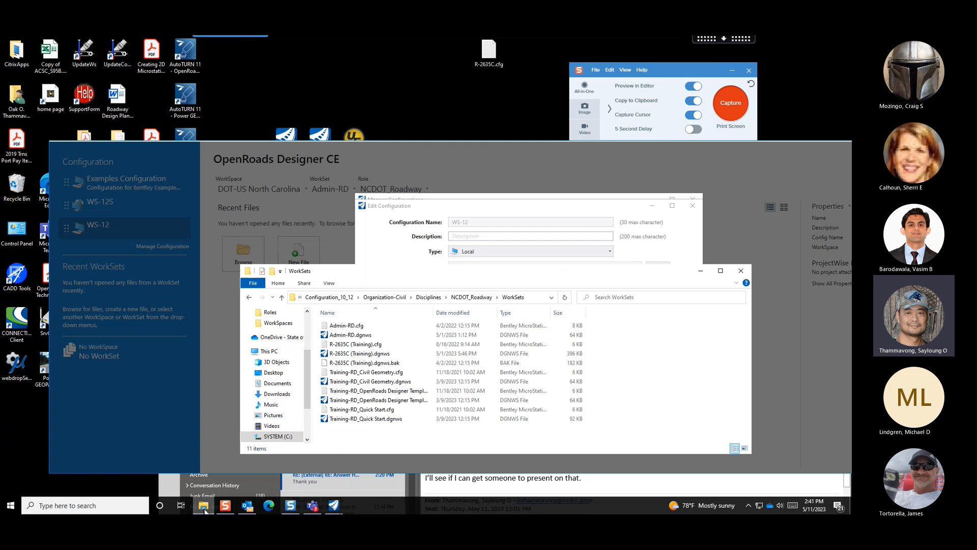
left_click(344, 299)
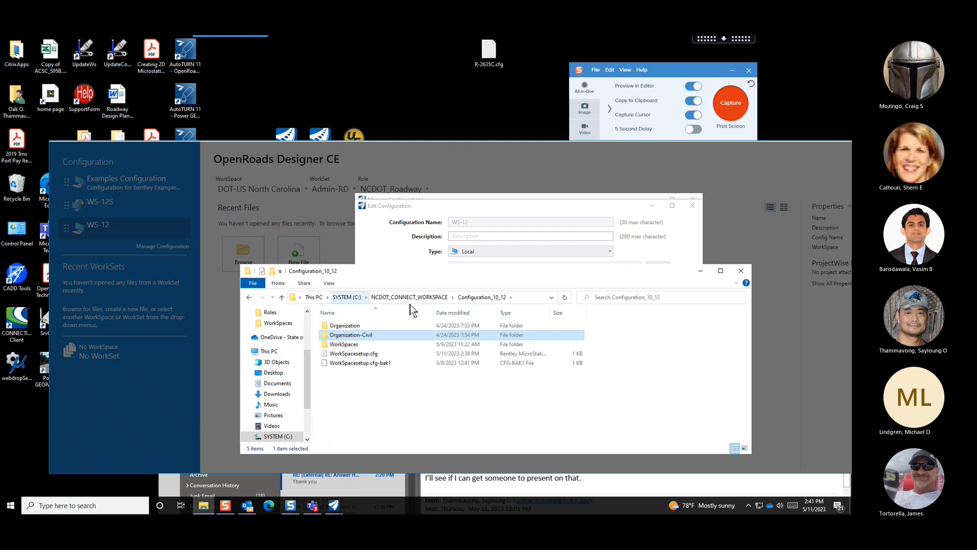
left_click(400, 354)
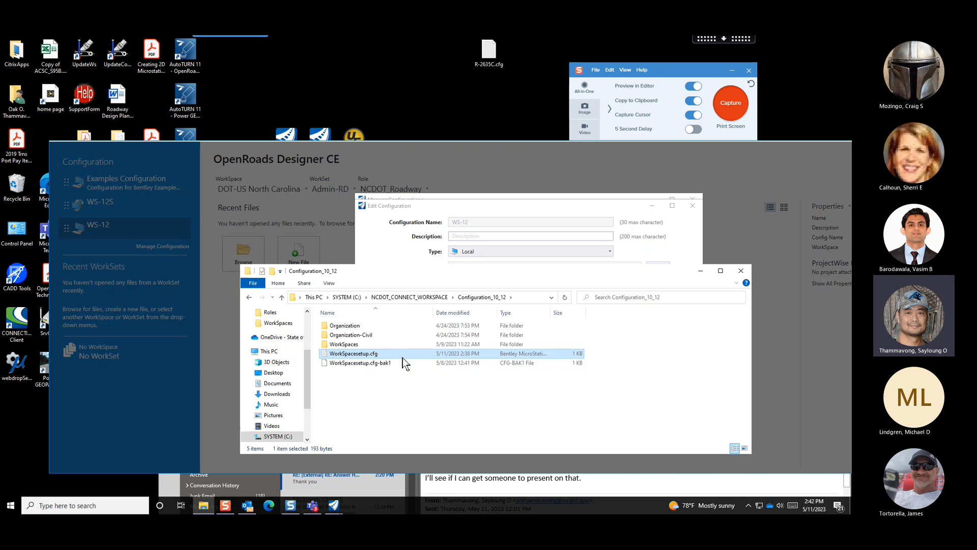
left_click(382, 224)
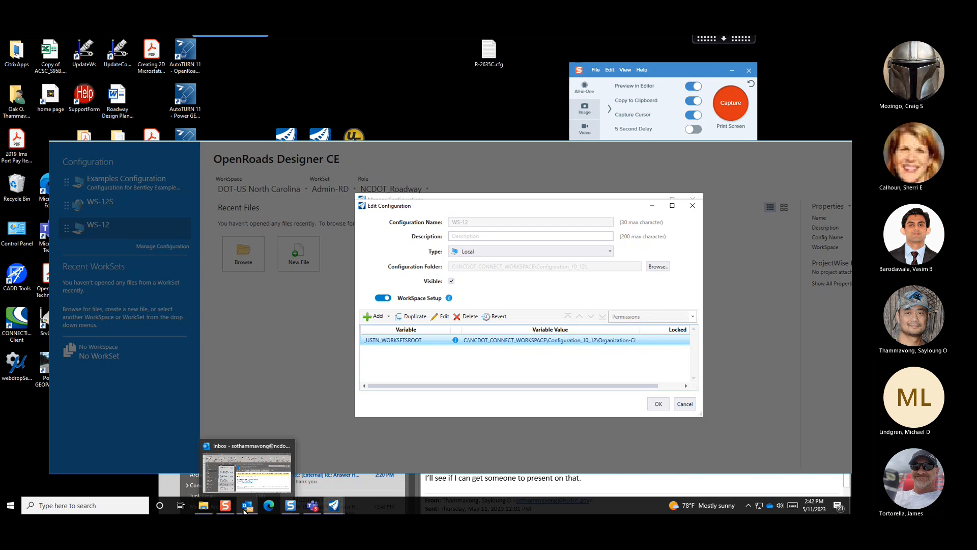
left_click(209, 506)
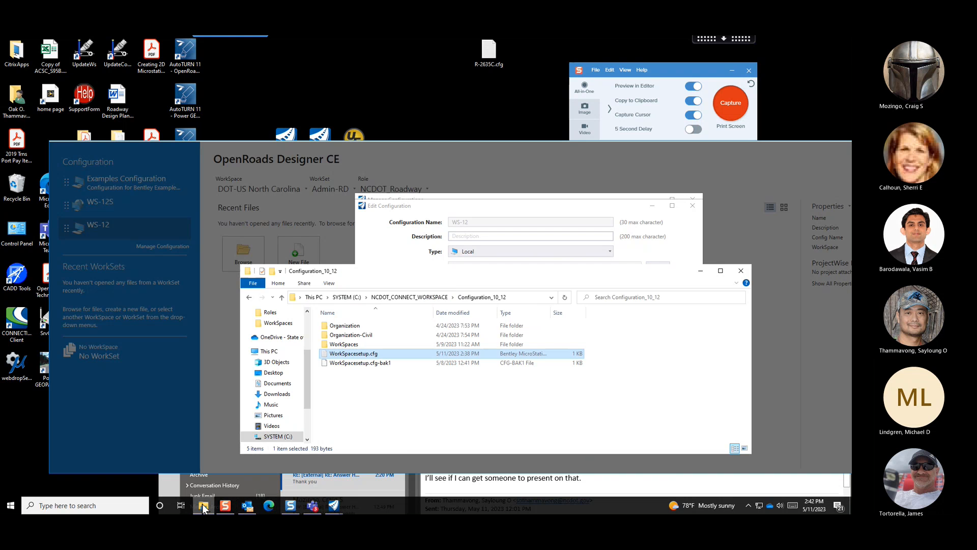
left_click(377, 356)
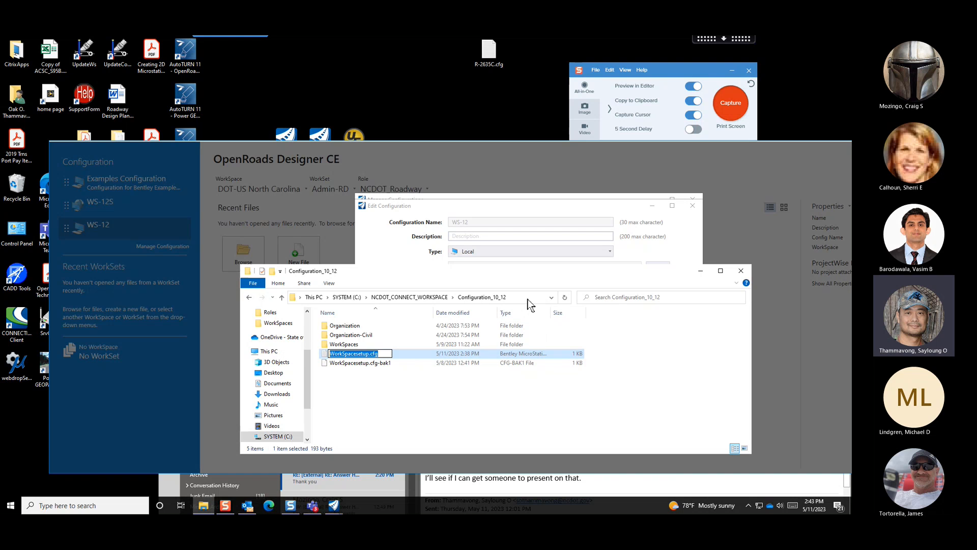
left_click(512, 297)
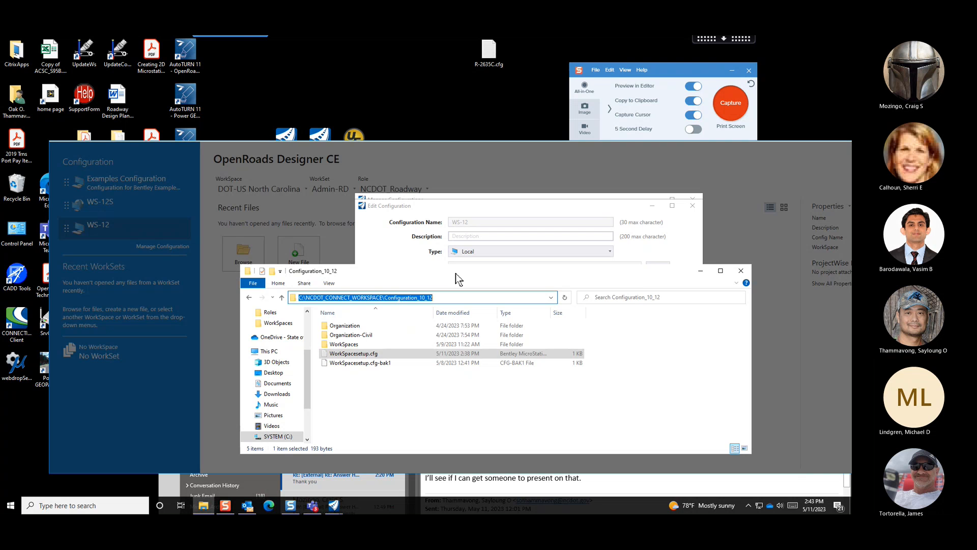
left_click_drag(457, 270, 437, 290)
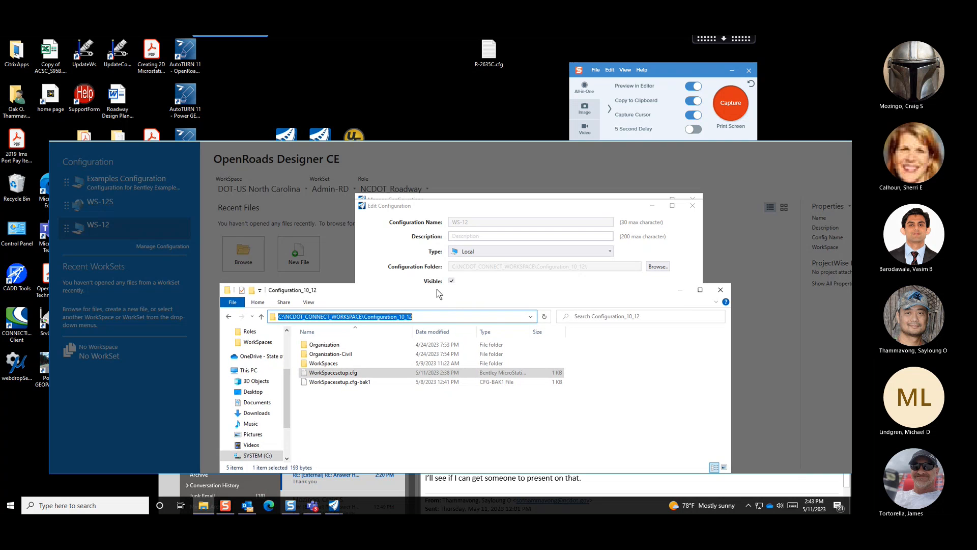
left_click(680, 290)
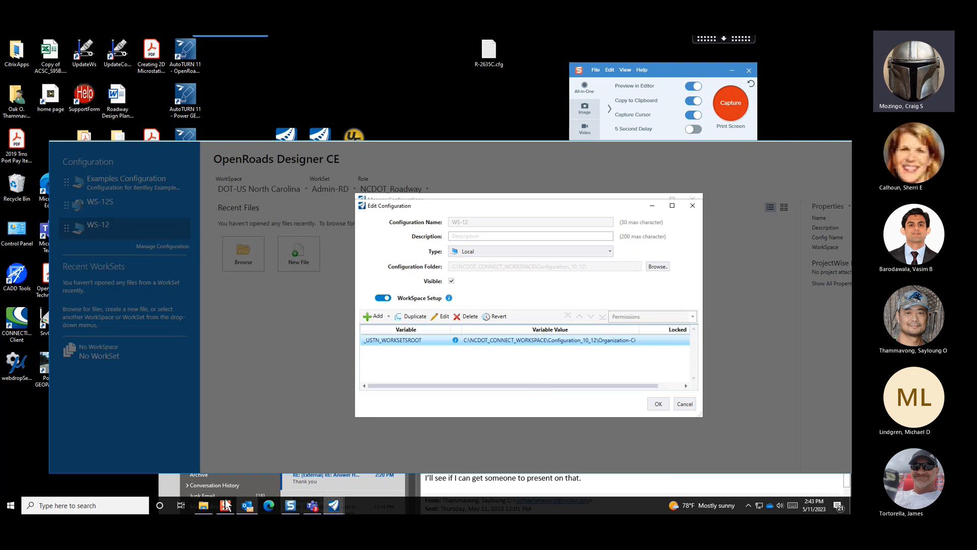
Accept the WS-12 configuration with WorkSpace Setup turned on
mouse_move(203, 509)
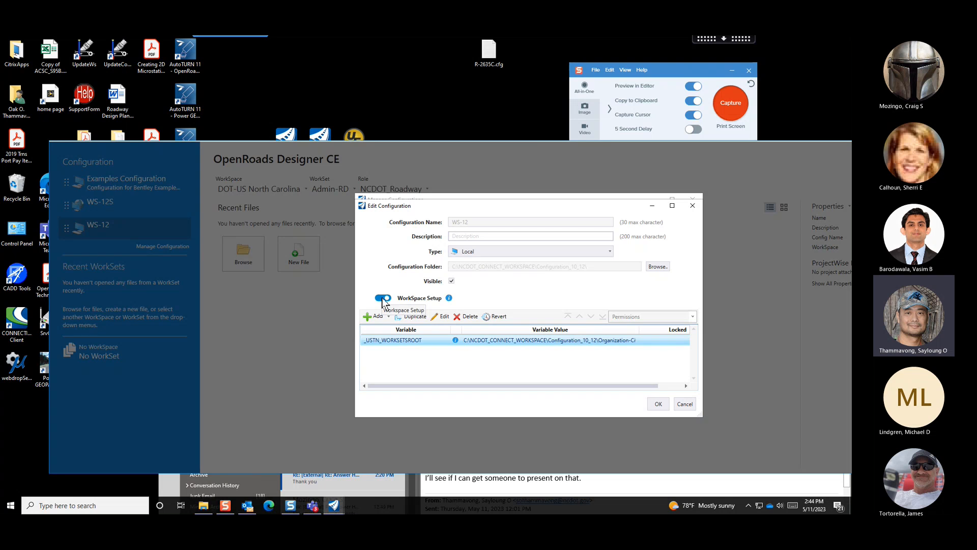
left_click(661, 404)
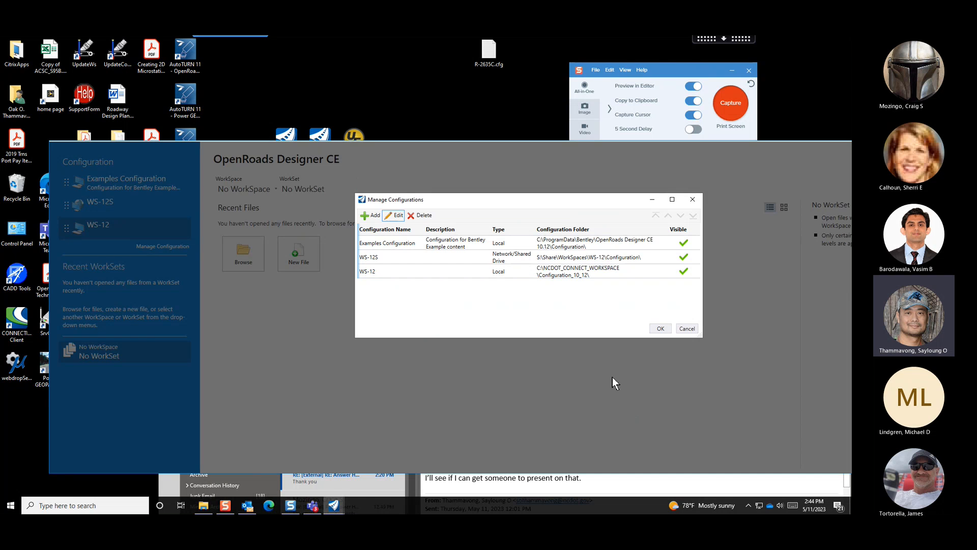
Reopen WS-12 for editing, switch WorkSpace Setup on and off several times, and save the configuration with it off
left_click(407, 273)
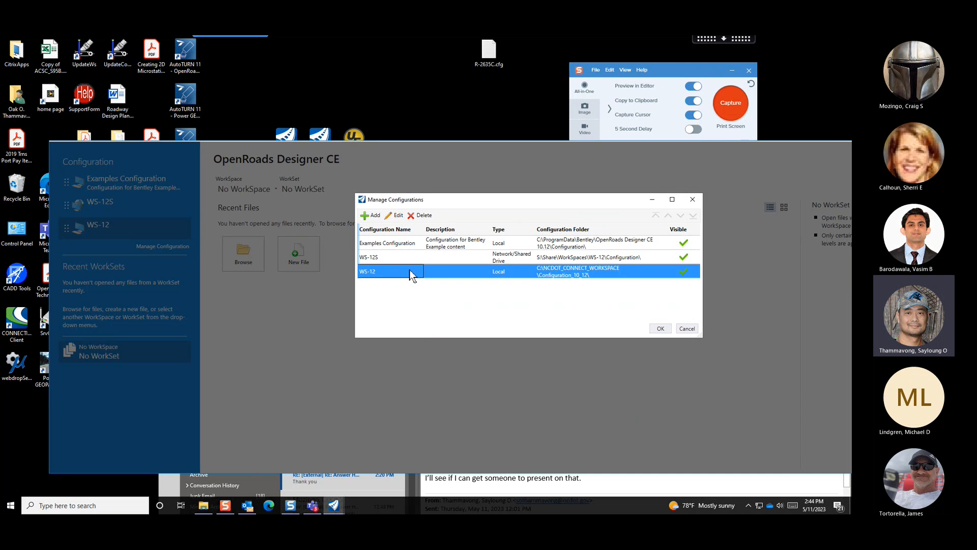
left_click(395, 215)
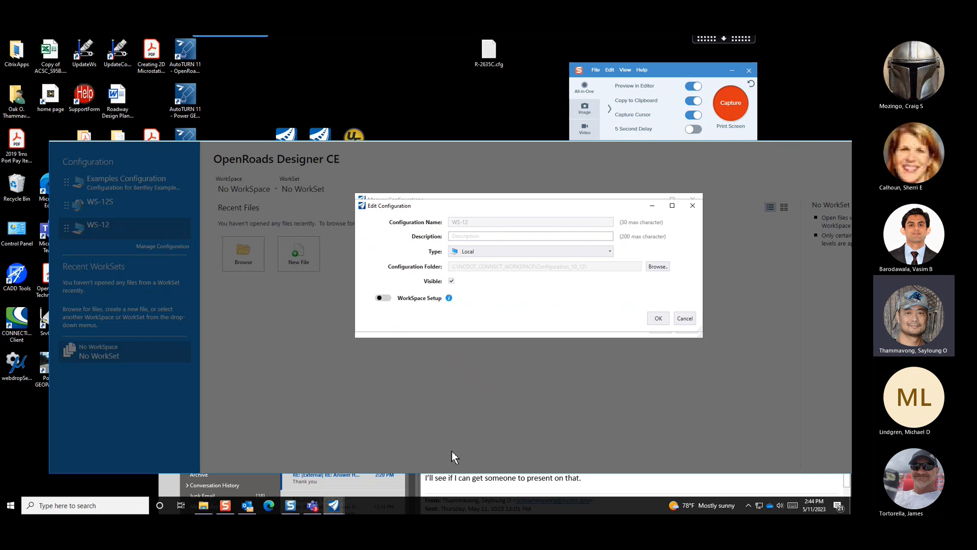
left_click(384, 298)
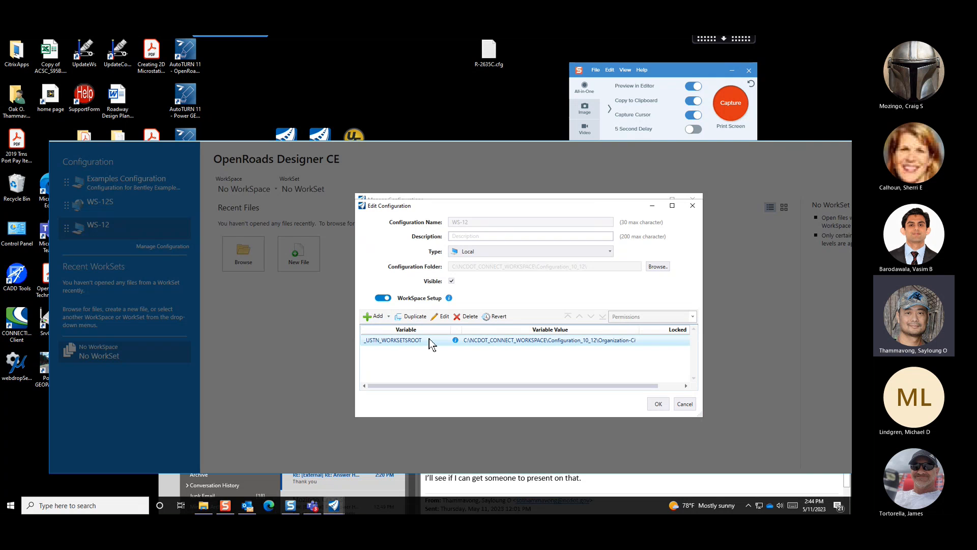
left_click(383, 298)
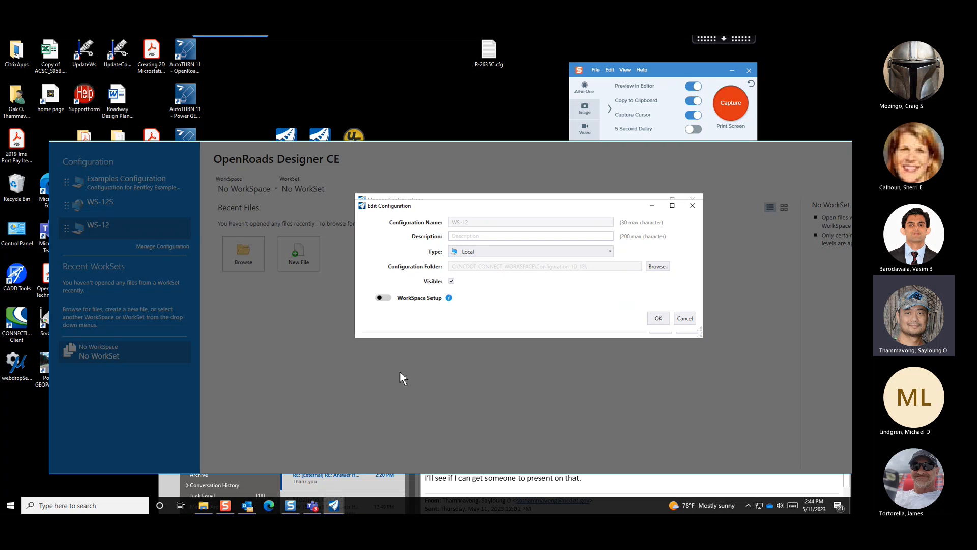
left_click(385, 299)
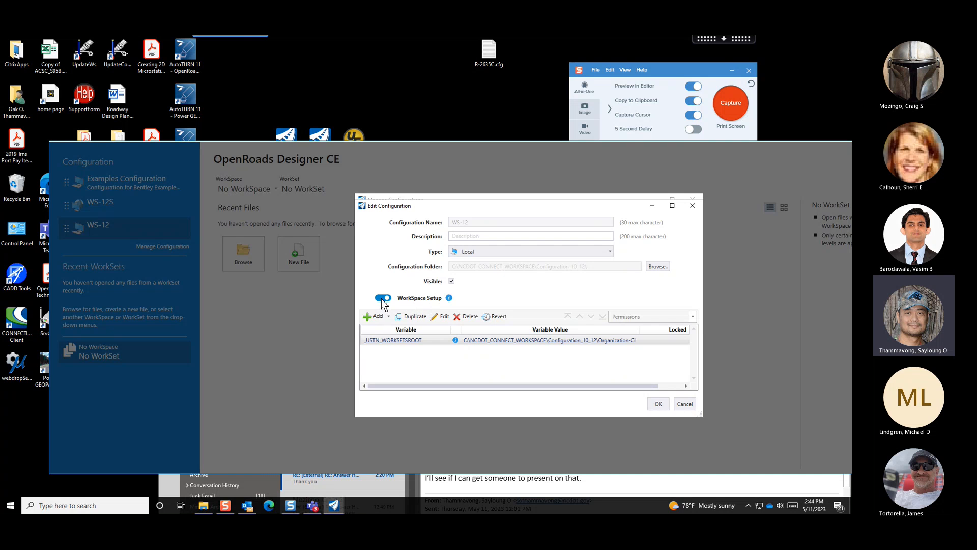
left_click(385, 300)
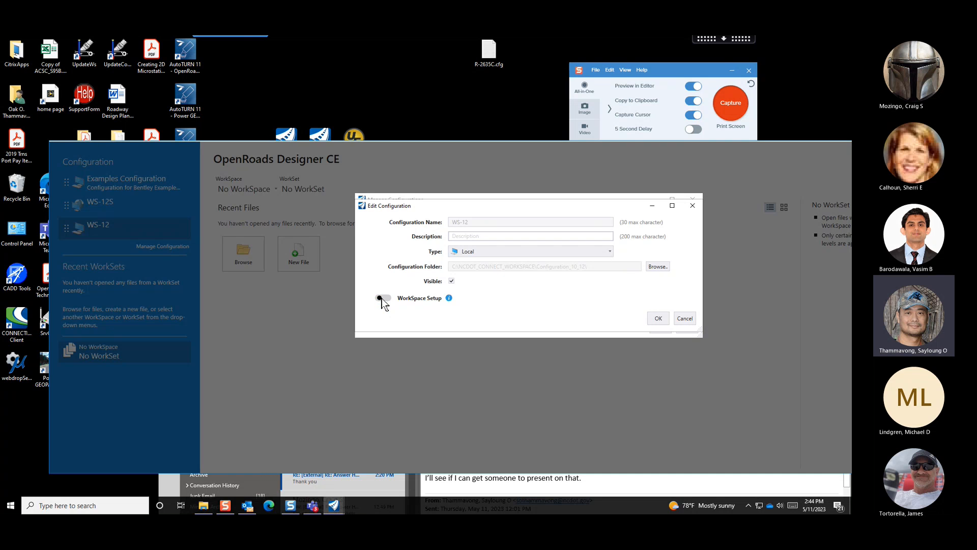
left_click(381, 299)
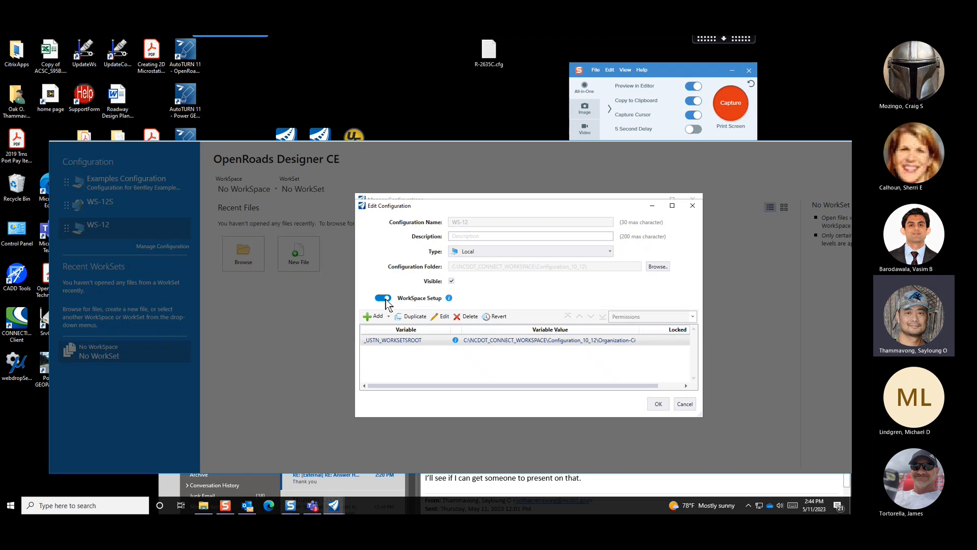
left_click(382, 299)
left_click(384, 300)
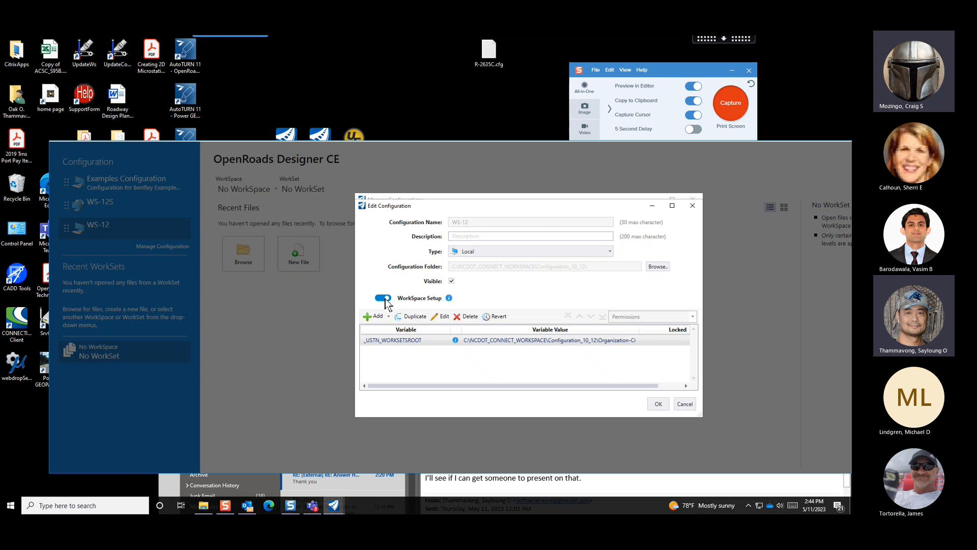
left_click(383, 300)
left_click(385, 300)
left_click(391, 341)
left_click(383, 298)
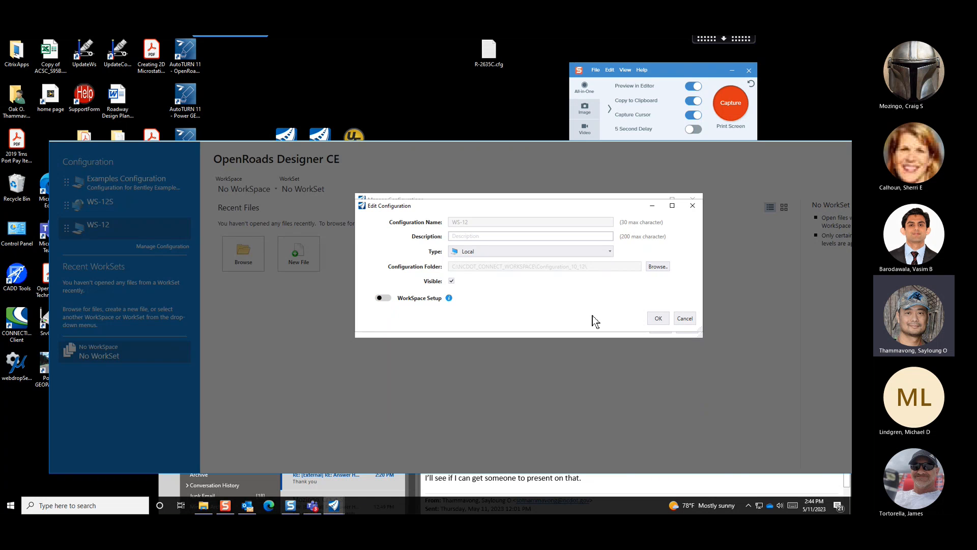
left_click(661, 320)
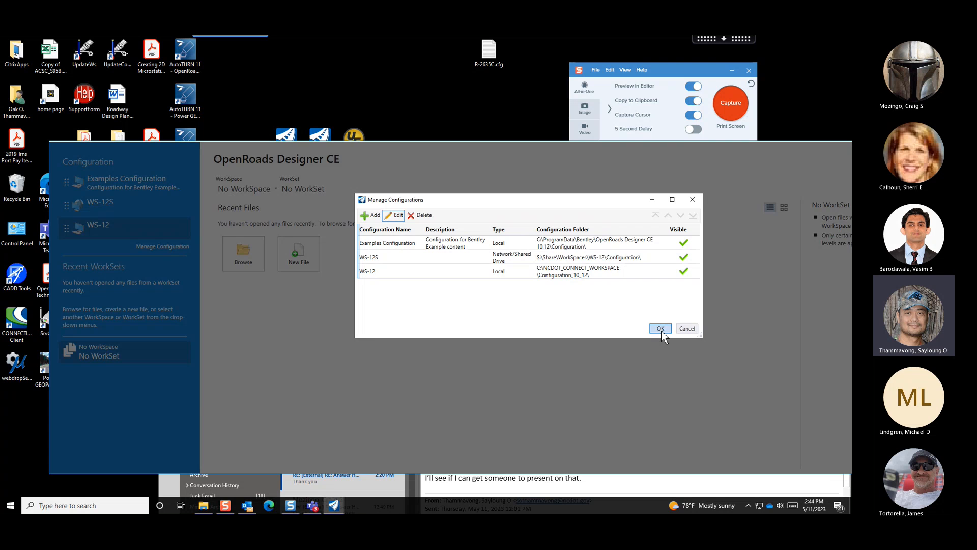
left_click(661, 328)
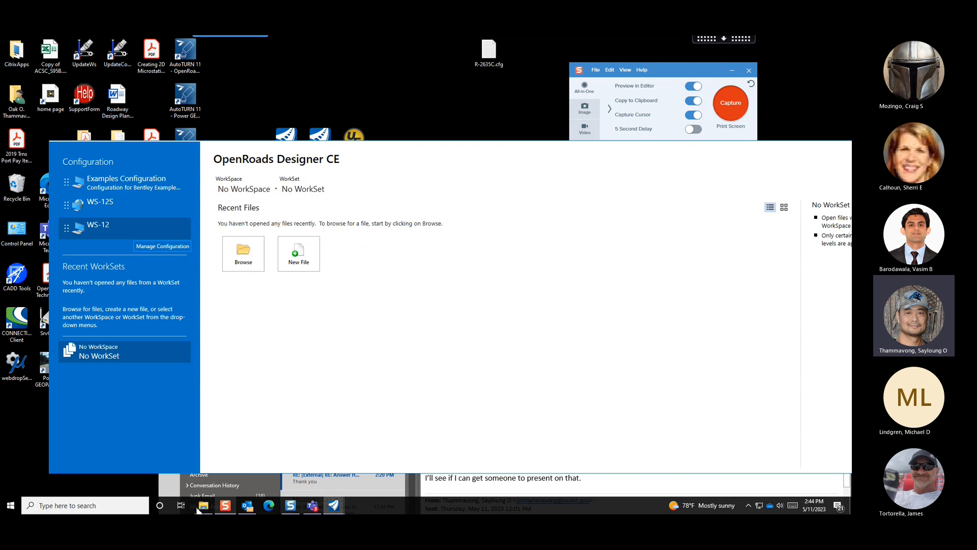
Open WorkSpacesetup.cfg from the Configuration_10_12 folder in UltraEdit, examine its _USTN_WORKSETSROOT lines and close it
left_click(202, 506)
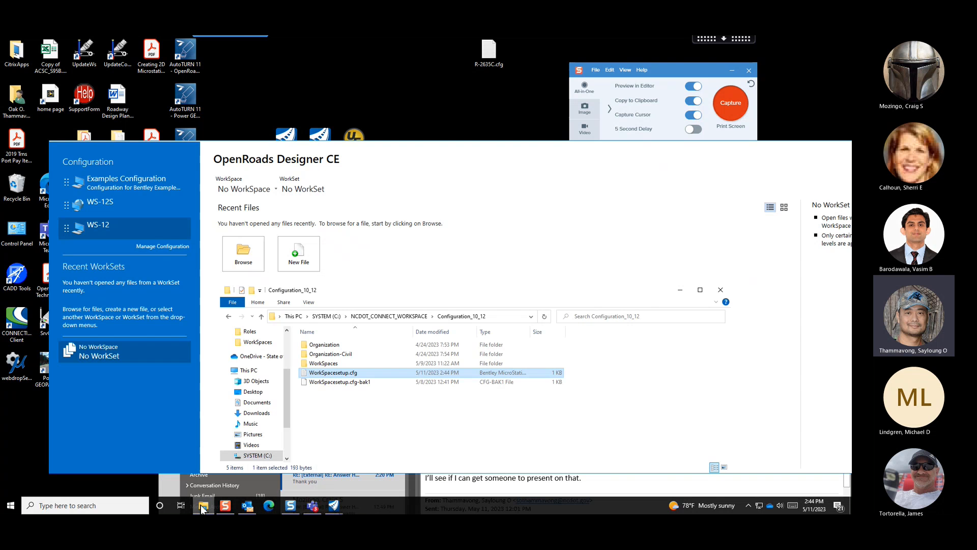
right_click(378, 375)
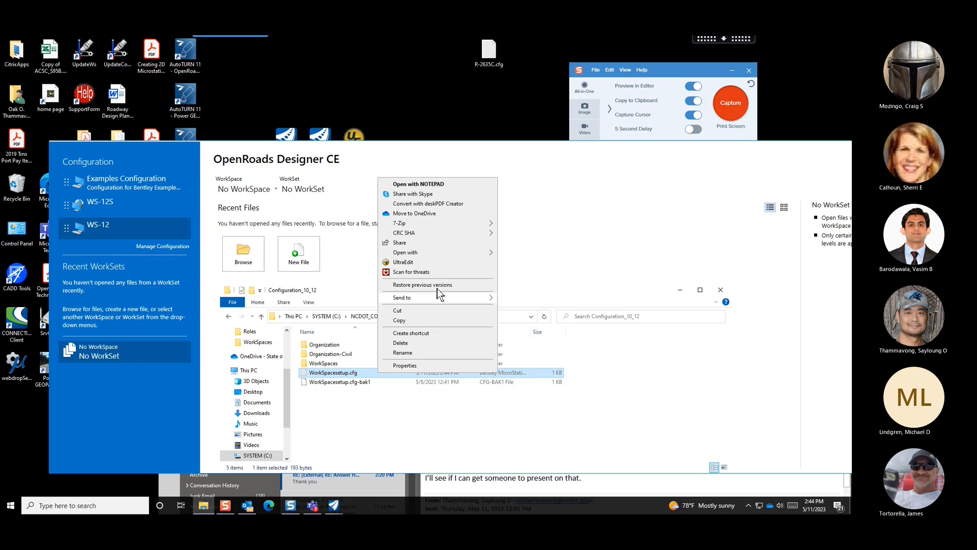
left_click(440, 264)
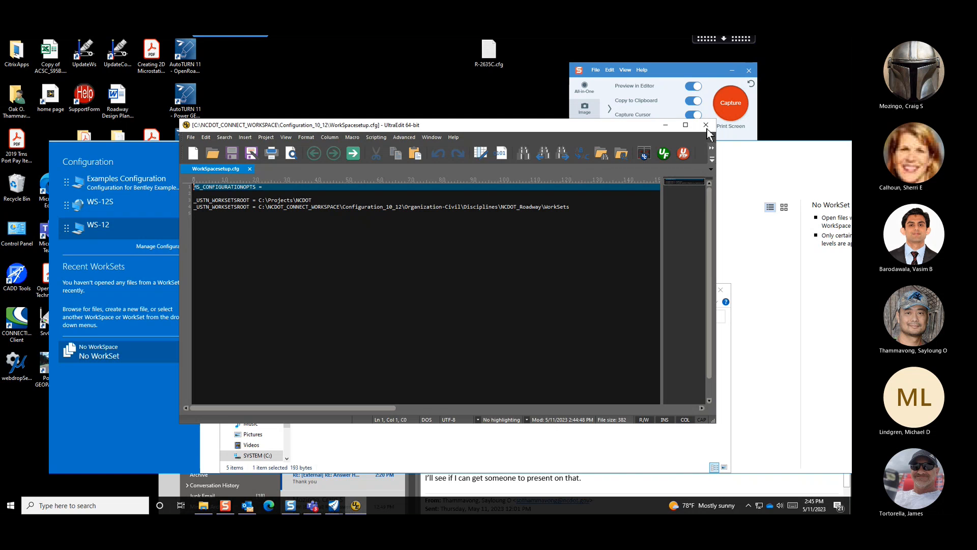
left_click(374, 87)
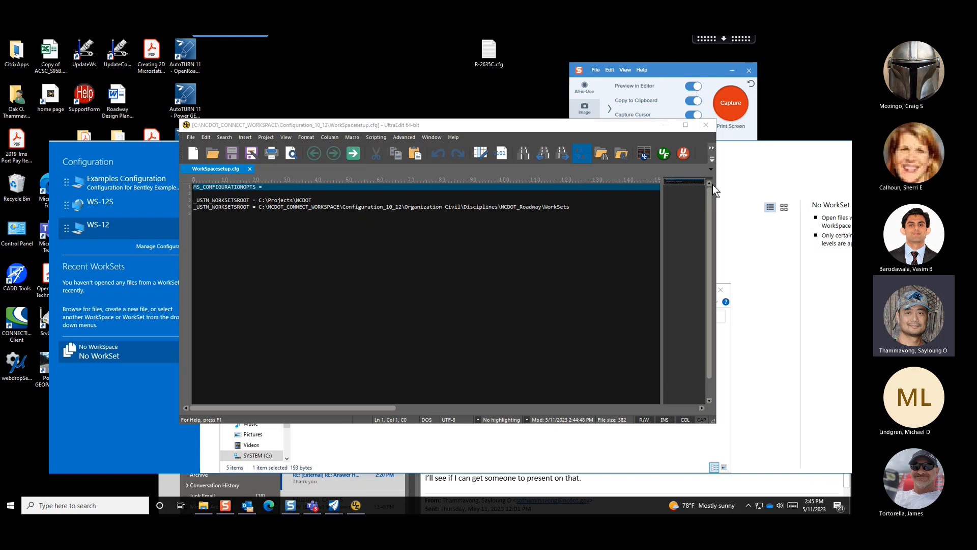
left_click(705, 124)
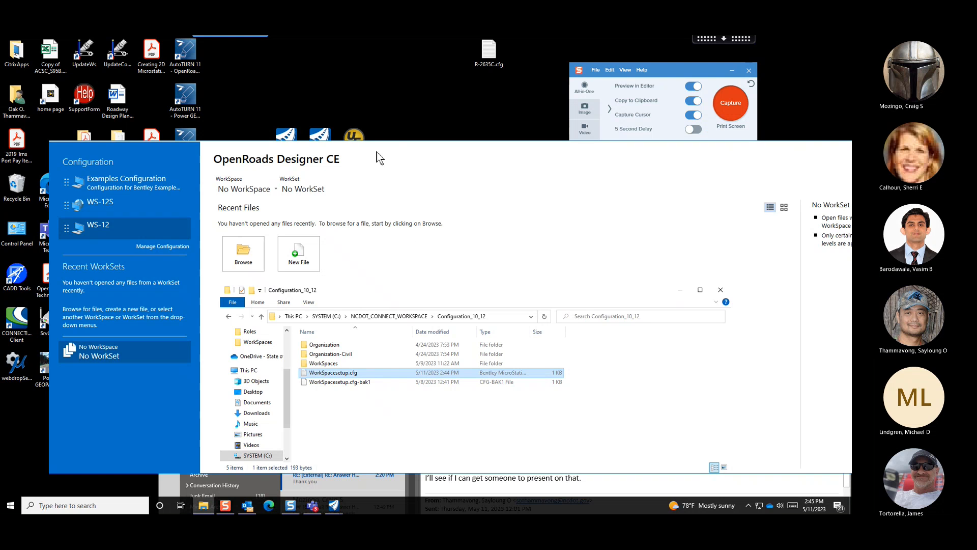
Select the WS-12S configuration and open the desktop file NCDOT_WorkSets.inp in UltraEdit
left_click_drag(398, 145, 434, 224)
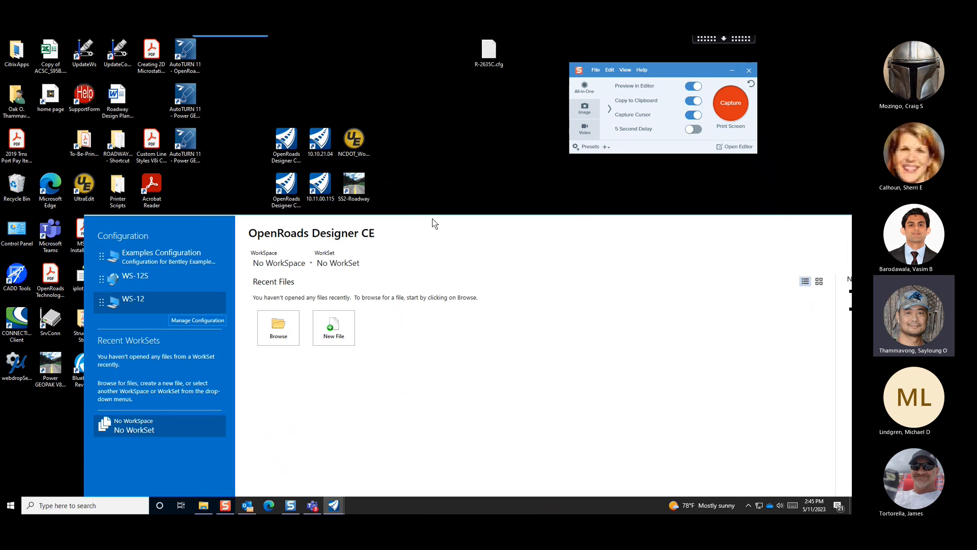
left_click(353, 141)
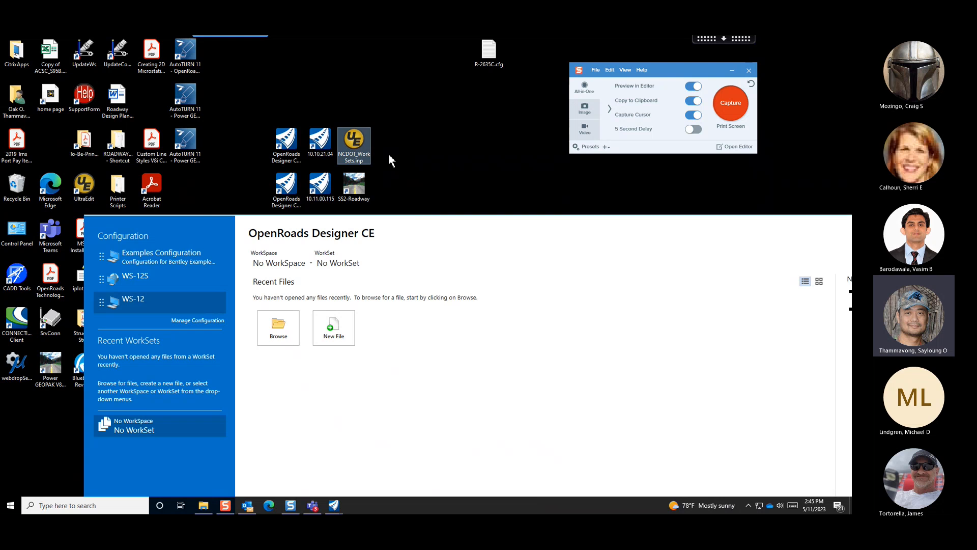
left_click(174, 279)
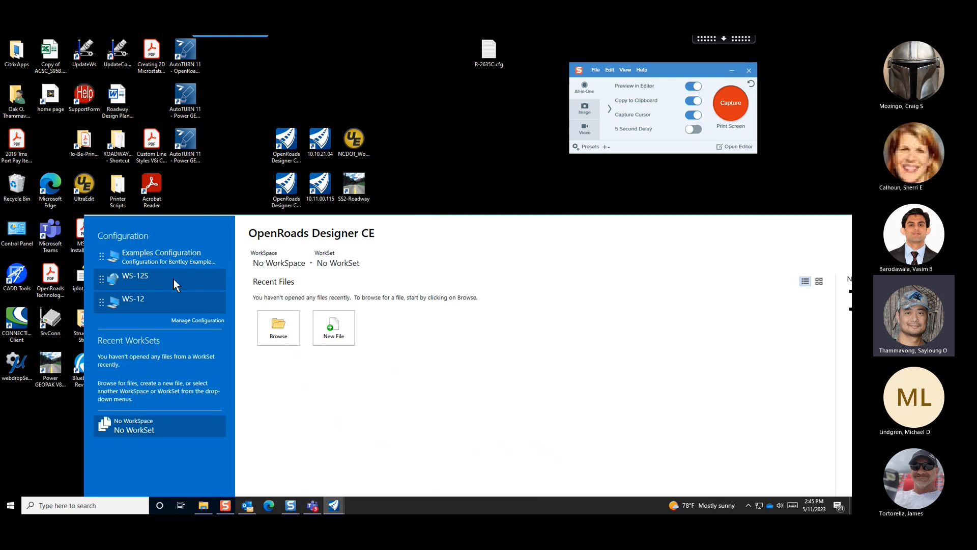
left_click(350, 140)
double_click(350, 139)
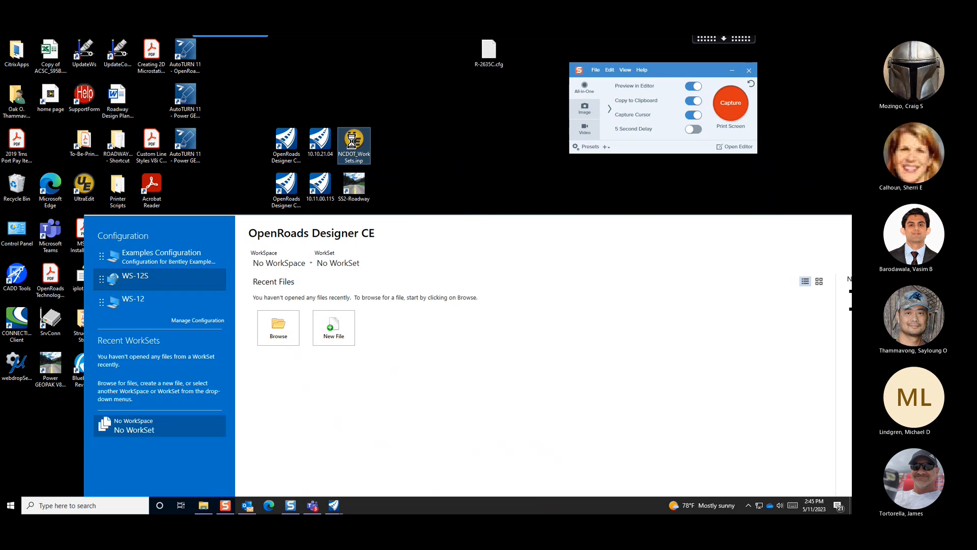
right_click(351, 139)
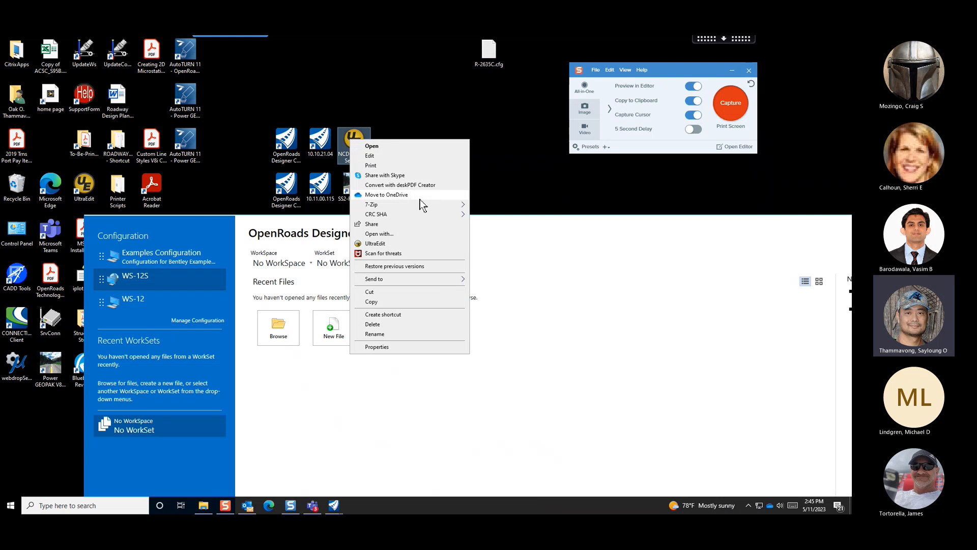
left_click(412, 245)
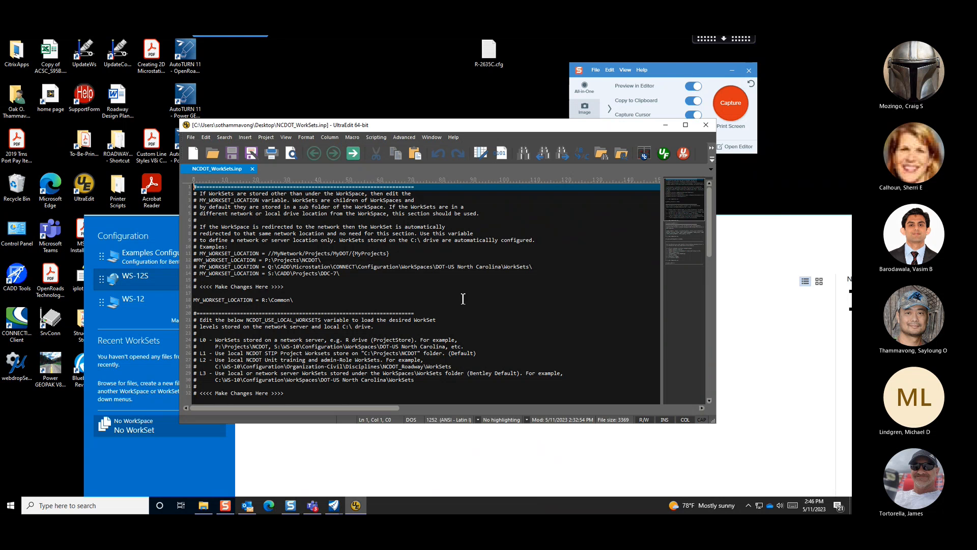
Place the cursor at the end of the NCDOT_USE_LOCAL_WORKSETS line and move UltraEdit clear of the OpenRoads Designer start page
scroll(461, 300, "down", 3)
scroll(461, 299, "down", 1)
left_click(331, 339)
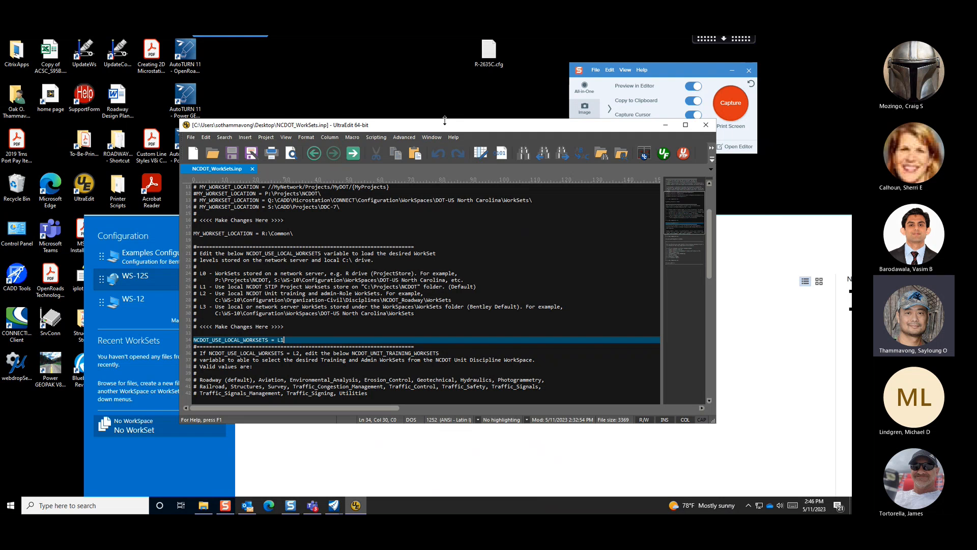
left_click_drag(449, 129, 728, 324)
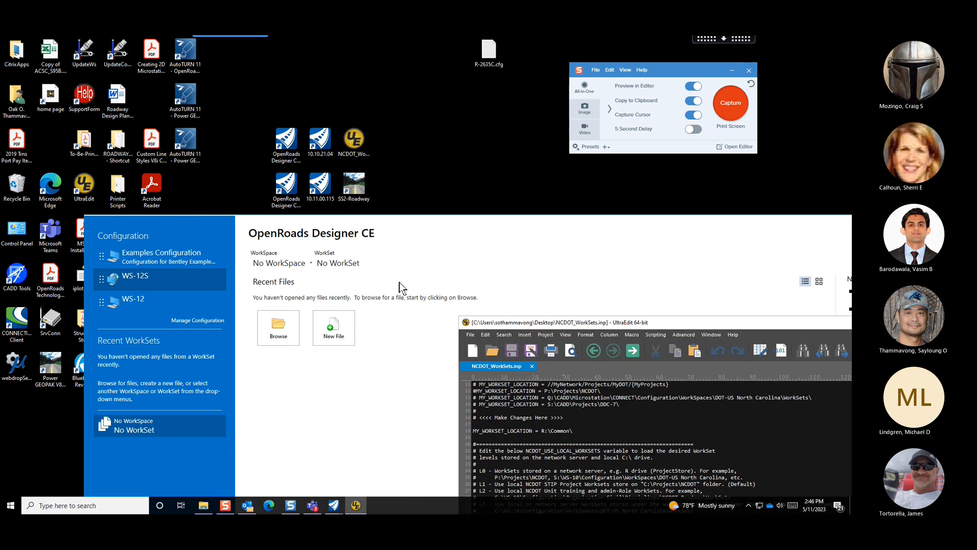
Choose the DOT-US North Carolina workspace under WS-12S, view its list of WorkSets, and close OpenRoads Designer
left_click(293, 265)
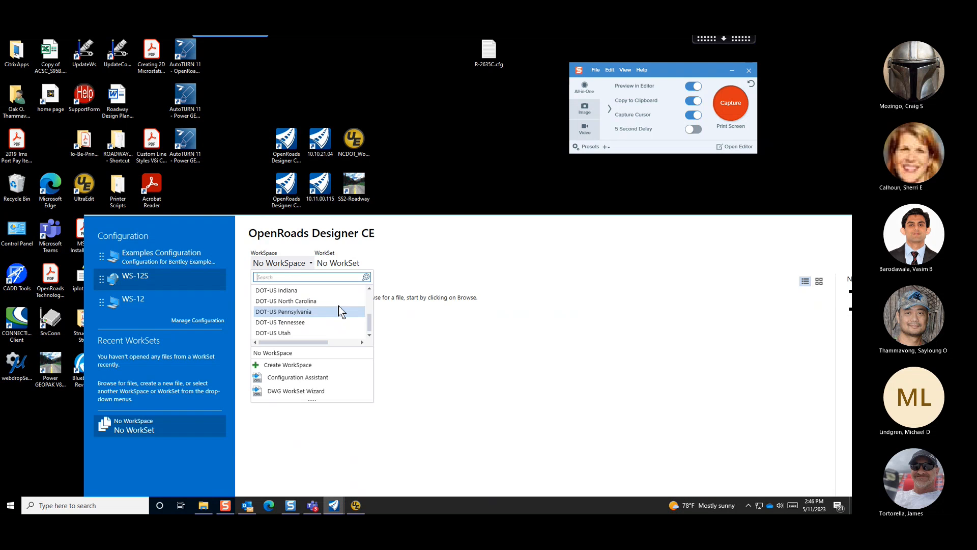
left_click(338, 301)
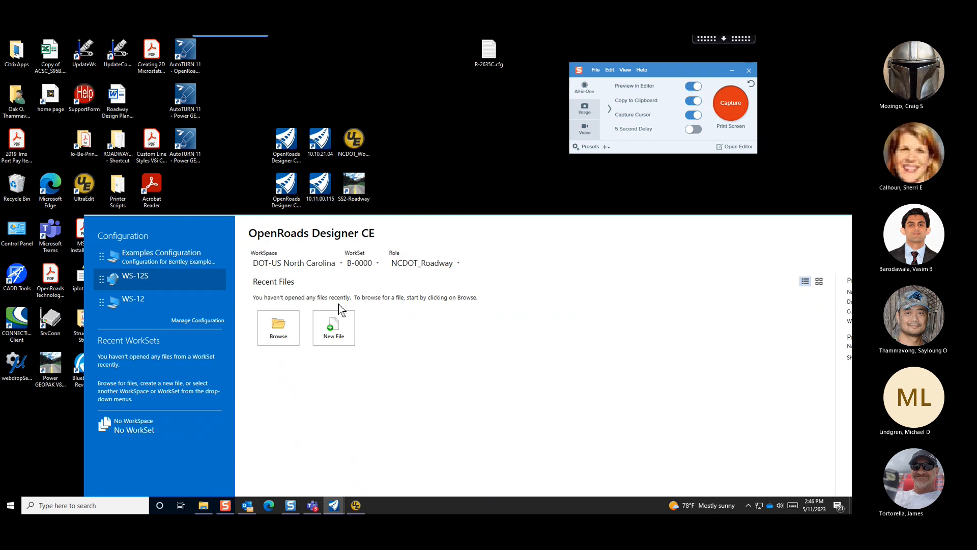
left_click(365, 264)
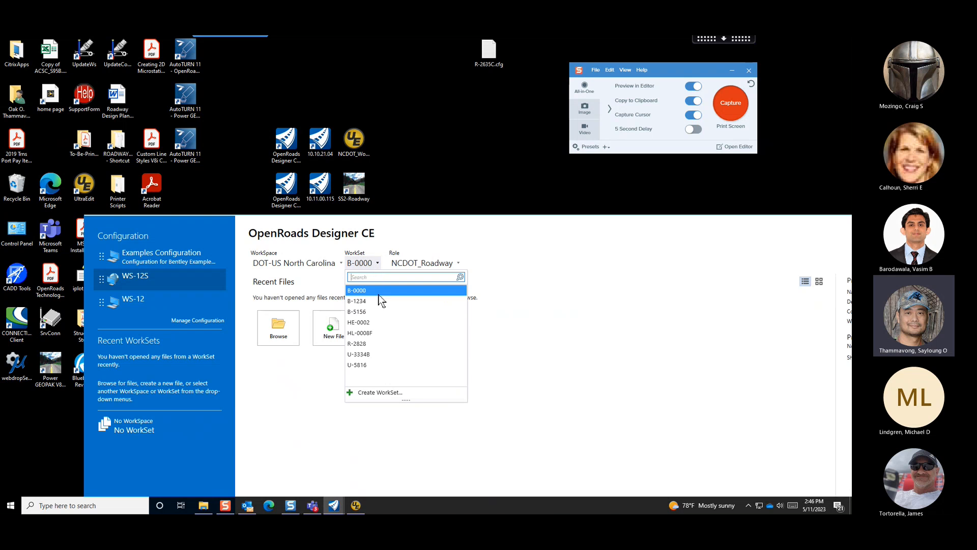
left_click(465, 252)
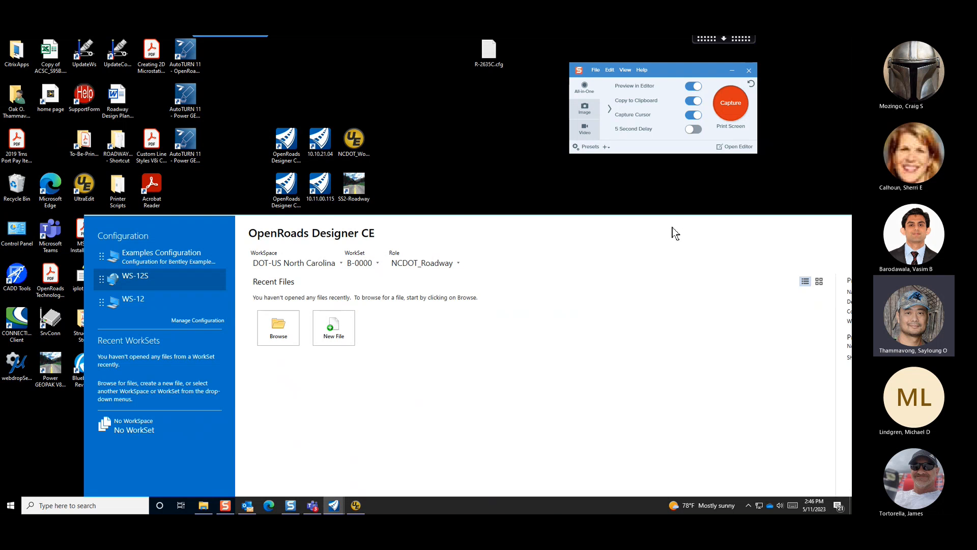
left_click_drag(675, 234, 469, 235)
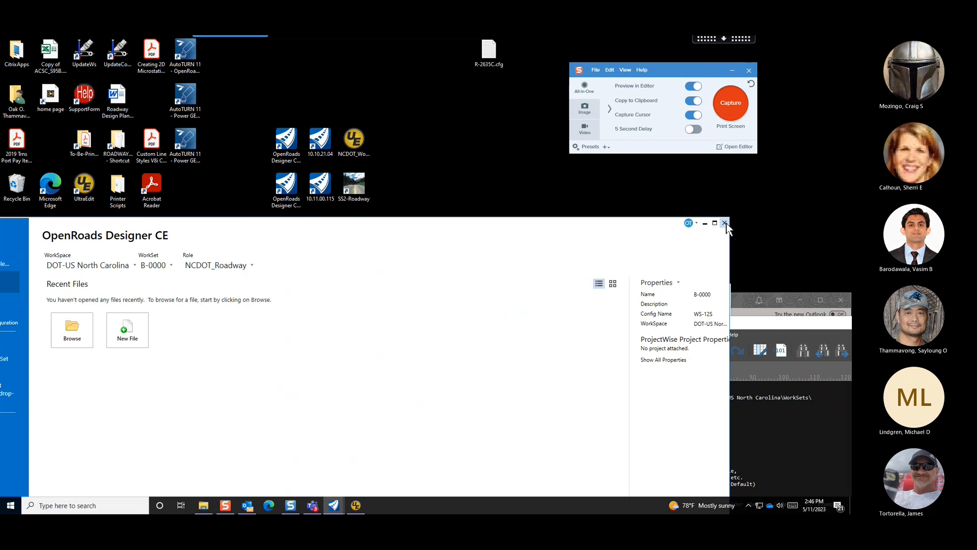
left_click(725, 223)
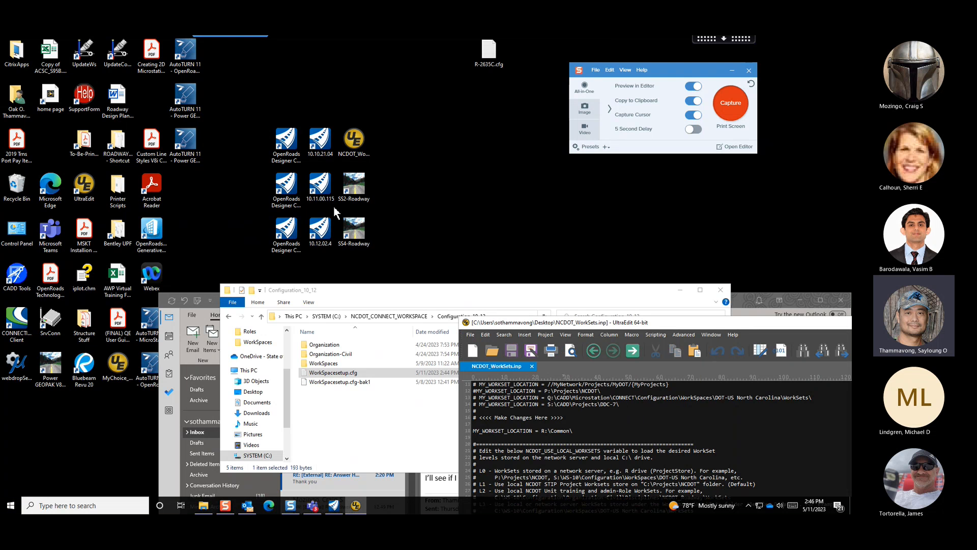
double_click(320, 231)
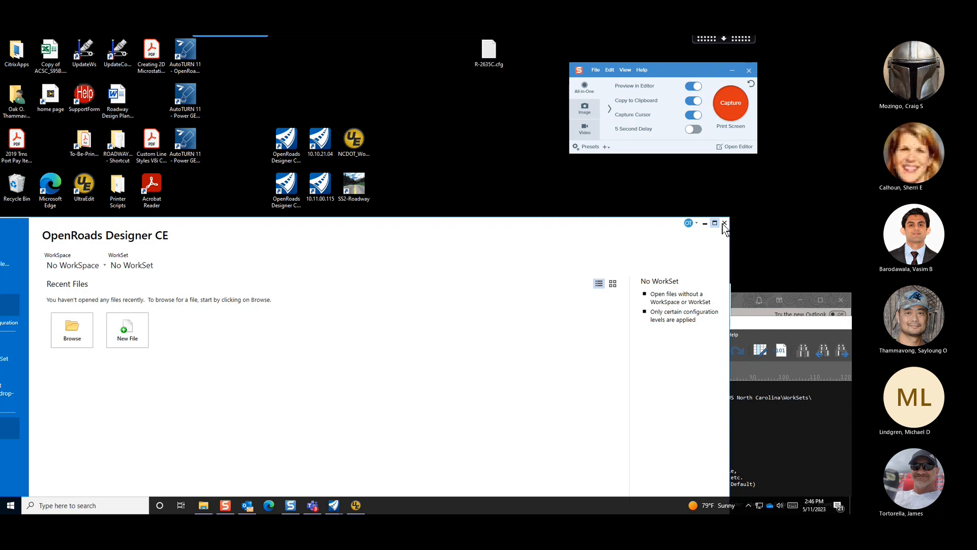
left_click(723, 225)
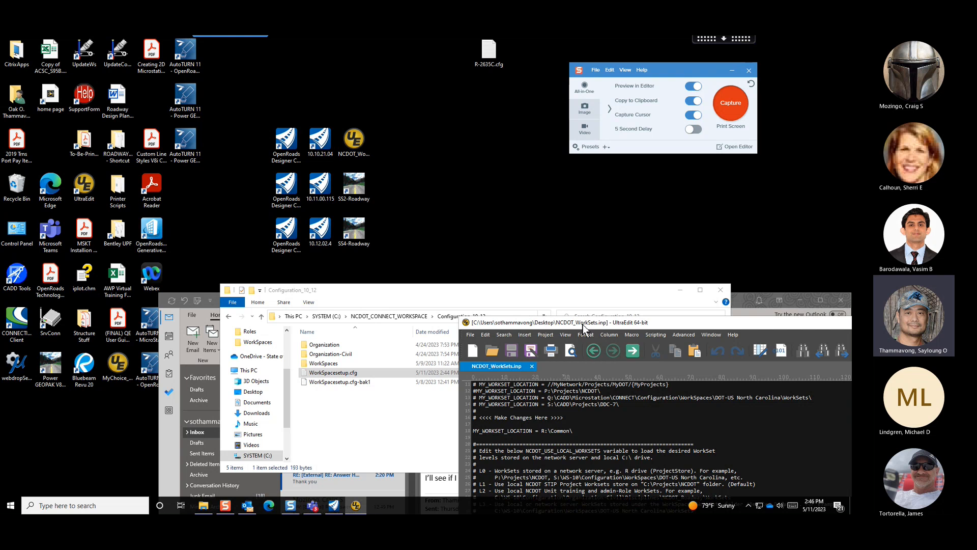
Set NCDOT_USE_LOCAL_WORKSETS to L2 in NCDOT_WorkSets.inp, save the file and minimize UltraEdit
left_click_drag(608, 322, 358, 99)
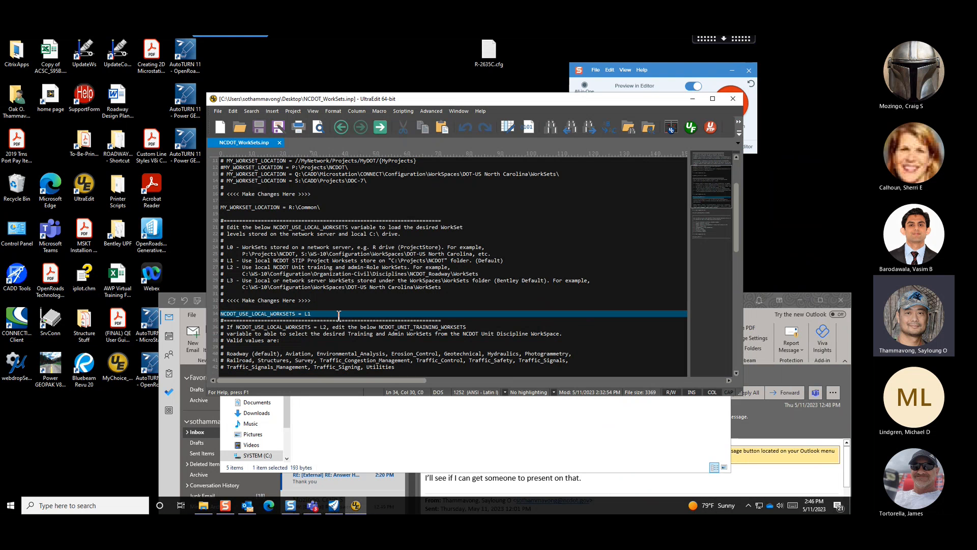
key("BackSpace")
type("2")
left_click(259, 127)
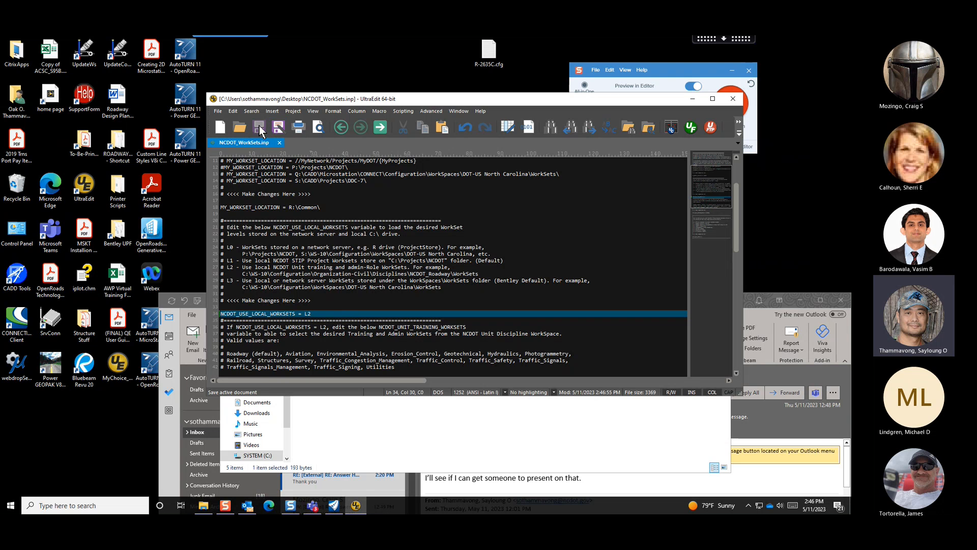
left_click(692, 99)
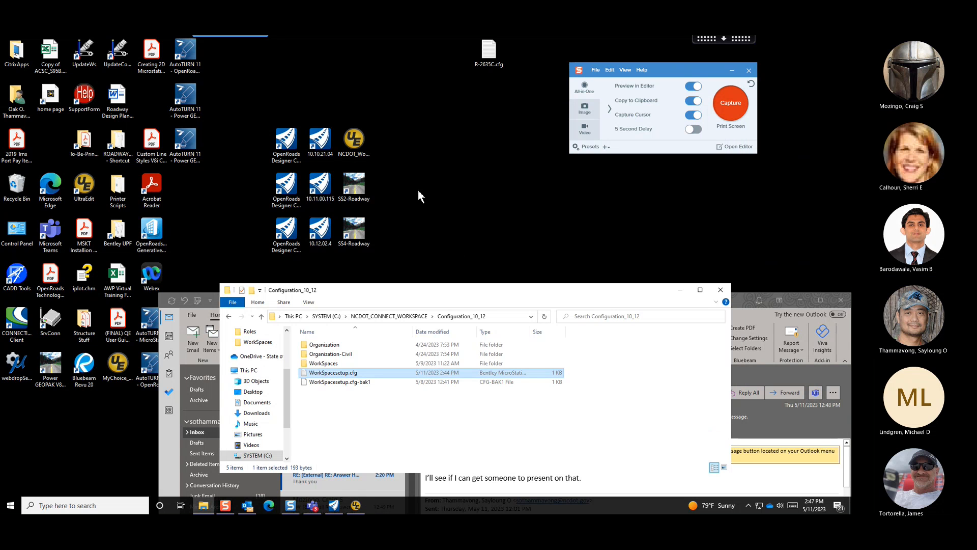
Relaunch OpenRoads Designer 10.12.02.4, review the WorkSets offered by WS-12S for DOT-US North Carolina, and close the program
double_click(321, 239)
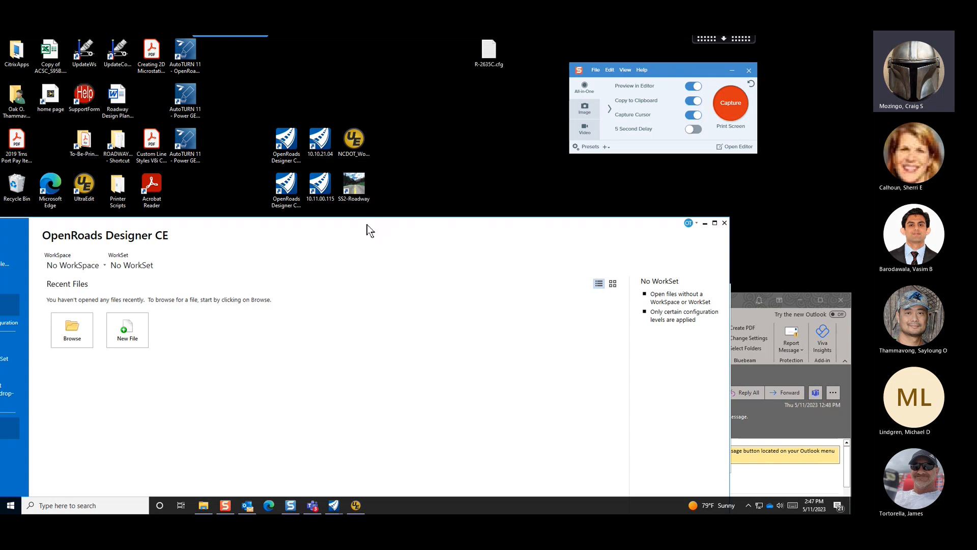
left_click_drag(367, 225, 544, 192)
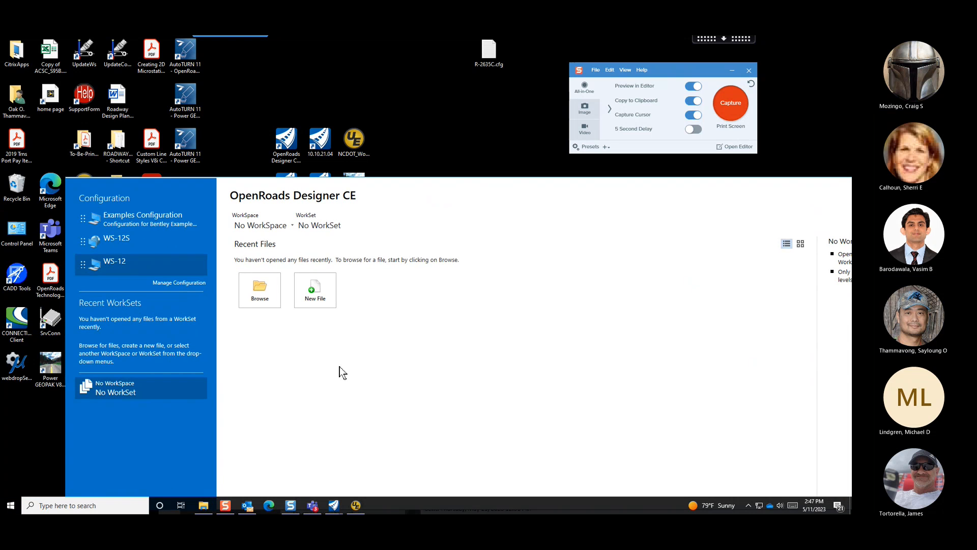
left_click(277, 227)
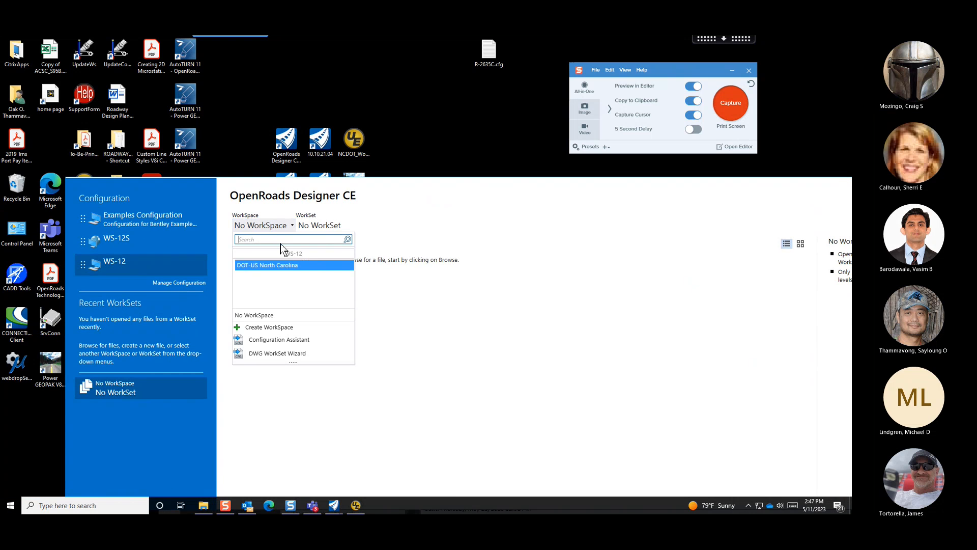
left_click(175, 239)
left_click(136, 239)
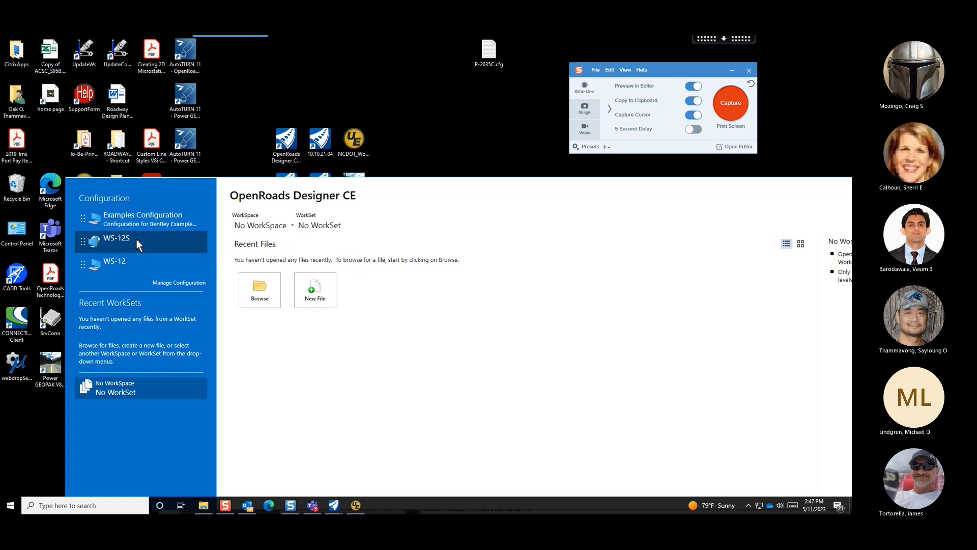
left_click(266, 227)
left_click(292, 266)
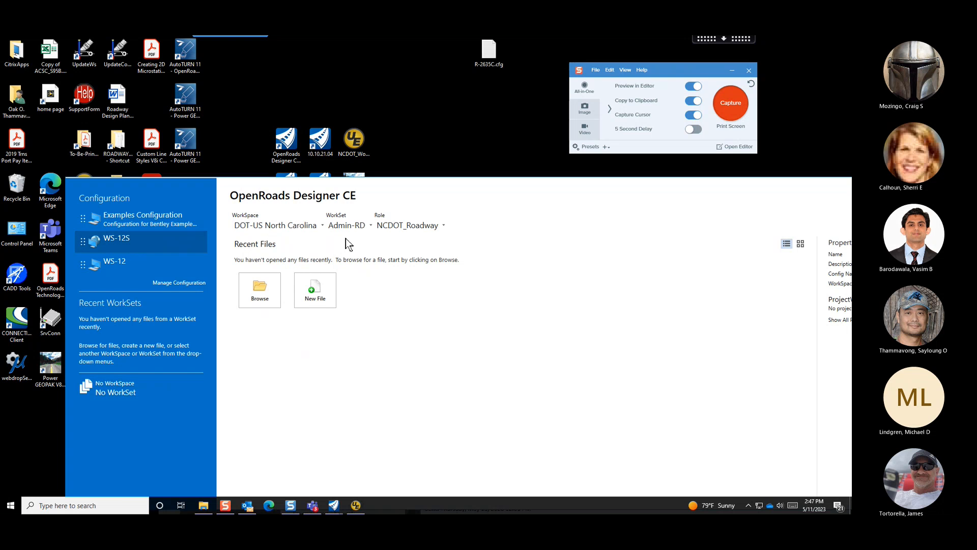
left_click(359, 227)
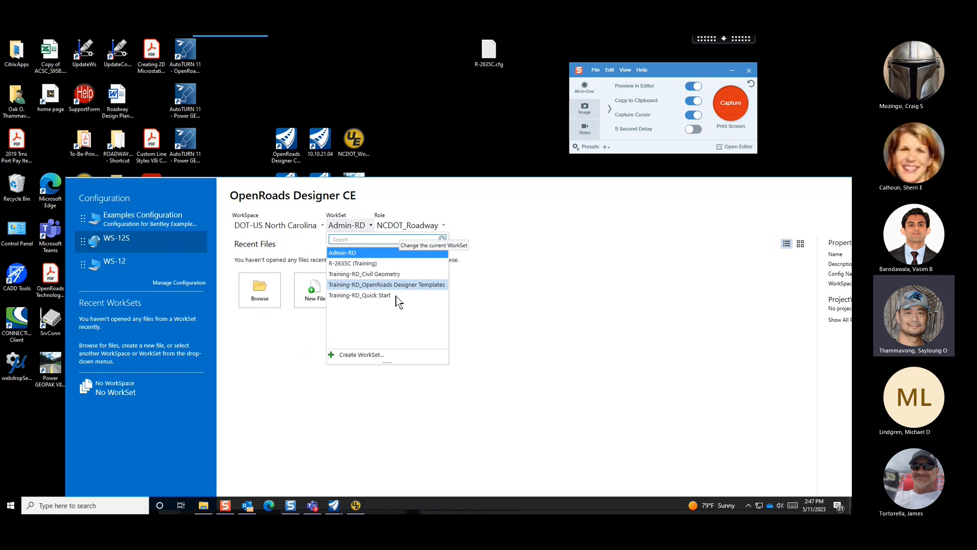
left_click(585, 233)
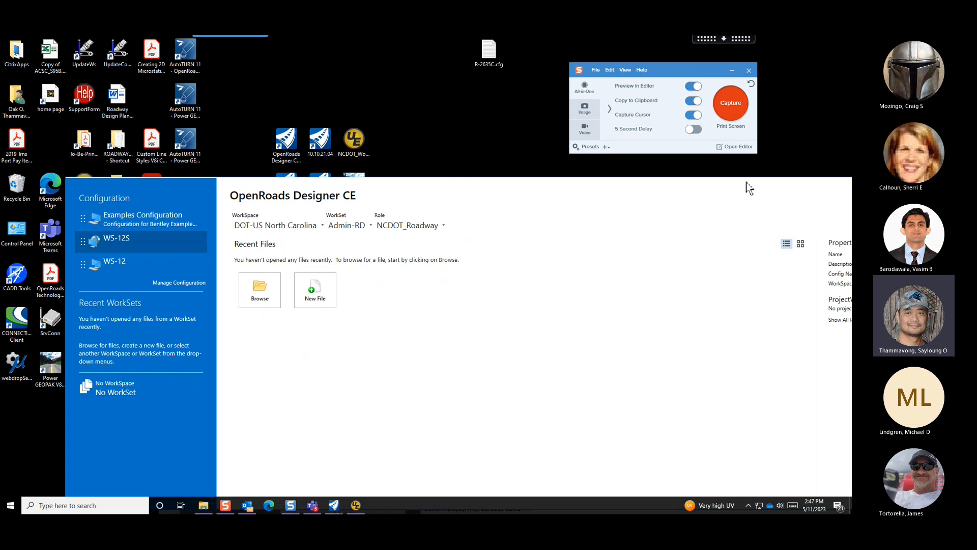
left_click_drag(746, 182, 457, 207)
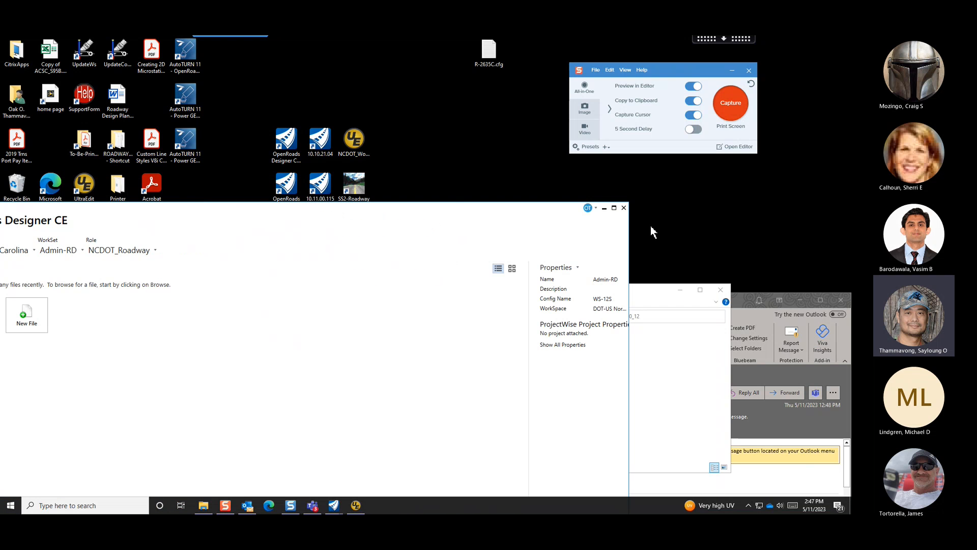
left_click(624, 208)
left_click(346, 155)
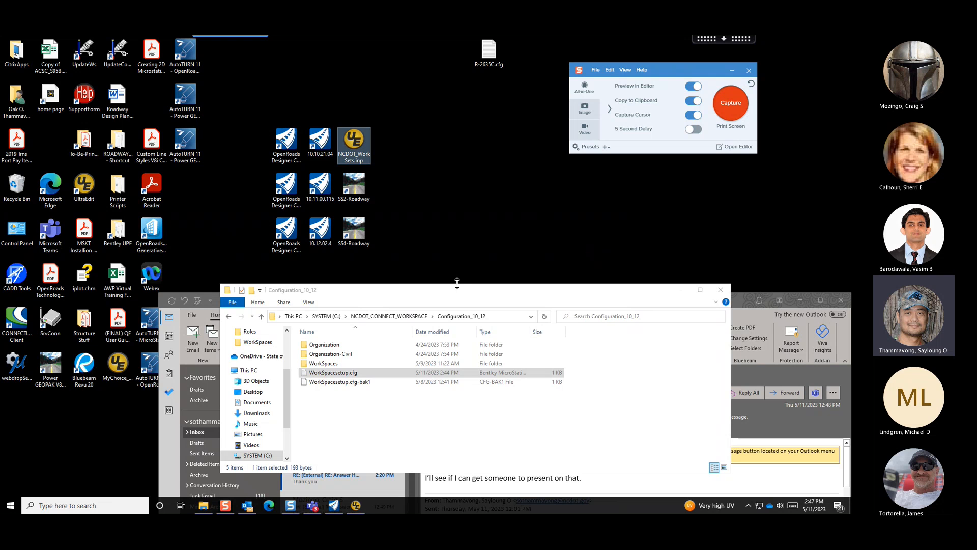
Reopen OpenRoads Designer 10.12.02.4 to show the WS-12S configuration, close it, and return to the Configuration_10_12 folder
double_click(322, 242)
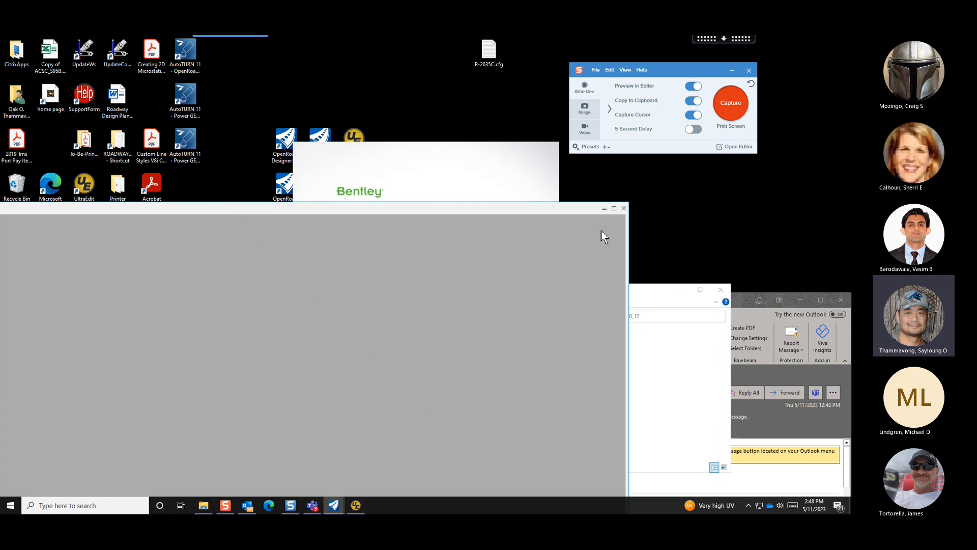
left_click_drag(312, 211, 469, 205)
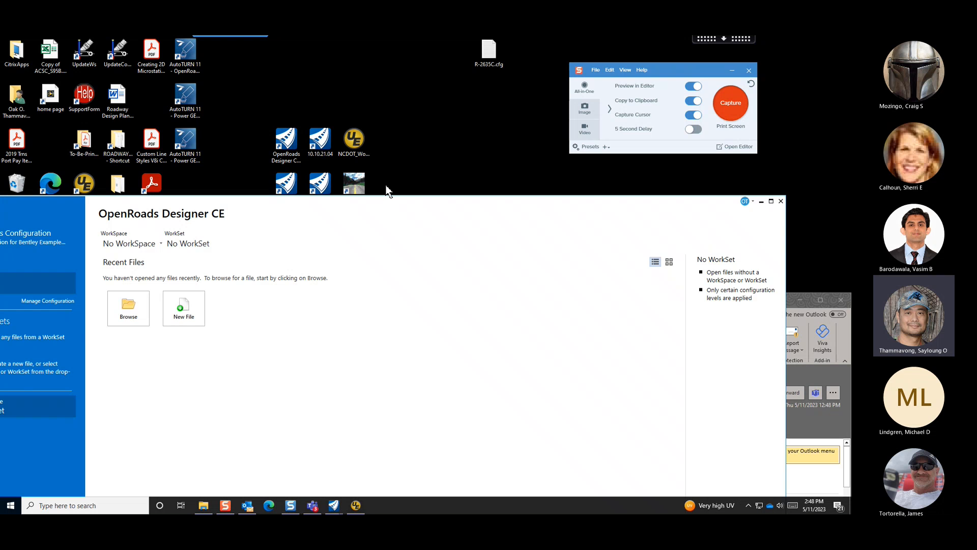
left_click_drag(321, 203, 469, 202)
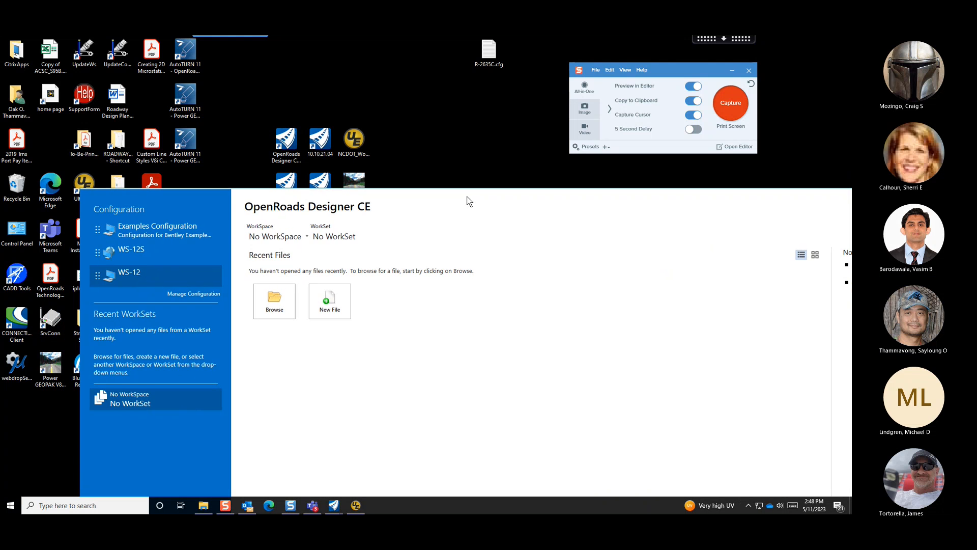
left_click(141, 250)
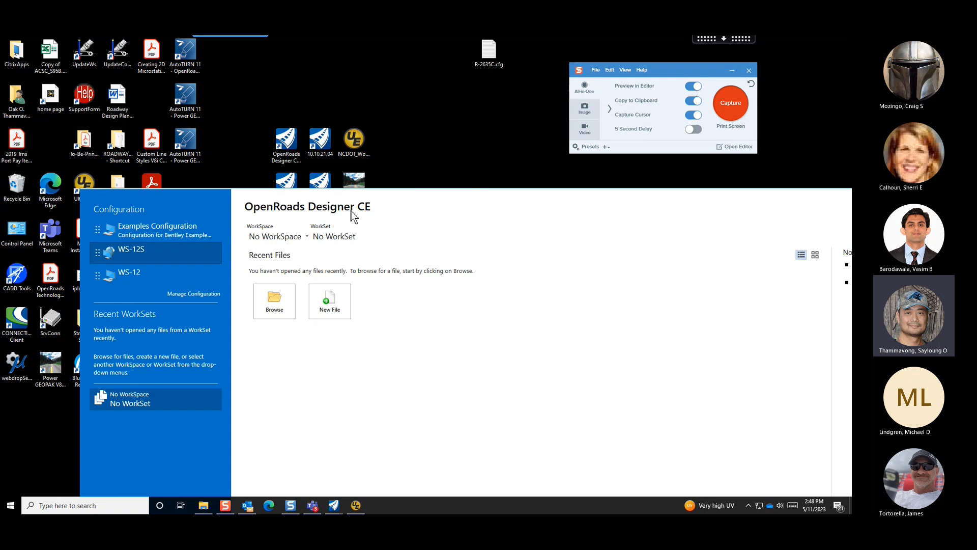
left_click_drag(450, 207, 251, 213)
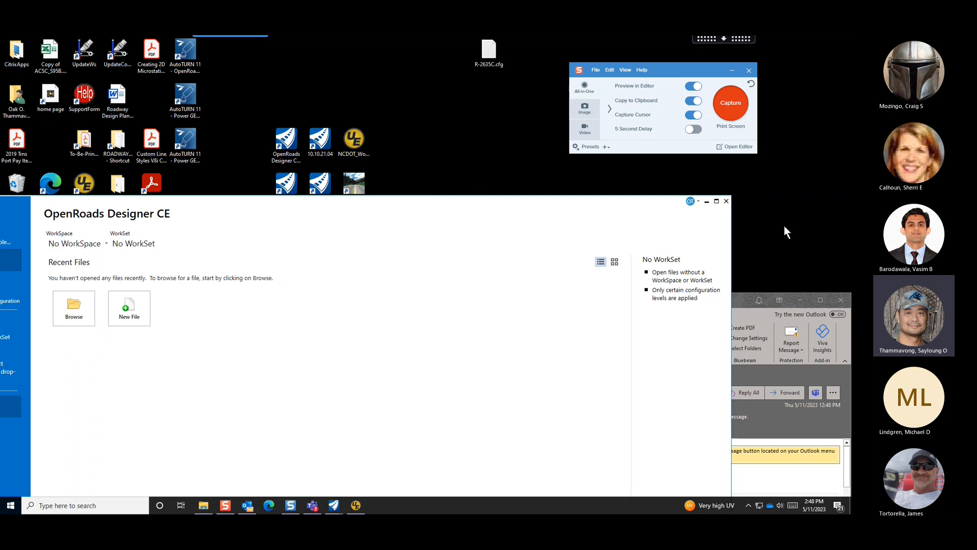
left_click(726, 201)
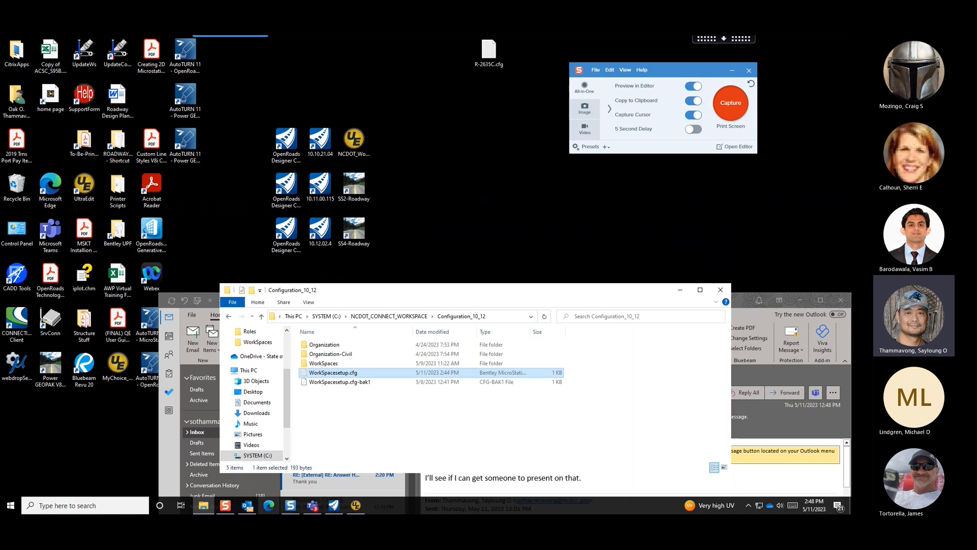
left_click(204, 506)
left_click(203, 506)
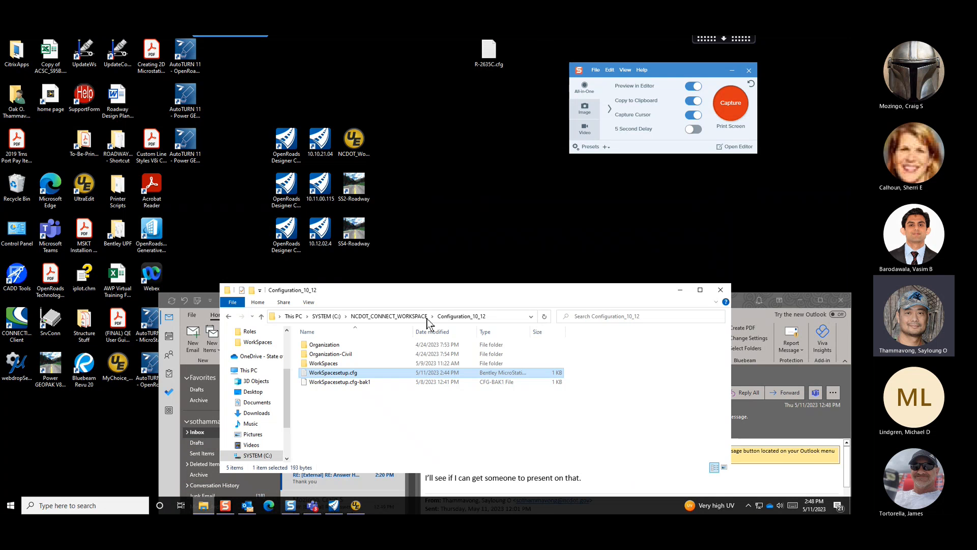
Browse to the C:\ProgramData\Bentley\OpenRoads Designer CE 10.12\Configuration folder
left_click_drag(420, 298, 360, 232)
left_click(268, 253)
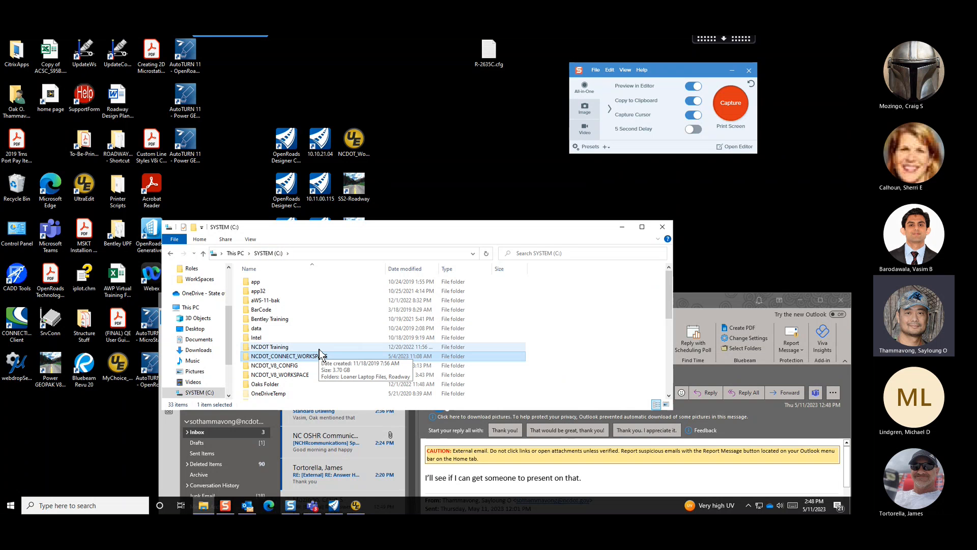
scroll(321, 354, "down", 1)
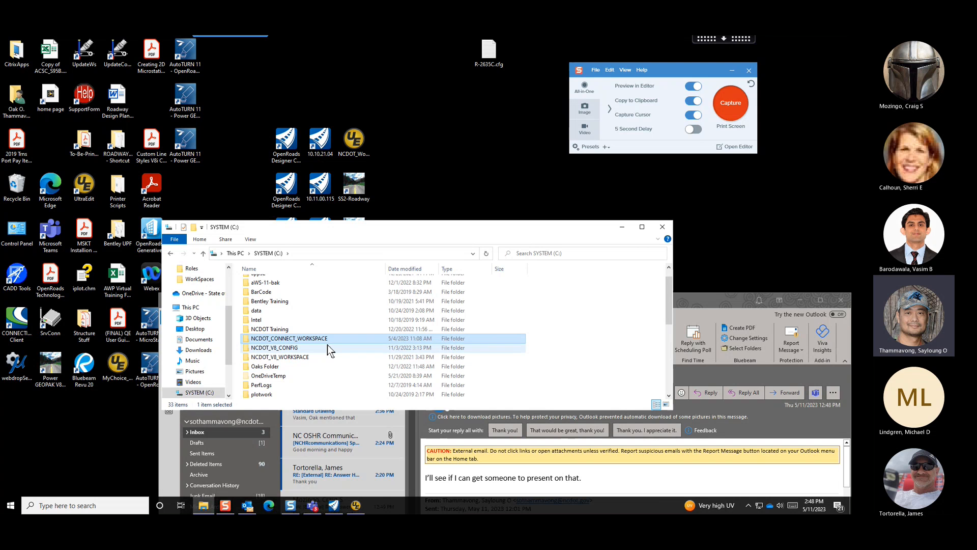
scroll(328, 344, "down", 2)
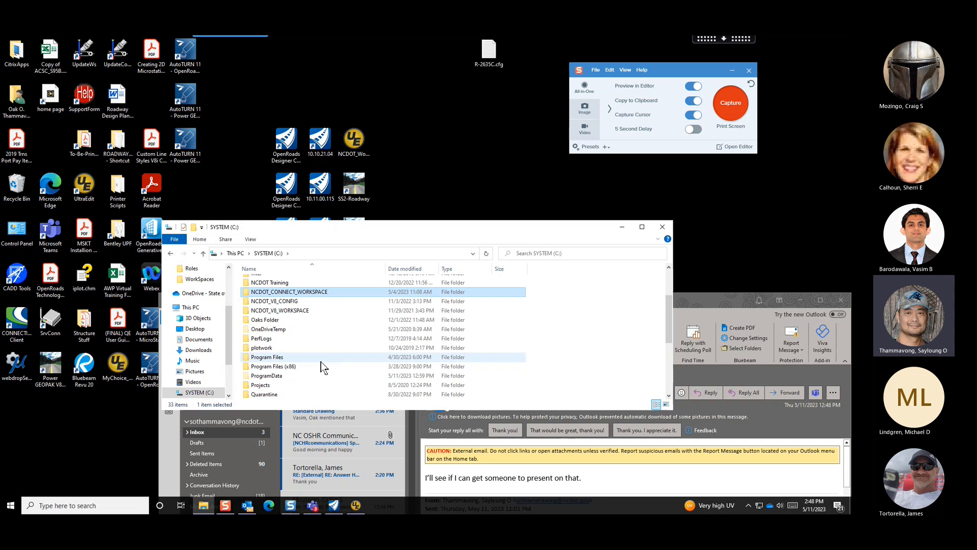
double_click(317, 378)
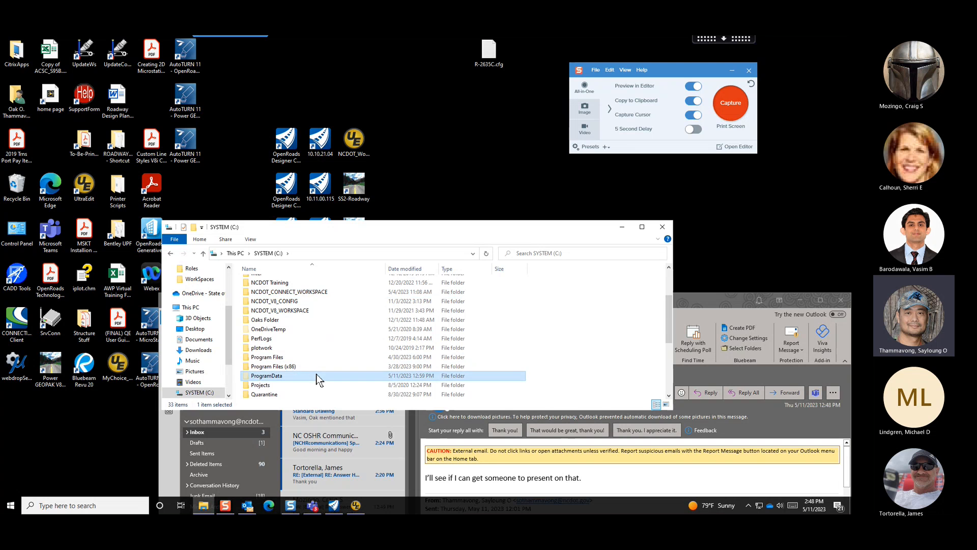
double_click(313, 312)
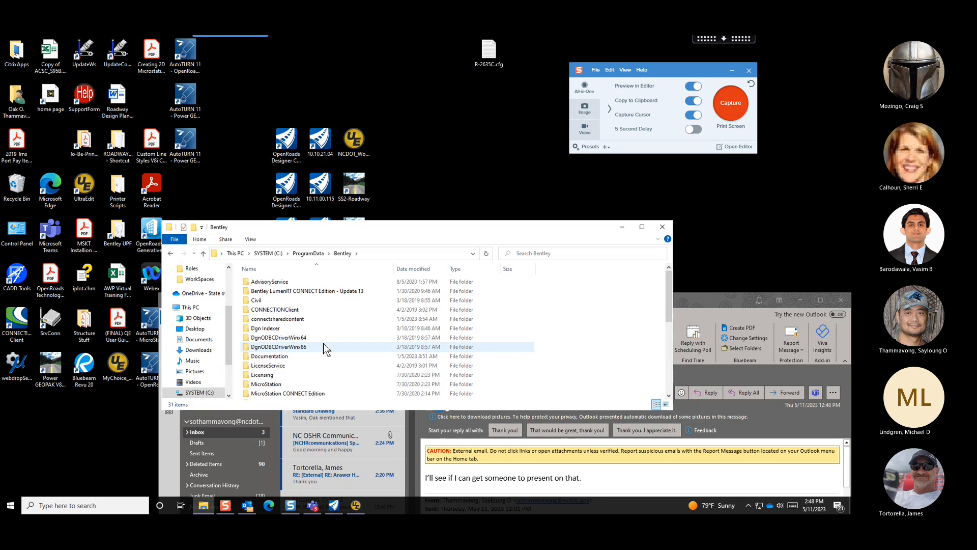
scroll(326, 349, "down", 4)
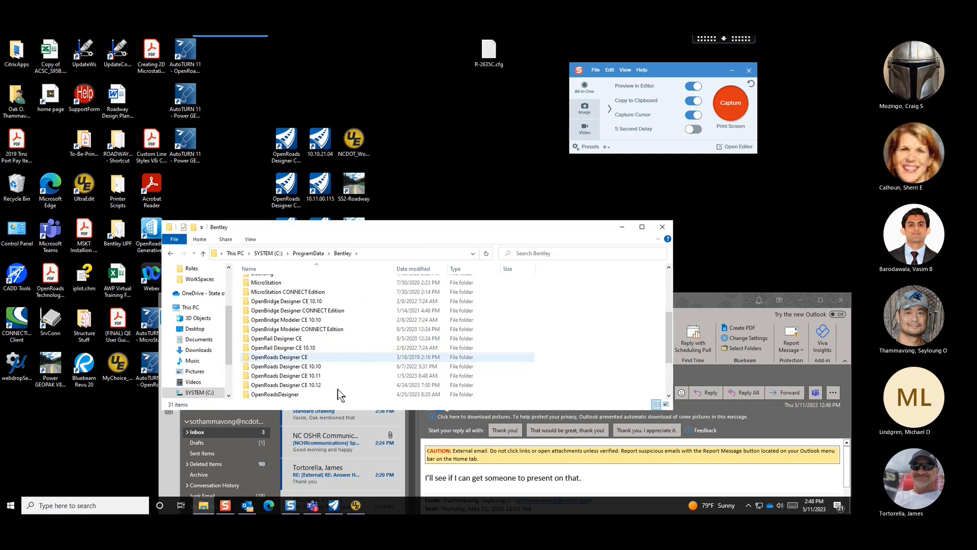
left_click(340, 385)
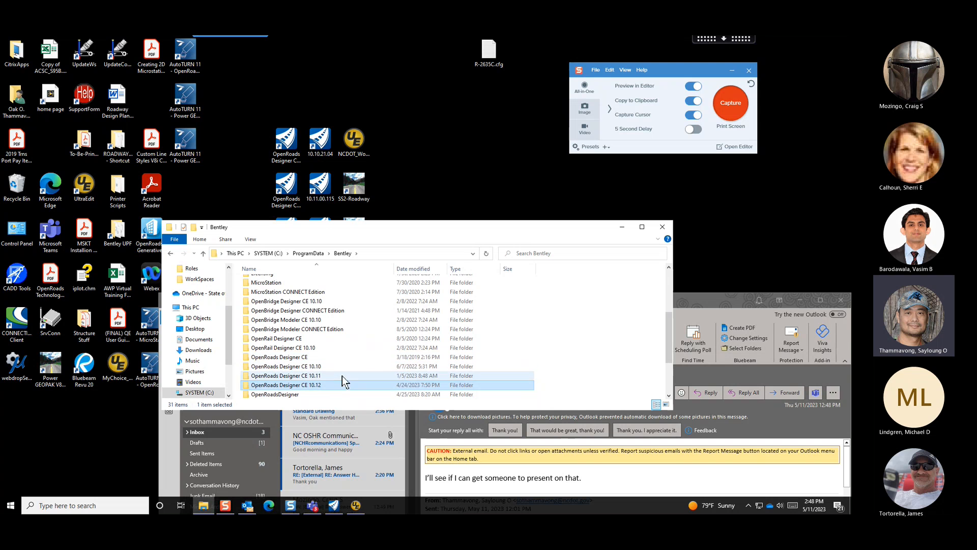
double_click(343, 386)
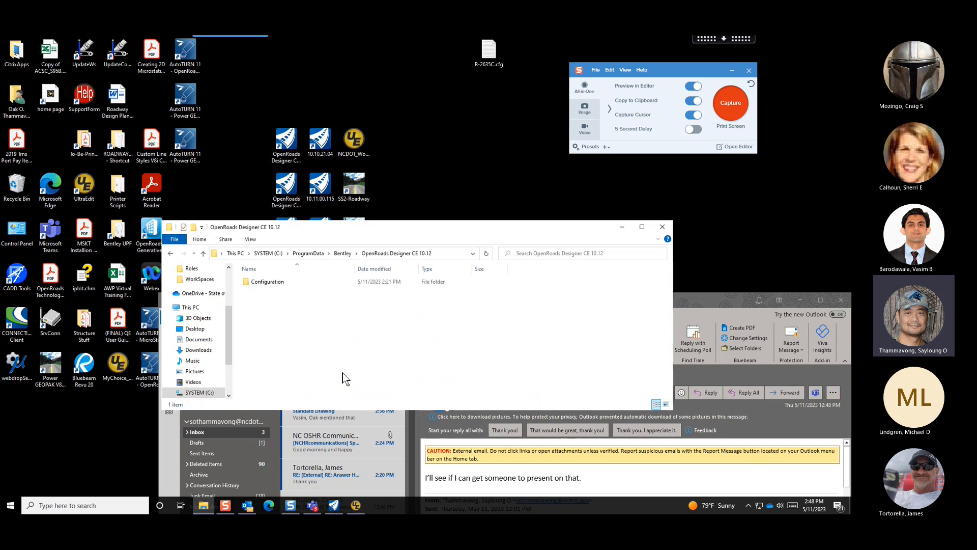
double_click(282, 284)
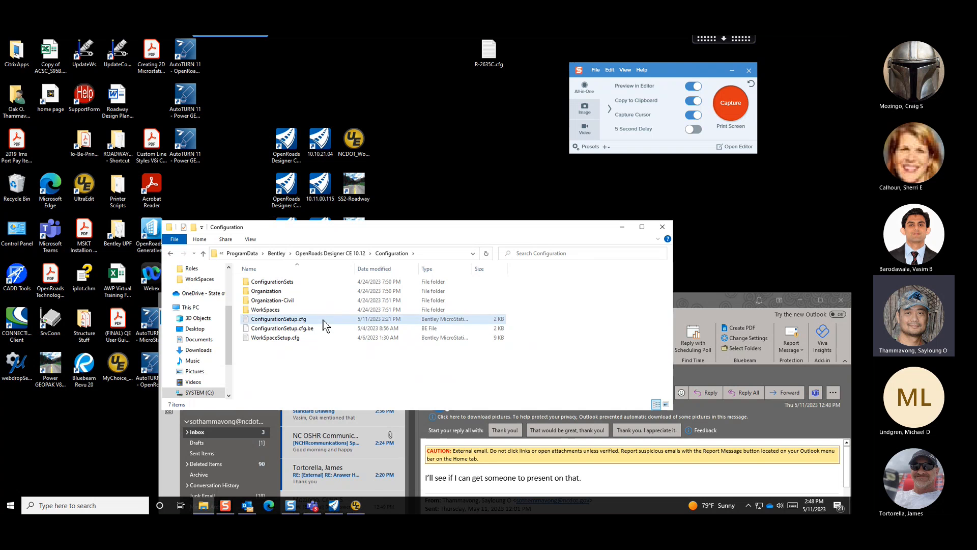
Open ConfigurationSetup.cfg from the 10.12 folder in UltraEdit and go to the end of the active _USTN_CUSTOM_CONFIGURATION line
left_click(317, 319)
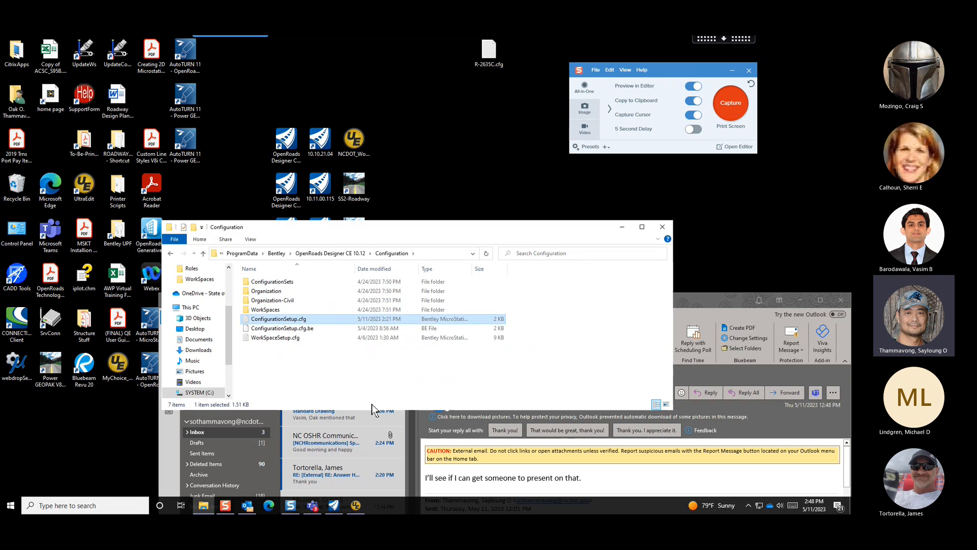
right_click(328, 321)
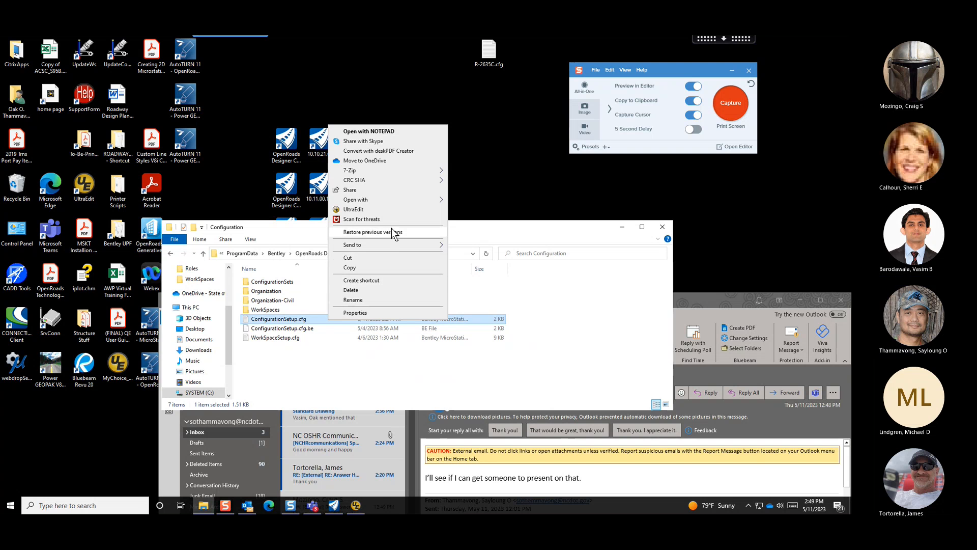
left_click(393, 210)
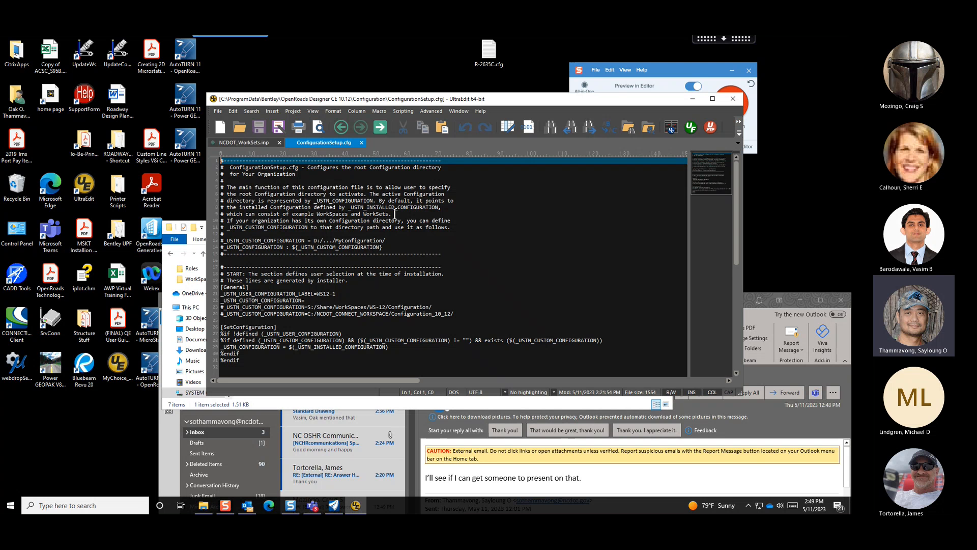
scroll(425, 295, "down", 1)
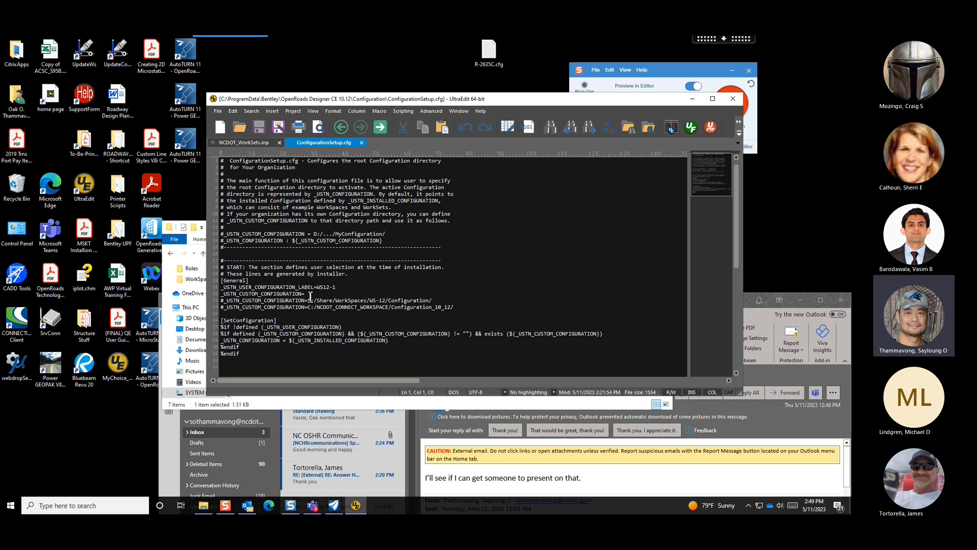
left_click(341, 294)
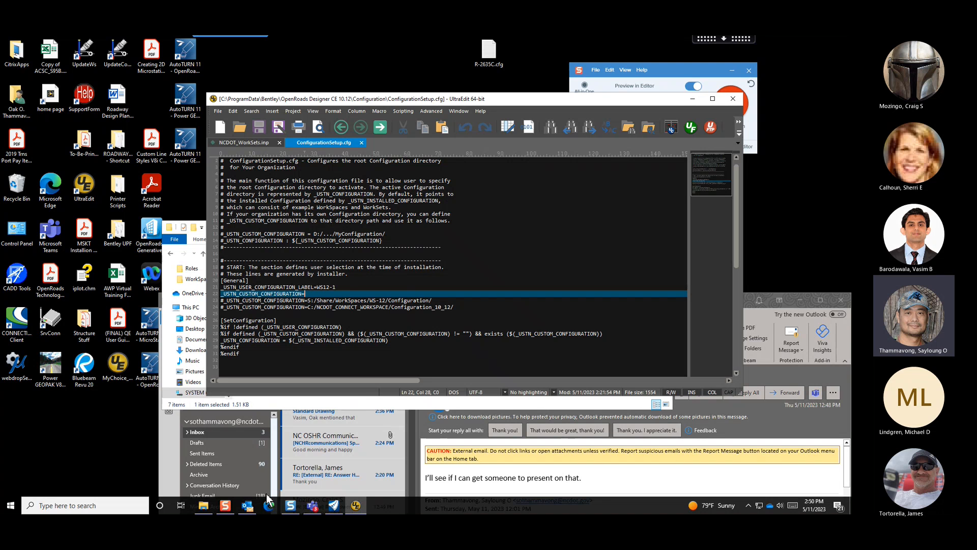
Return to File Explorer and browse to the Configuration folder of OpenRoads Designer CE 10.10
left_click(204, 506)
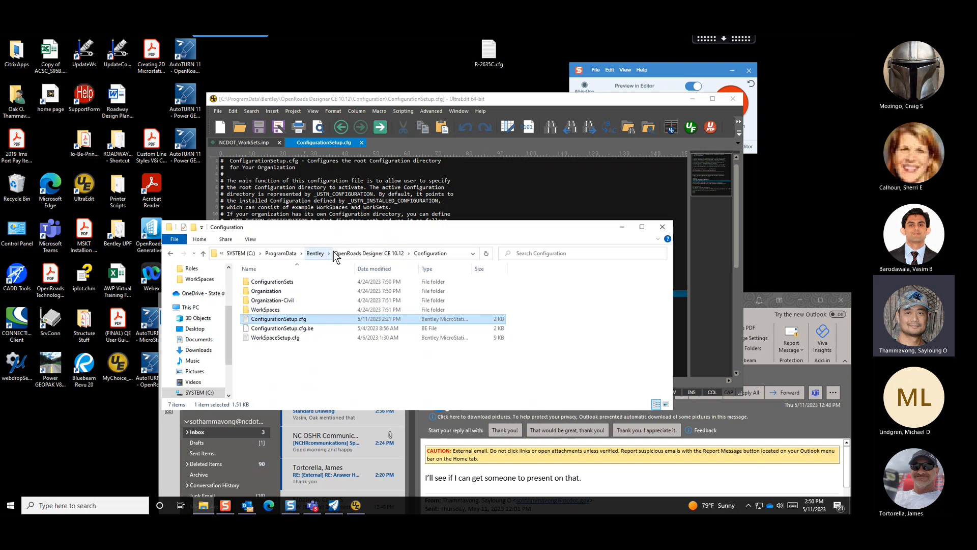
left_click(315, 254)
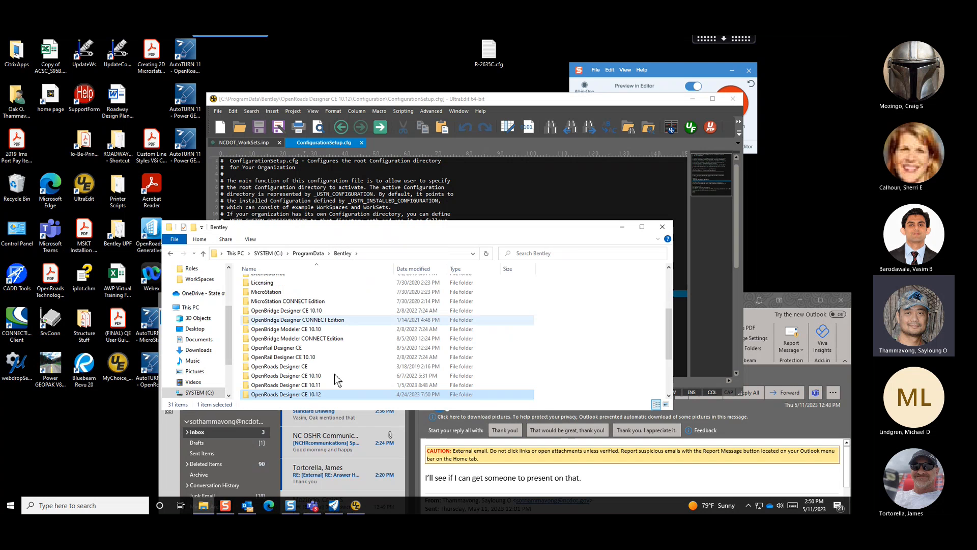
double_click(335, 379)
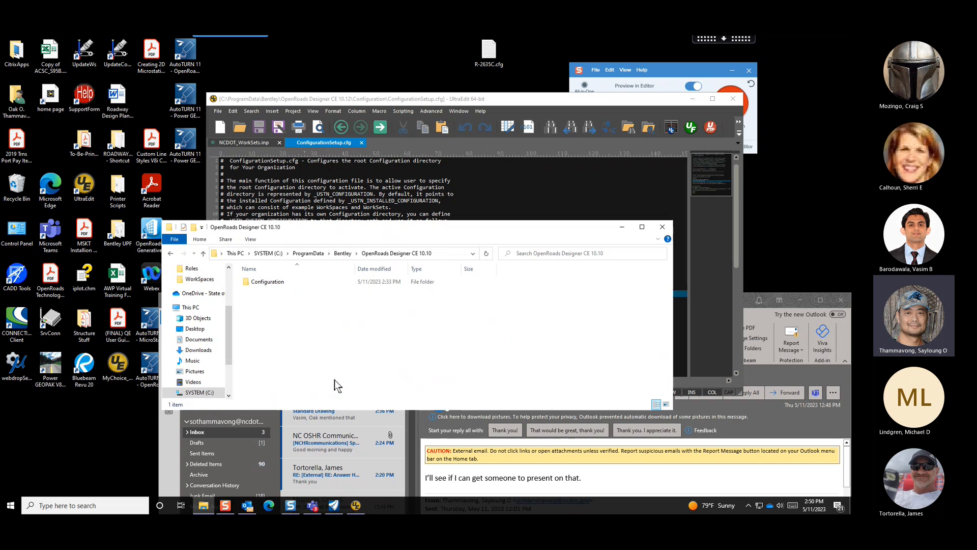
double_click(312, 282)
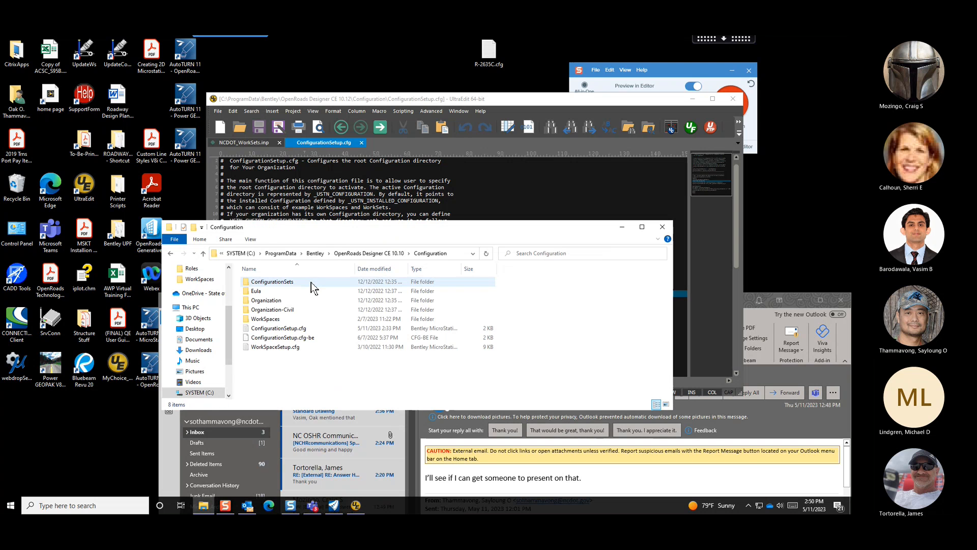
Open the 10.10 ConfigurationSetup.cfg in UltraEdit, review its _USTN_CUSTOM_CONFIGURATION path, and close the file
left_click(329, 329)
right_click(329, 329)
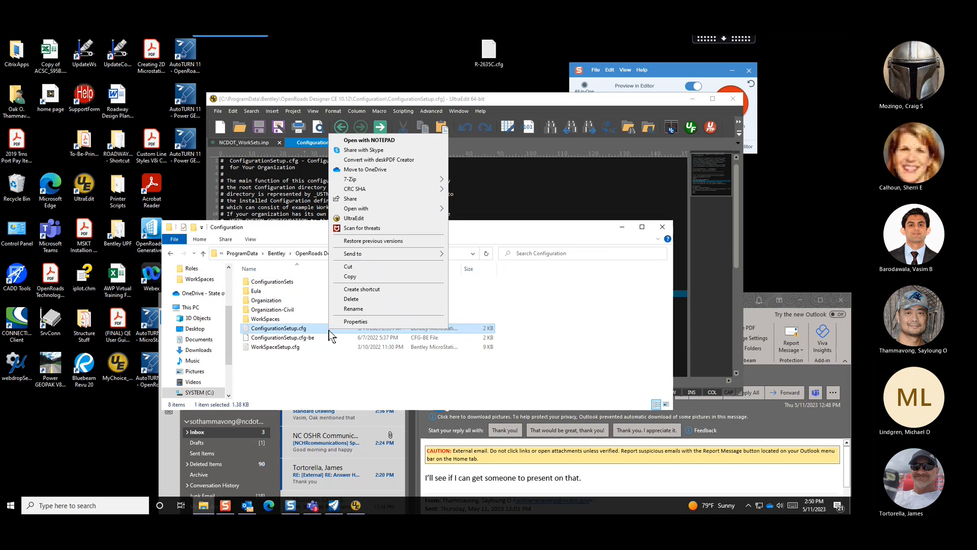
left_click(387, 218)
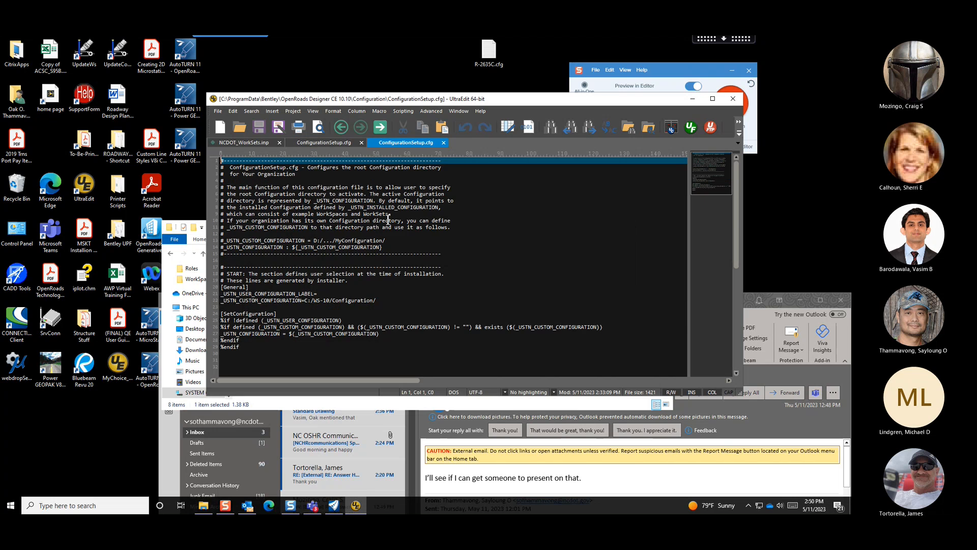
left_click(392, 300)
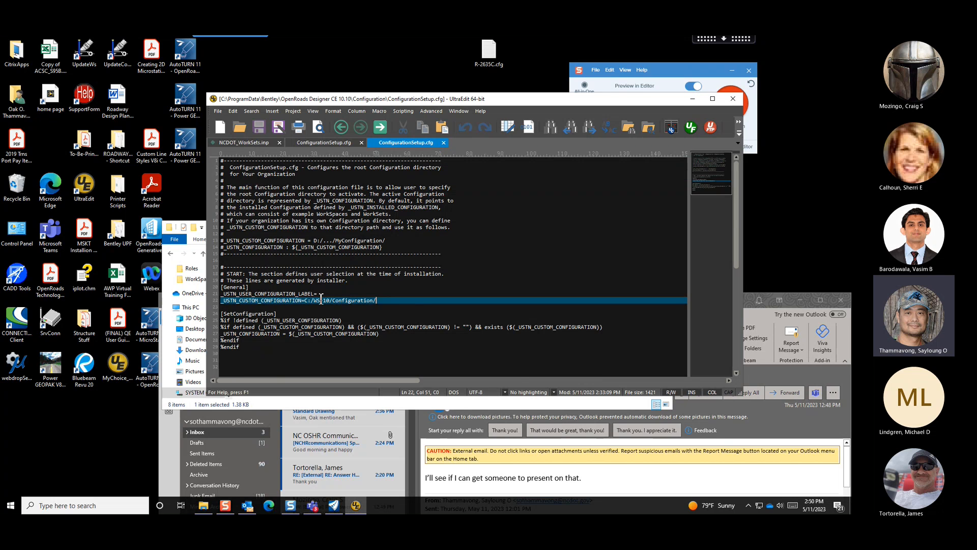
left_click(444, 143)
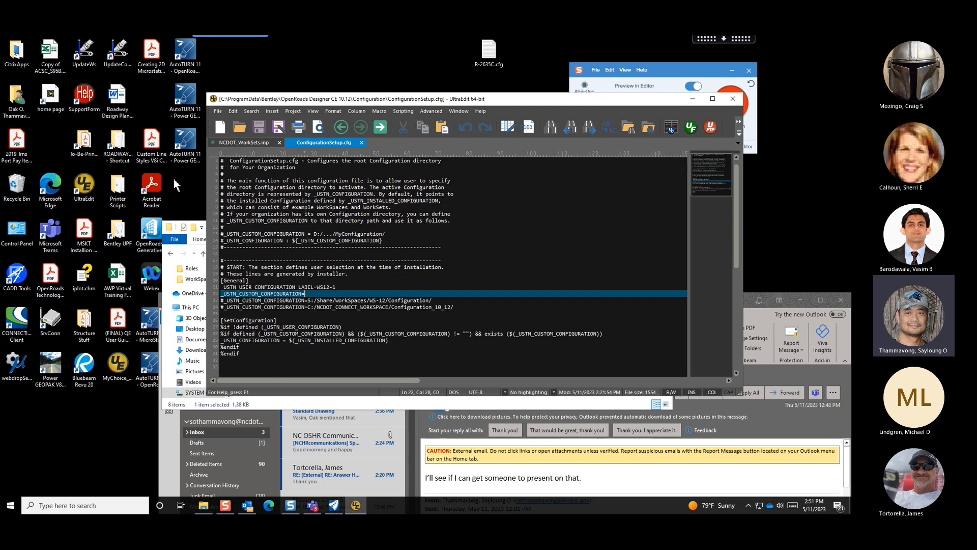
Comment out the empty _USTN_CUSTOM_CONFIGURATION line, uncomment the one for S:/Share/WorkSpaces/WS-12/Configuration/, and save the 10.12 ConfigurationSetup.cfg
left_click(223, 295)
type("#")
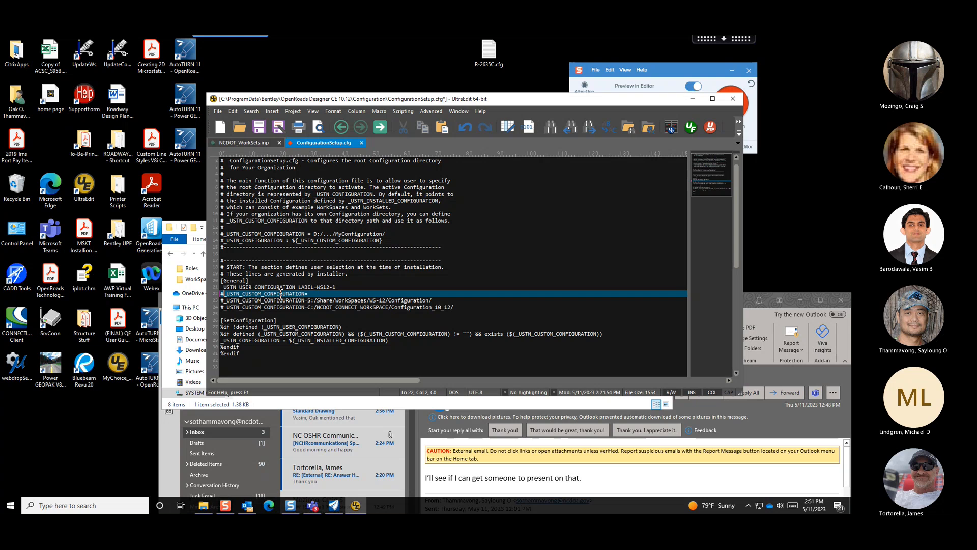
key("Down")
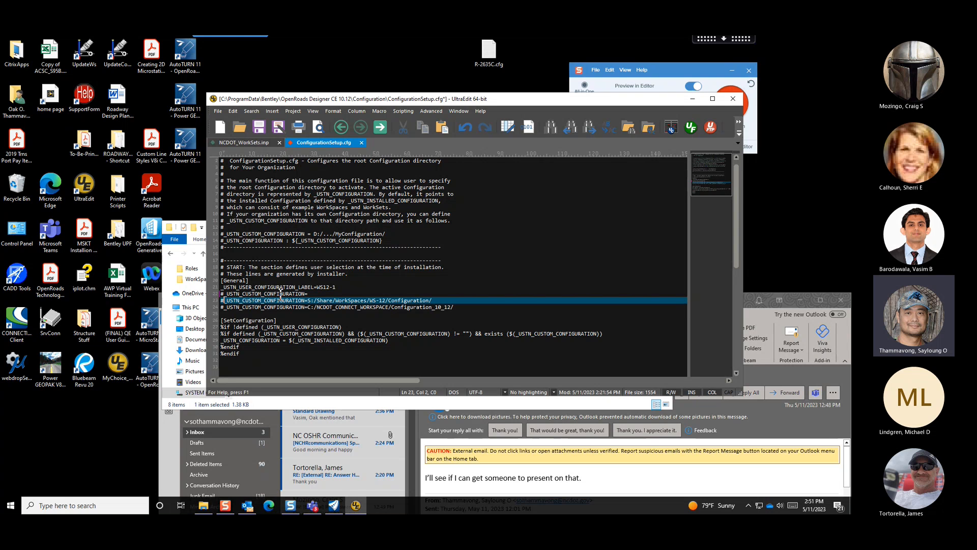
key("BackSpace")
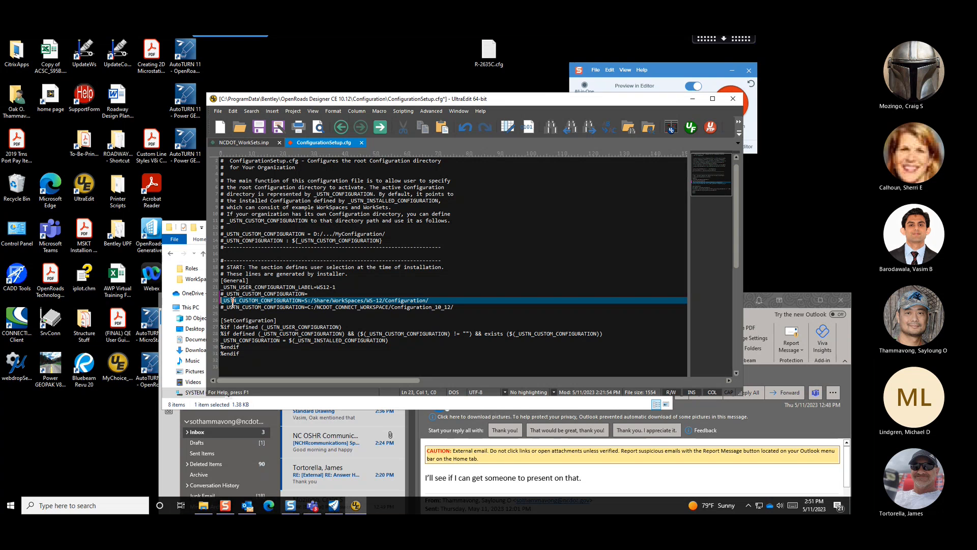
left_click(259, 128)
Move the open windows clear of the desktop shortcuts, launch OpenRoads Designer 10.12.02.4, and open Manage Configurations
left_click_drag(389, 100, 534, 206)
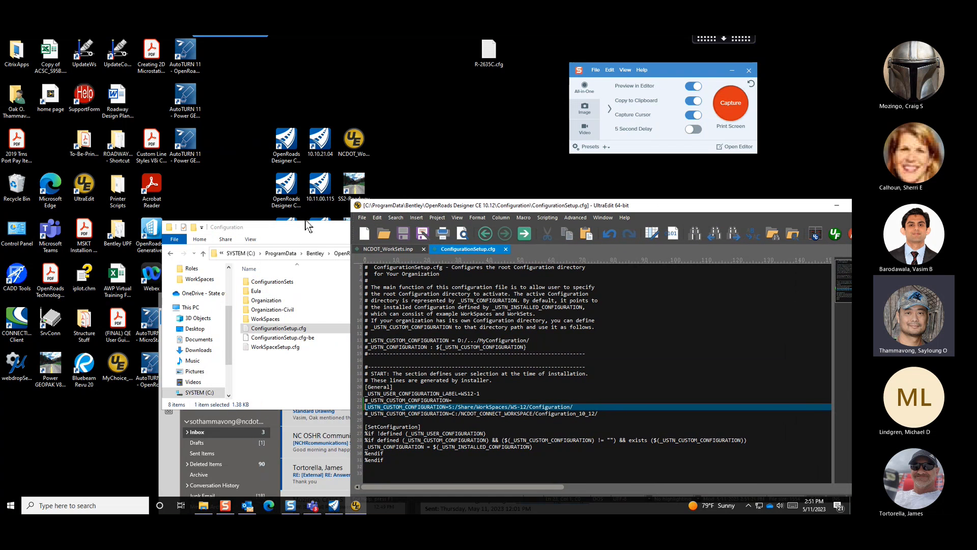
left_click_drag(297, 232, 446, 306)
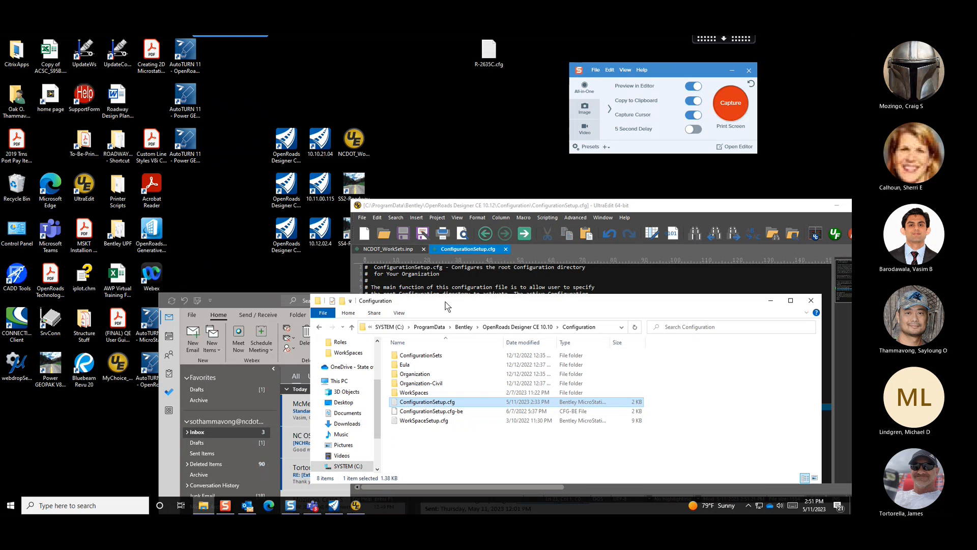
double_click(321, 235)
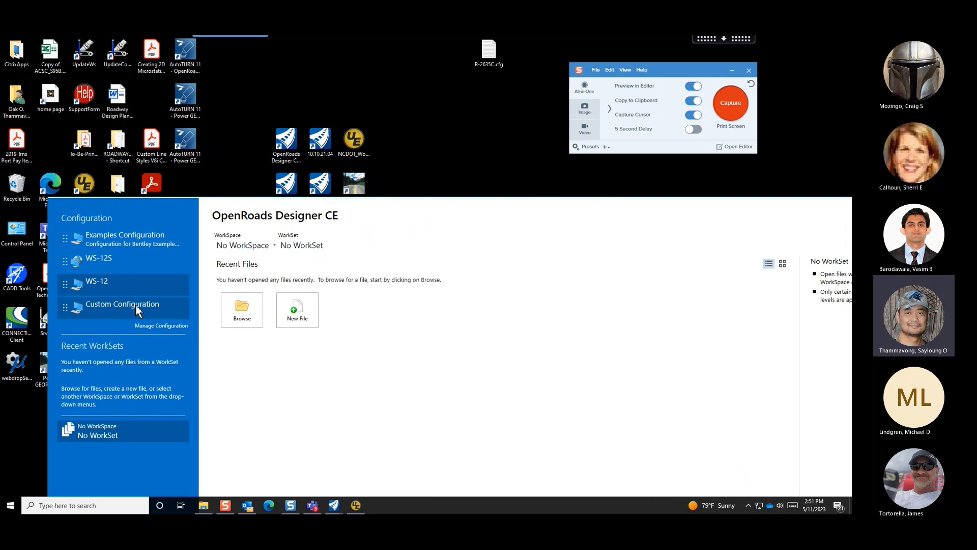
left_click(124, 303)
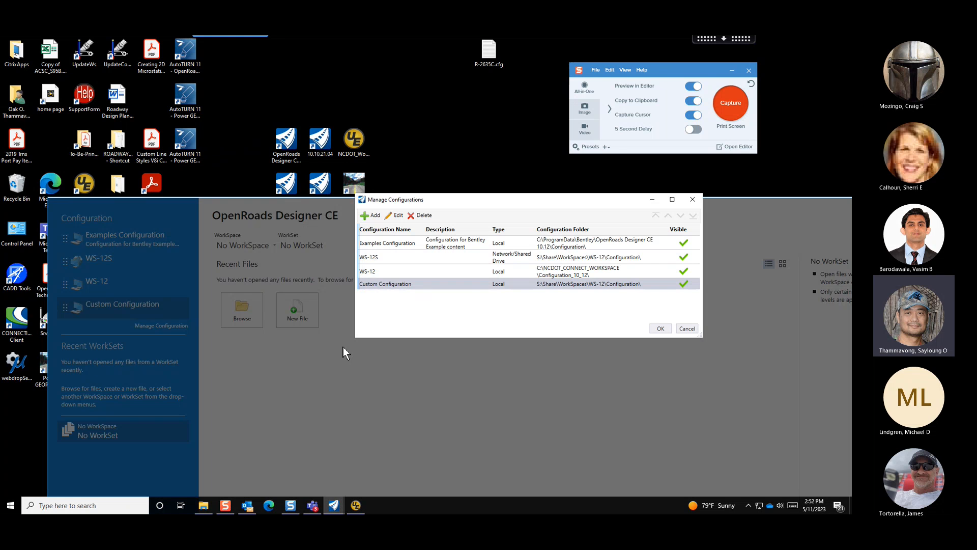
left_click_drag(477, 206, 358, 277)
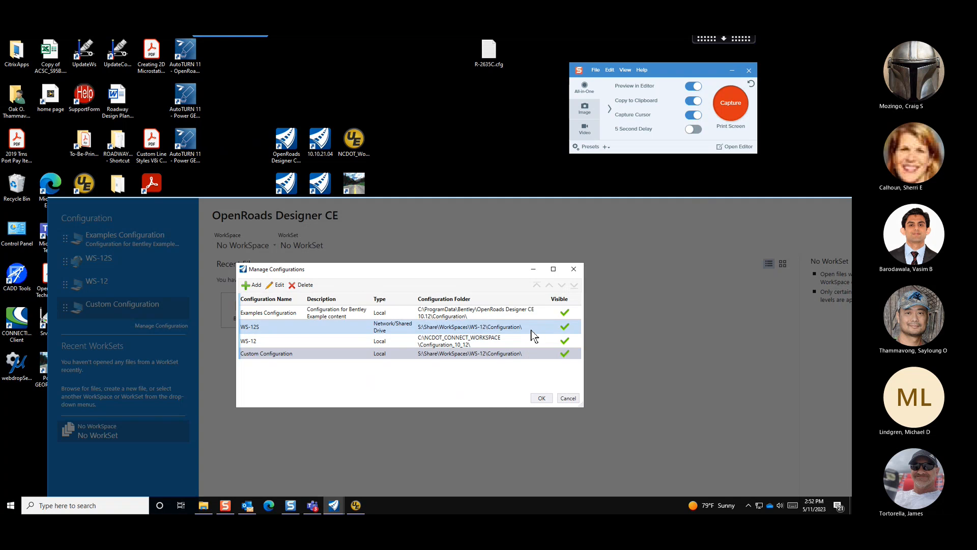
Open Custom Configuration for editing, switch WorkSpace Setup on and back off to view its variable list, and cancel the edit
left_click(325, 356)
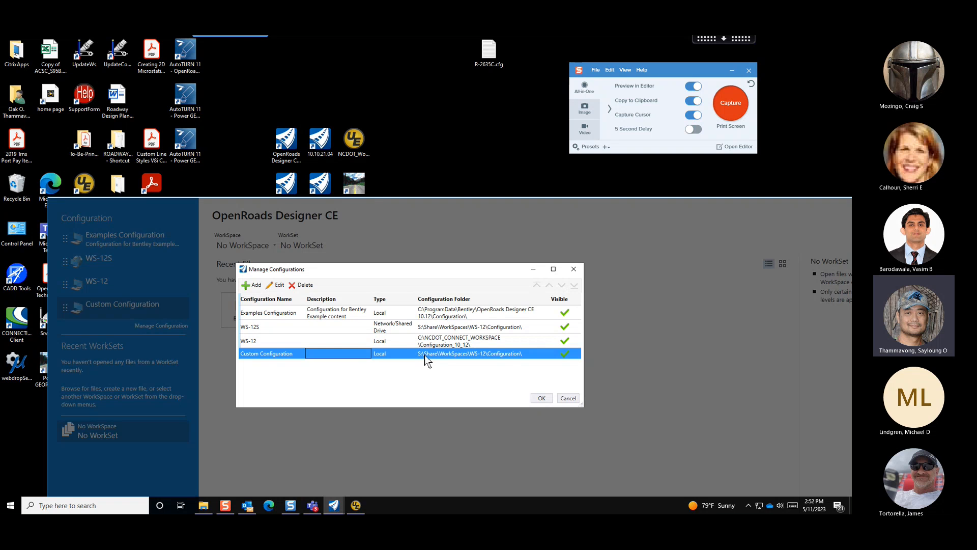
left_click(277, 285)
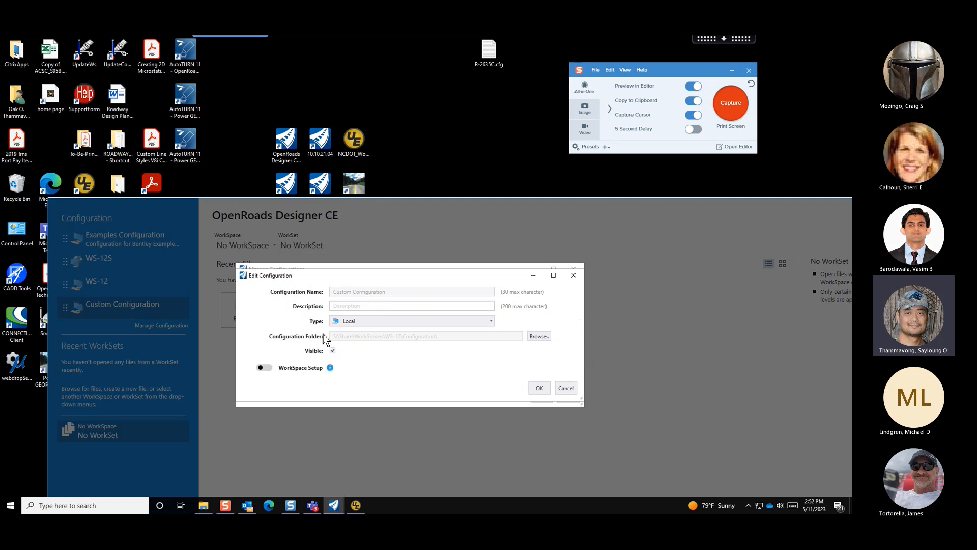
left_click(266, 368)
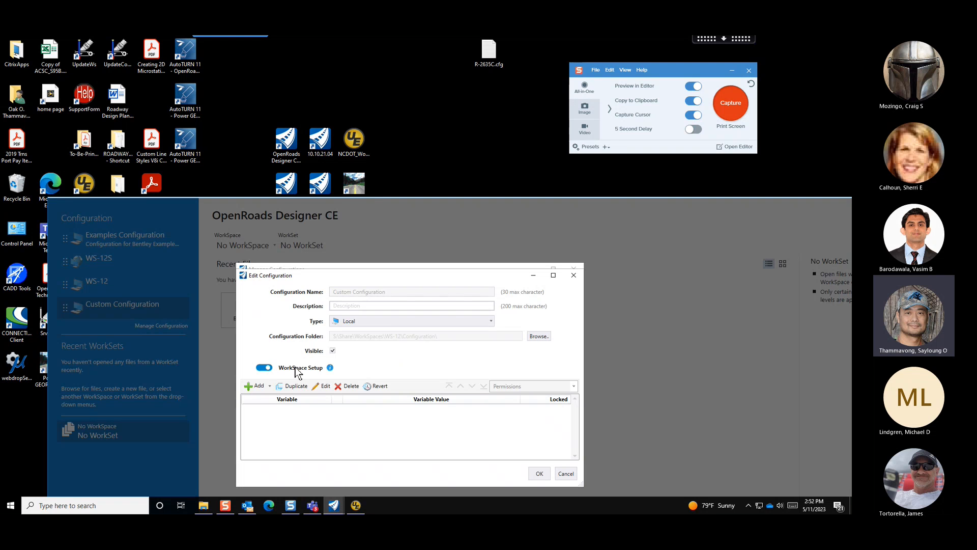
left_click(265, 367)
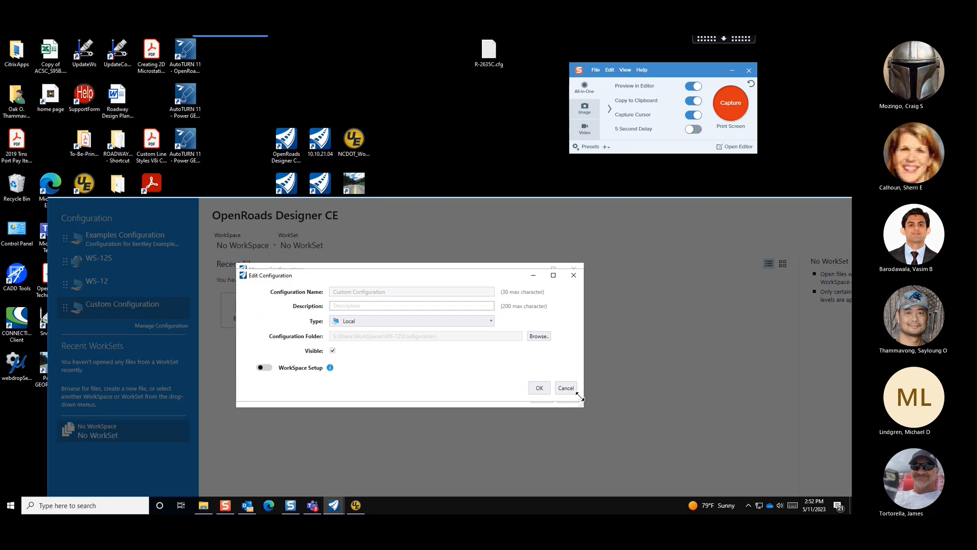
left_click(565, 389)
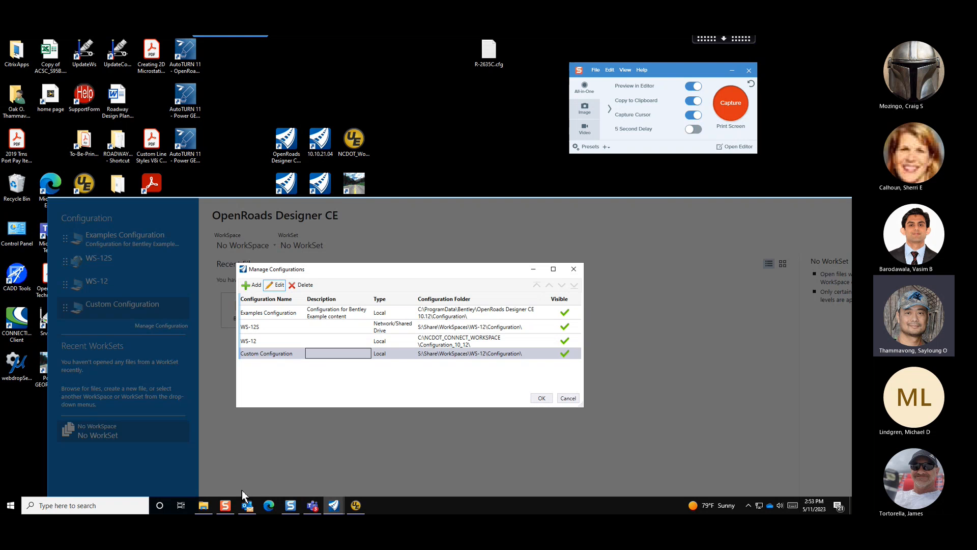
Bring the 10.10 Configuration folder window to the front and place it over the Manage Configurations dialog
mouse_move(203, 509)
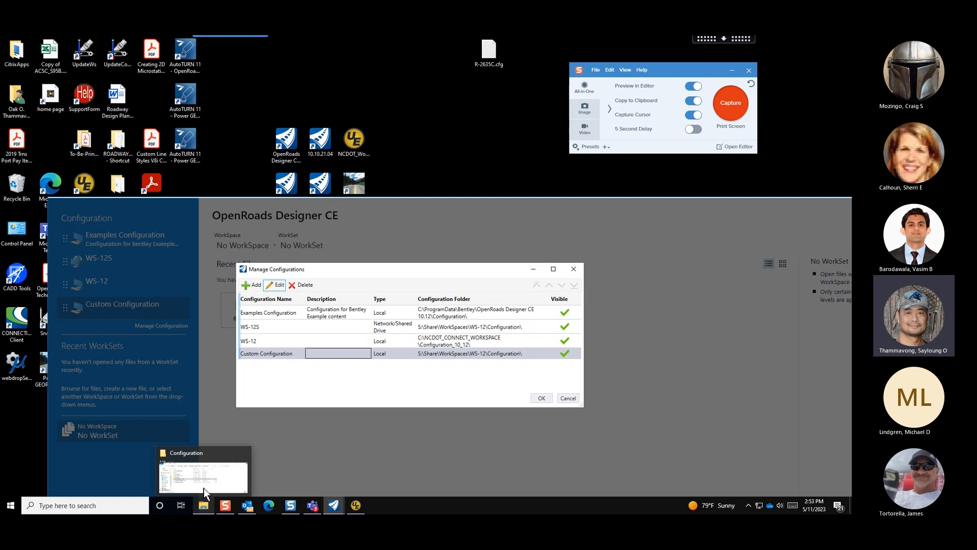
left_click(204, 487)
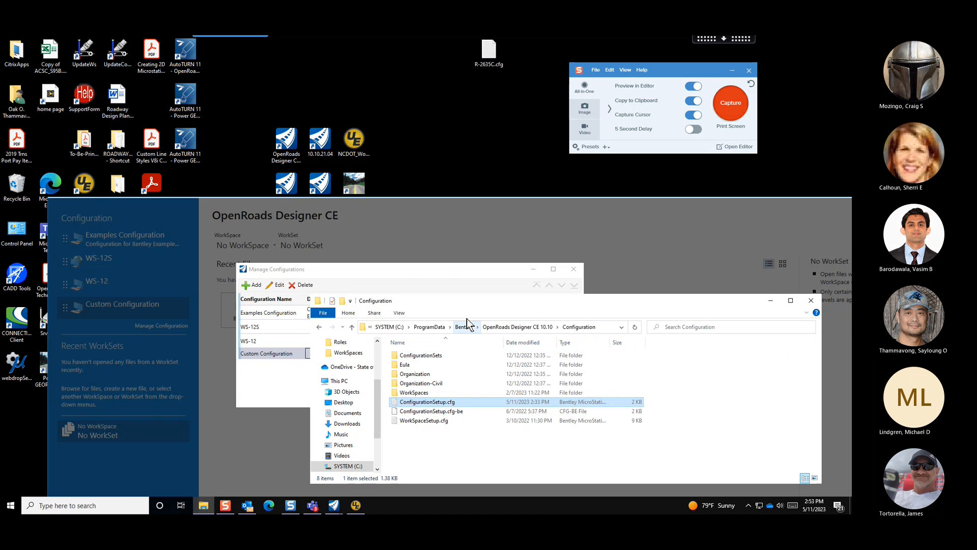
left_click_drag(474, 305, 400, 247)
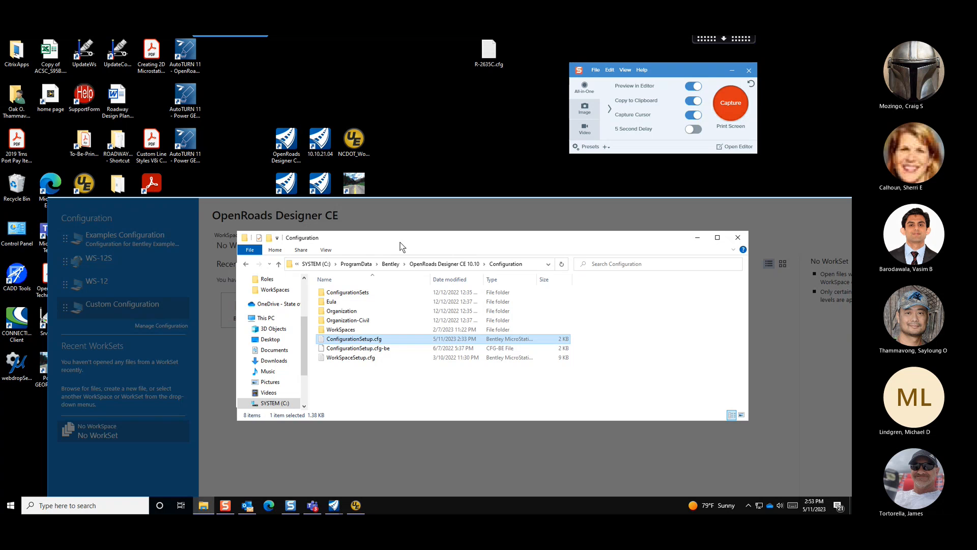
right_click(208, 509)
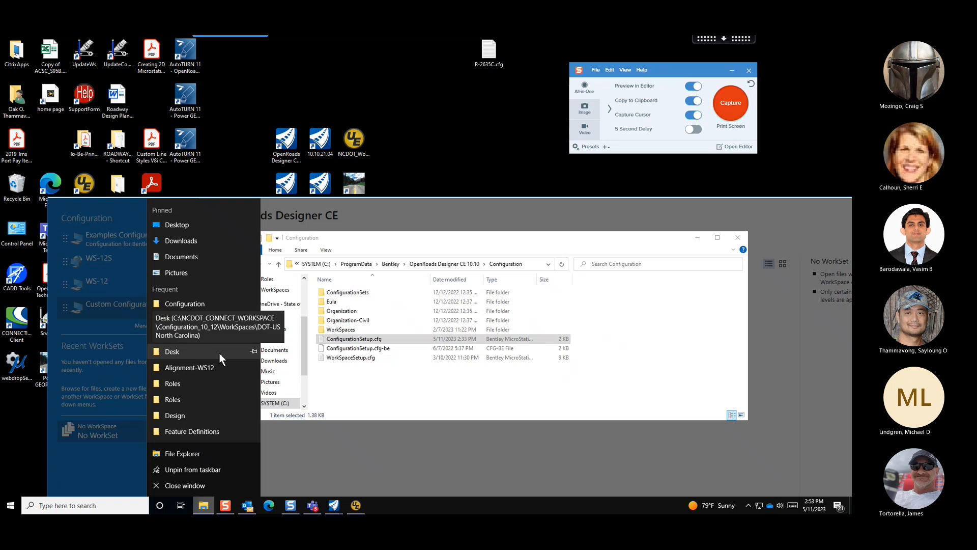
left_click(324, 455)
left_click(203, 506)
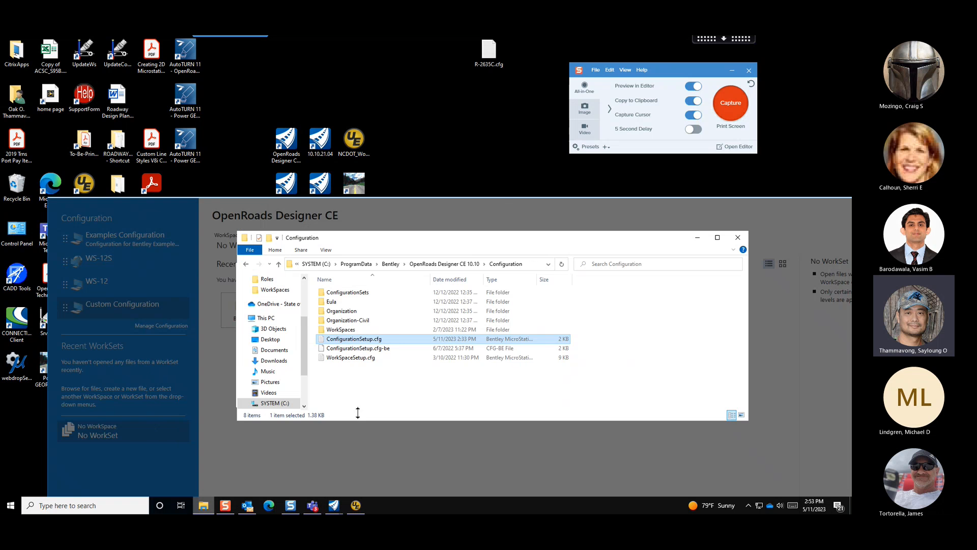
Browse from the Configuration folder up to the SYSTEM (C:) drive and open its Users folder
left_click(320, 264)
scroll(388, 356, "down", 2)
scroll(385, 368, "down", 1)
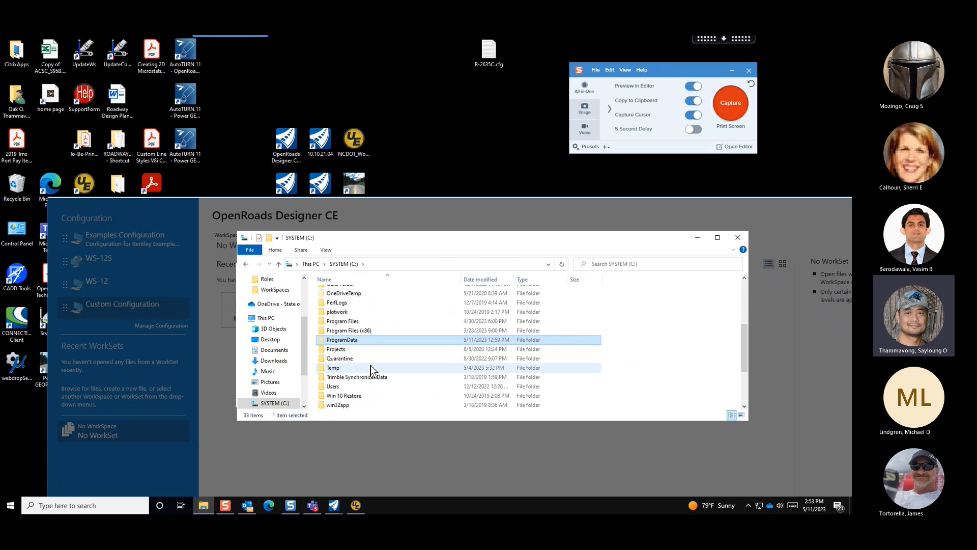
scroll(370, 365, "down", 3)
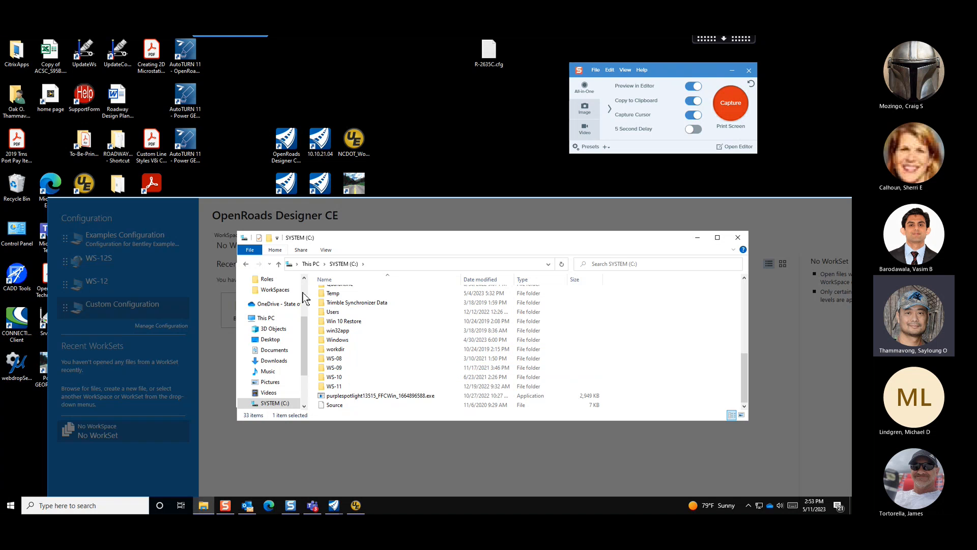
scroll(362, 350, "up", 1)
scroll(371, 345, "up", 1)
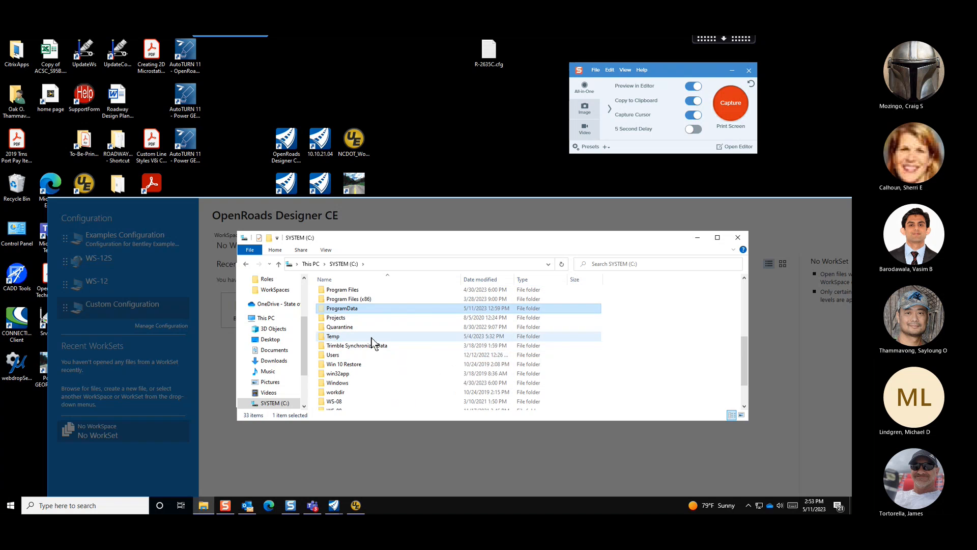
scroll(369, 357, "down", 2)
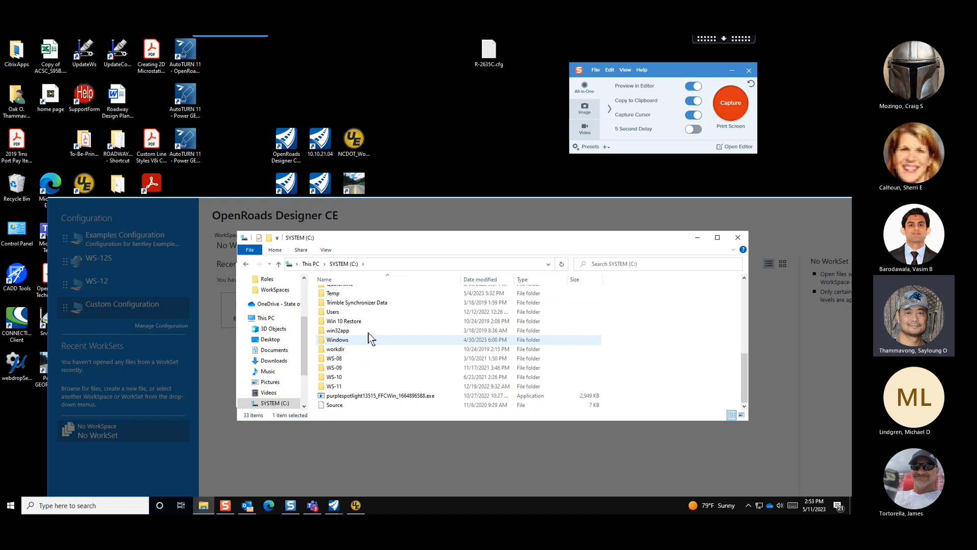
double_click(368, 313)
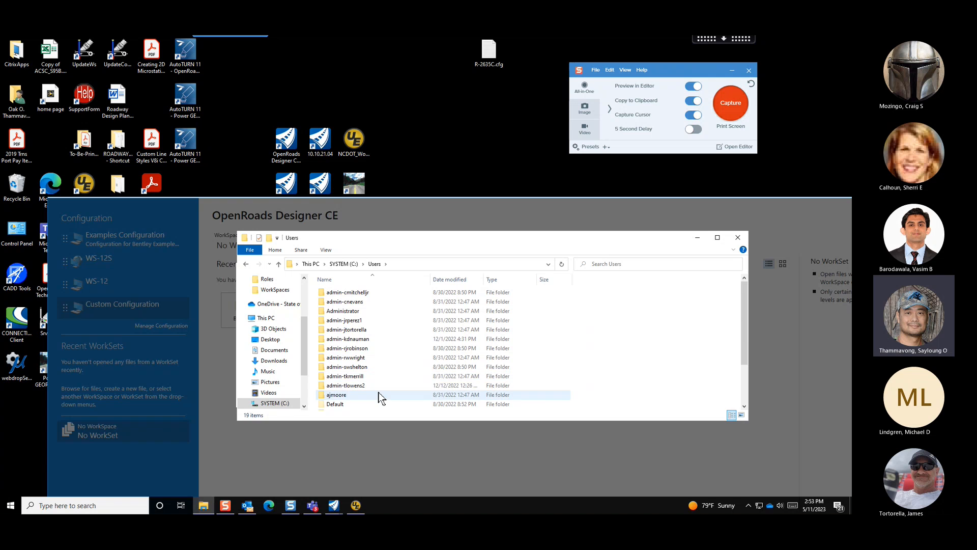
Open the AppData\Local\Bentley folder inside the current user's profile folder
scroll(384, 372, "down", 2)
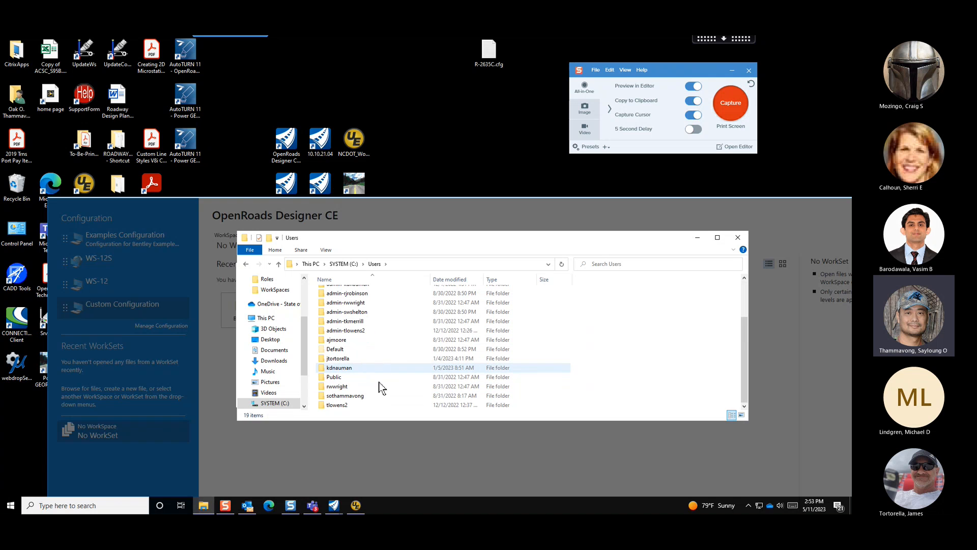
double_click(380, 397)
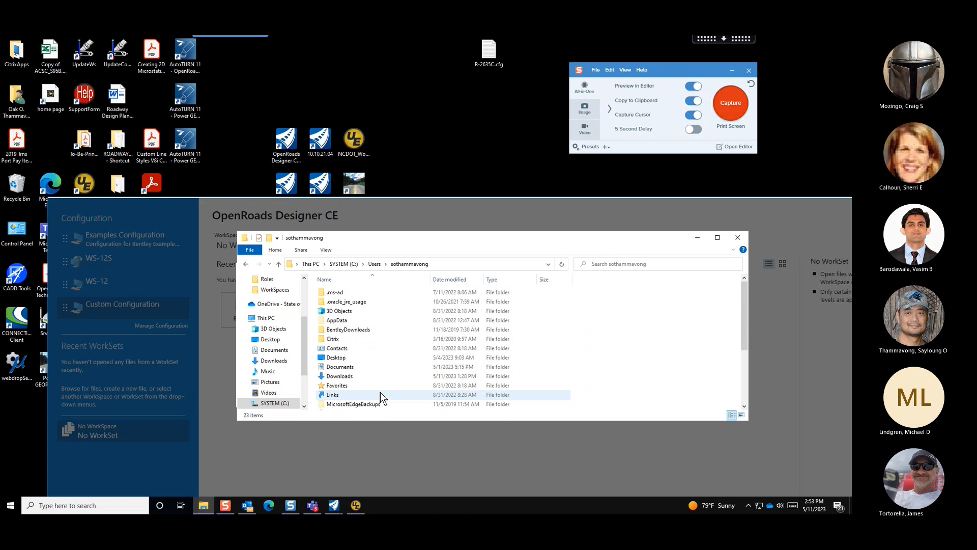
double_click(383, 321)
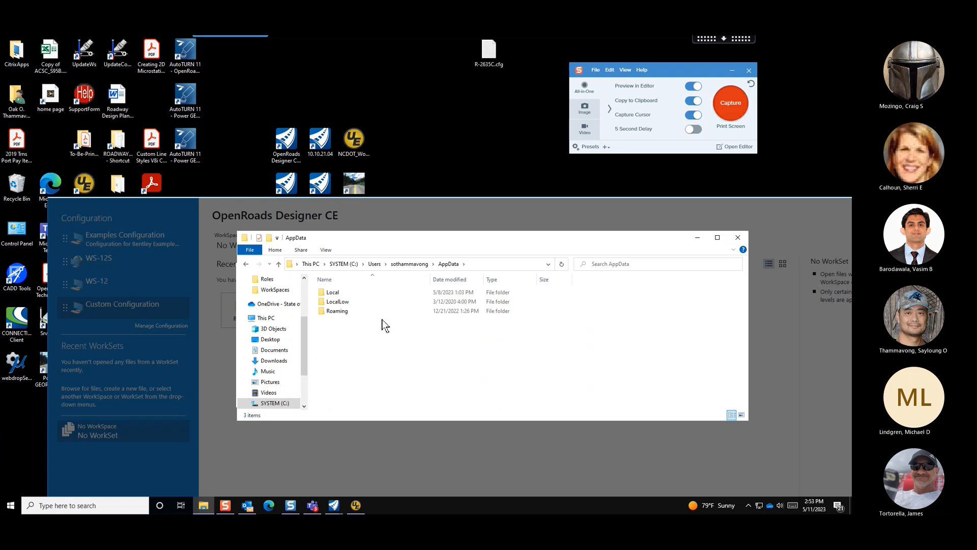
double_click(374, 292)
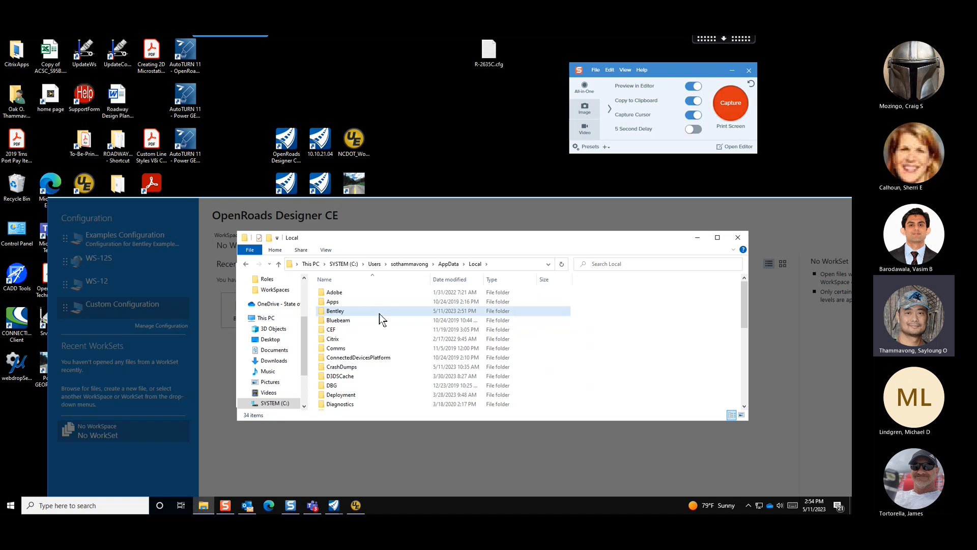
double_click(380, 314)
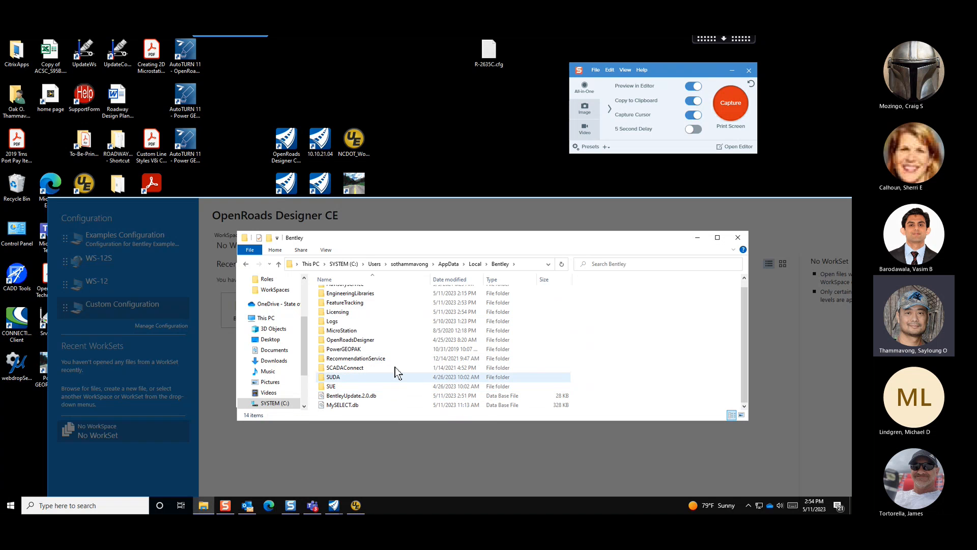
Locate configuration.xml in the prefs folder under OpenRoadsDesigner\10.0.0_5 and select it
scroll(396, 368, "up", 1)
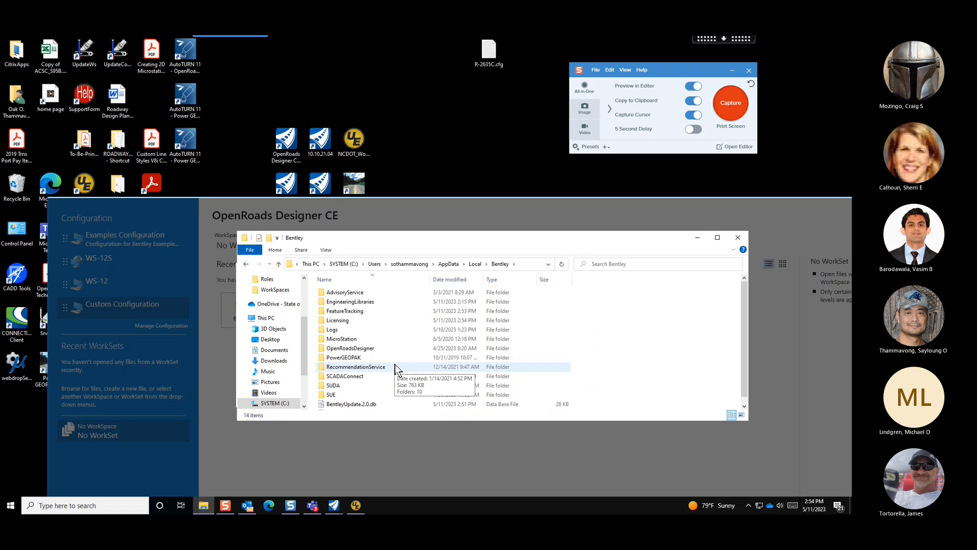
scroll(396, 368, "down", 1)
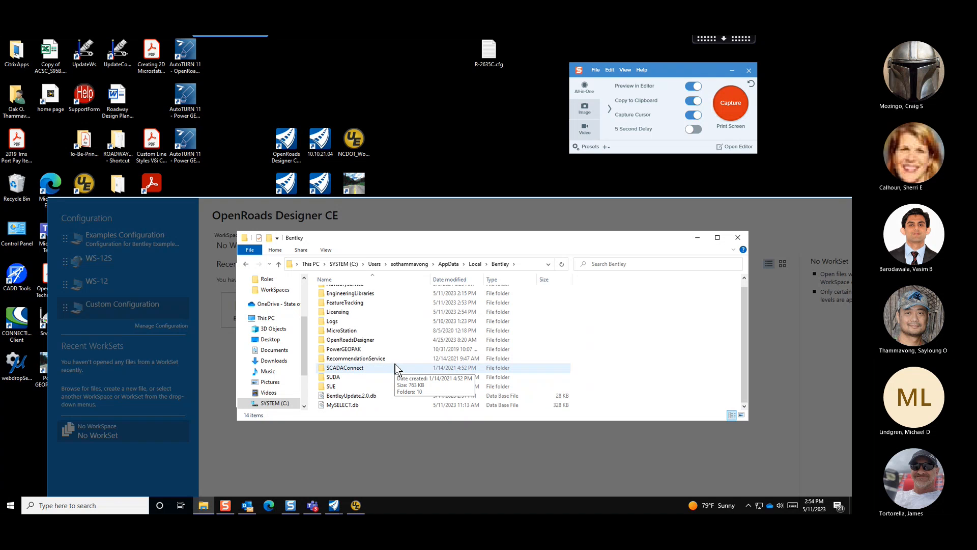
double_click(392, 340)
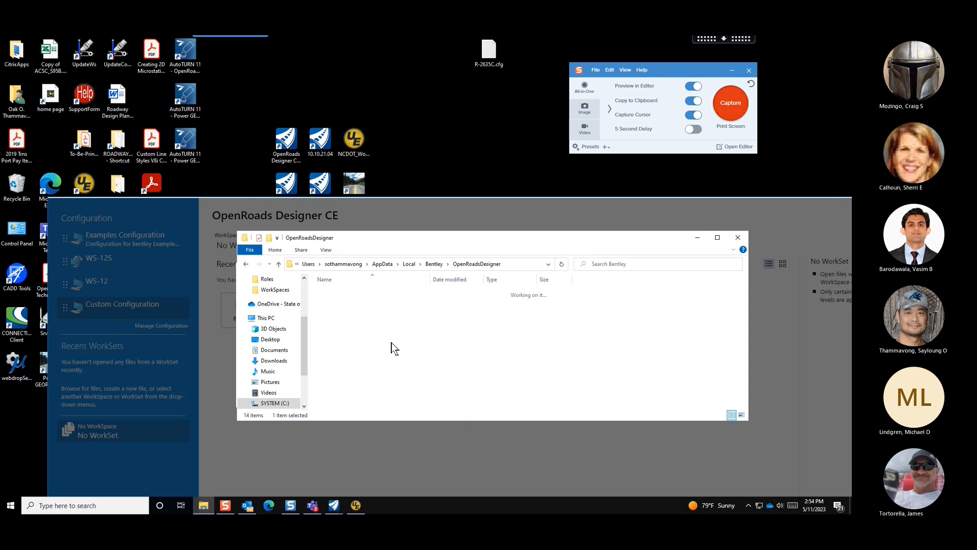
left_click(372, 340)
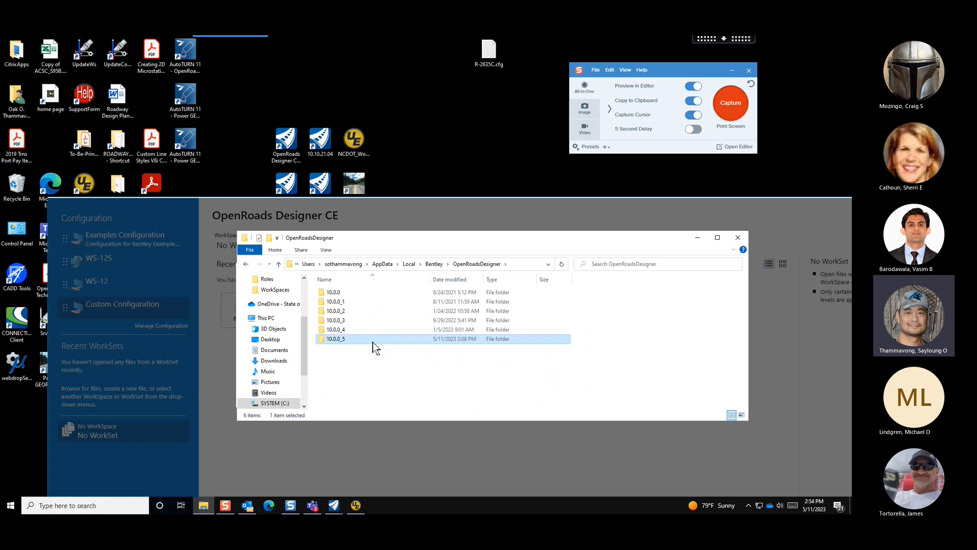
double_click(373, 340)
double_click(373, 292)
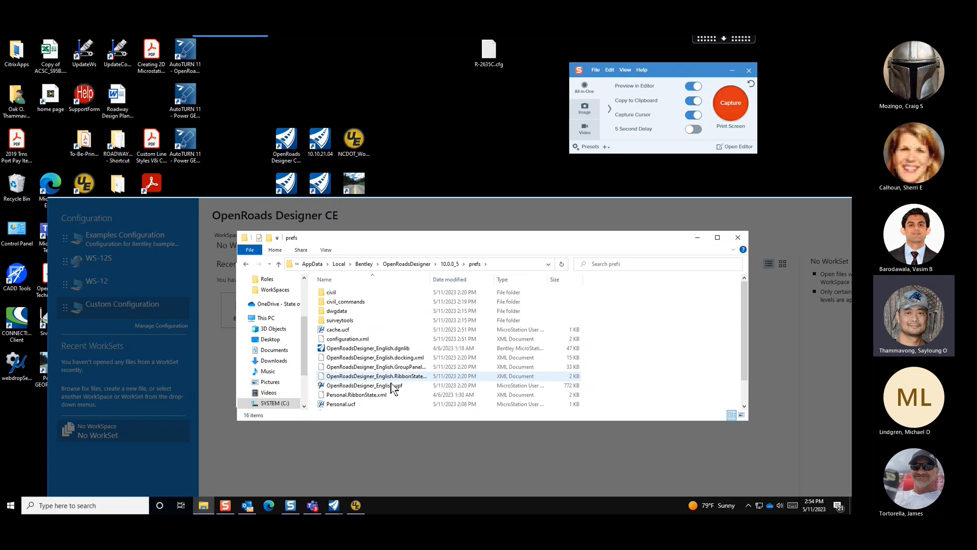
left_click(391, 342)
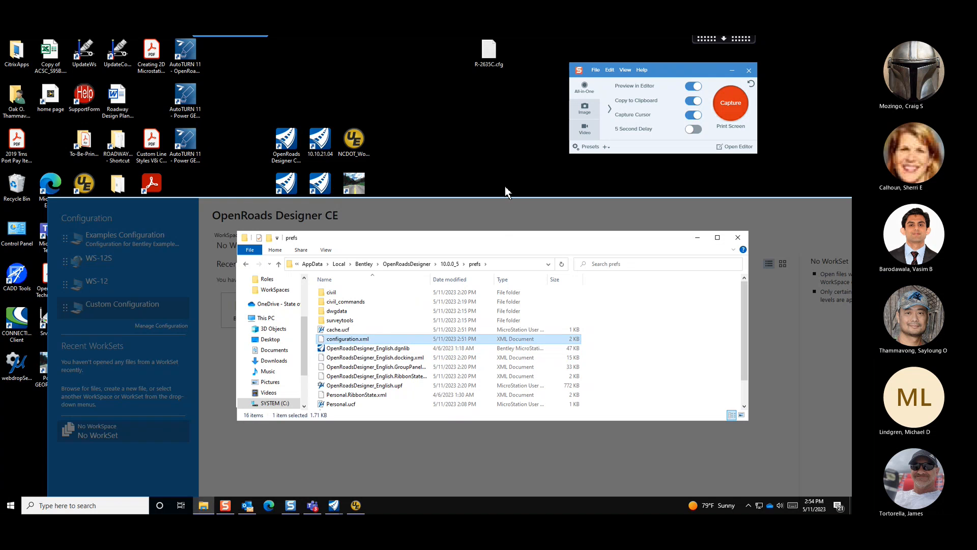
Switch back to OpenRoads Designer, close Manage Configurations, and reposition the window so its configuration list is fully in view
left_click(500, 215)
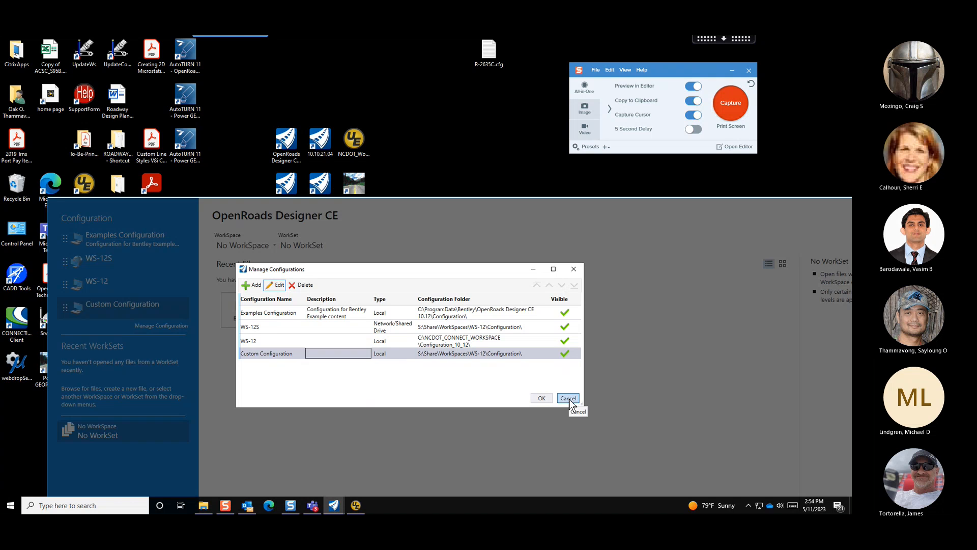
left_click(541, 398)
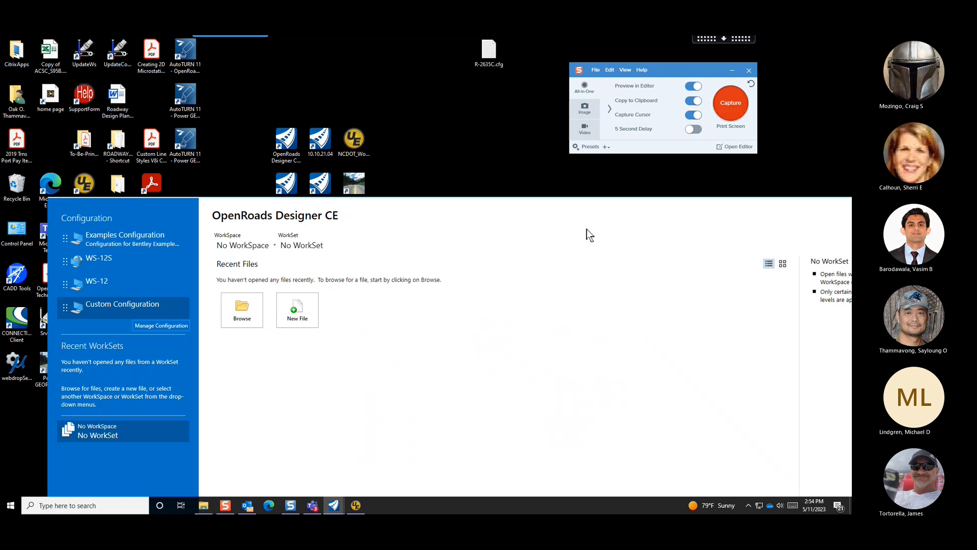
double_click(507, 208)
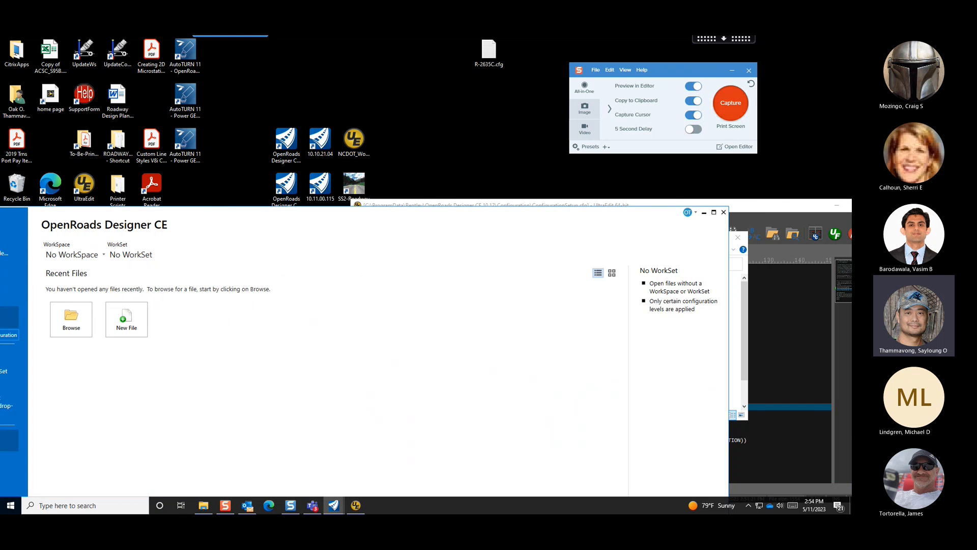
left_click_drag(511, 218, 758, 195)
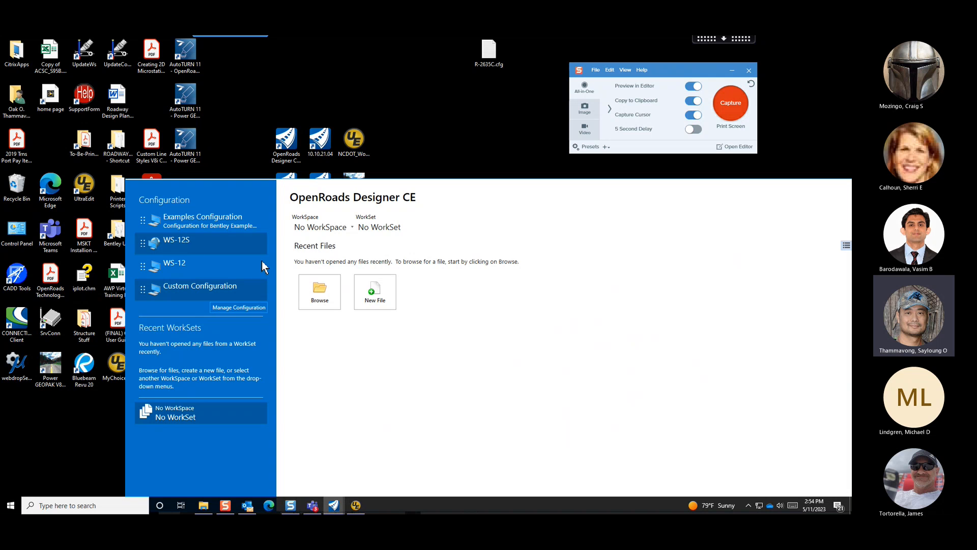
Choose the WS-12S configuration with the DOT-US North Carolina WorkSpace and the R-2635C (Training) WorkSet
left_click(223, 248)
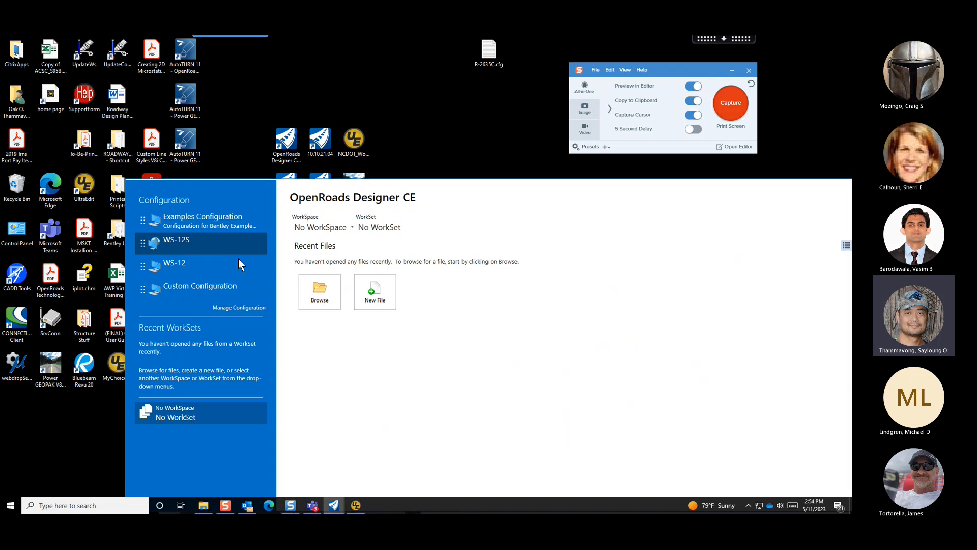
left_click(334, 229)
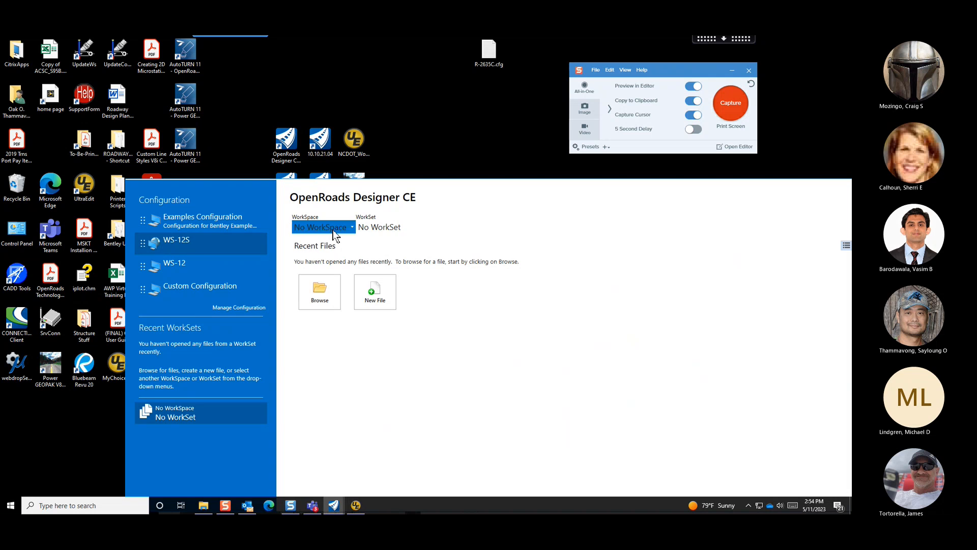
left_click(351, 267)
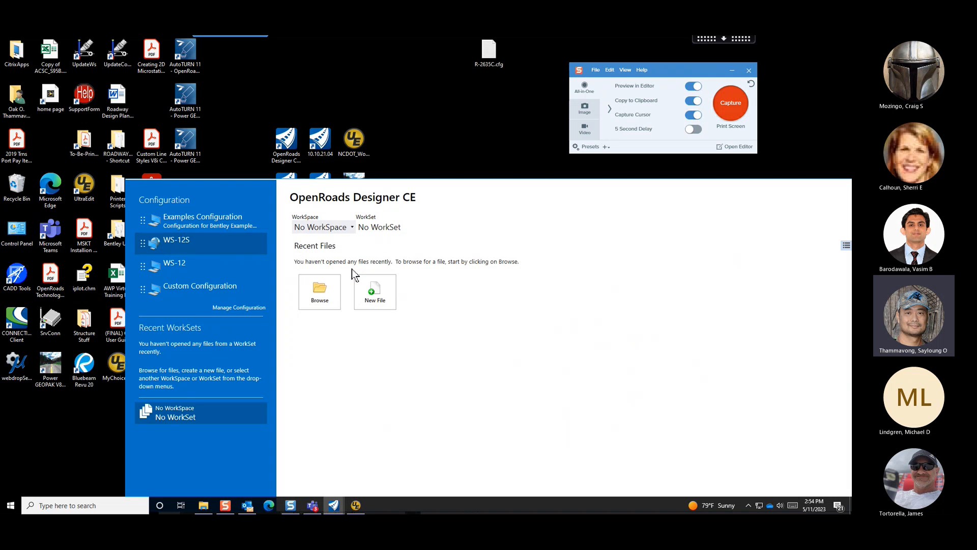
left_click(417, 228)
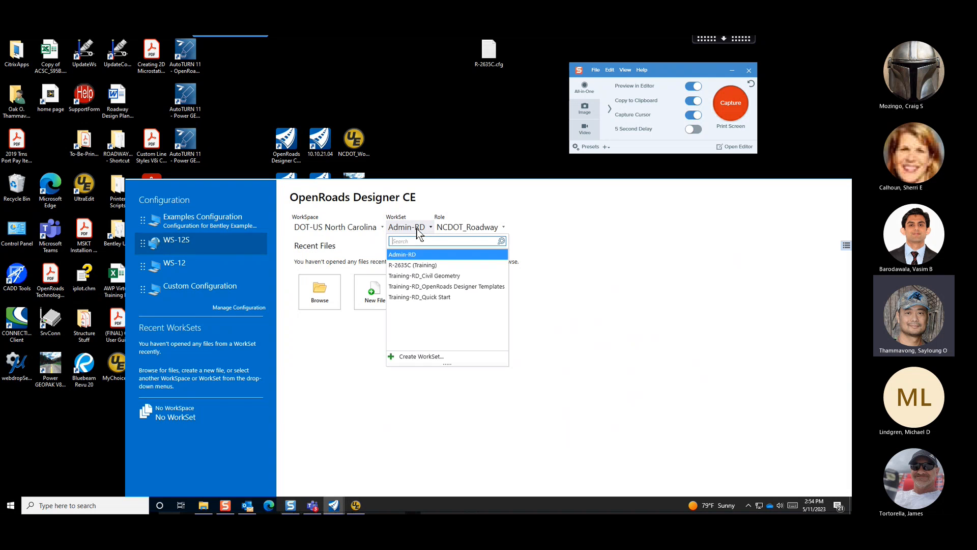
left_click(446, 266)
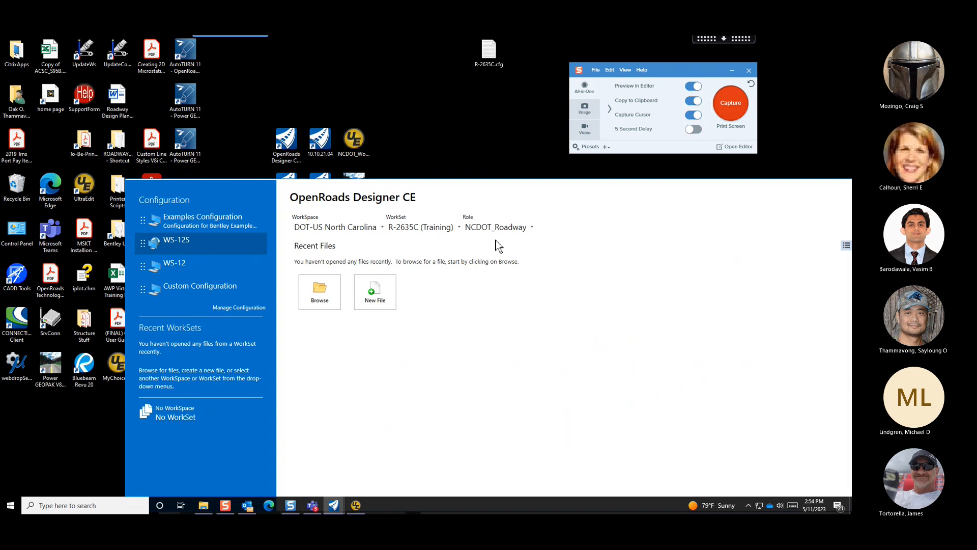
Open R-2635C_RDY_ALG_CD-NB.dgn from the Module 13 - Sheeting\Roadway\Alignment-WS12 training folder
left_click(315, 300)
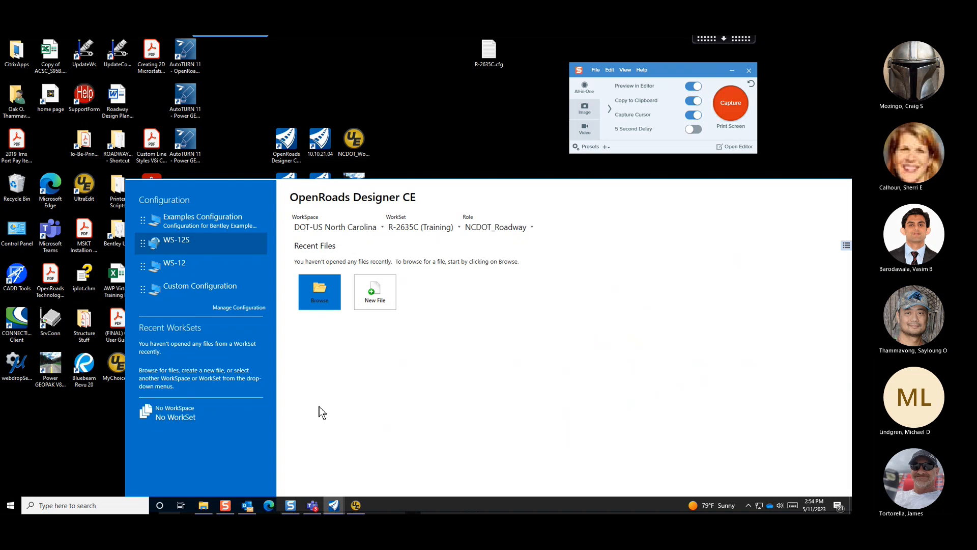
scroll(336, 329, "down", 3)
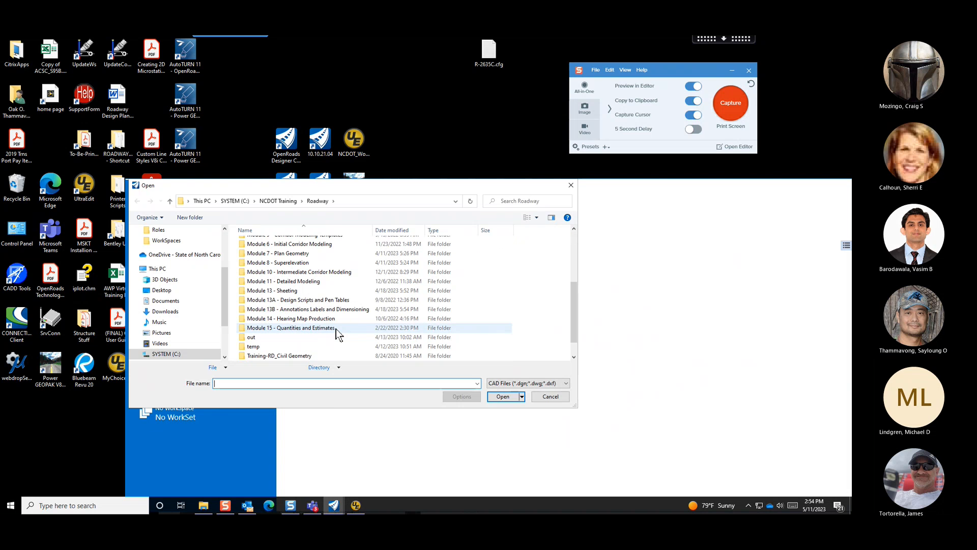
double_click(336, 298)
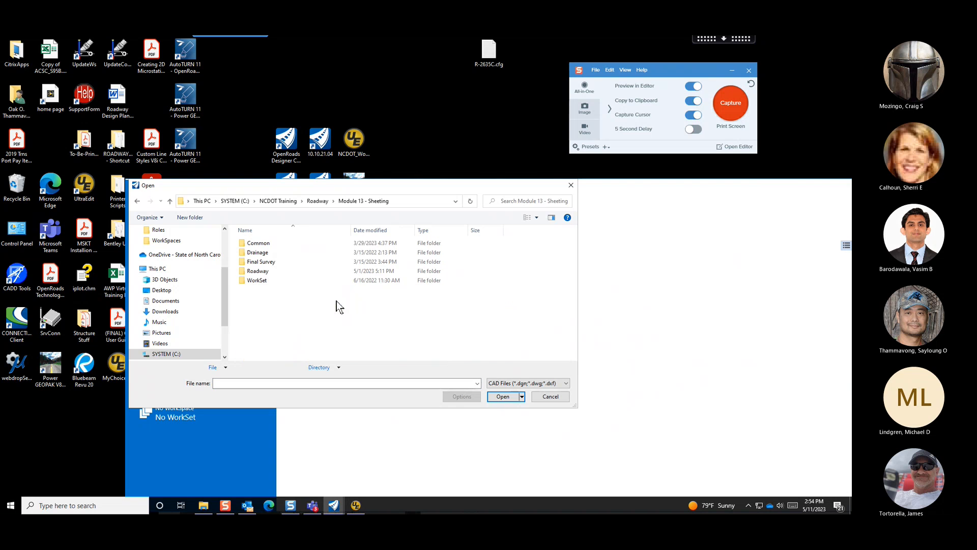
double_click(282, 271)
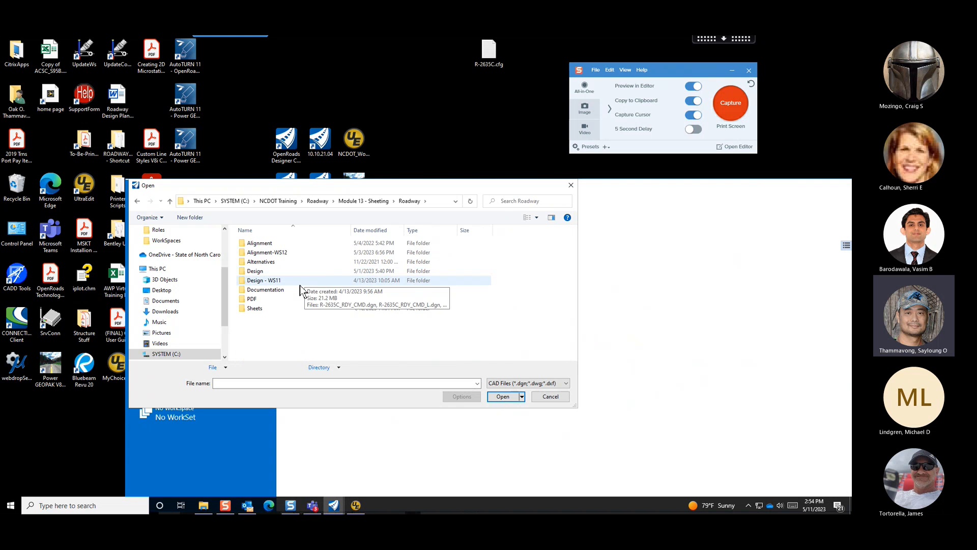
double_click(300, 253)
left_click(313, 254)
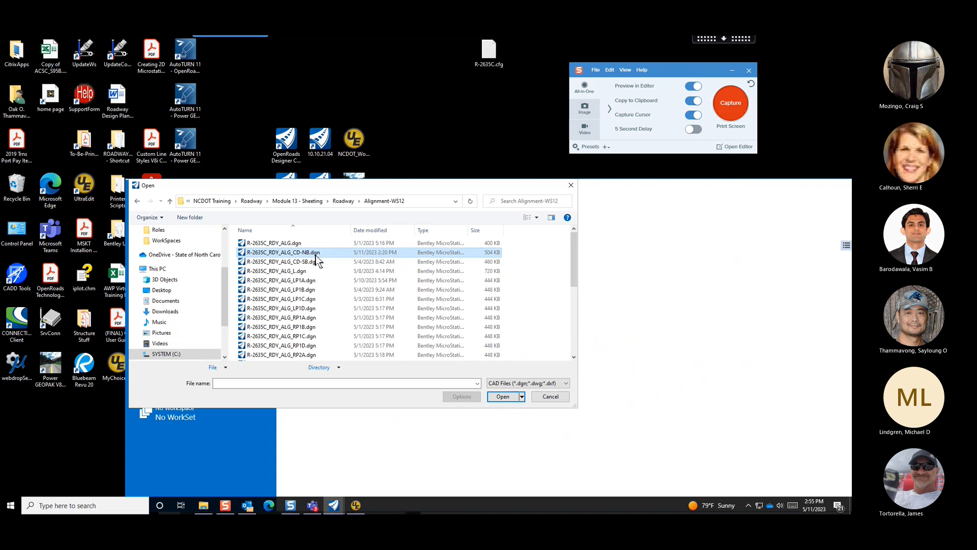
left_click(491, 397)
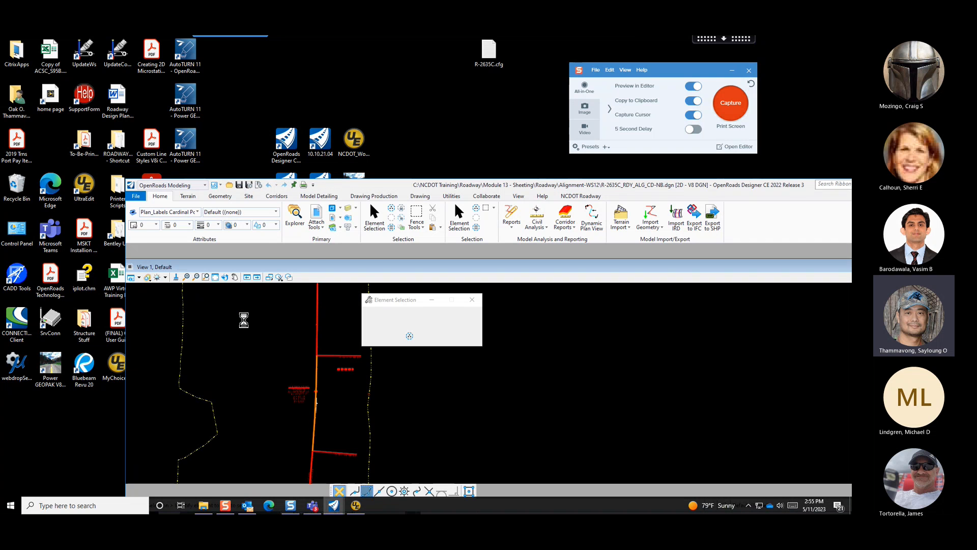
Close the R-2635C_RDY_ALG_CD-NB.dgn file and exit OpenRoads Designer from its start window
left_click(136, 196)
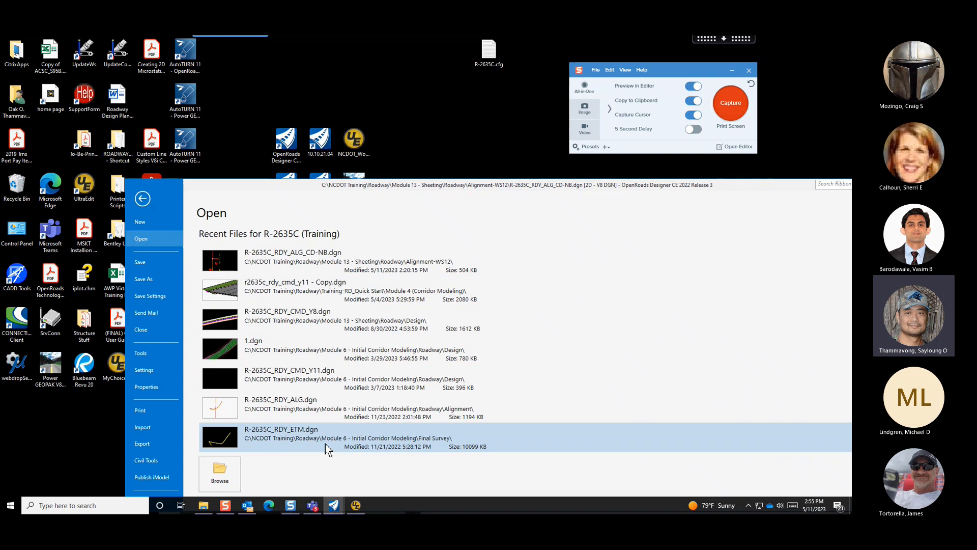
left_click(144, 199)
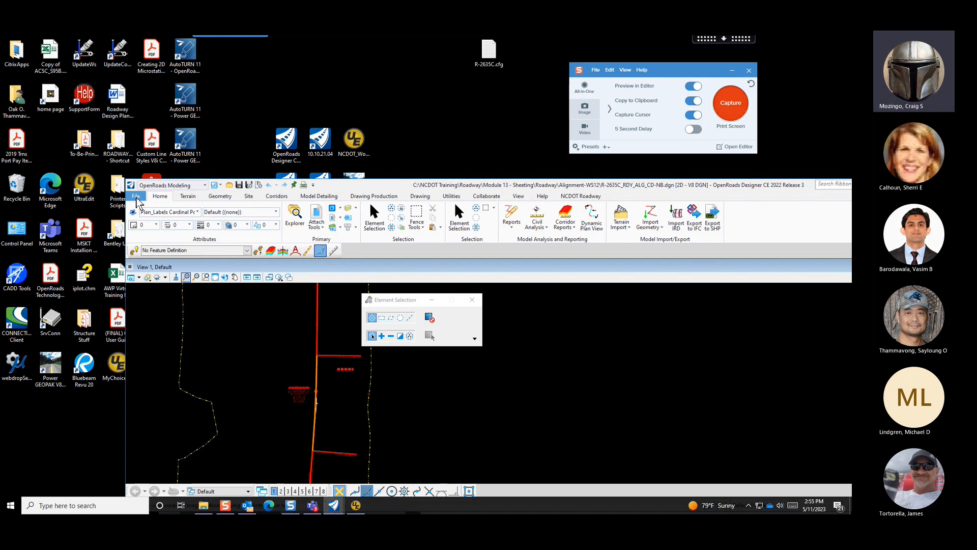
left_click(137, 197)
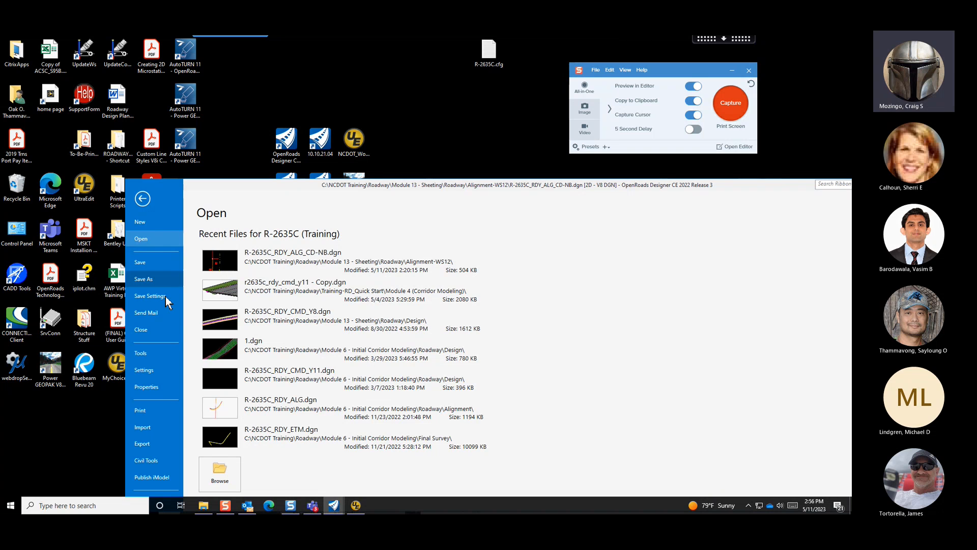
left_click(163, 329)
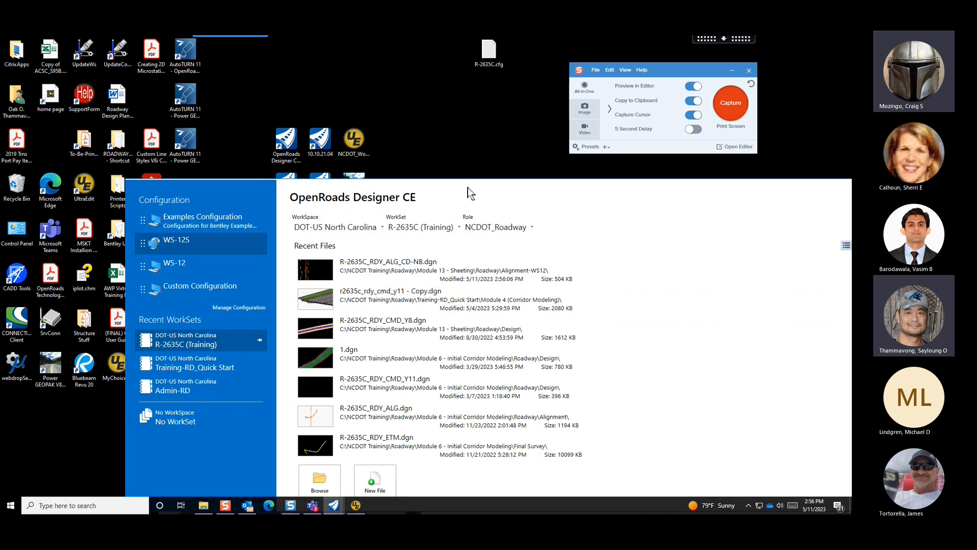
left_click_drag(468, 187, 347, 190)
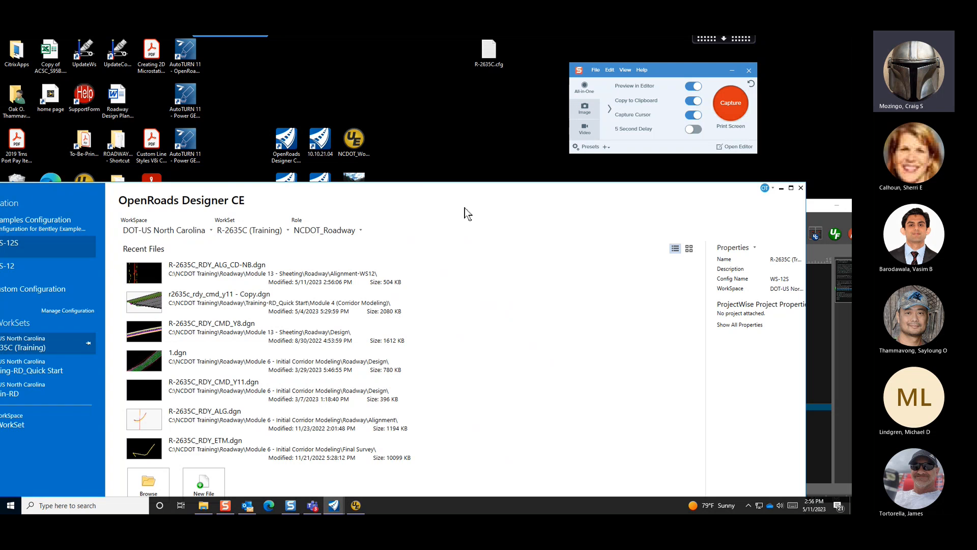
left_click(800, 188)
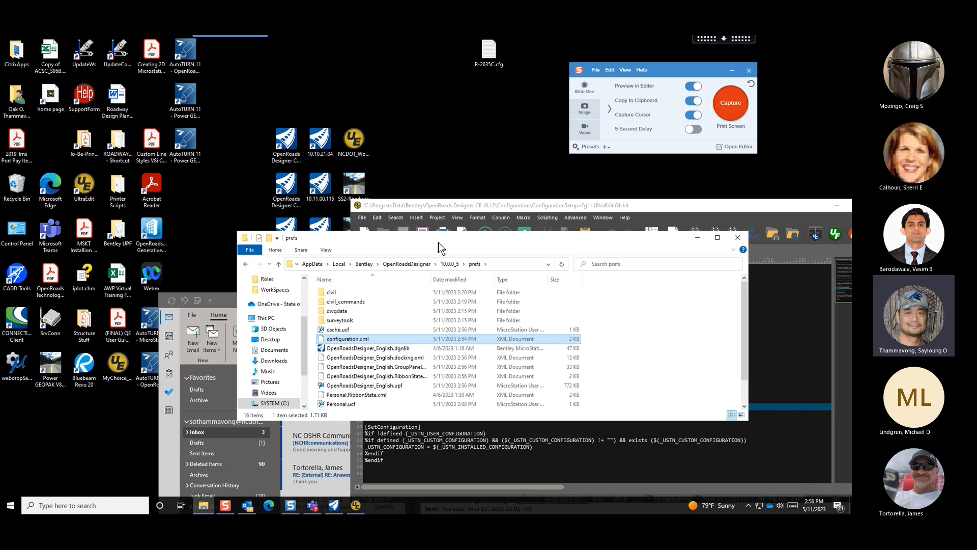
Move the prefs folder and UltraEdit windows clear of the desktop shortcuts, and reload all externally changed files in UltraEdit
left_click_drag(438, 239, 346, 279)
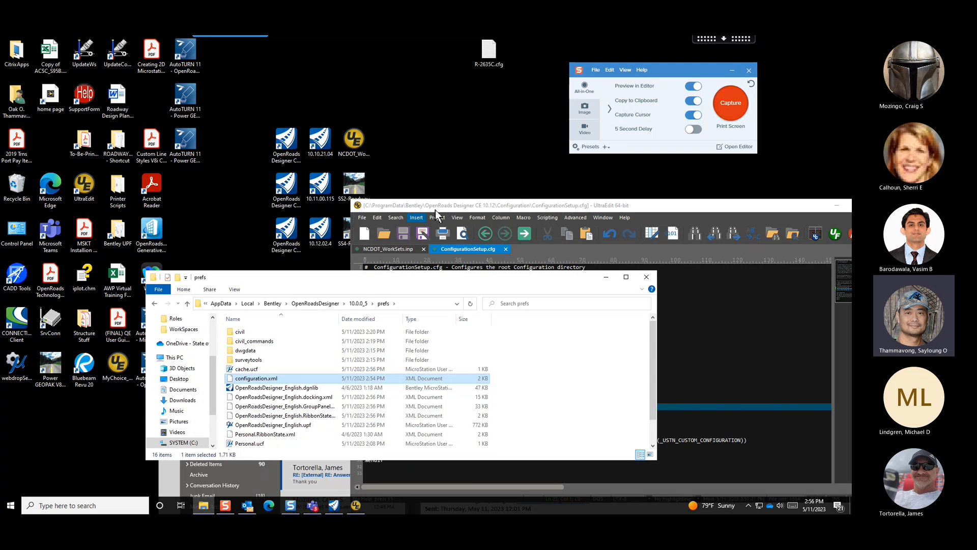
left_click_drag(467, 208, 575, 248)
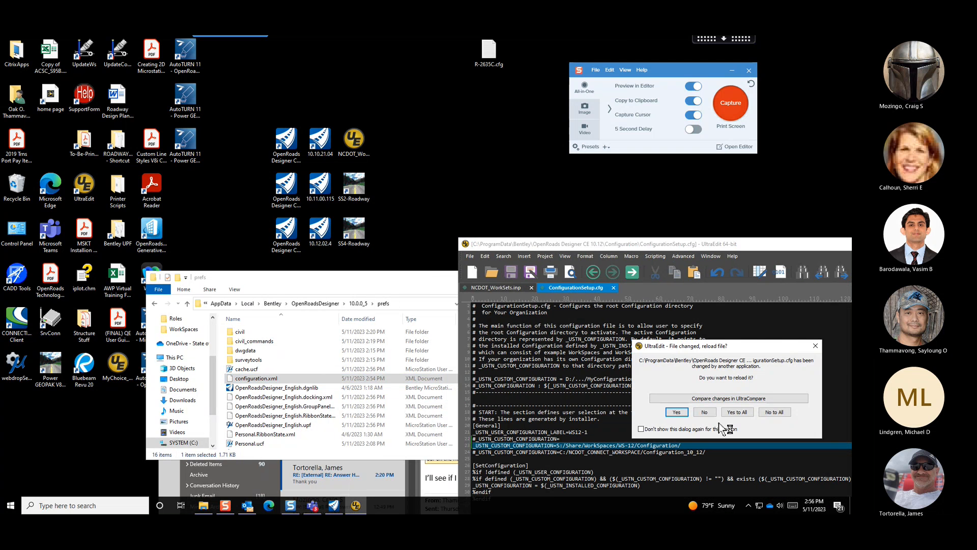
left_click(736, 412)
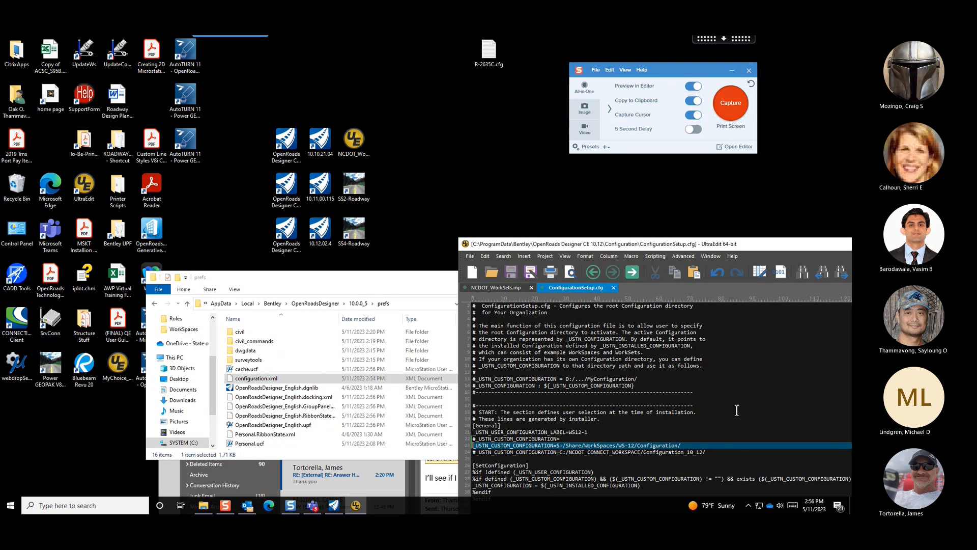
Relaunch OpenRoads Designer 10.12.02.4 from the desktop, view the Training-RD_Quick Start recent files, and return to the R-2635C (Training) WorkSet
double_click(320, 233)
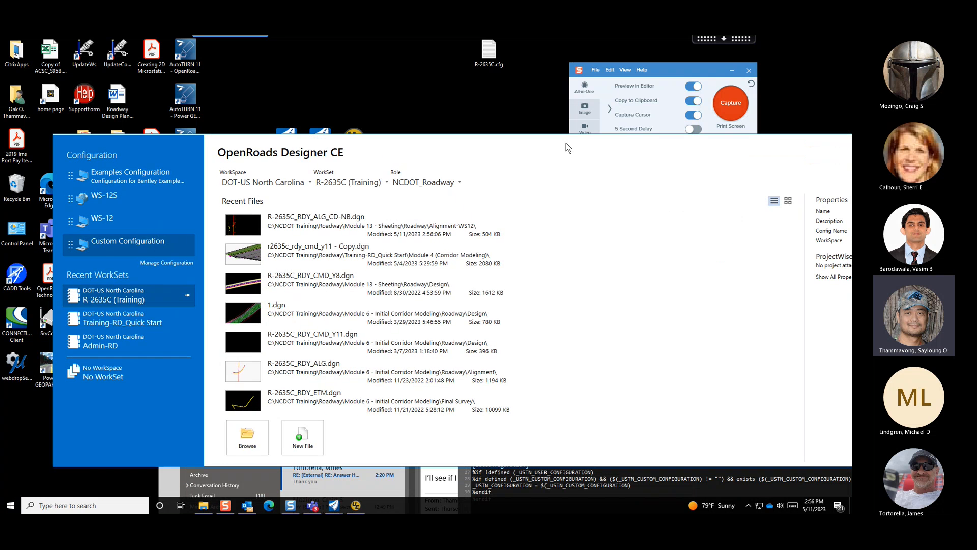
left_click(153, 324)
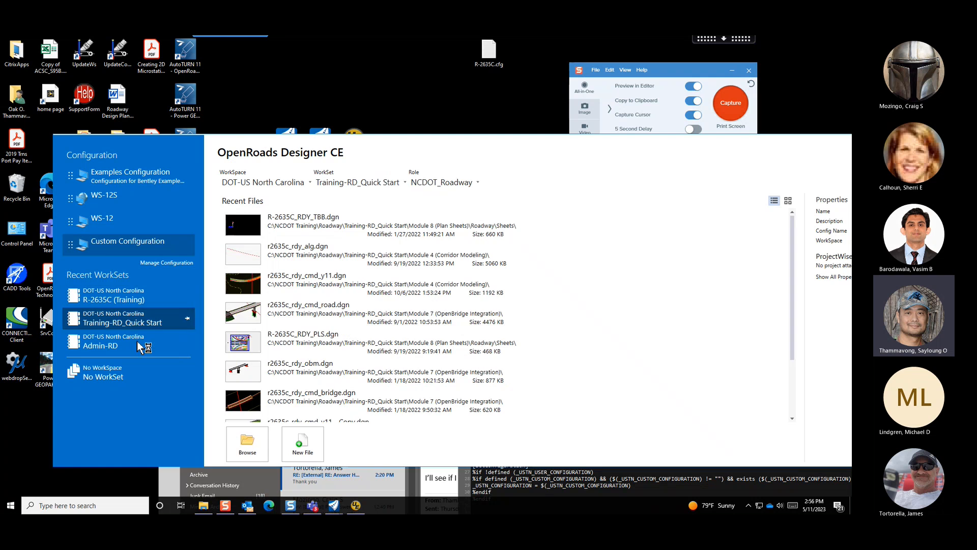
left_click(137, 341)
left_click(154, 321)
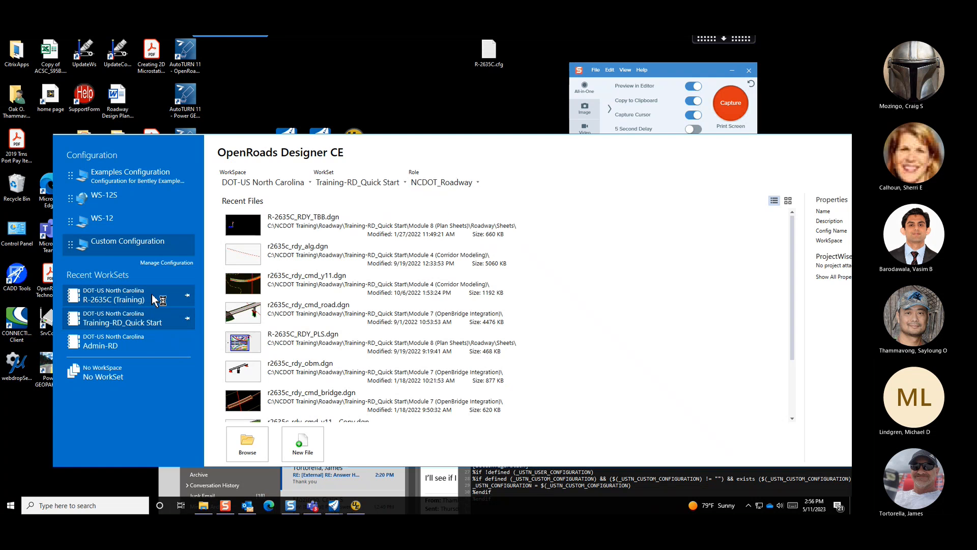
left_click(152, 294)
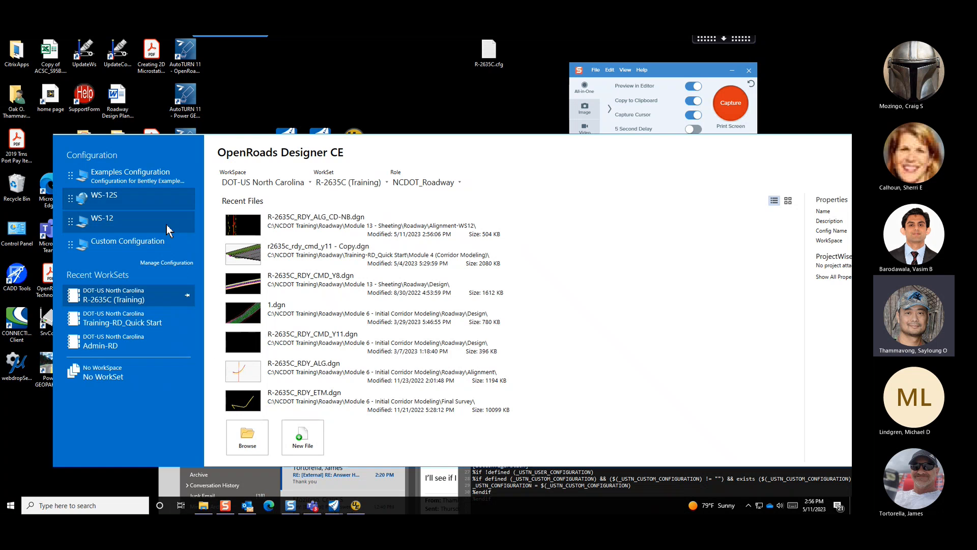
Switch between the WS-12 and WS-12S configurations to compare their recent files, finishing on WS-12S
left_click(135, 225)
left_click(152, 203)
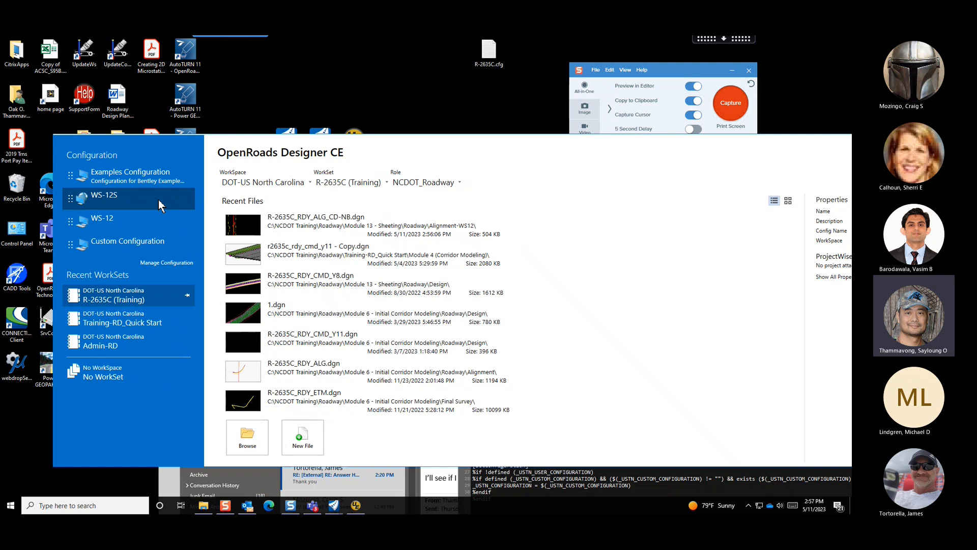
left_click(125, 222)
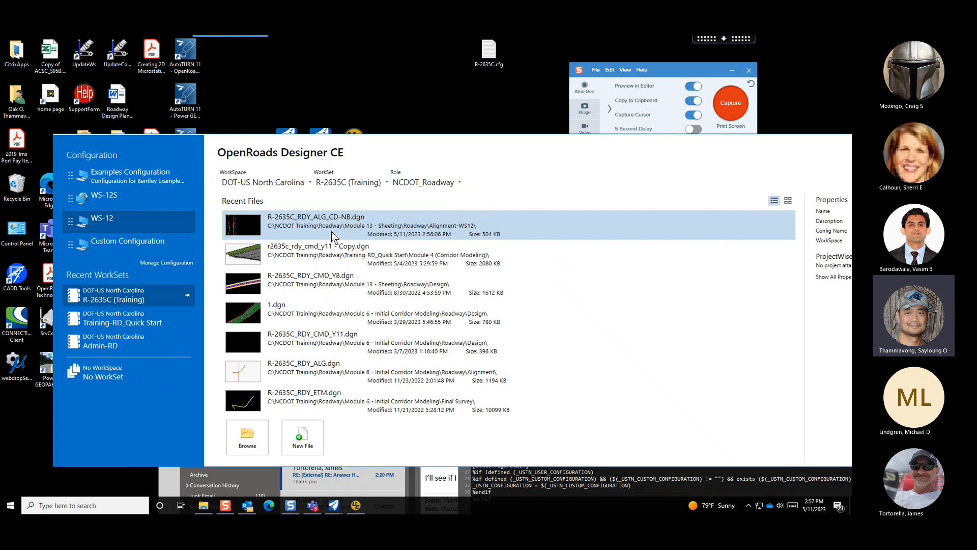
left_click(130, 200)
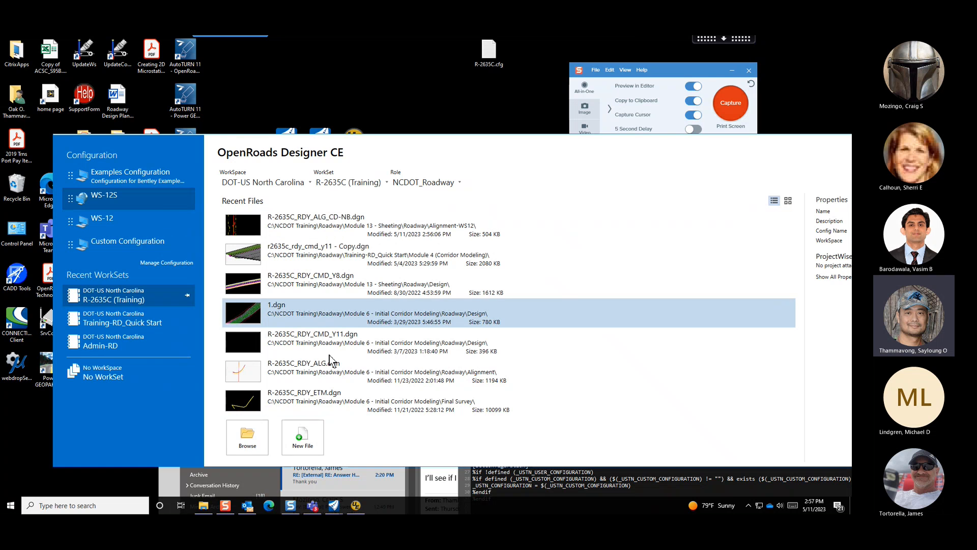
Bring ConfigurationSetup.cfg forward in UltraEdit and position it beside the configuration list to examine its _USTN_CUSTOM_CONFIGURATION paths
left_click(355, 506)
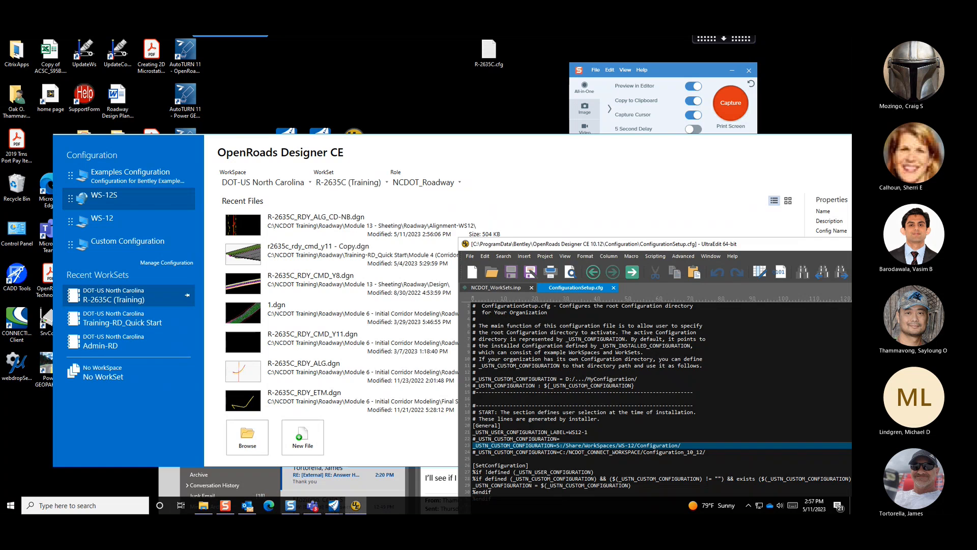
left_click_drag(651, 244, 536, 154)
left_click(615, 365)
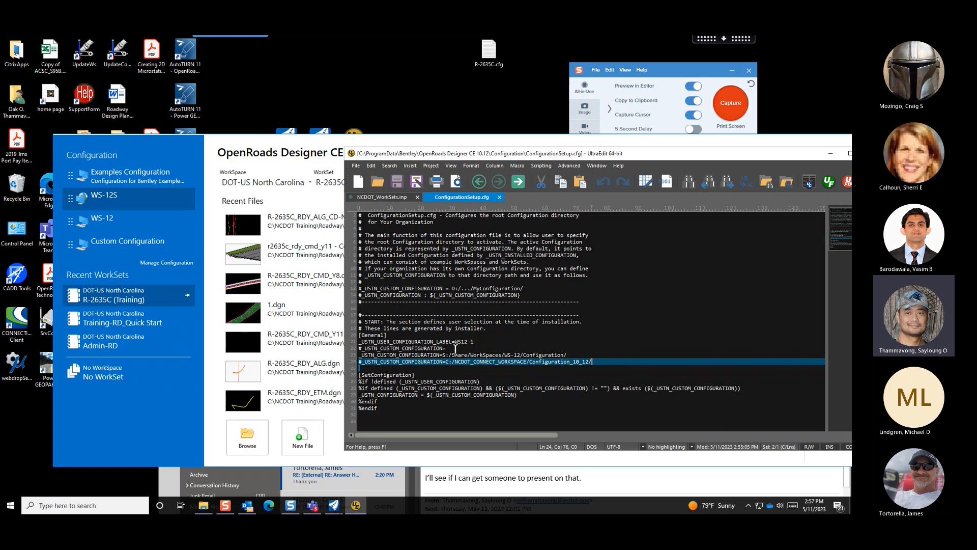
left_click_drag(569, 154, 792, 380)
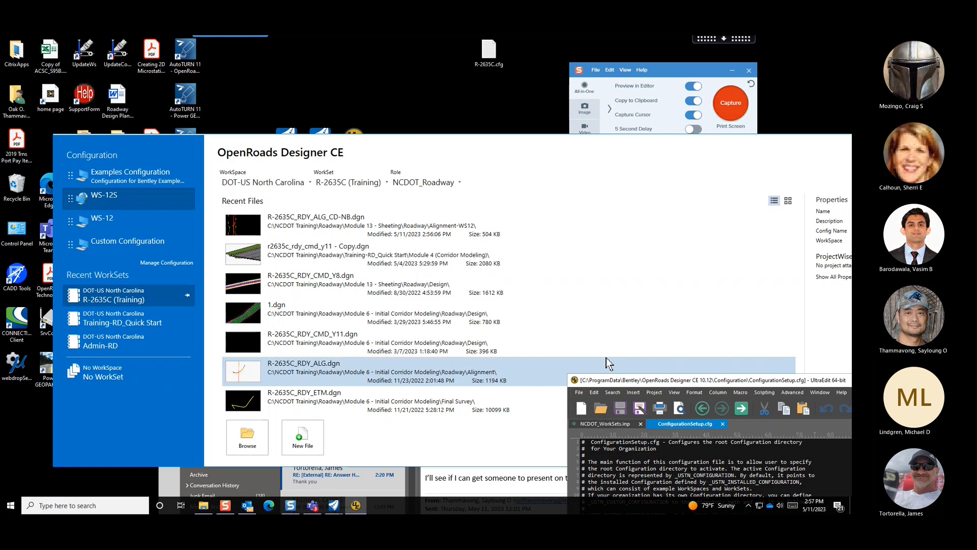
left_click_drag(632, 383, 365, 179)
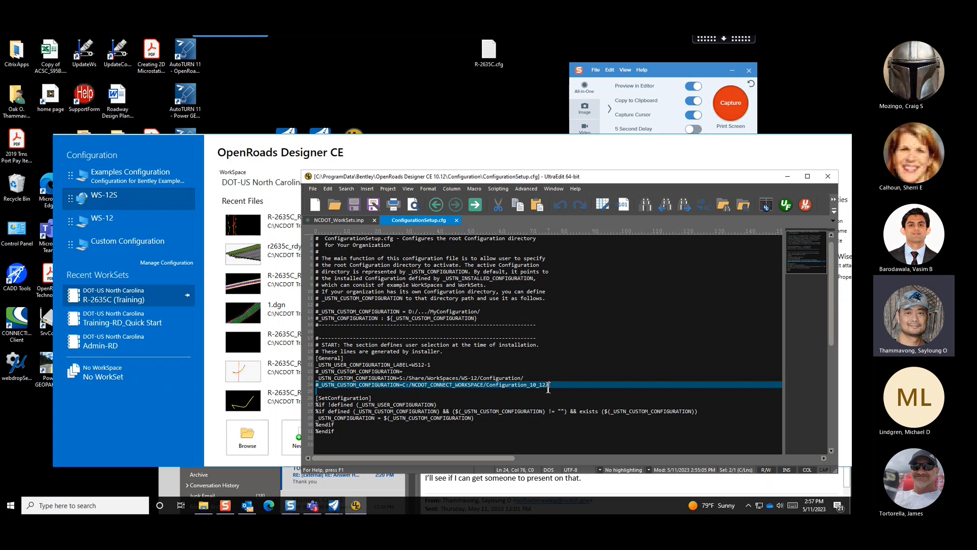
Try adding a blank line below the C:/NCDOT_CONNECT_WORKSPACE/Configuration_10_12/ entry, and highlight the S:/Share/WorkSpaces/WS-12/Configuration/ path above it
left_click_drag(548, 388, 550, 381)
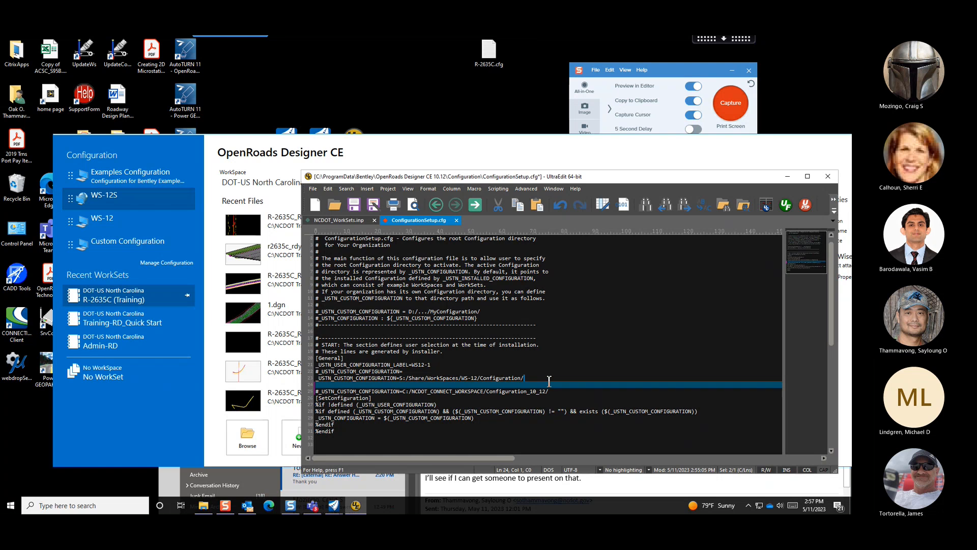
key("BackSpace")
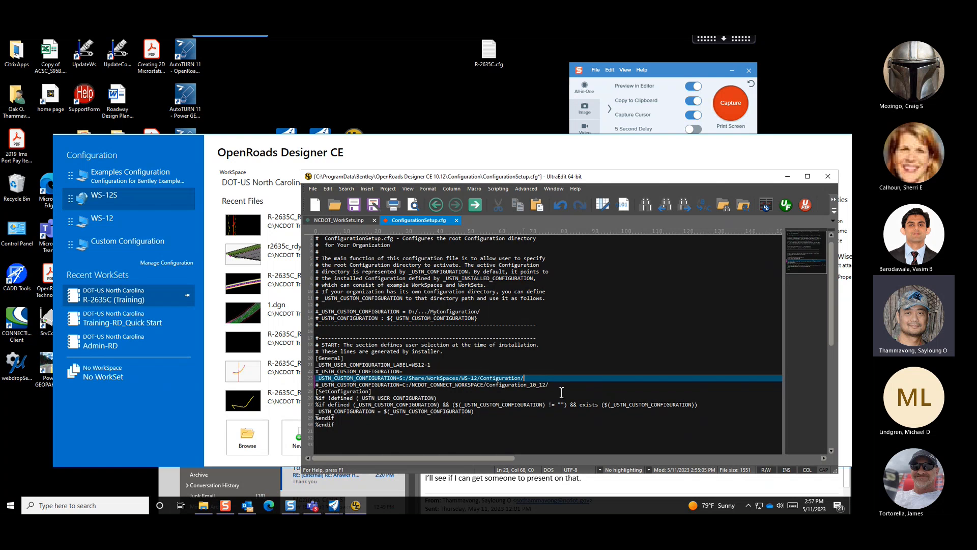
left_click(565, 386)
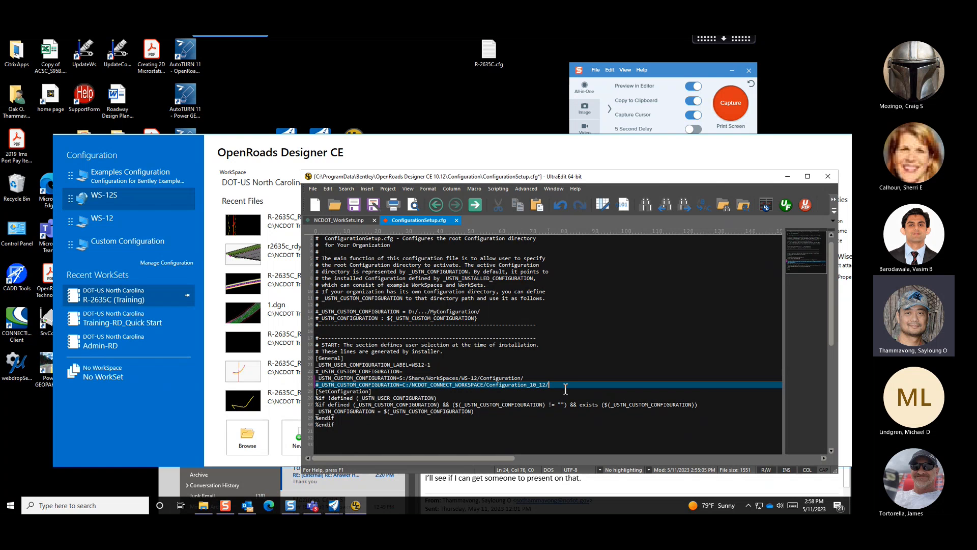
key("Return")
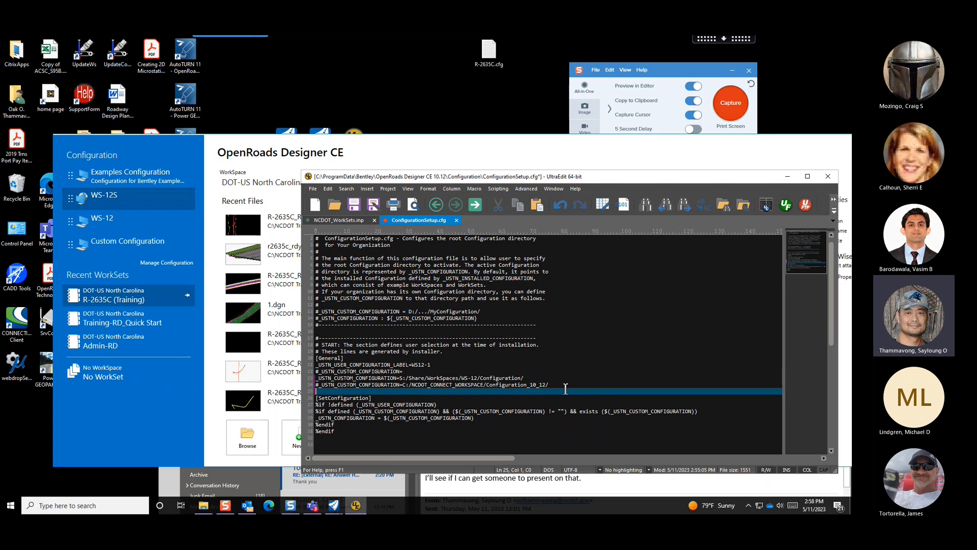
left_click(536, 379)
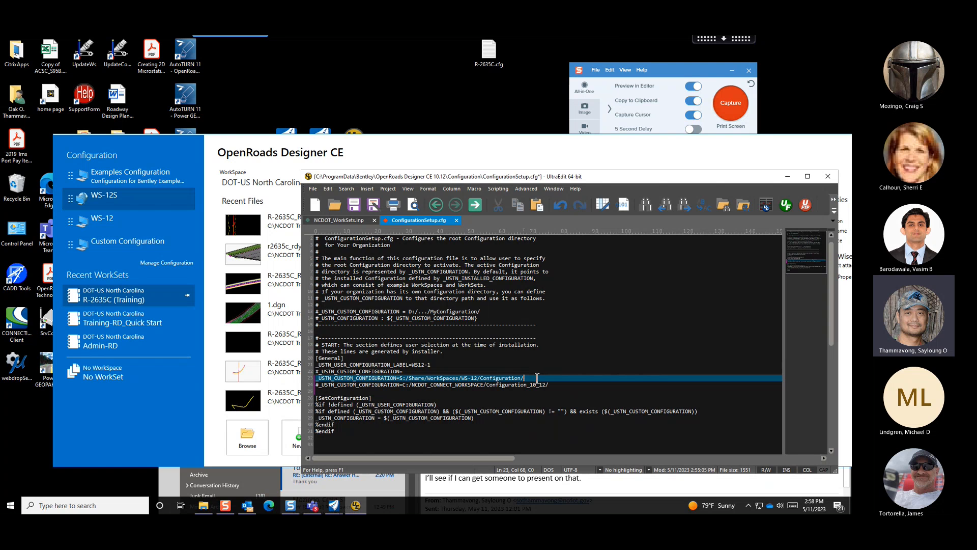
left_click_drag(537, 379, 400, 378)
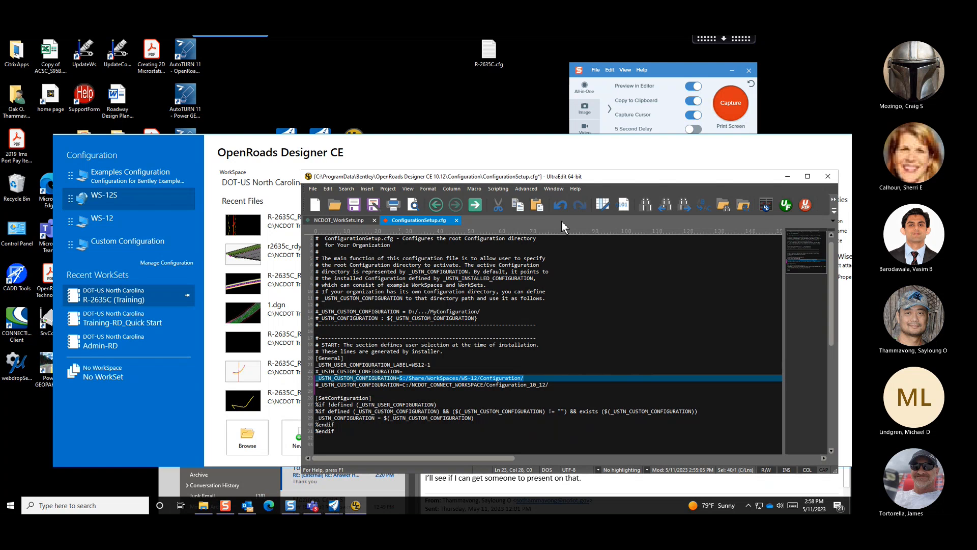
Move UltraEdit off the OpenRoads Designer configuration list and close it without saving the changes to ConfigurationSetup.cfg
left_click_drag(612, 182, 408, 248)
left_click(623, 242)
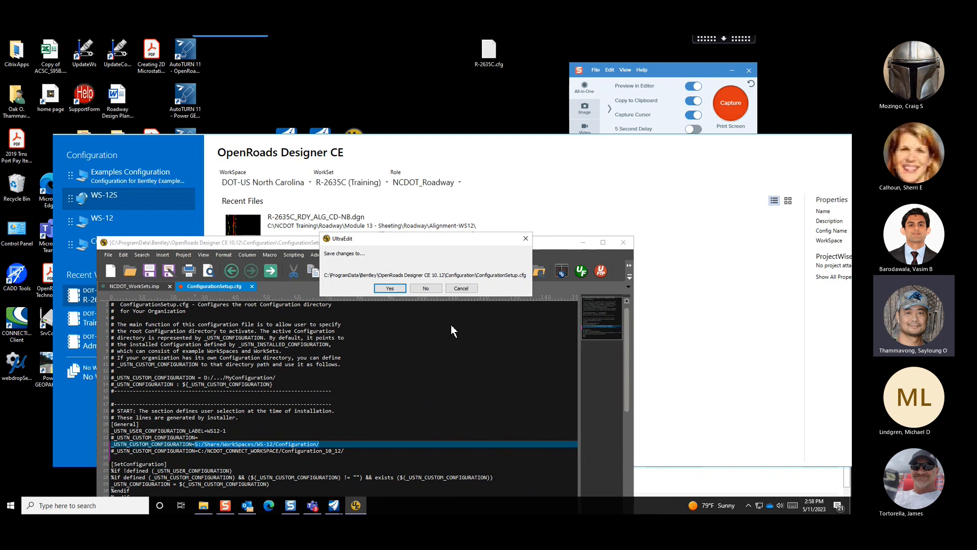
left_click(426, 289)
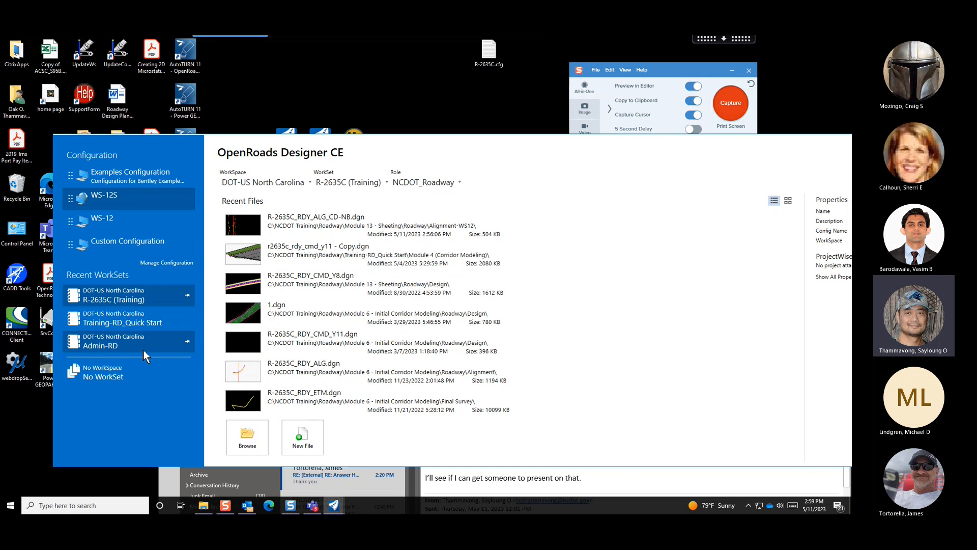
Choose the Training-RD_Quick Start WorkSet under the WS-12S configuration
left_click(141, 324)
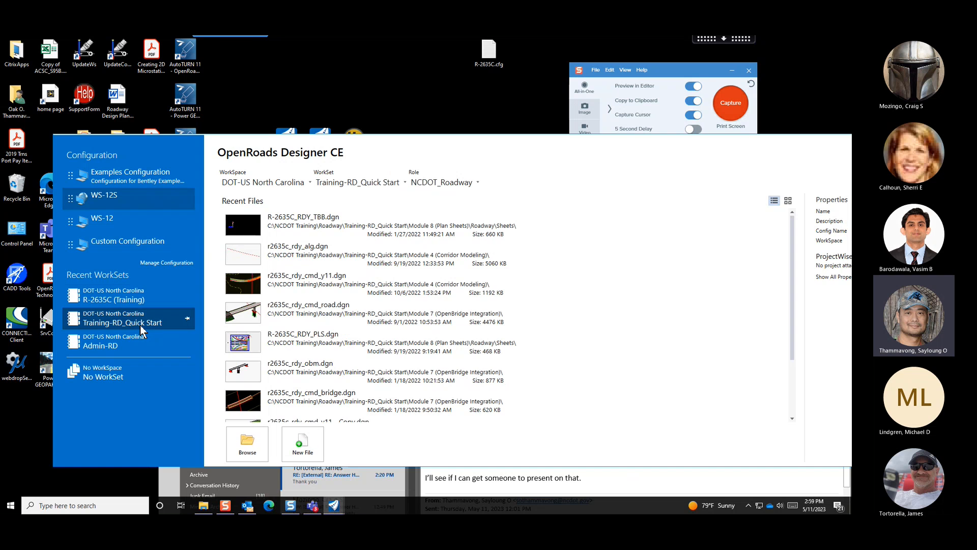
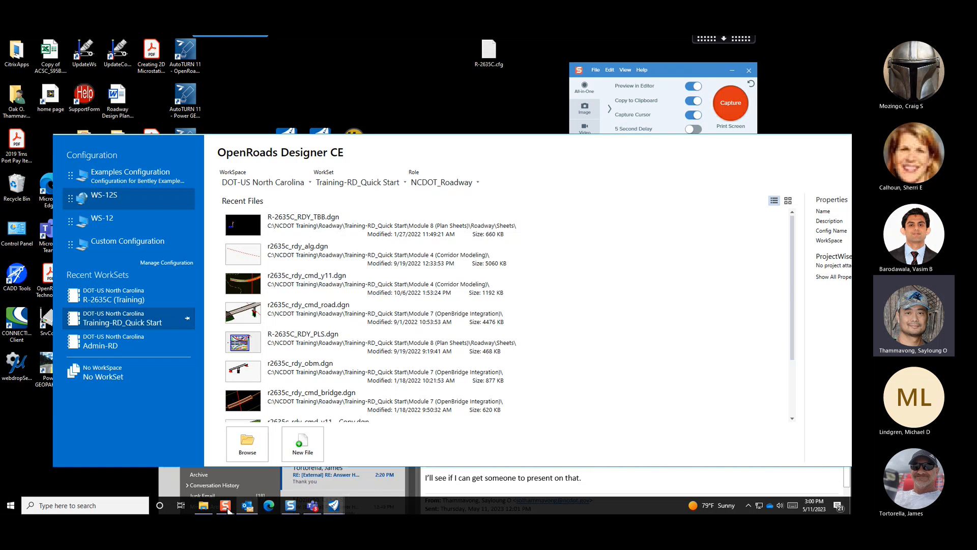
Close OpenRoads Designer, open configuration.xml from the prefs folder in UltraEdit, and find the Custom Configuration entry
mouse_move(203, 505)
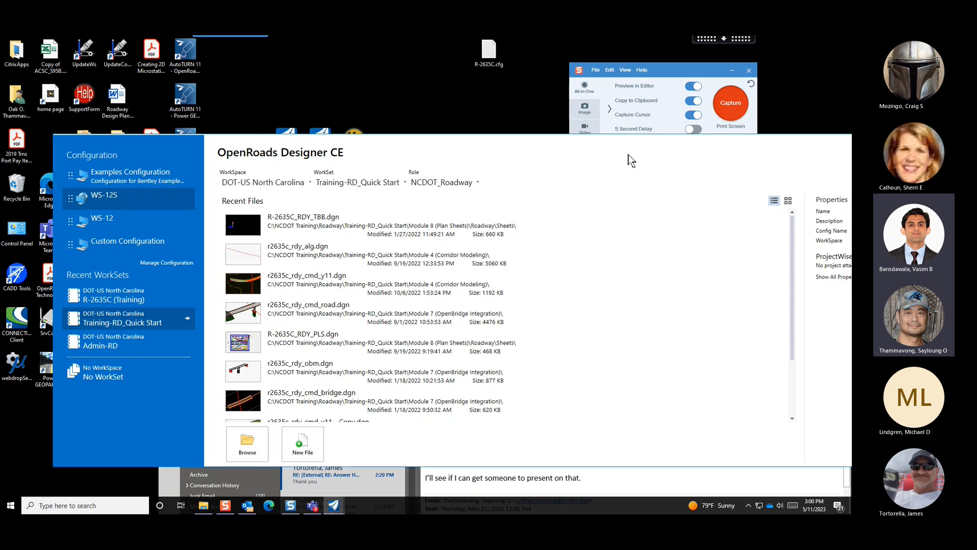
left_click_drag(530, 139, 321, 163)
left_click(690, 164)
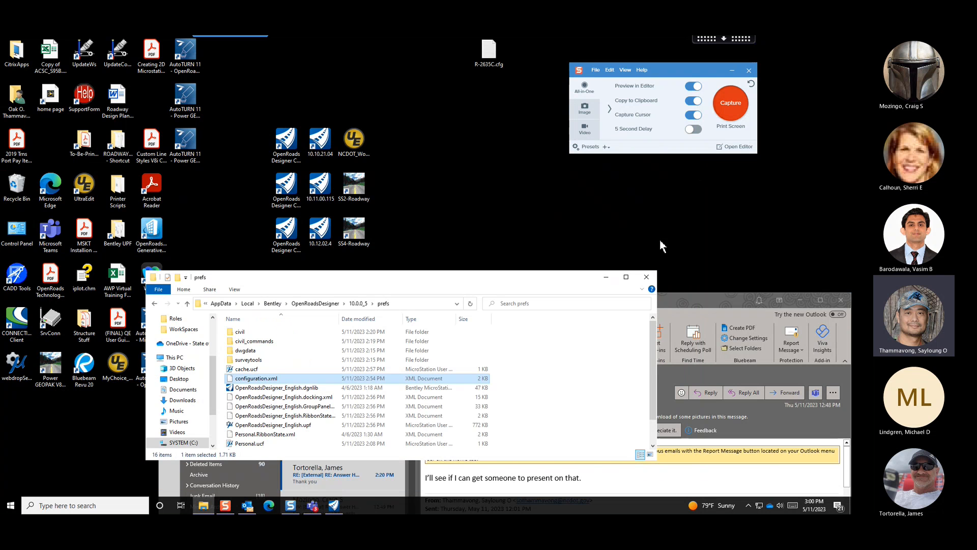
right_click(293, 382)
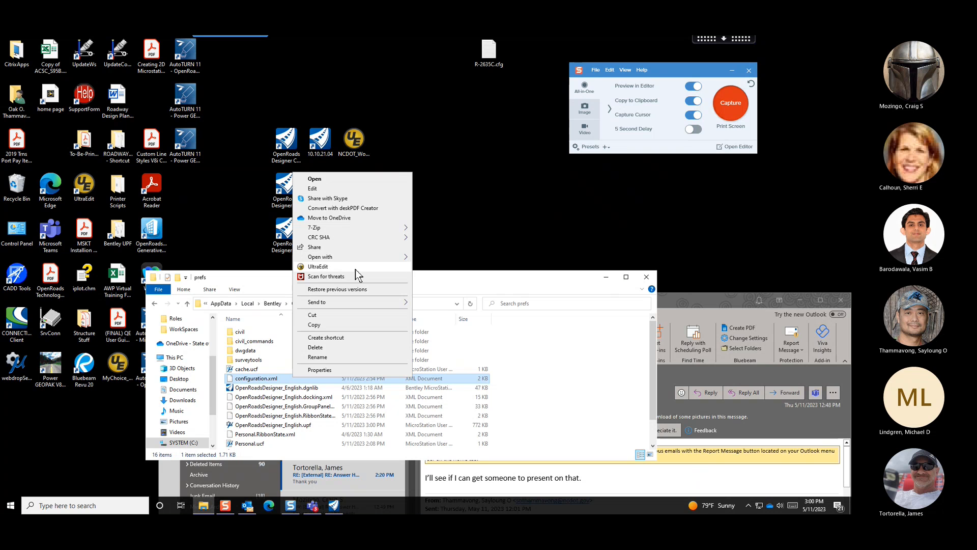
left_click(358, 275)
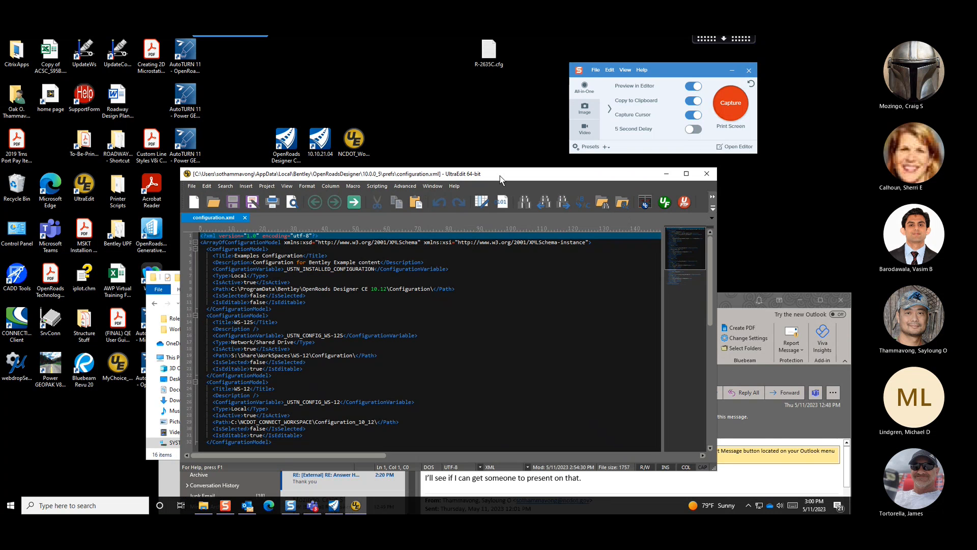
scroll(429, 385, "down", 2)
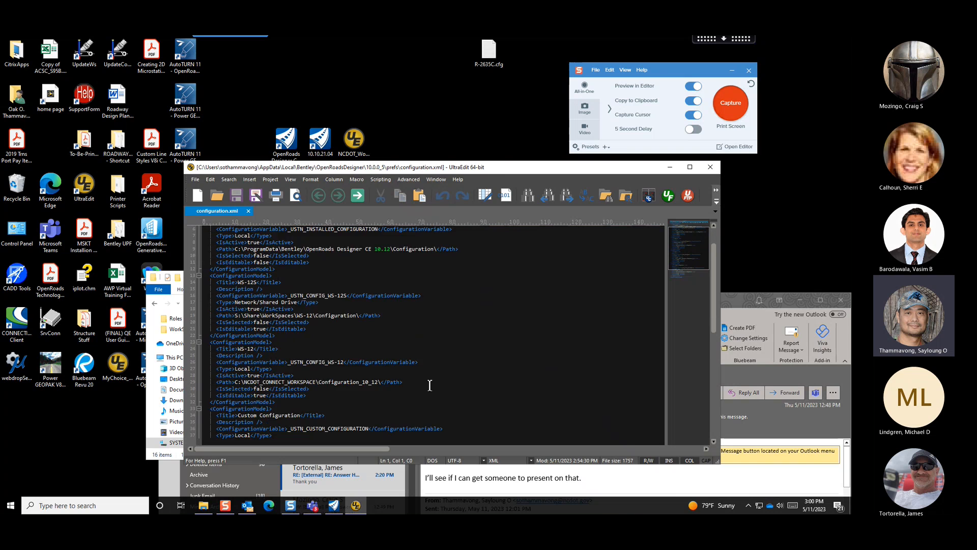
scroll(429, 385, "down", 5)
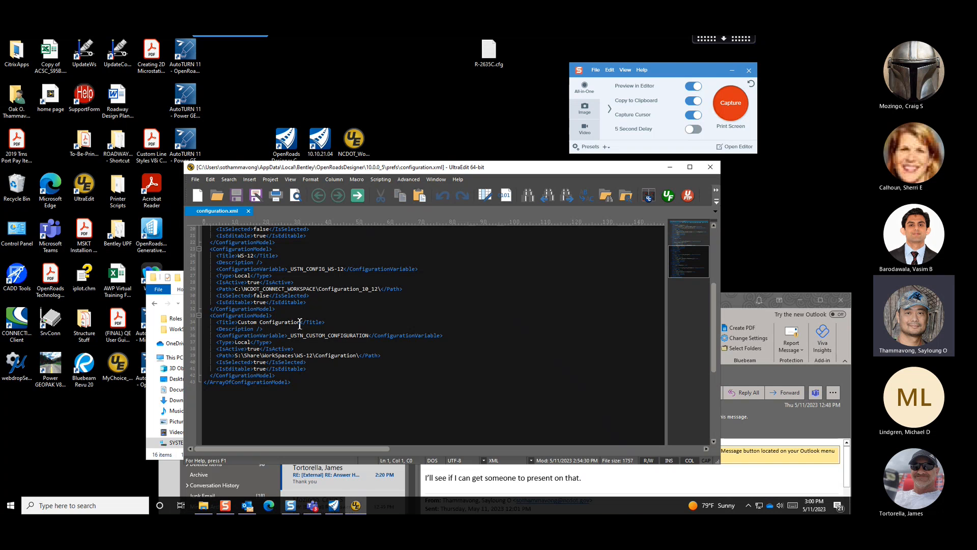
Change the title of the Custom Configuration entry to WS-12L2, then save and close configuration.xml
left_click_drag(300, 323, 238, 322)
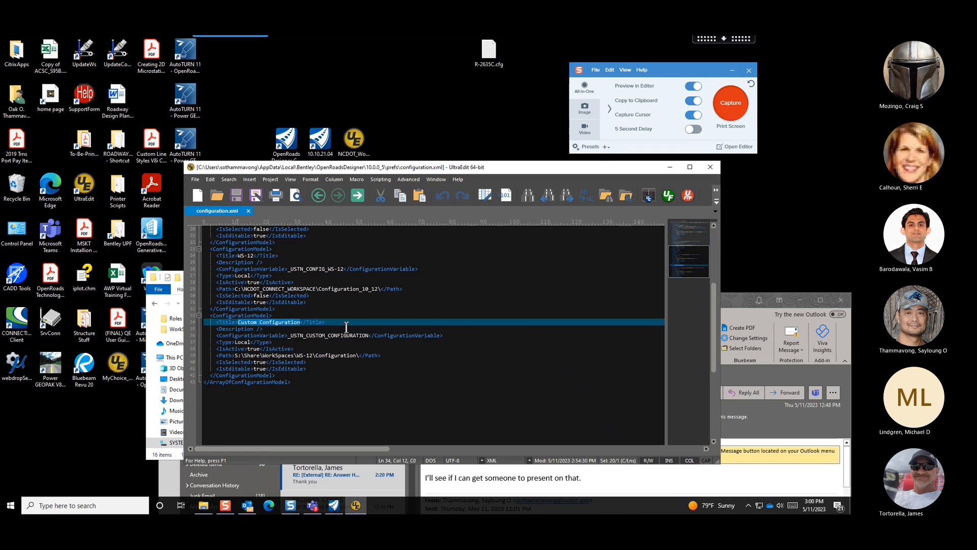
type("WS")
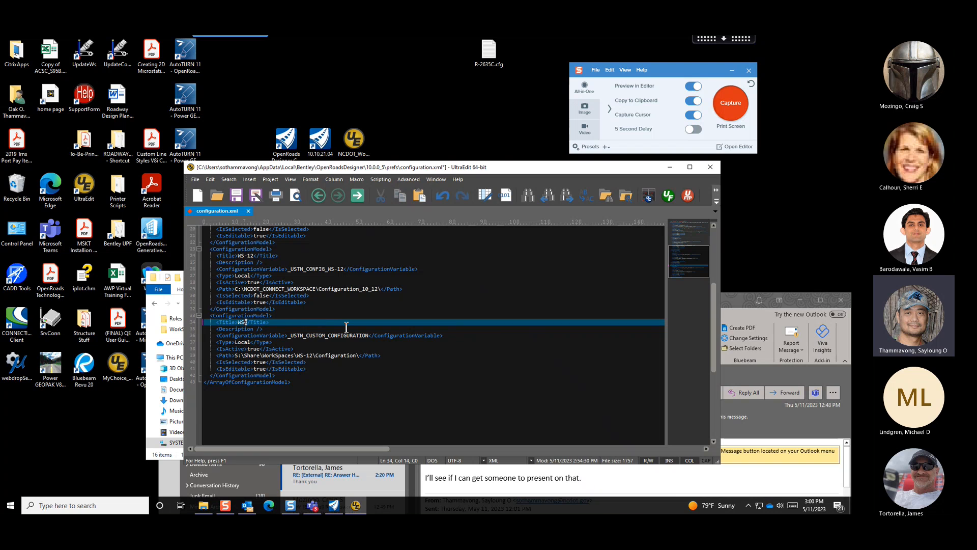
type("-12L")
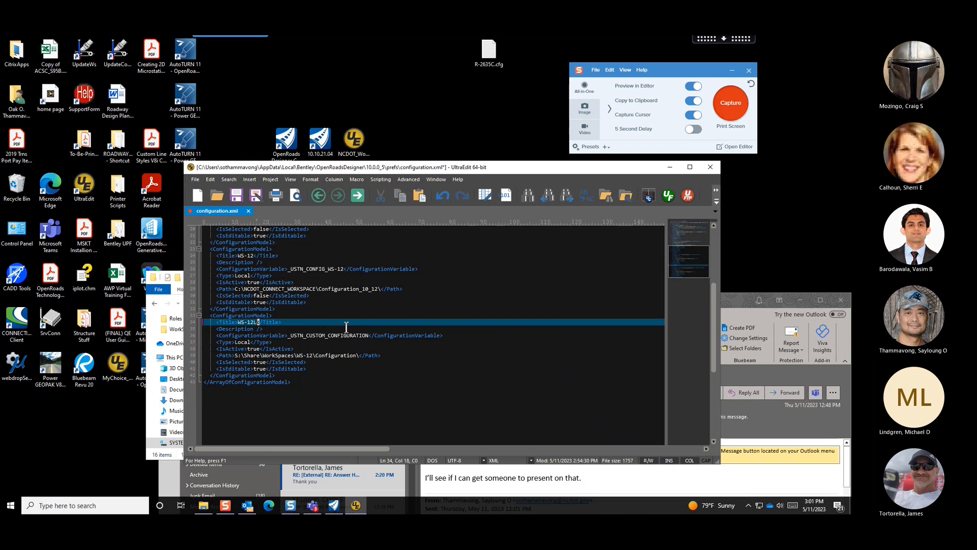
type("2")
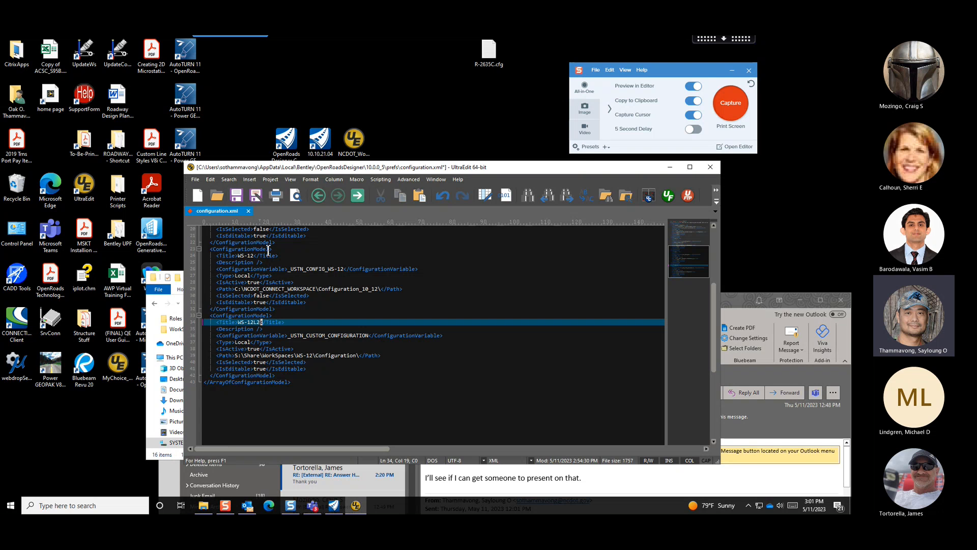
left_click(238, 198)
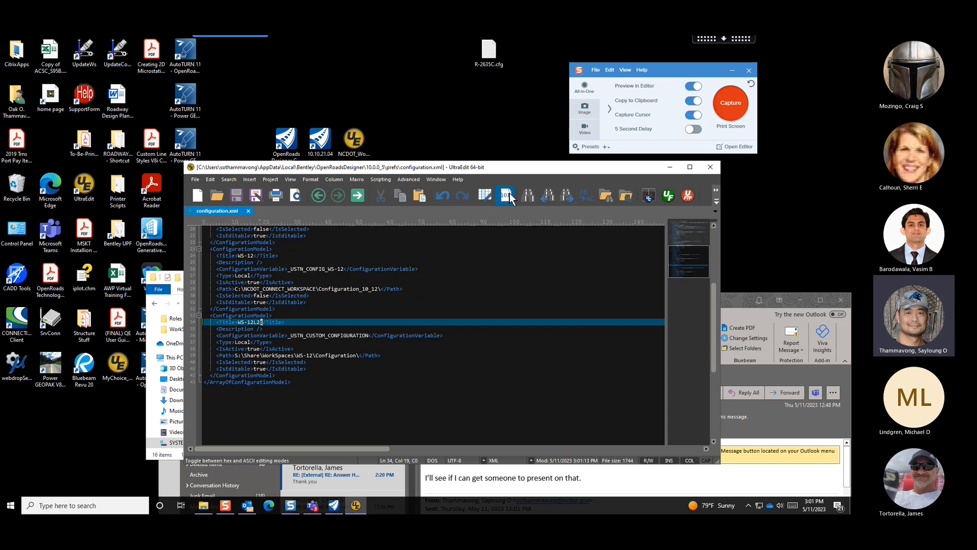
left_click(710, 168)
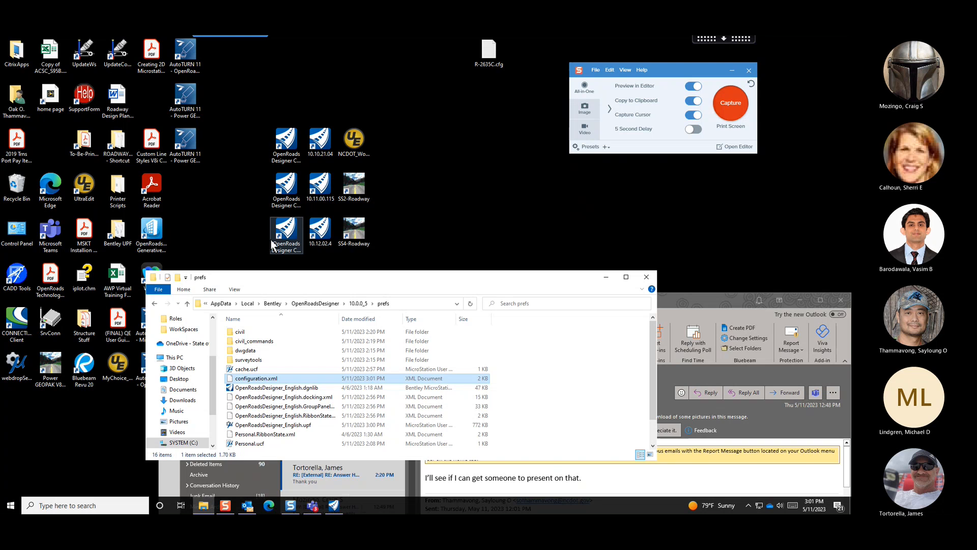
Relaunch OpenRoads Designer 10.12.02.4 and check the WS-12L2 entry among the managed configurations without changing anything
double_click(320, 235)
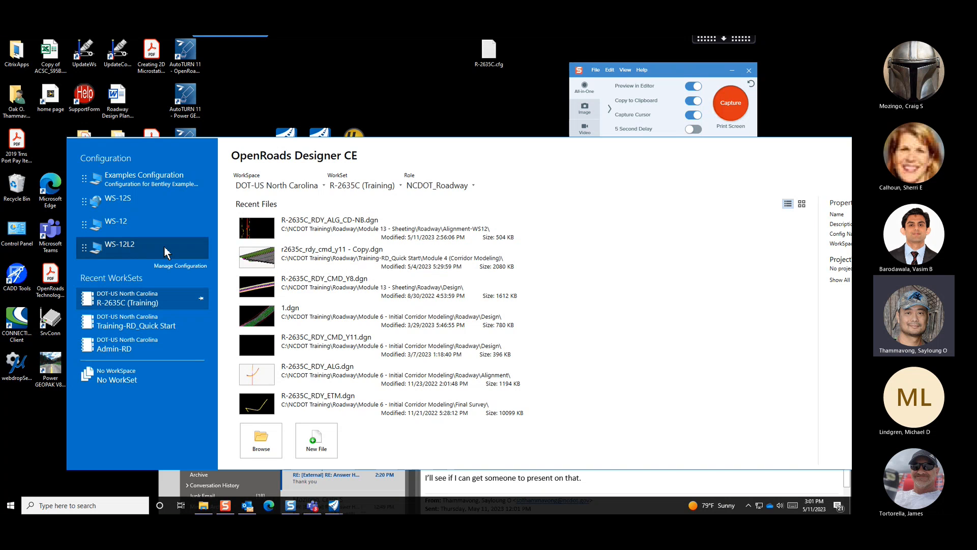
left_click(195, 268)
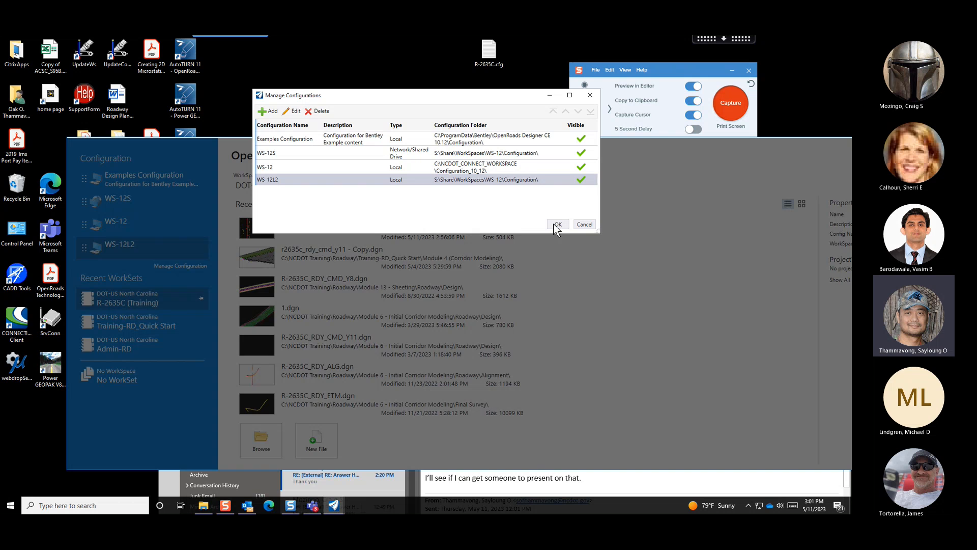
left_click(585, 226)
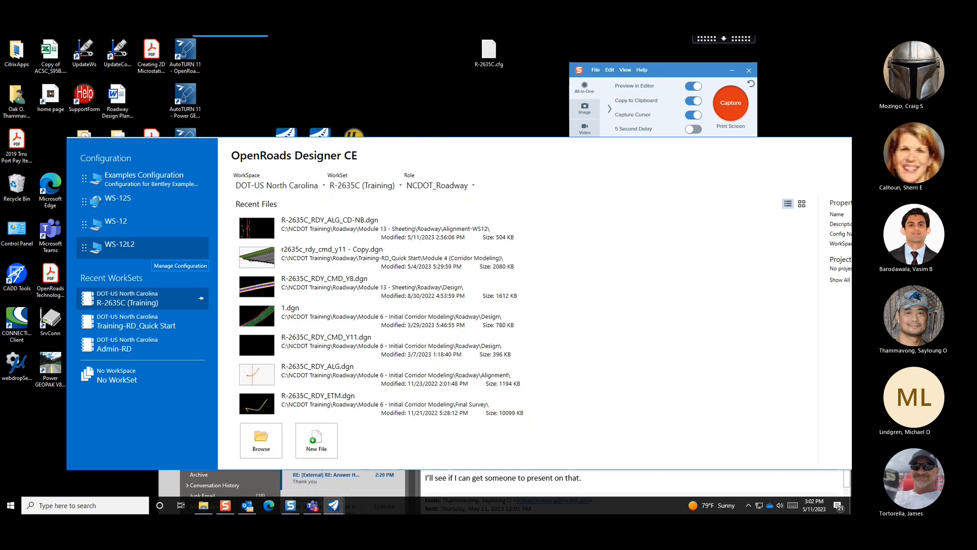
Move the OpenRoads Designer window off the desktop shortcuts and open NCDOT_WorkSets.inp in UltraEdit to review its WorkSet location variables
left_click_drag(409, 151, 399, 195)
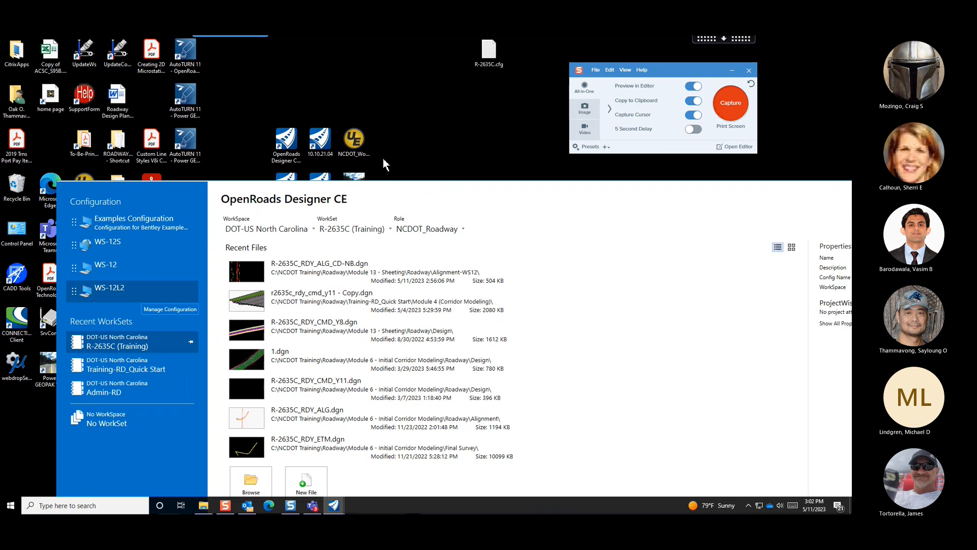
double_click(355, 143)
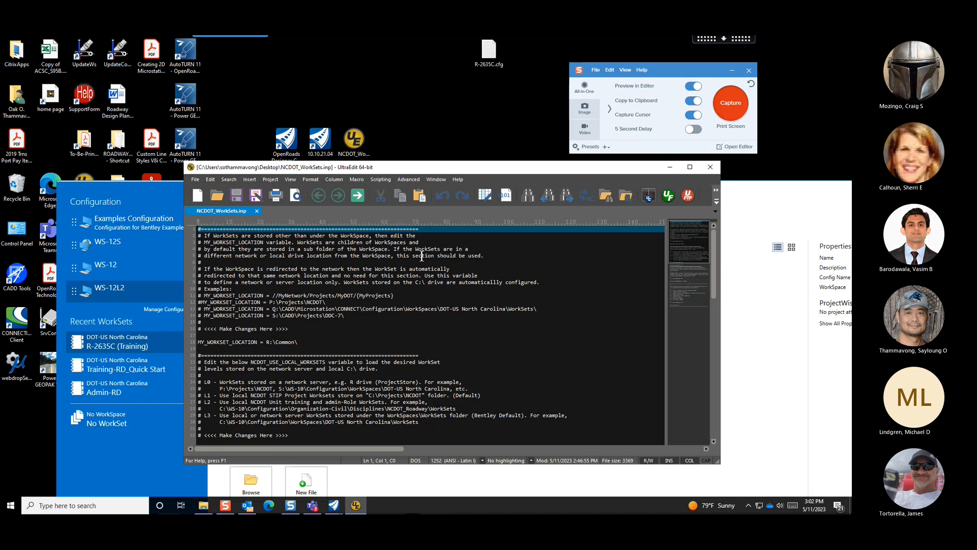
scroll(489, 297, "down", 4)
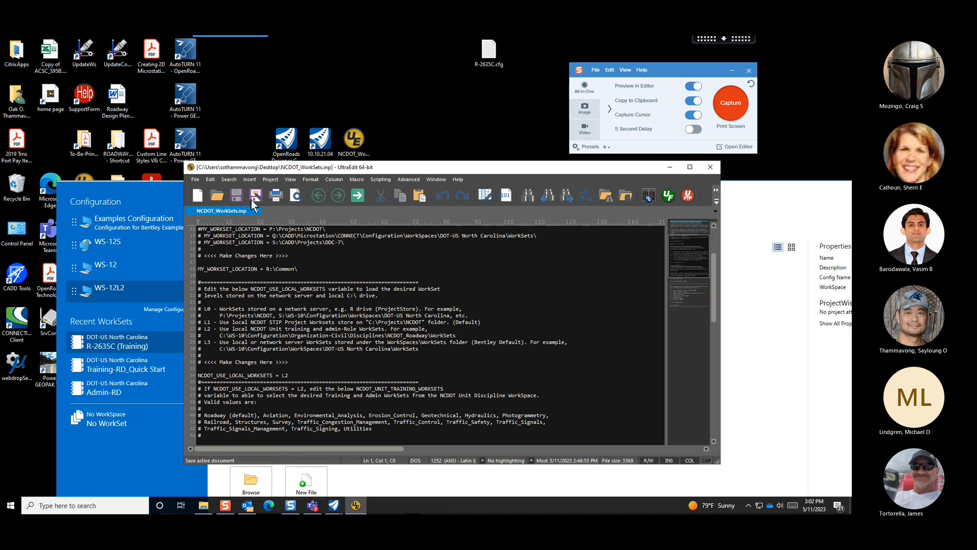
Reopen the OpenRoads Designer CE 10.12 ConfigurationSetup.cfg from UltraEdit's recent files and examine its _USTN_CUSTOM_CONFIGURATION lines
left_click(196, 179)
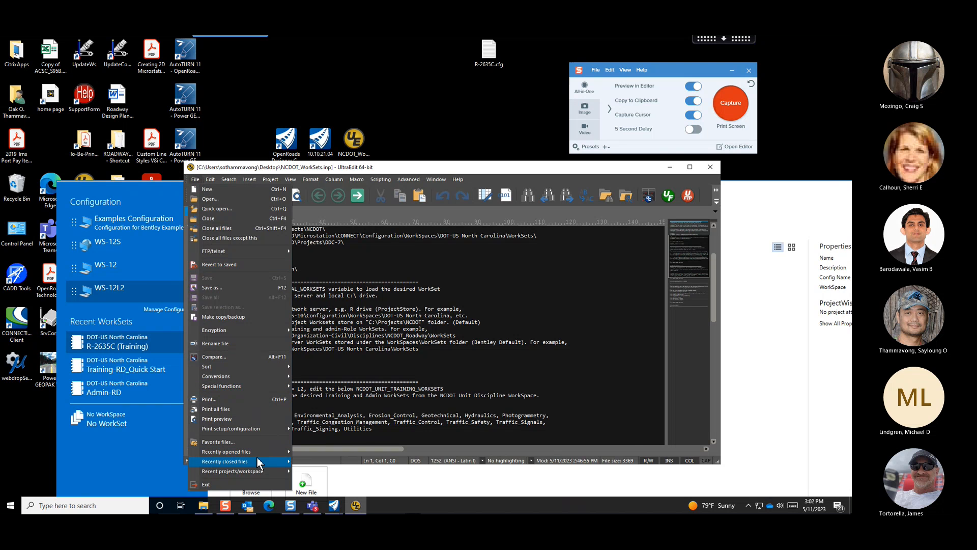
mouse_move(261, 455)
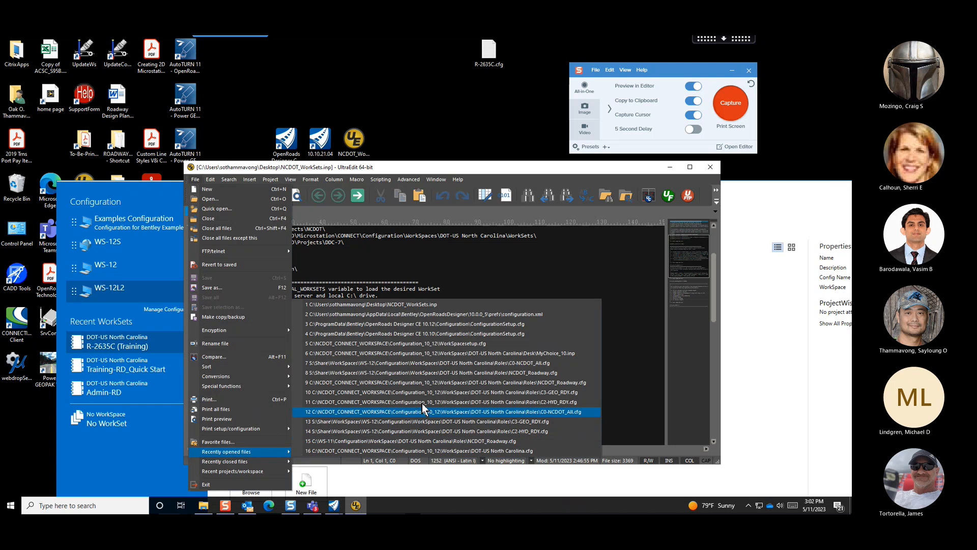
left_click(539, 323)
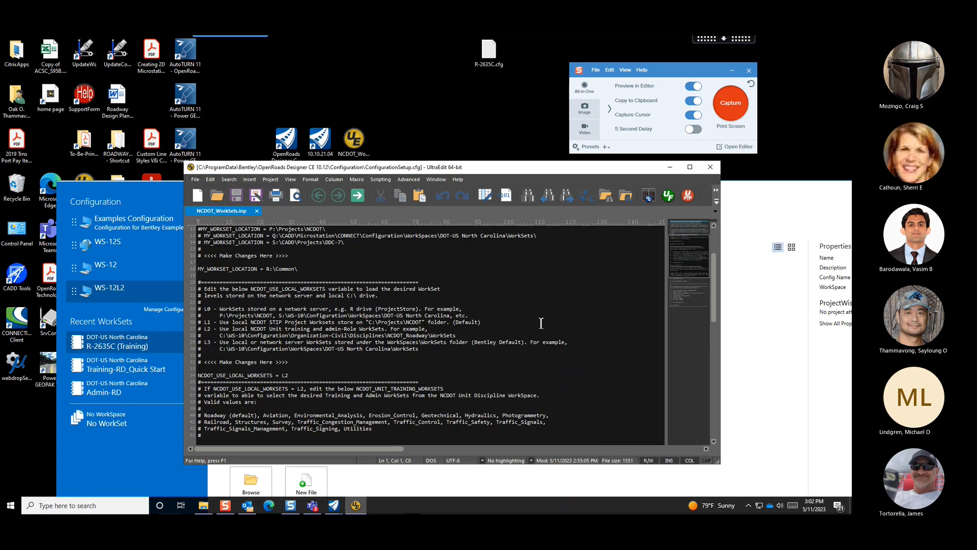
scroll(443, 322, "down", 2)
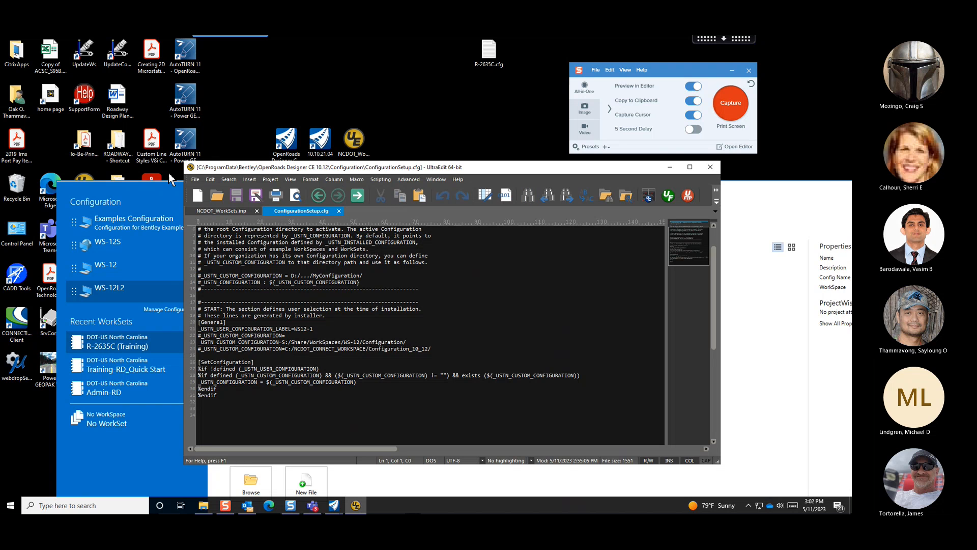
Return to OpenRoads Designer, open the recent file R-2635C_RDY_ALG_CD-NB.dgn under WS-12L2, and close the program again
left_click(155, 187)
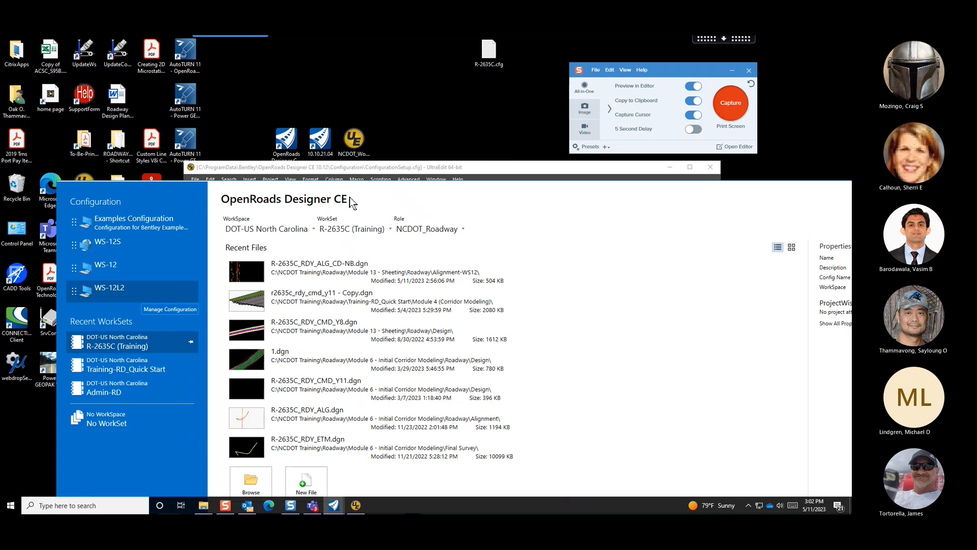
left_click(246, 275)
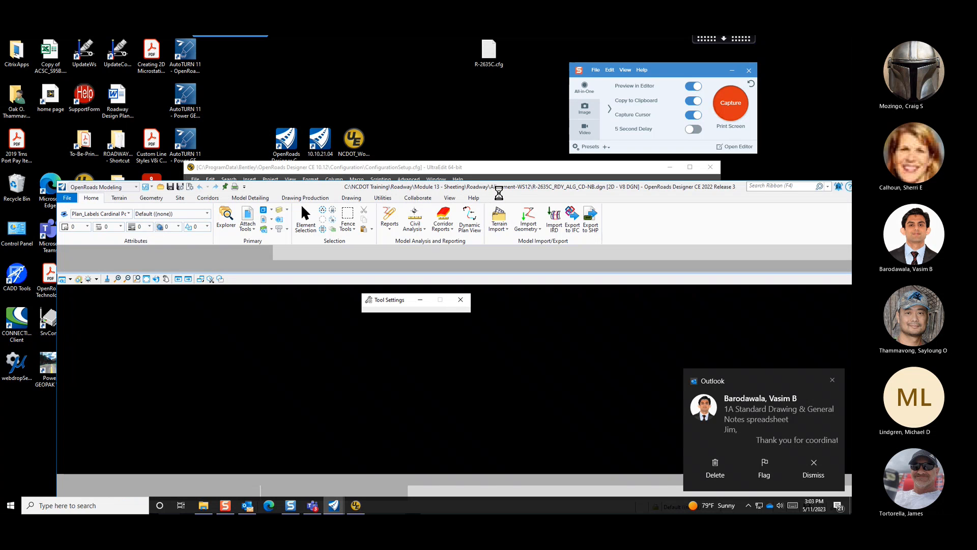
mouse_move(499, 193)
left_mouse_down()
mouse_move(489, 206)
mouse_move(321, 208)
left_mouse_up()
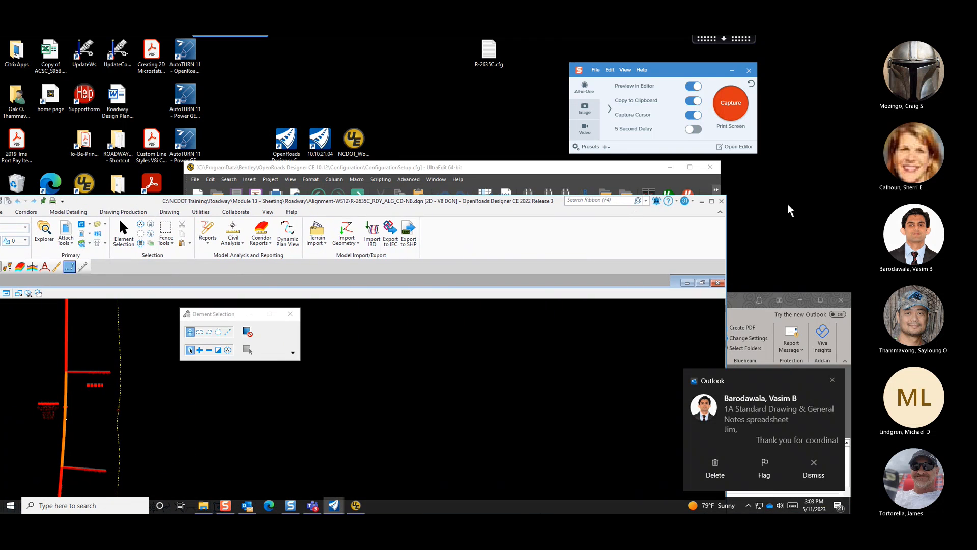
left_click(722, 201)
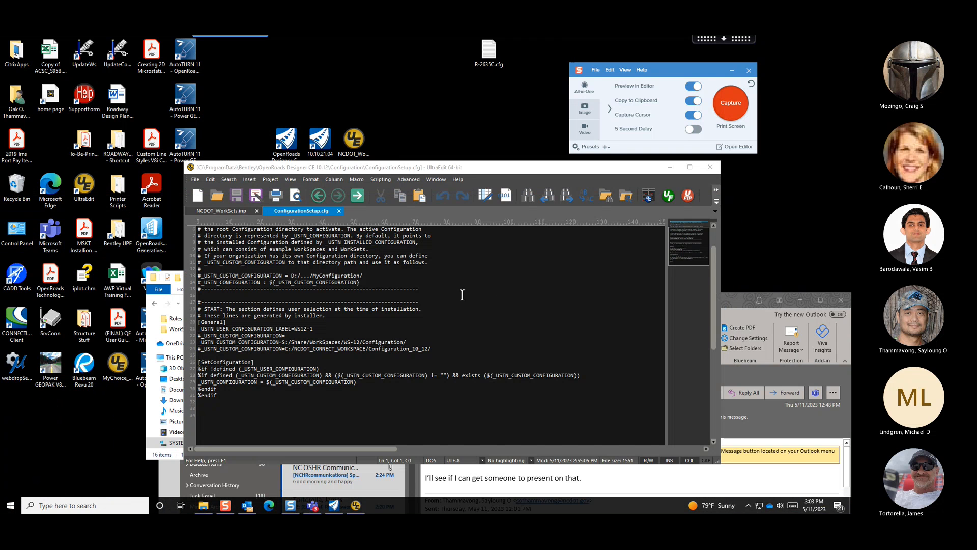
Move UltraEdit clear of the desktop shortcuts, relaunch OpenRoads Designer 10.12.02.4, and reposition its start window
left_click_drag(404, 173, 596, 257)
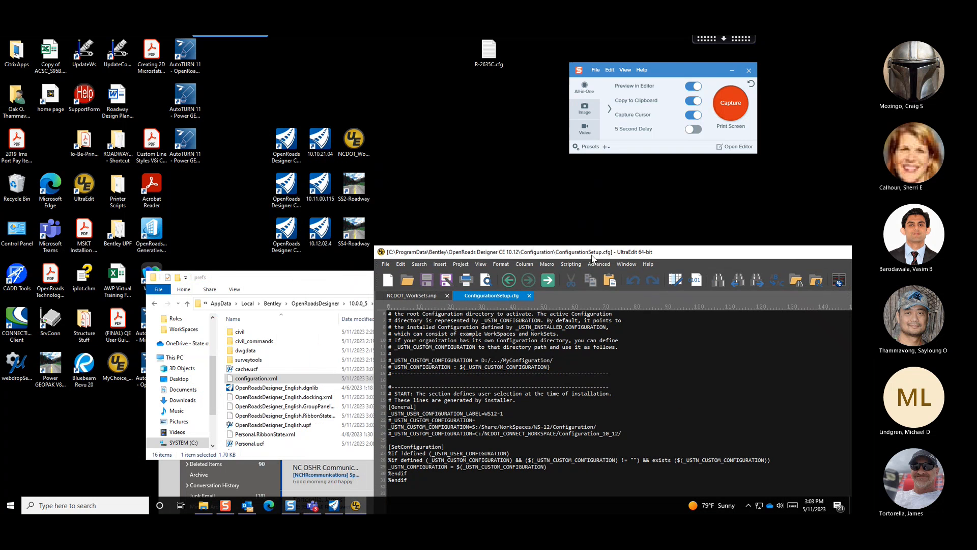
double_click(319, 235)
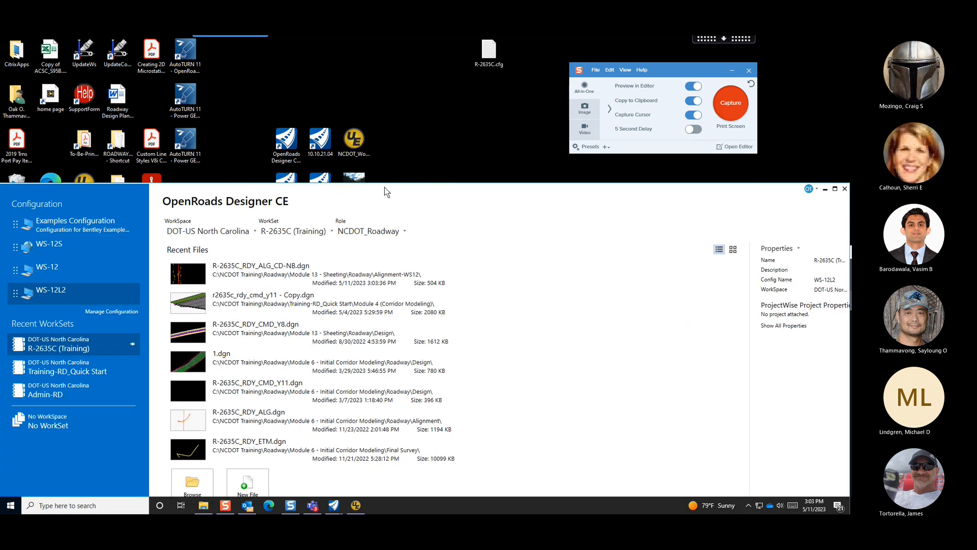
left_click_drag(385, 191, 448, 157)
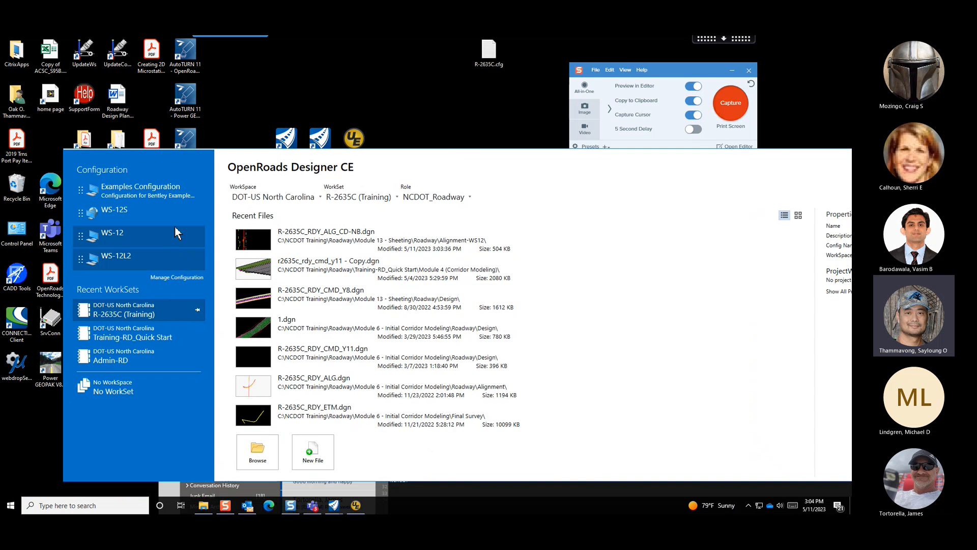
Edit the WS-12L2 configuration, turn on WorkSpace Setup, and start adding a _USTN_WORKSETSROOT variable with its default value cleared
left_click(190, 278)
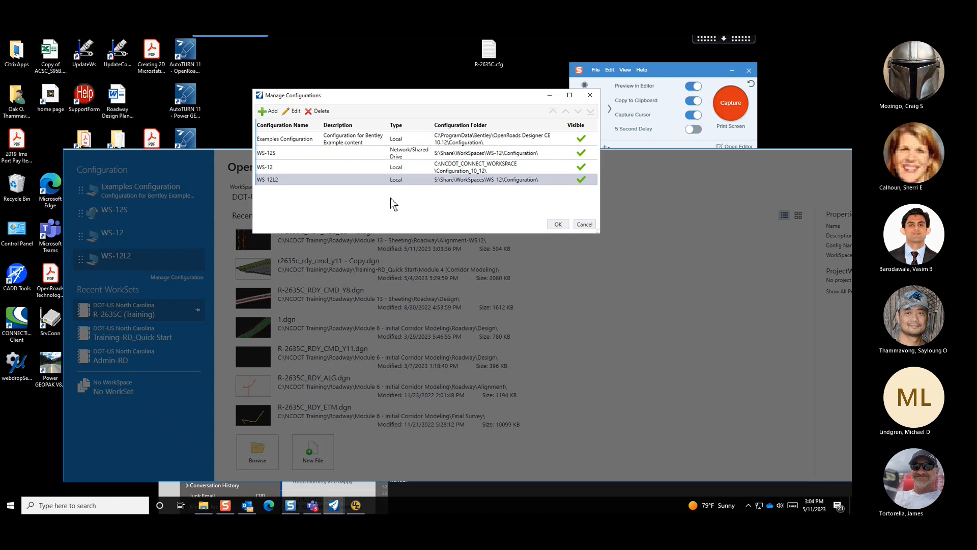
left_click(290, 112)
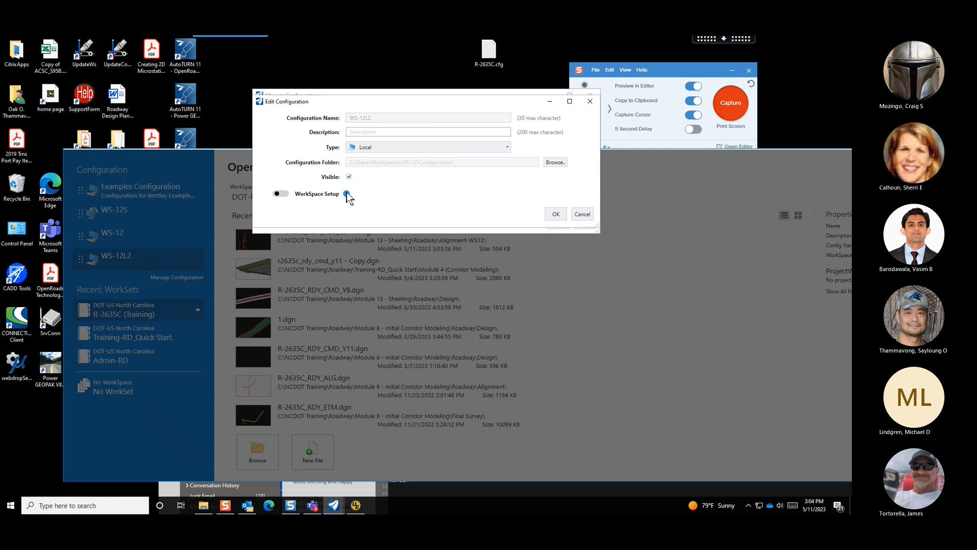
left_click(284, 194)
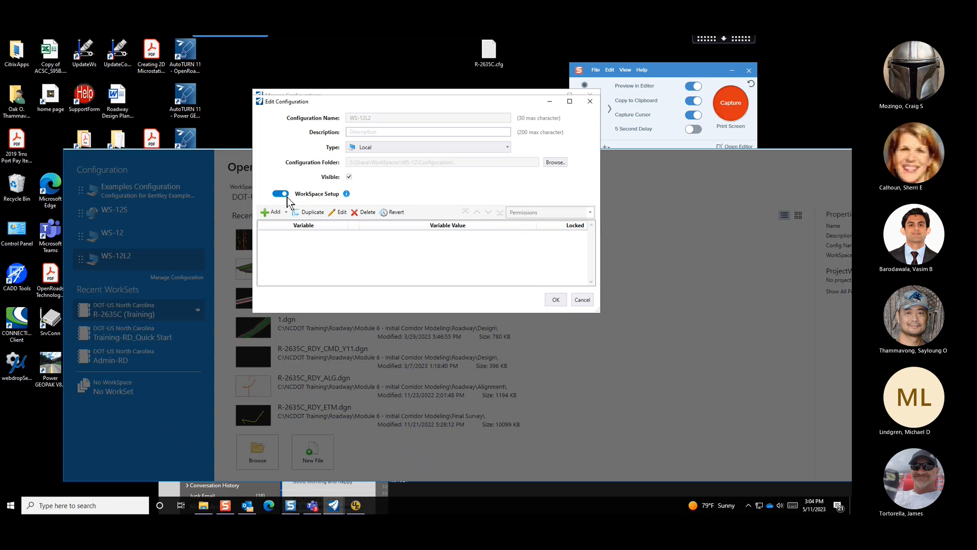
left_click(274, 213)
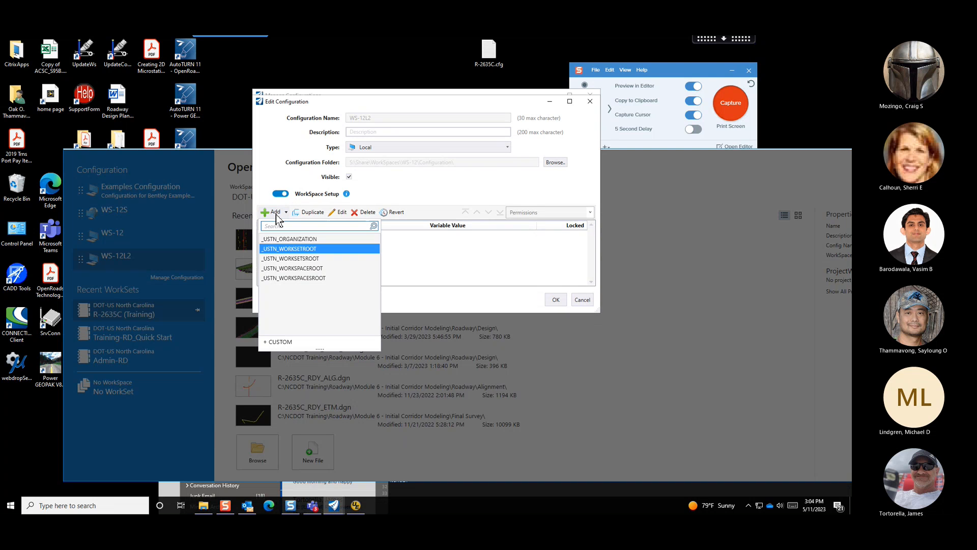
left_click(331, 258)
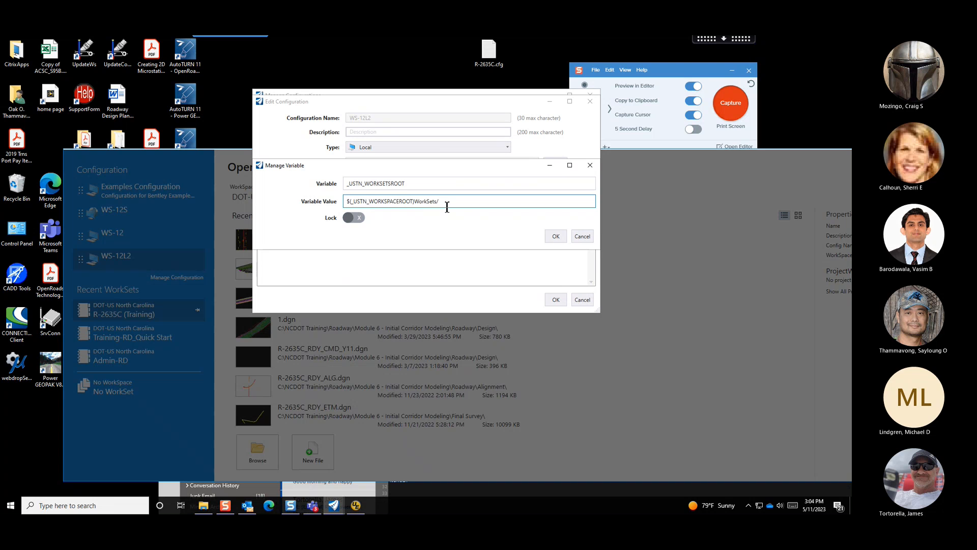
left_click_drag(435, 206, 292, 209)
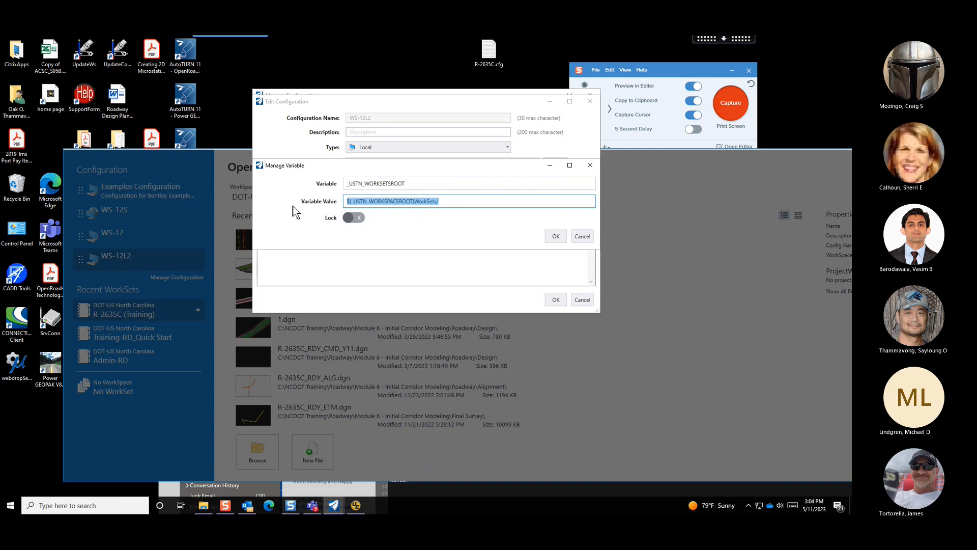
key("BackSpace")
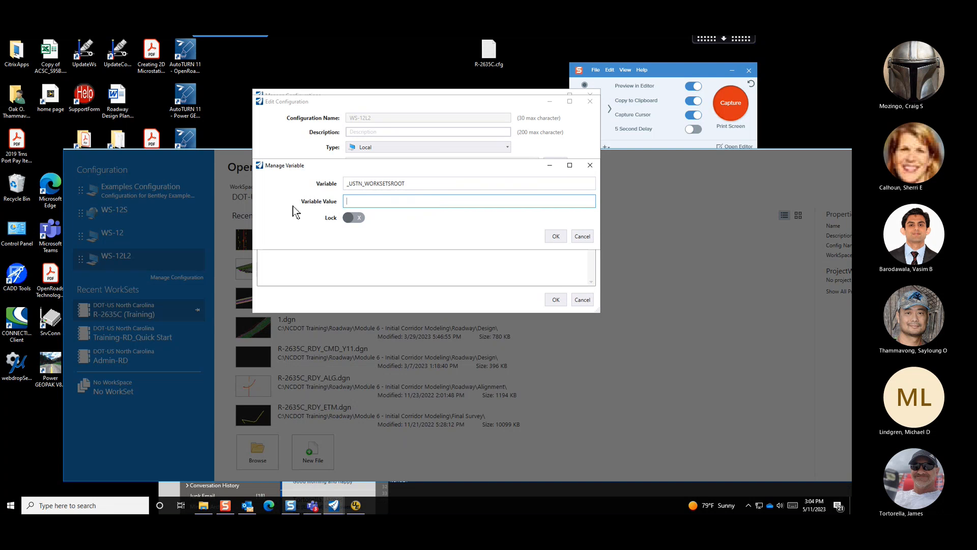
In File Explorer, browse from Configuration_10_12 to Organization-Civil\Disciplines\NCDOT_Roadway\WorkSets and copy that folder's path
left_click(205, 509)
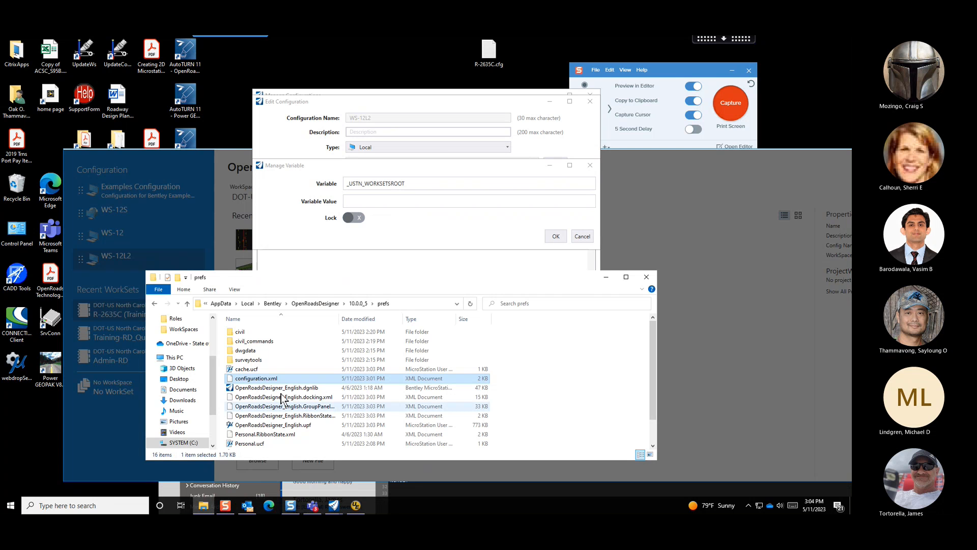
left_click(209, 512)
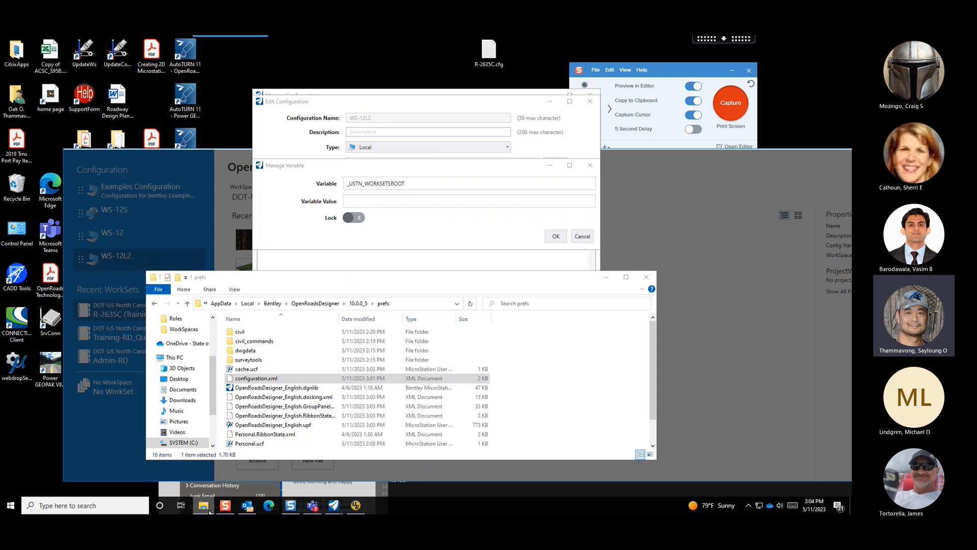
right_click(209, 512)
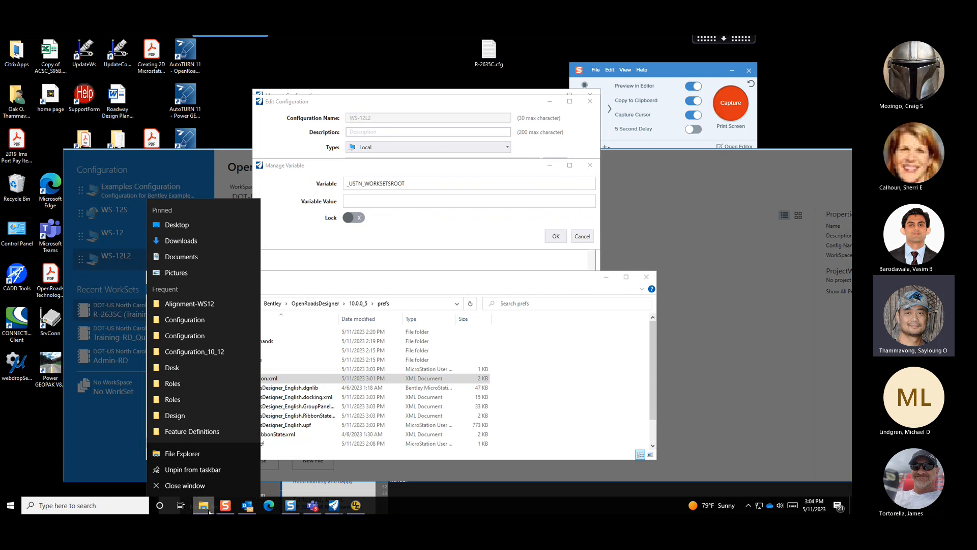
left_click(221, 351)
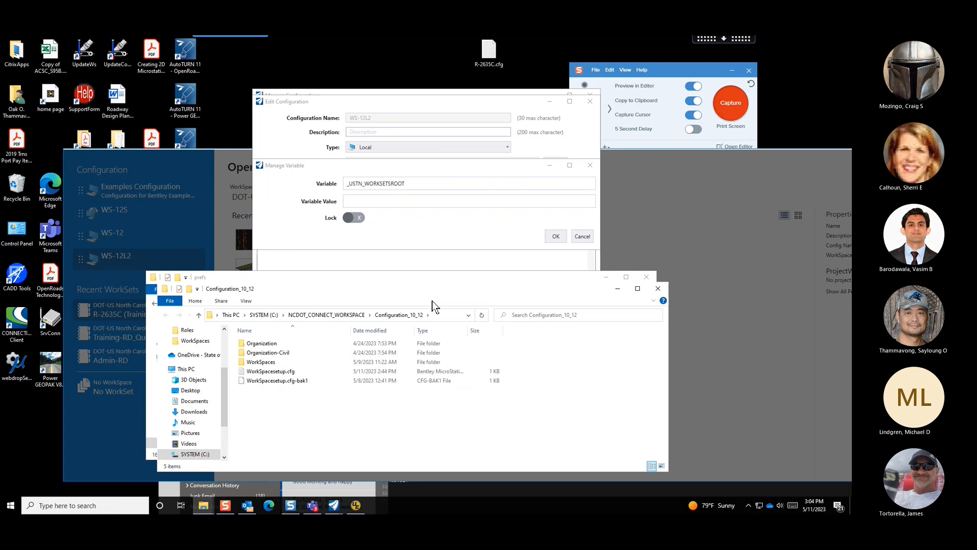
double_click(310, 354)
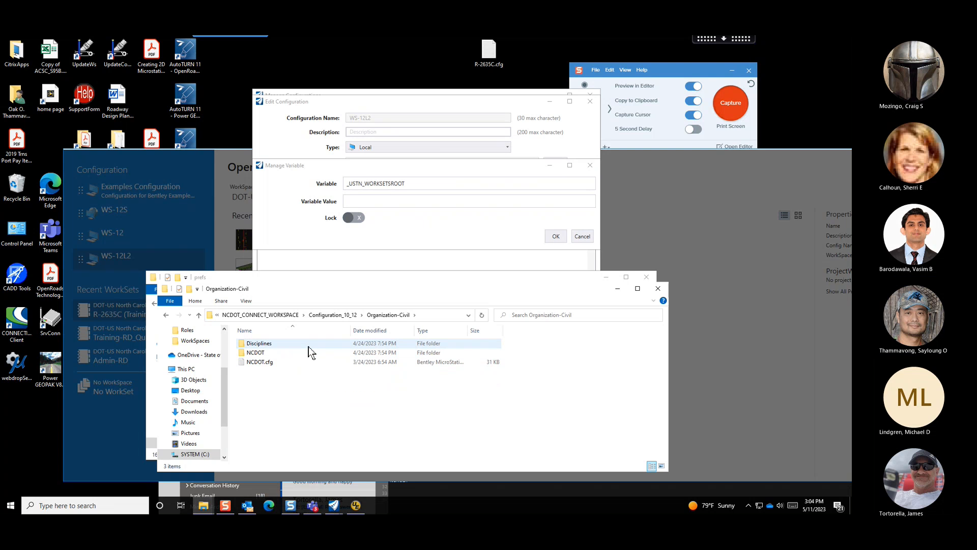
double_click(309, 345)
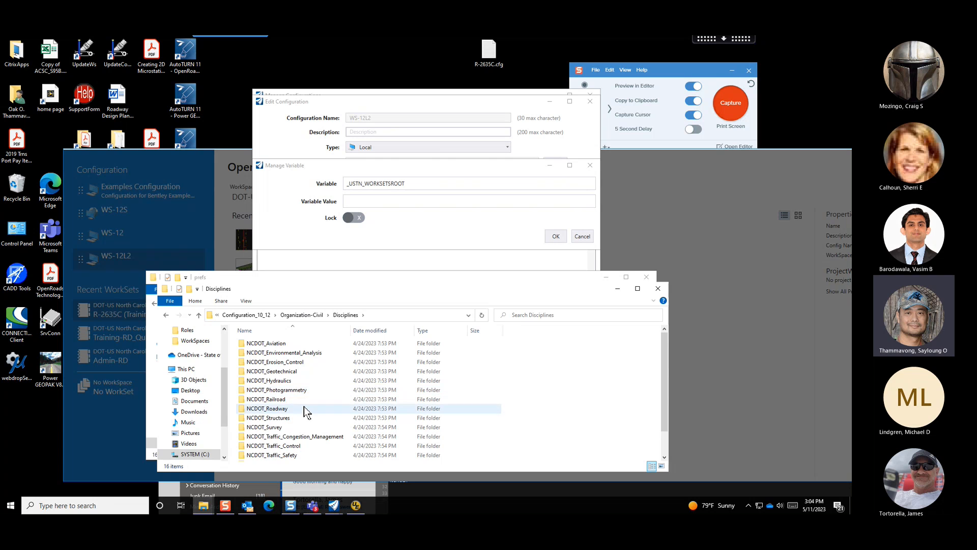
double_click(304, 408)
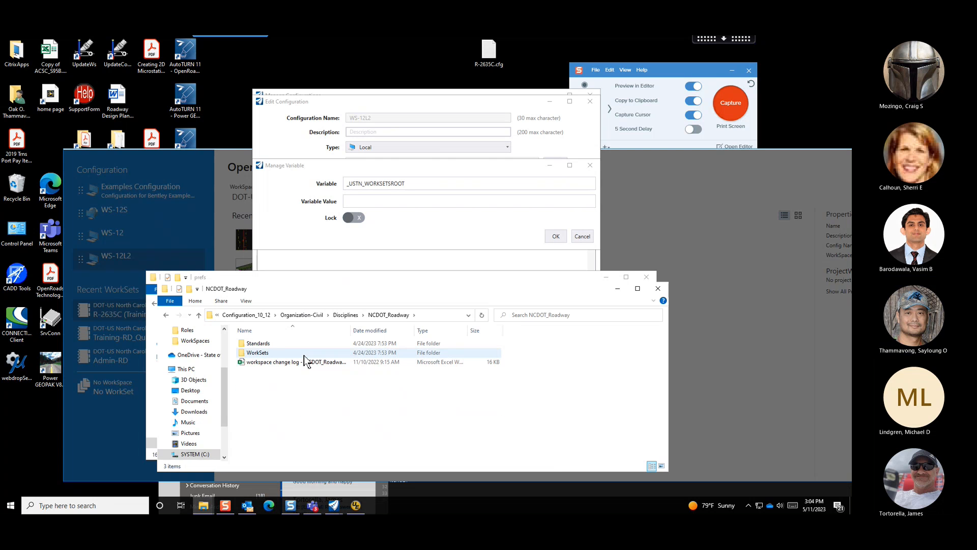
double_click(304, 354)
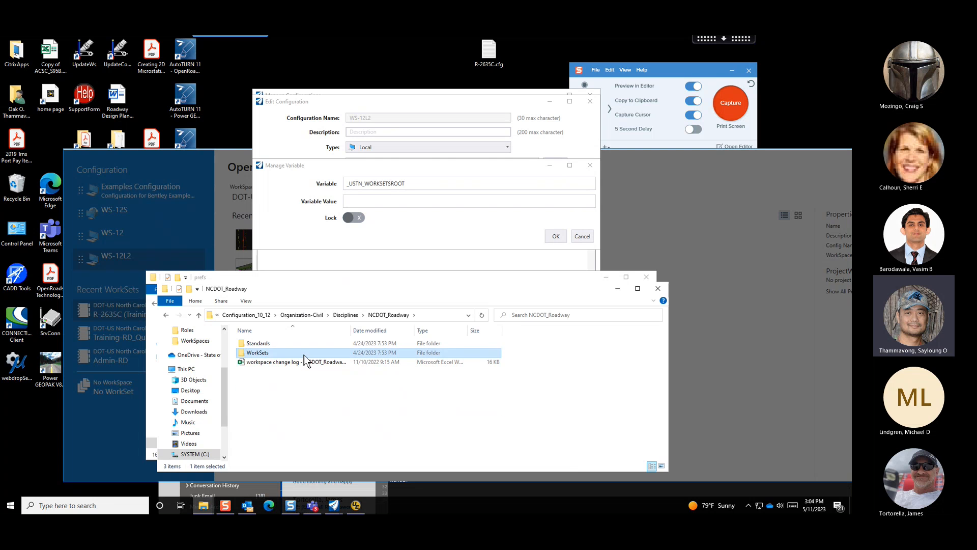
left_click(453, 314)
right_click(439, 314)
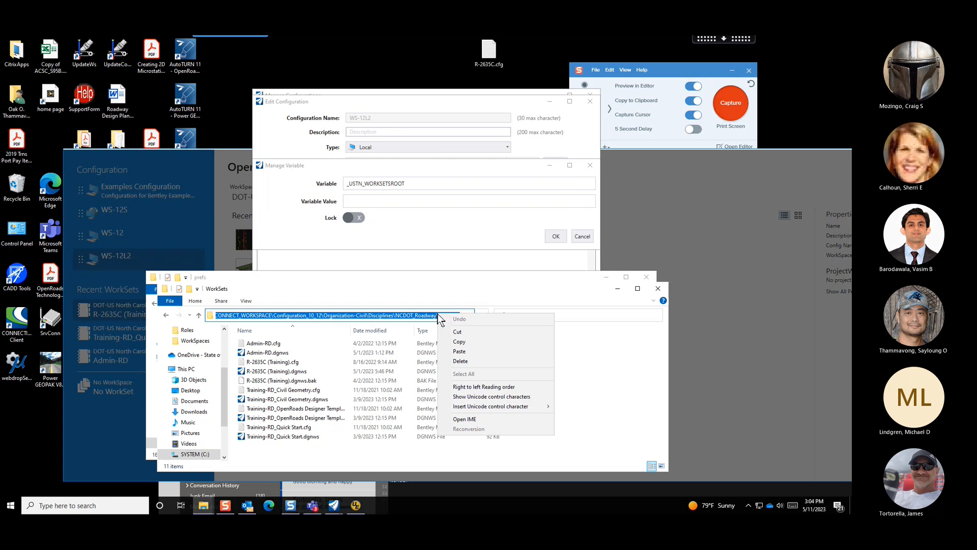
left_click(483, 342)
Set the WS-12L2 _USTN_WORKSETSROOT value to the copied NCDOT_Roadway\WorkSets path in OpenRoads Designer and accept the configuration changes
left_click(411, 201)
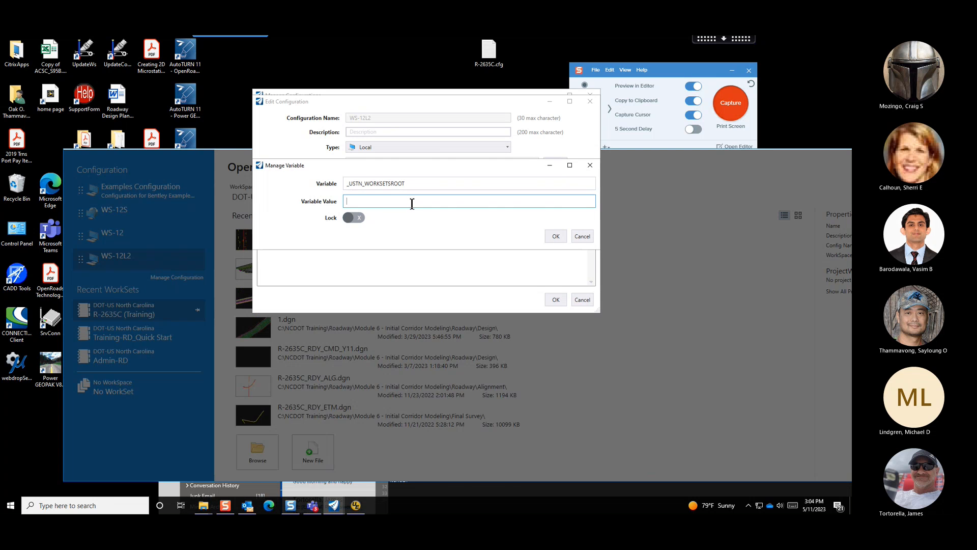
right_click(412, 203)
left_click(439, 224)
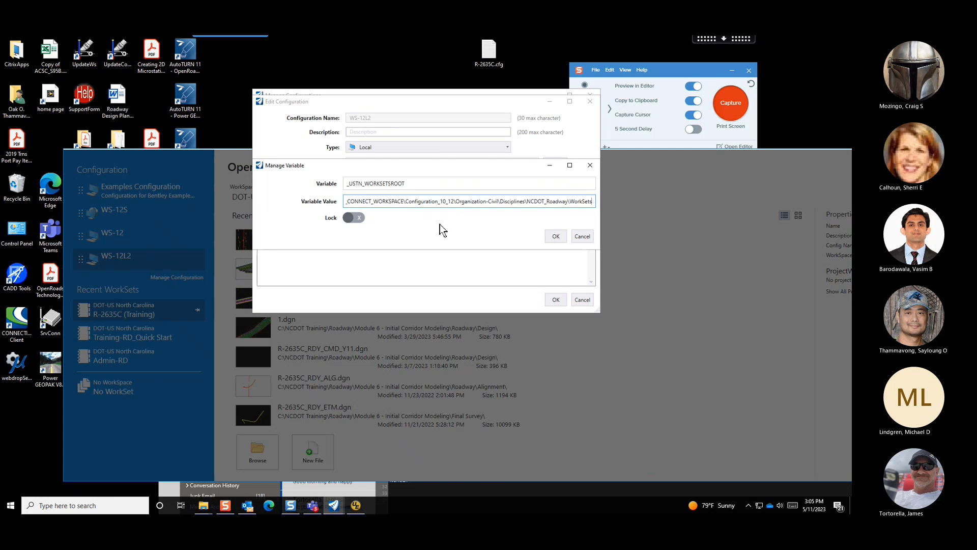
left_click(554, 237)
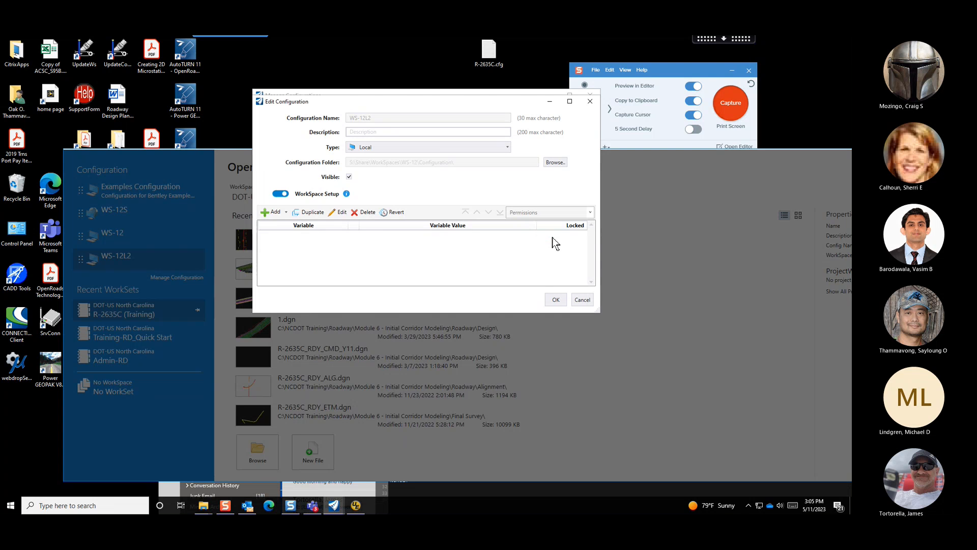
left_click(556, 299)
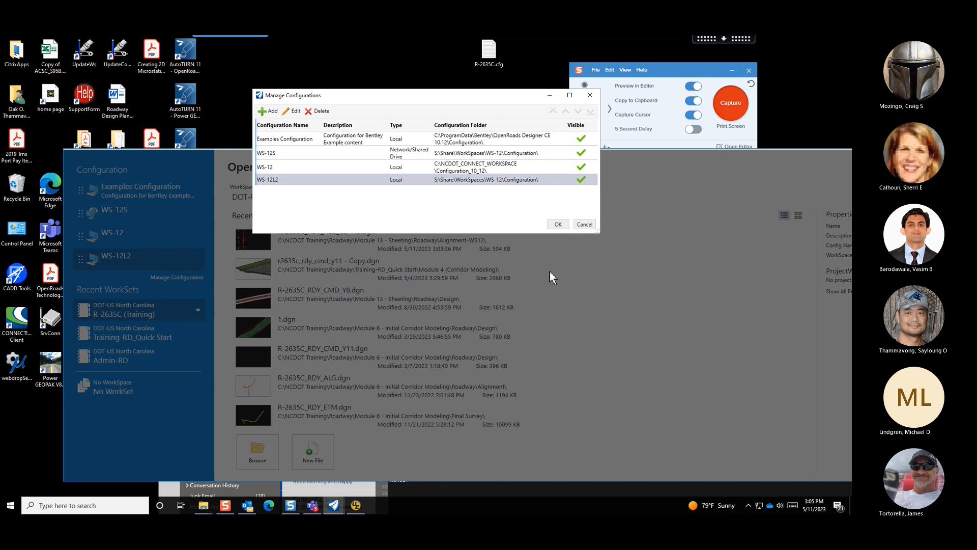
left_click(558, 225)
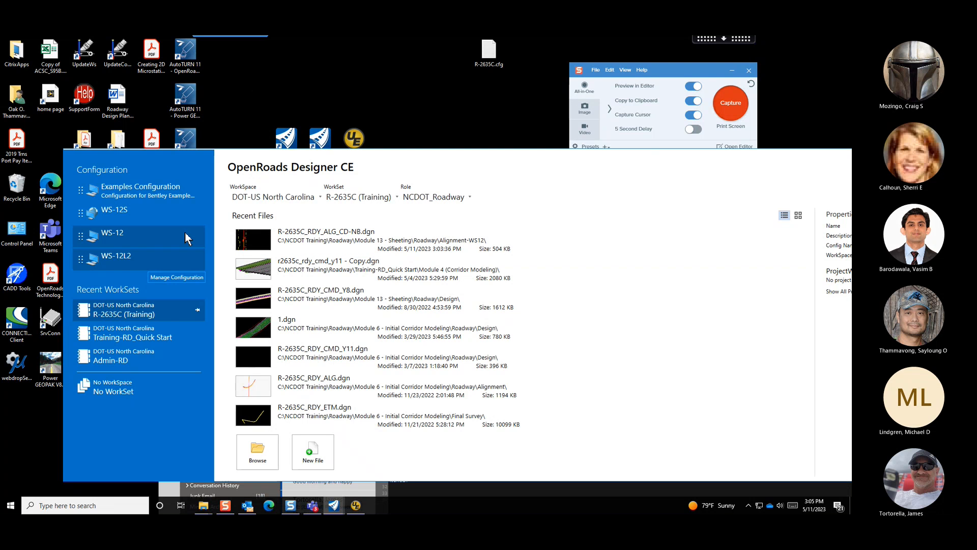
Edit the WS-12 configuration, turn on its WorkSpace Setup, and clear the value of the existing _USTN_WORKSETSROOT variable
left_click(174, 235)
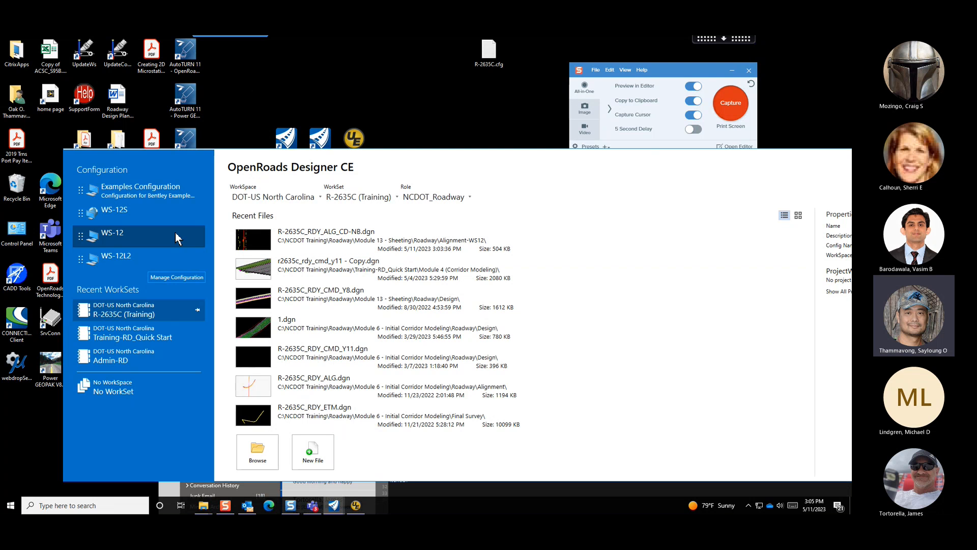
right_click(175, 233)
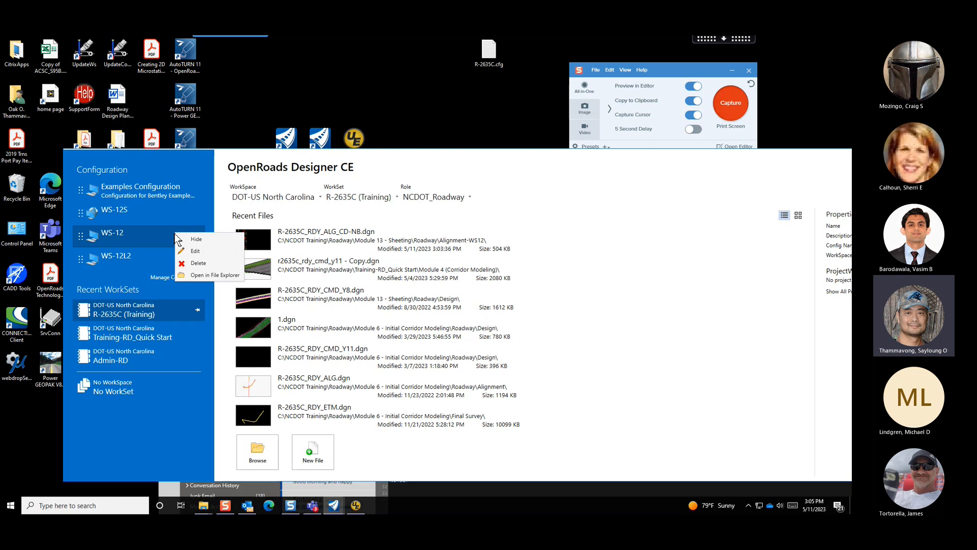
left_click(218, 253)
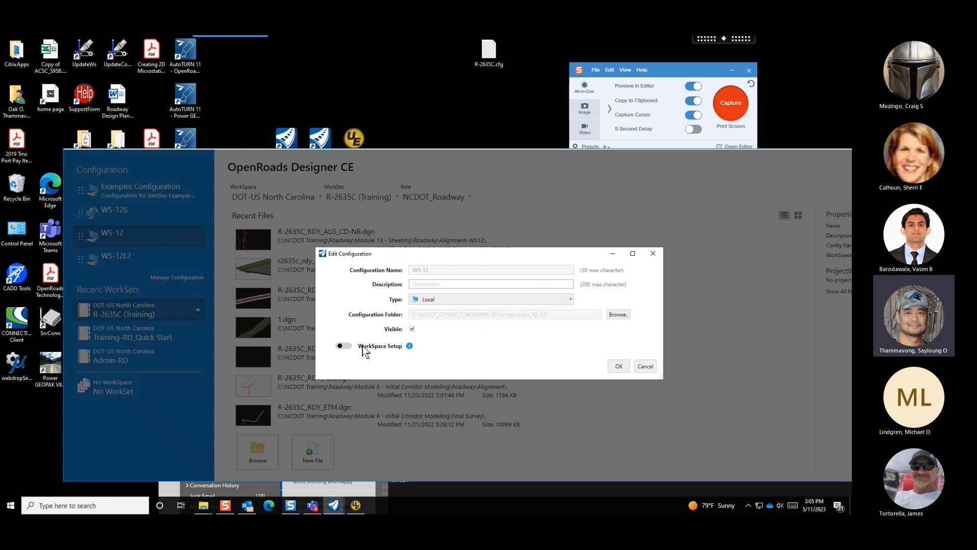
left_click(344, 346)
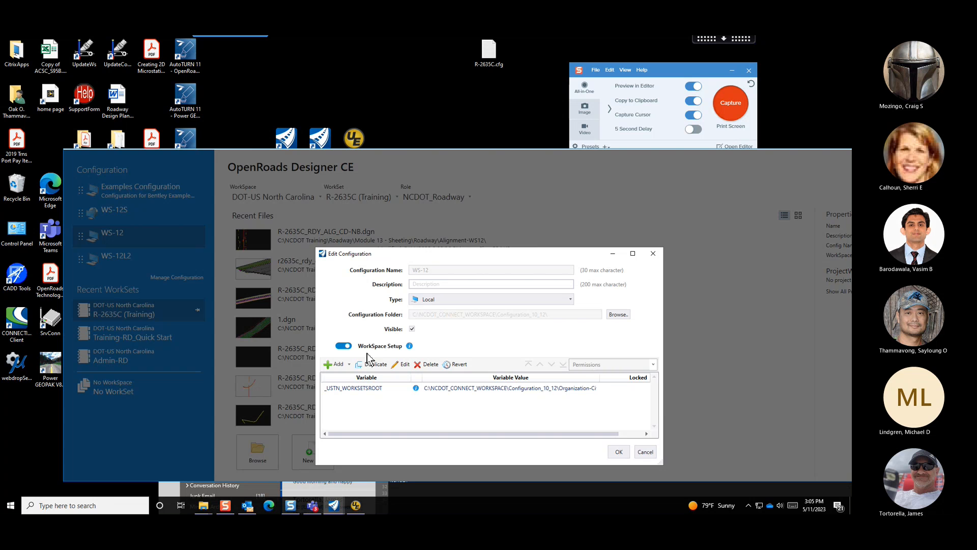
left_click(449, 390)
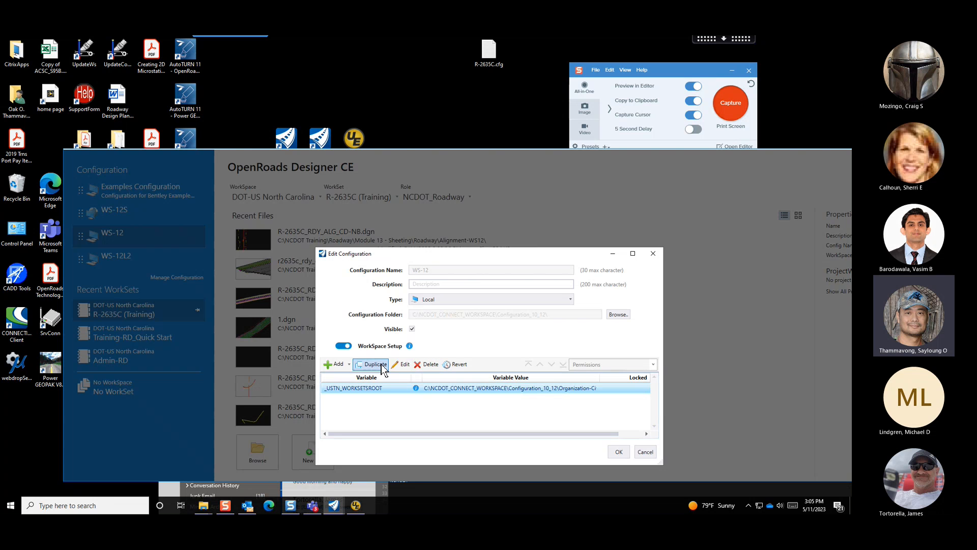
left_click(404, 365)
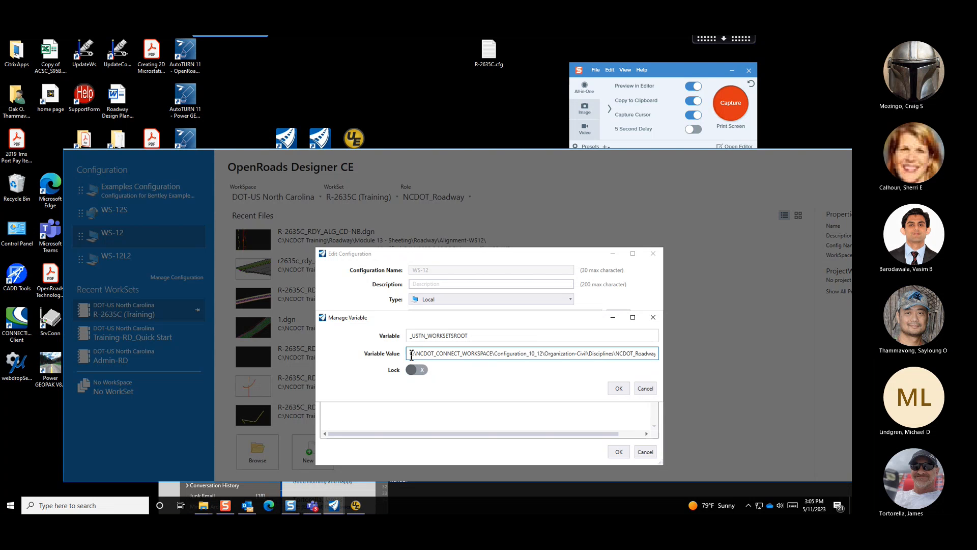
left_click_drag(411, 356, 726, 364)
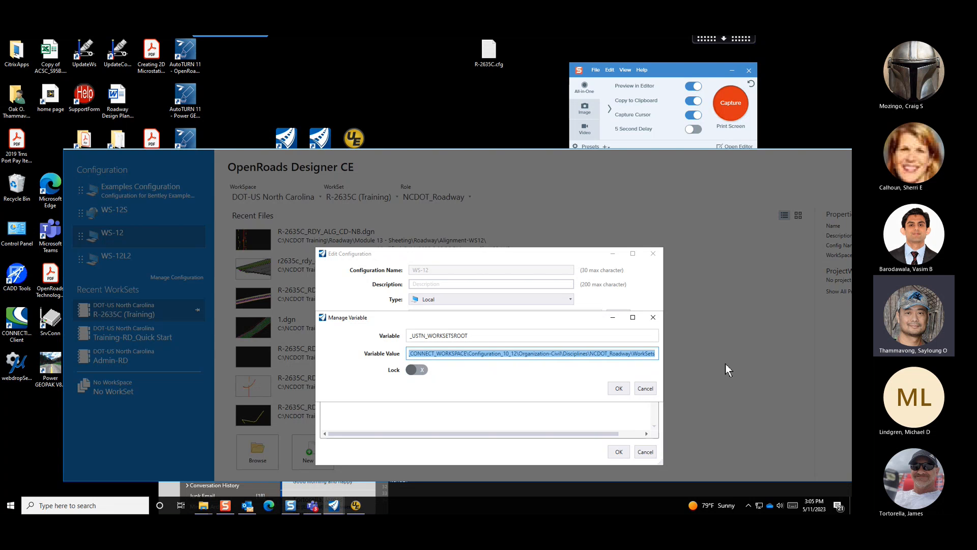
key("BackSpace")
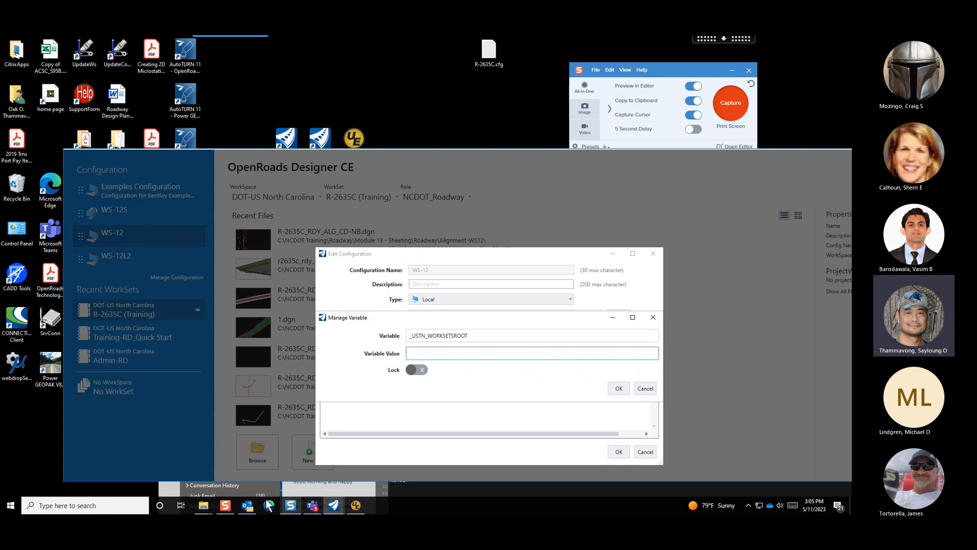
Return to the WorkSets window in File Explorer, browse to C:\Projects\NCDOT, and copy that folder's path
mouse_move(214, 501)
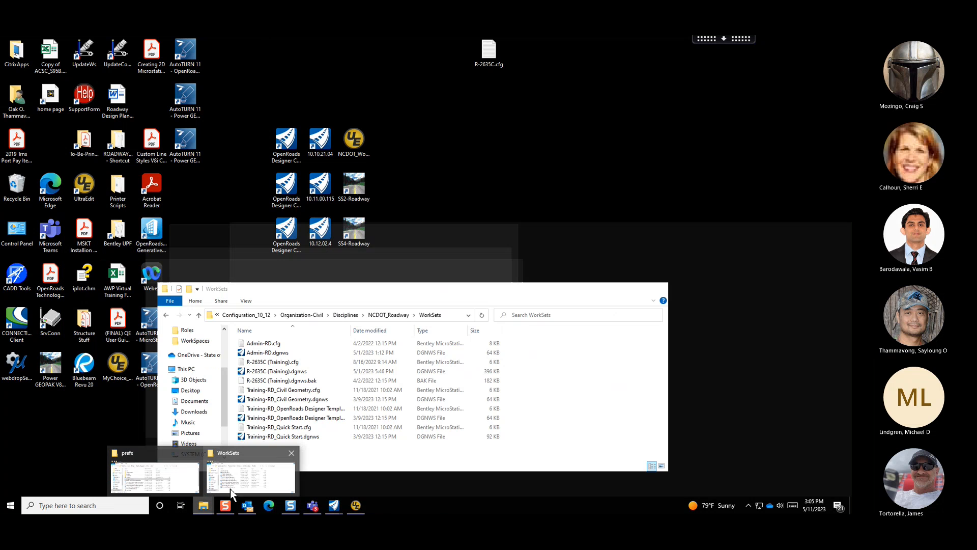
left_click(230, 488)
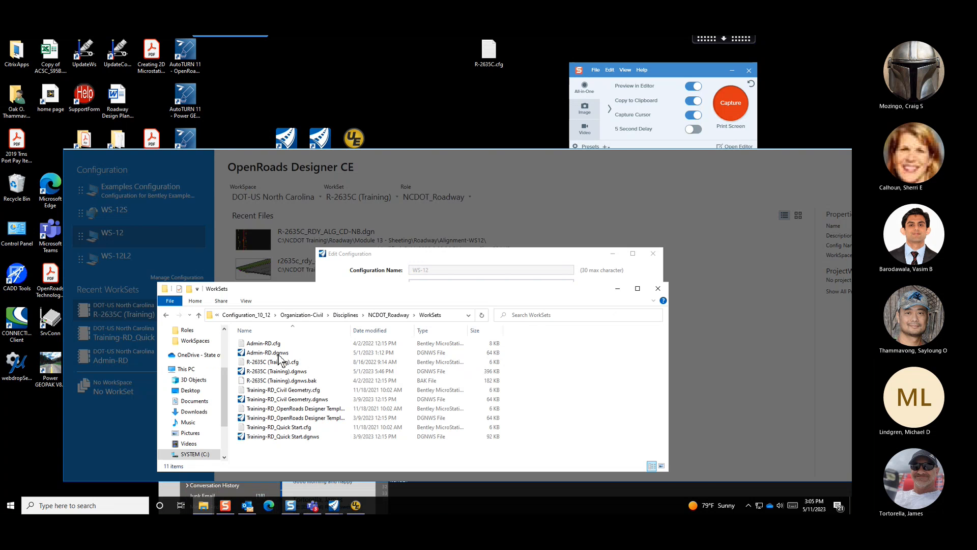
left_click(211, 455)
scroll(283, 419, "down", 2)
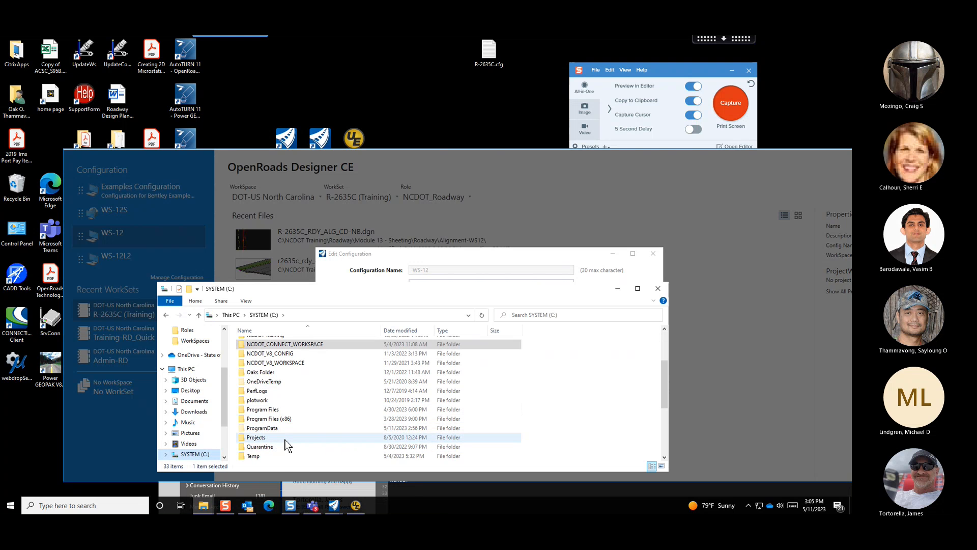
double_click(285, 446)
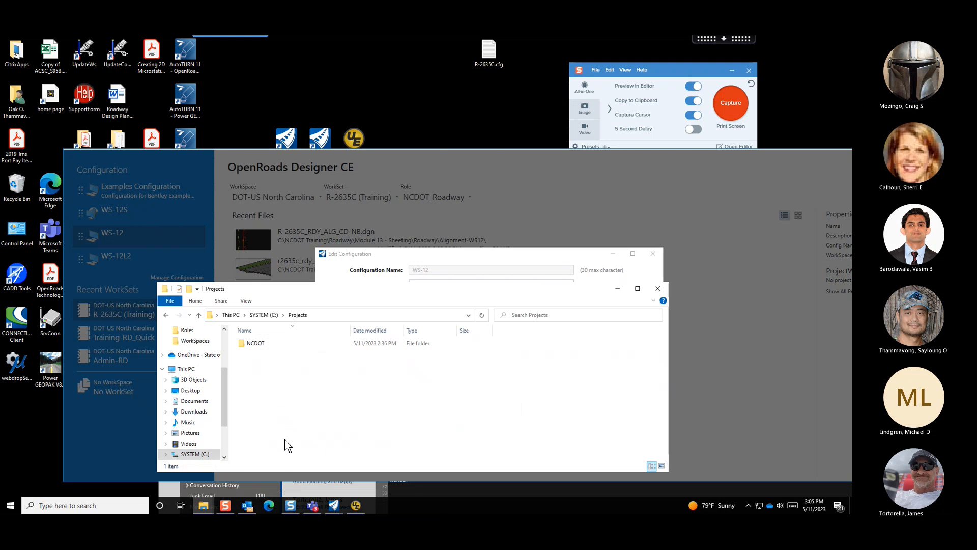
double_click(287, 344)
left_click(363, 313)
right_click(363, 313)
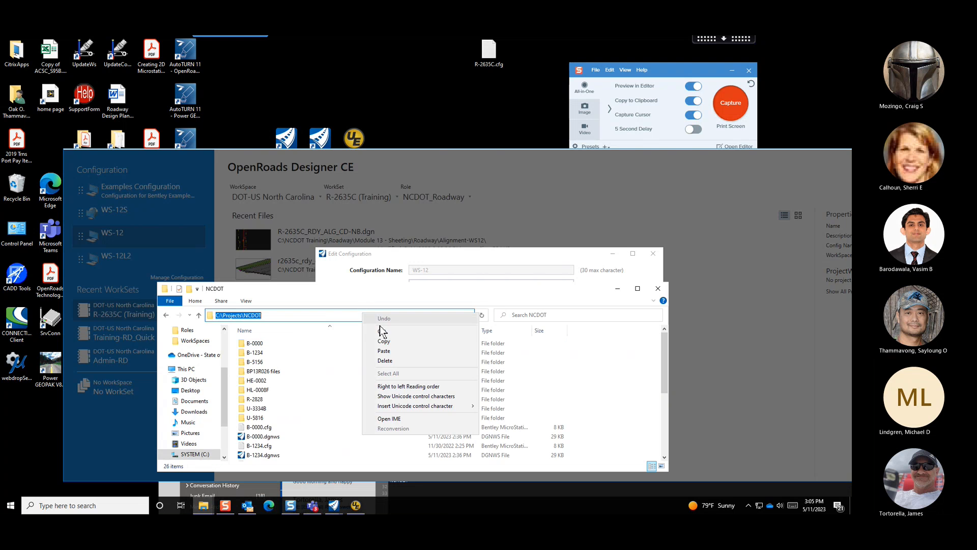
left_click(385, 340)
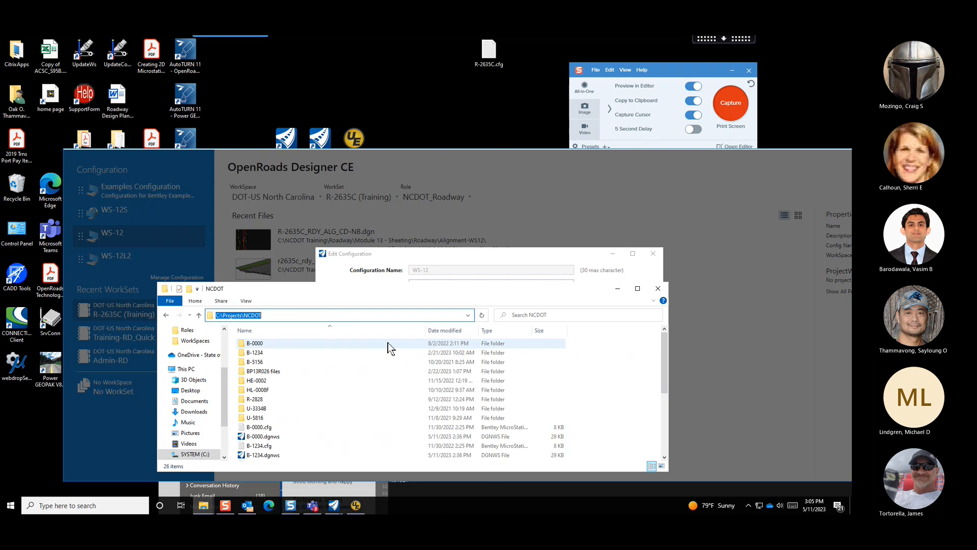
Set the WS-12 _USTN_WORKSETSROOT value to the copied path C:\Projects\NCDOT in OpenRoads Designer and accept the configuration changes
left_click(427, 255)
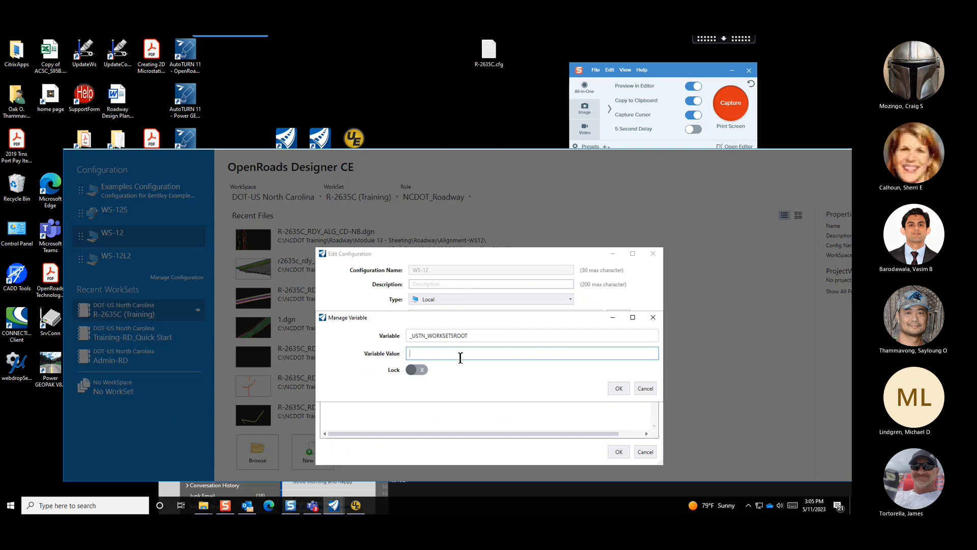
key("ctrl+v")
left_click(619, 389)
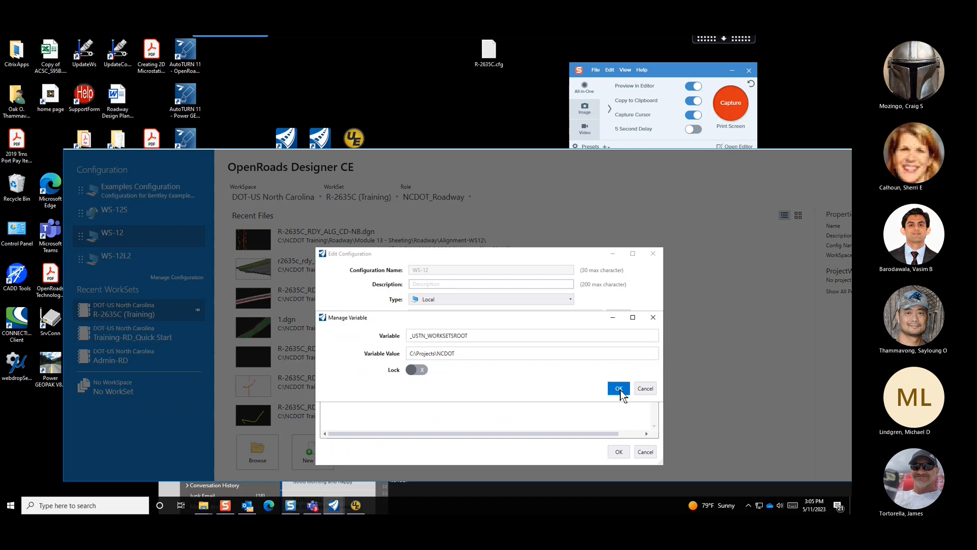
left_click(619, 451)
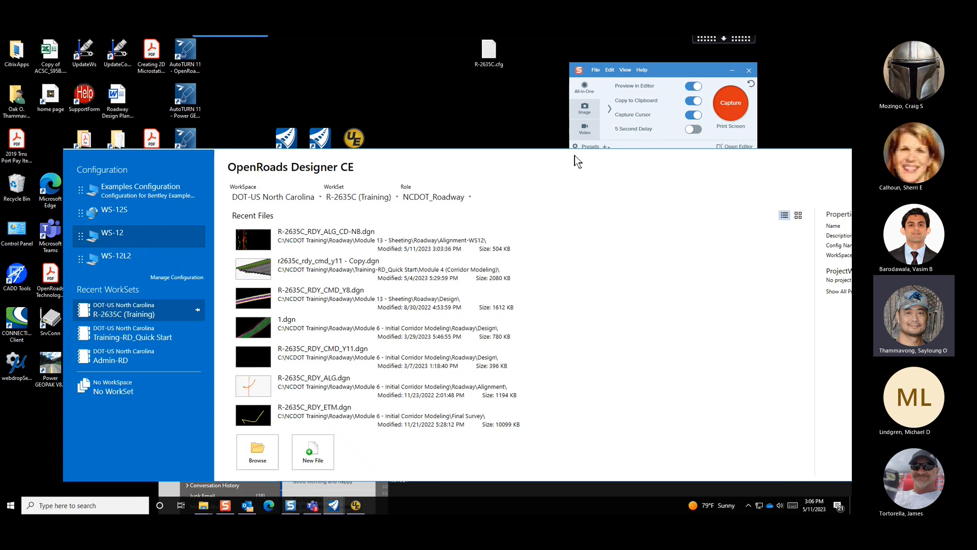
Close OpenRoads Designer and relaunch it from the 10.12.02.4 desktop shortcut
left_click_drag(677, 156, 509, 162)
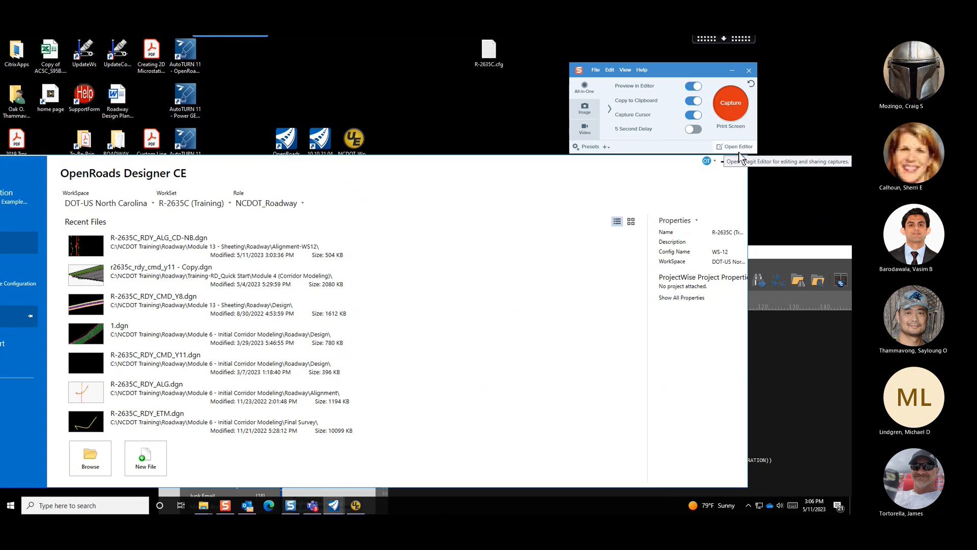
left_click(744, 162)
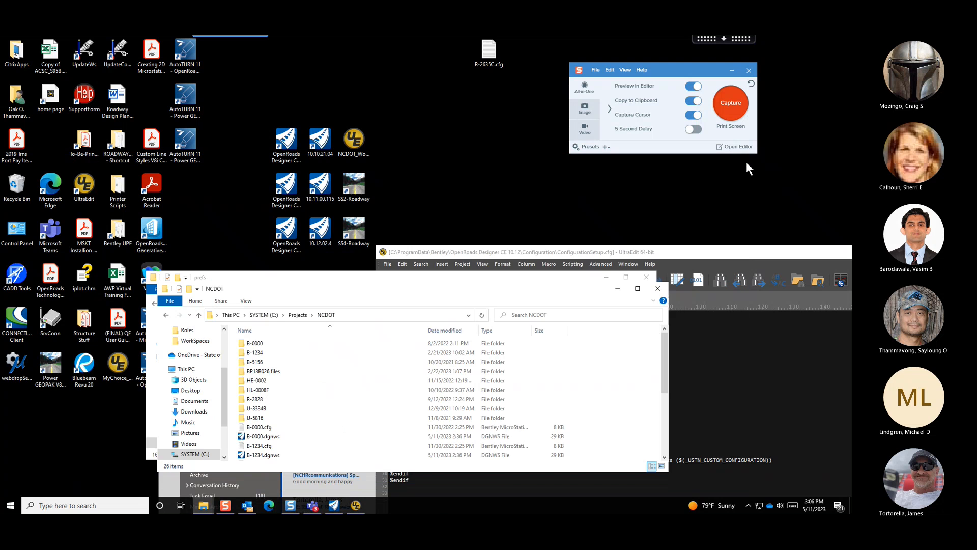
double_click(320, 237)
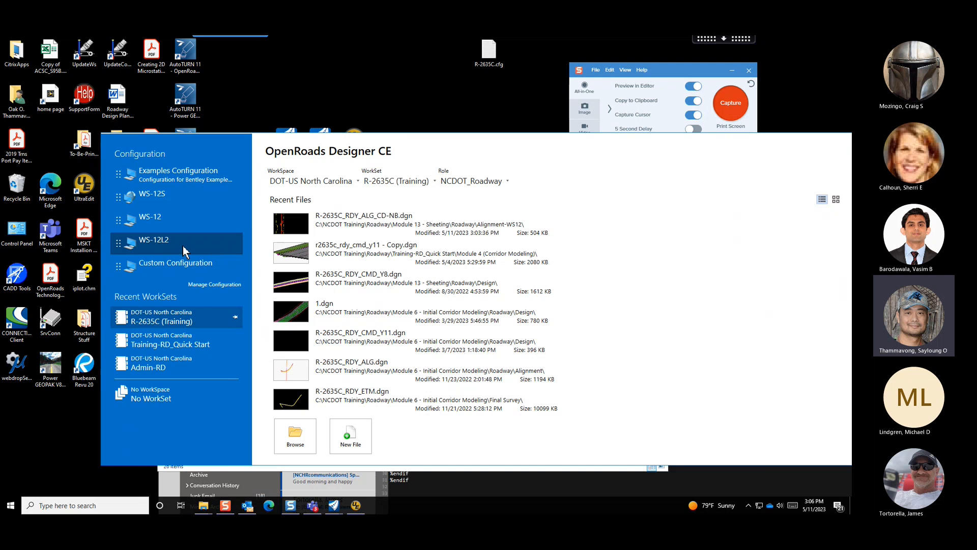
Check which WorkSets are offered under the WS-12L2 and WS-12 configurations, leaving WS-12 selected
left_click(387, 183)
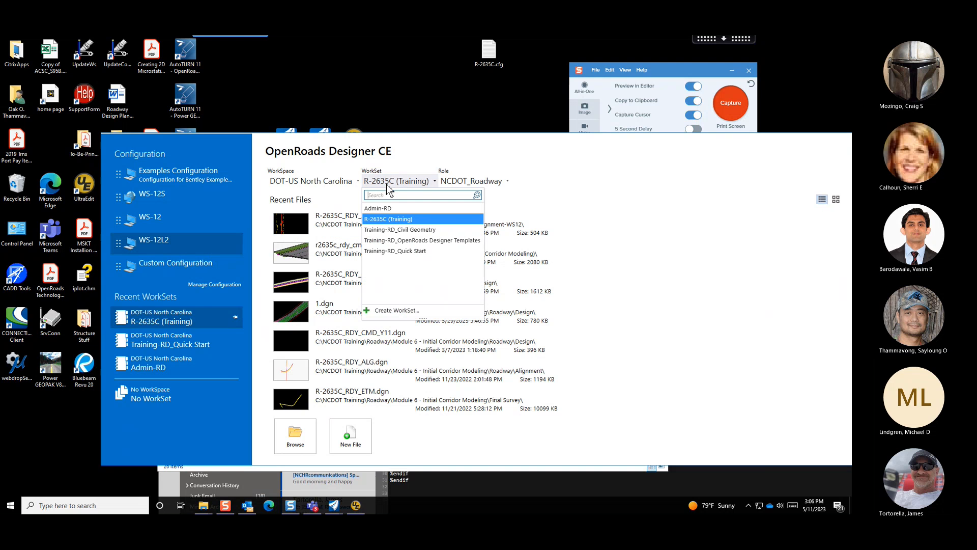
left_click(181, 221)
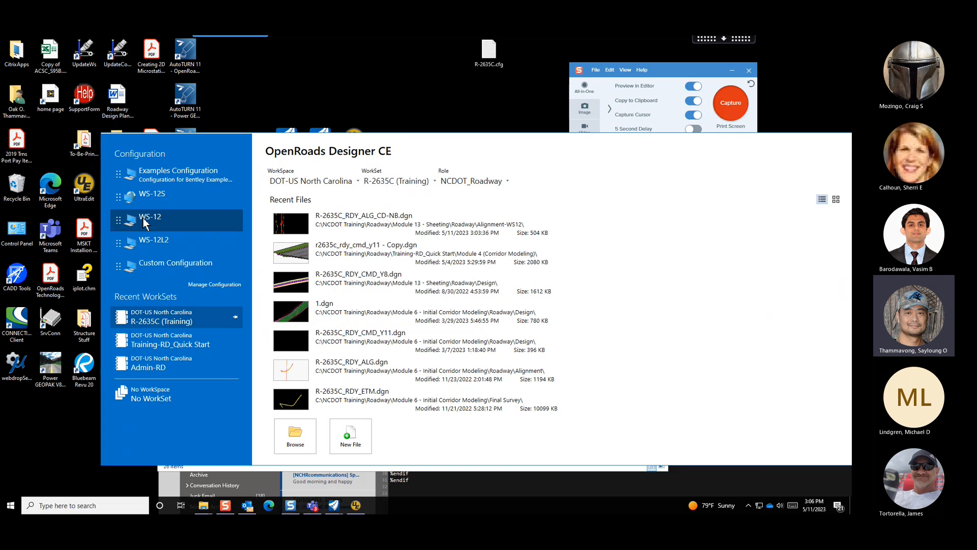
left_click(398, 184)
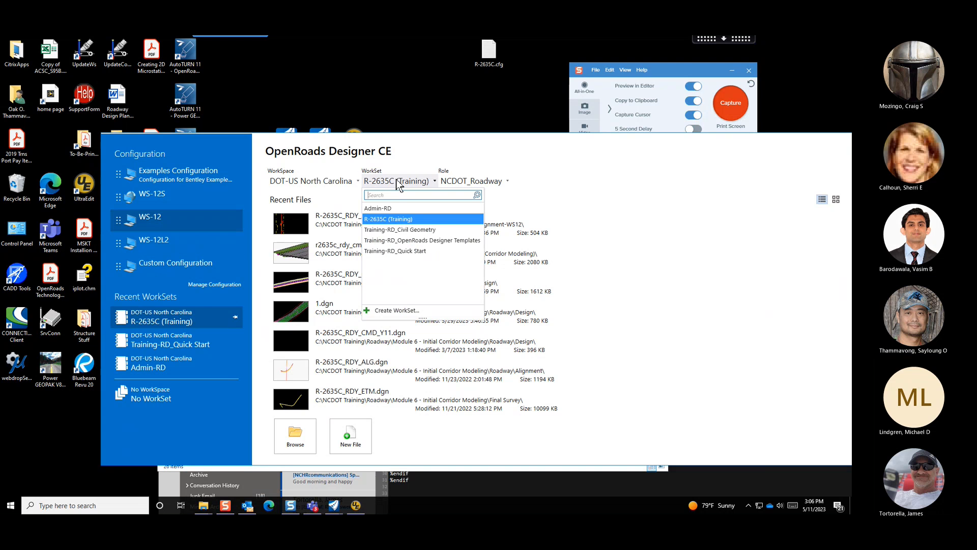
left_click(170, 217)
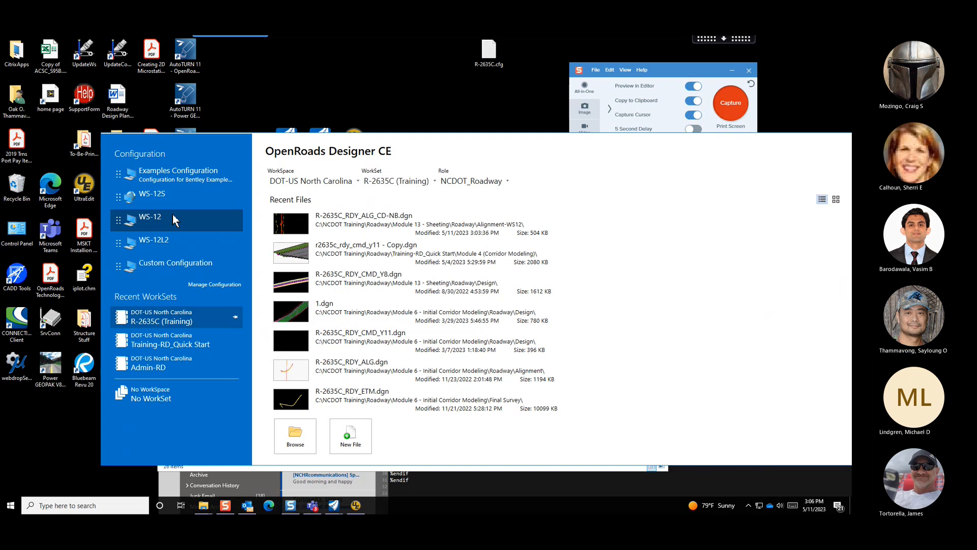
left_click(415, 182)
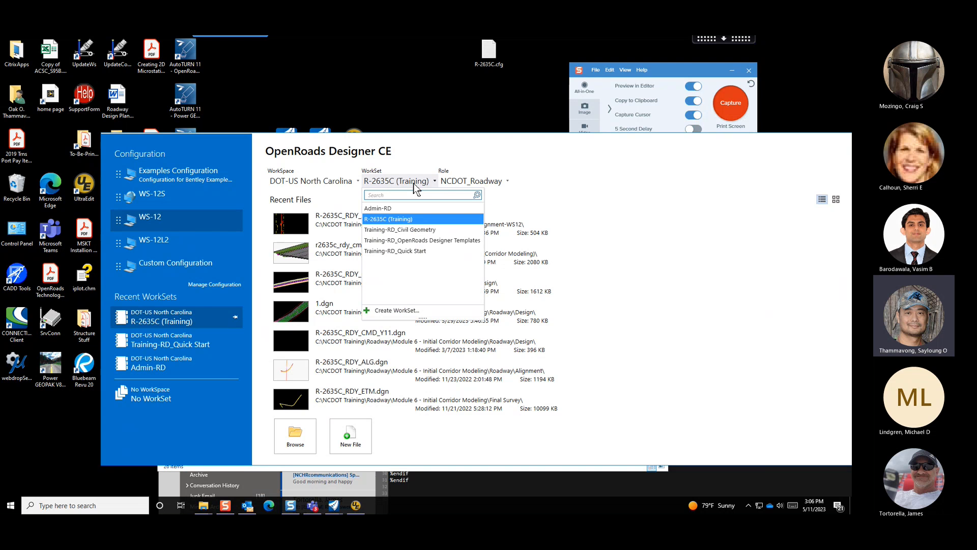
left_click(168, 220)
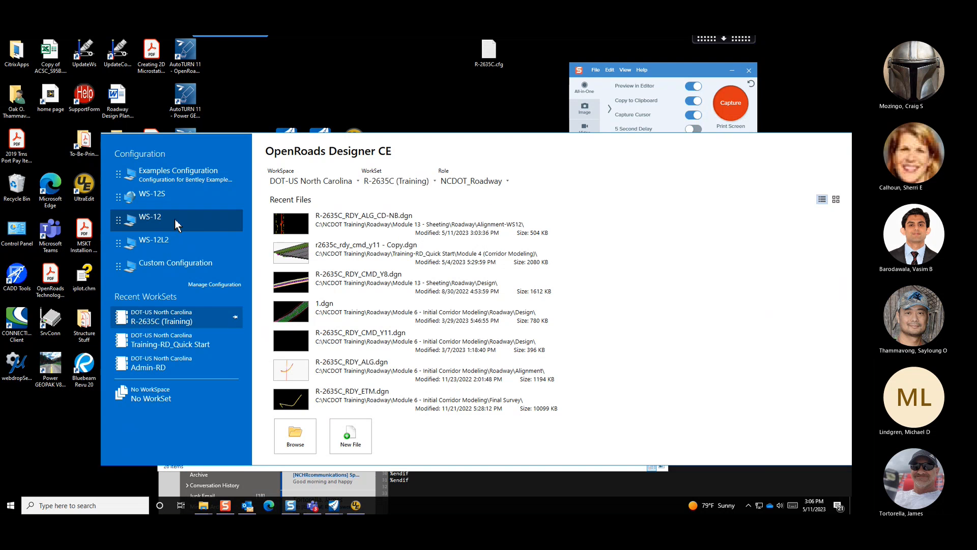
Edit the WS-12 configuration, turn on its WorkSpace Setup, set _USTN_WORKSETSROOT to C:\Projects\NCDOT, and accept the changes
right_click(181, 220)
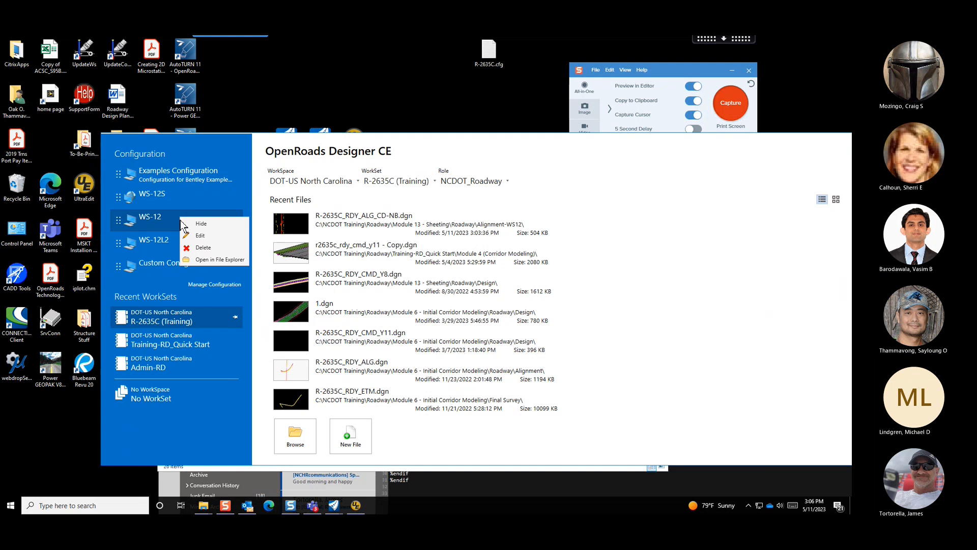
left_click(229, 236)
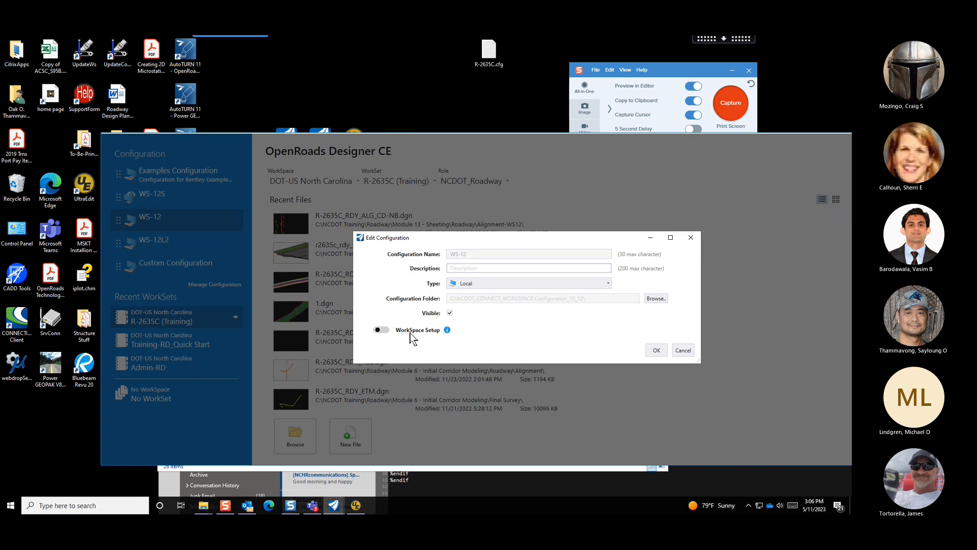
left_click(381, 330)
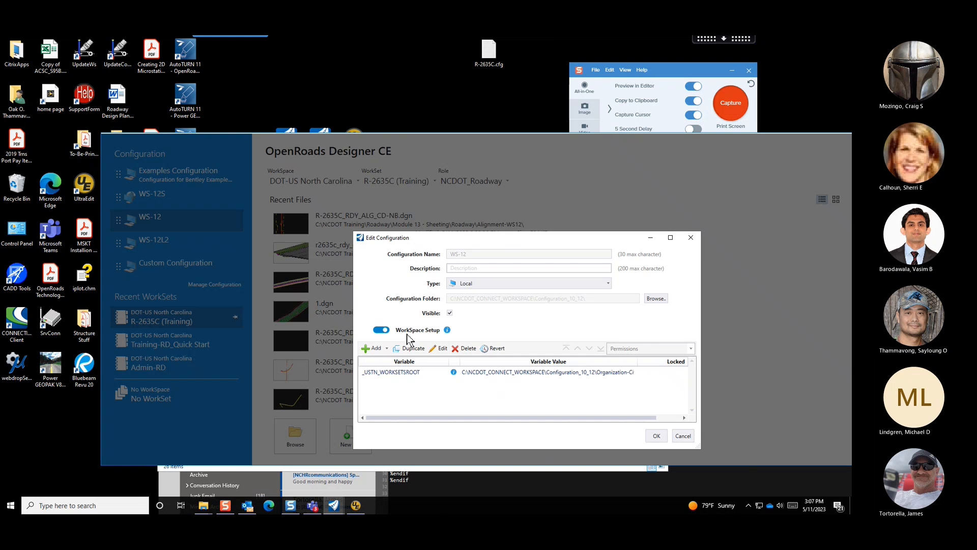
left_click(479, 372)
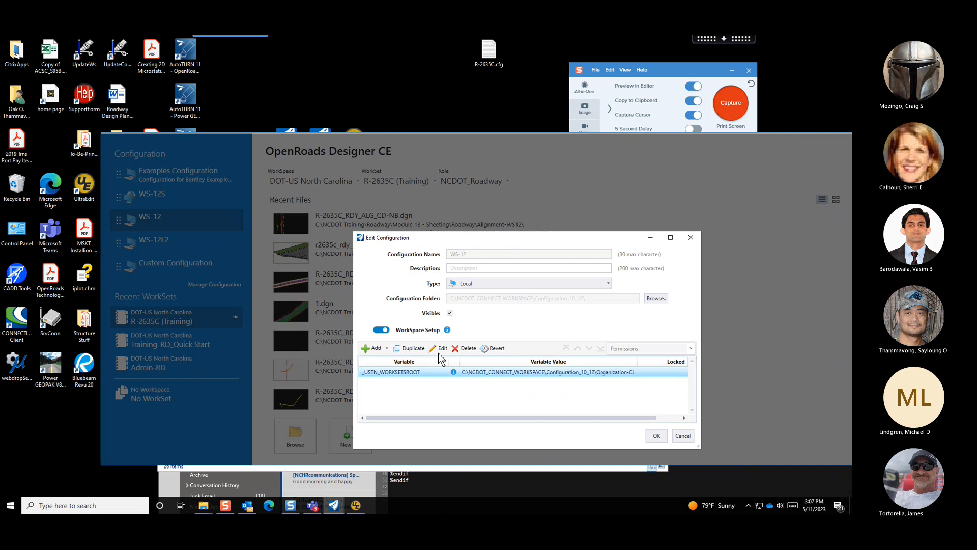
left_click(439, 349)
left_click(449, 338)
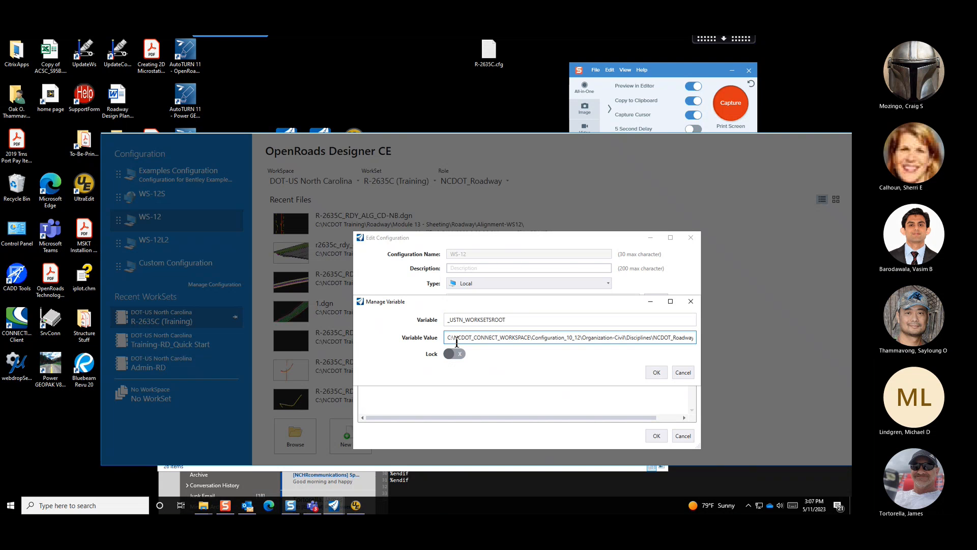
left_click_drag(450, 338, 700, 344)
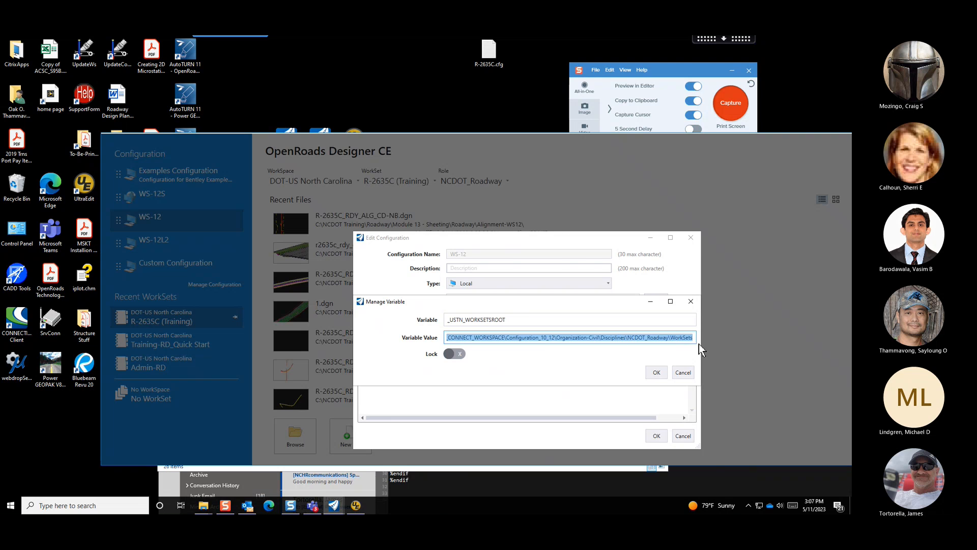
right_click(615, 346)
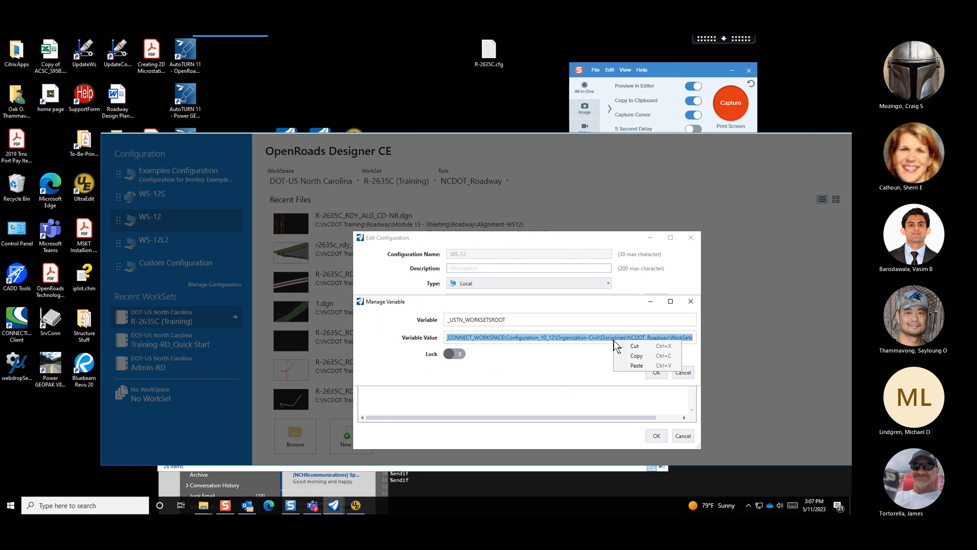
left_click(646, 366)
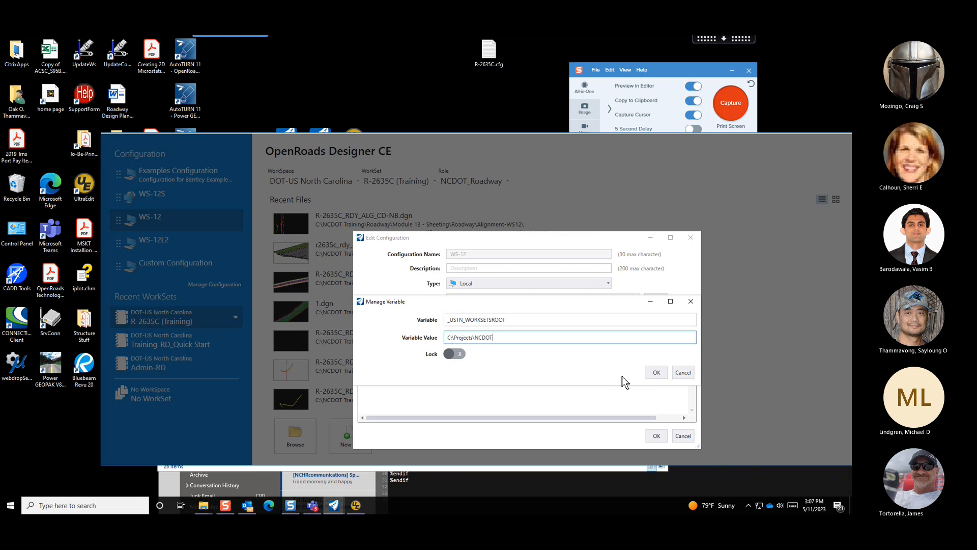
left_click(656, 372)
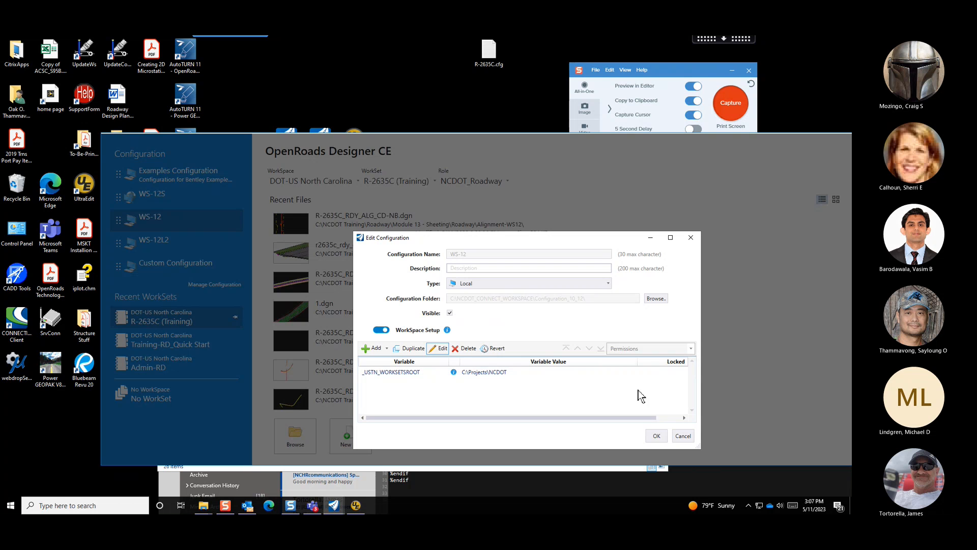
left_click(657, 436)
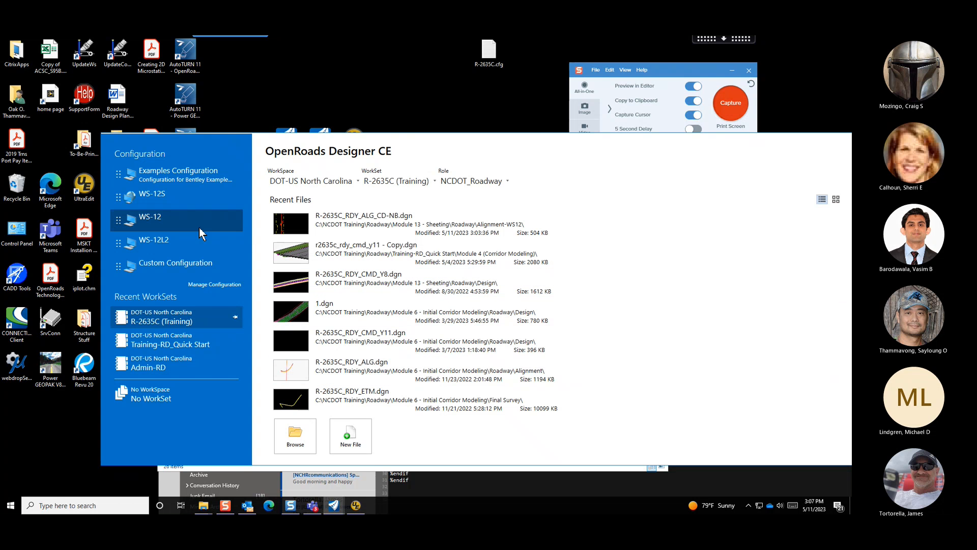
Reopen the WS-12 configuration to check its _USTN_WORKSETSROOT value in WorkSpace Setup, try to revert the variable, and cancel the edit
right_click(200, 223)
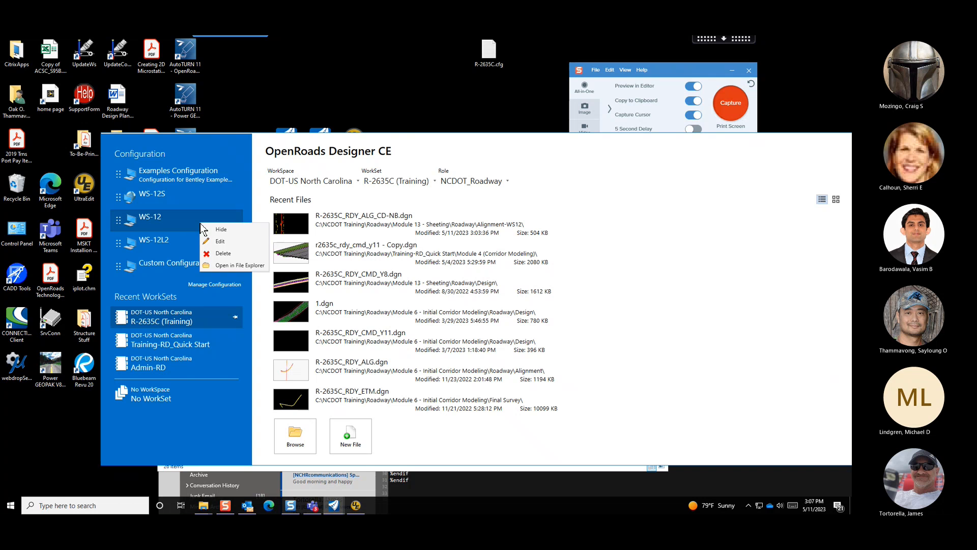
left_click(239, 241)
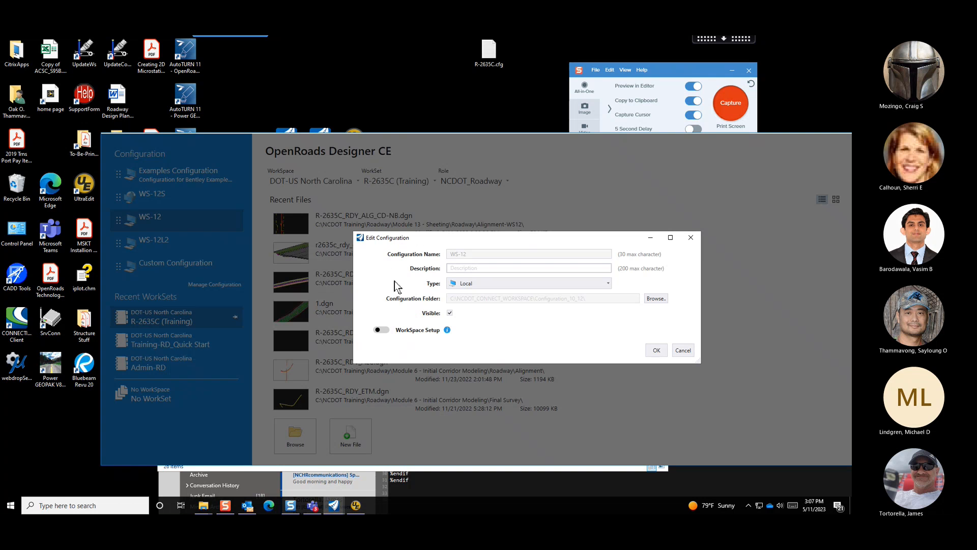
left_click(381, 330)
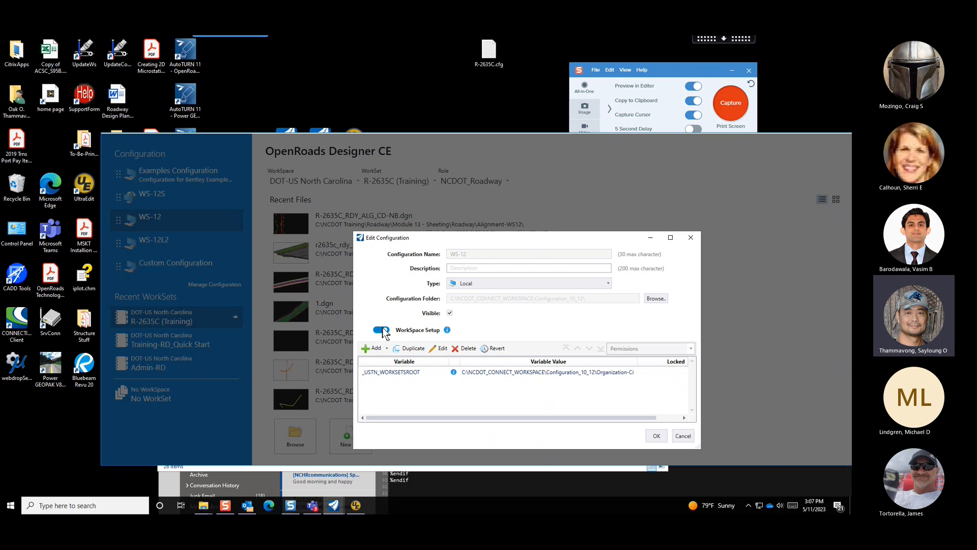
left_click(586, 376)
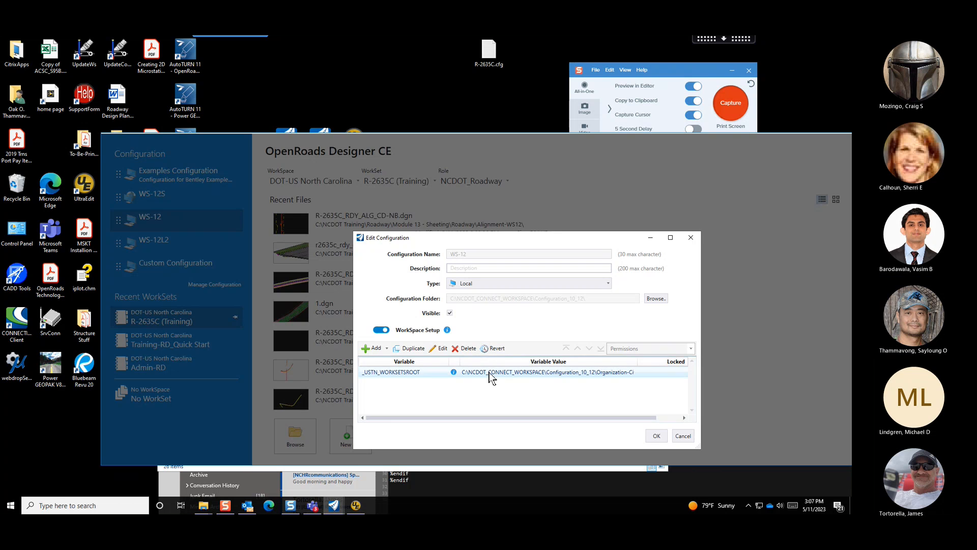
left_click(490, 374)
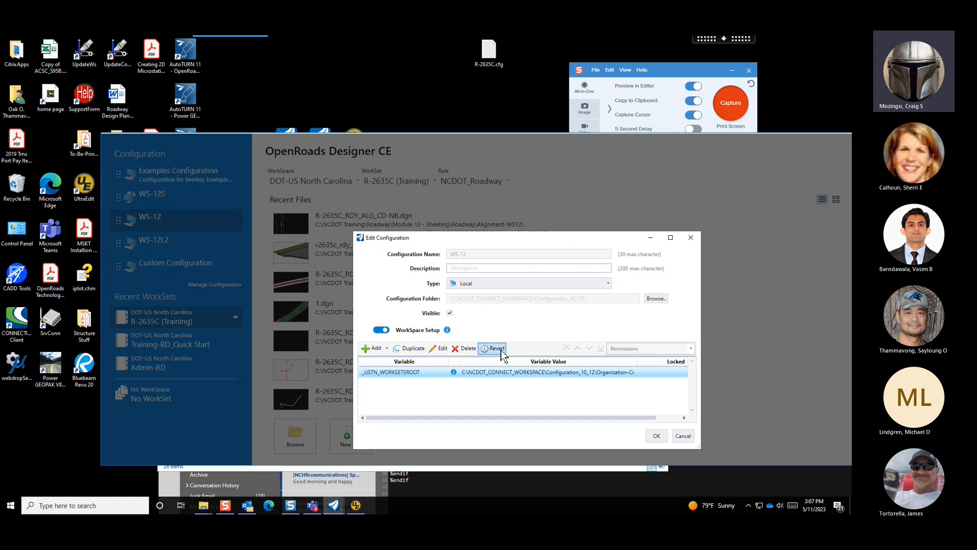
left_click(501, 349)
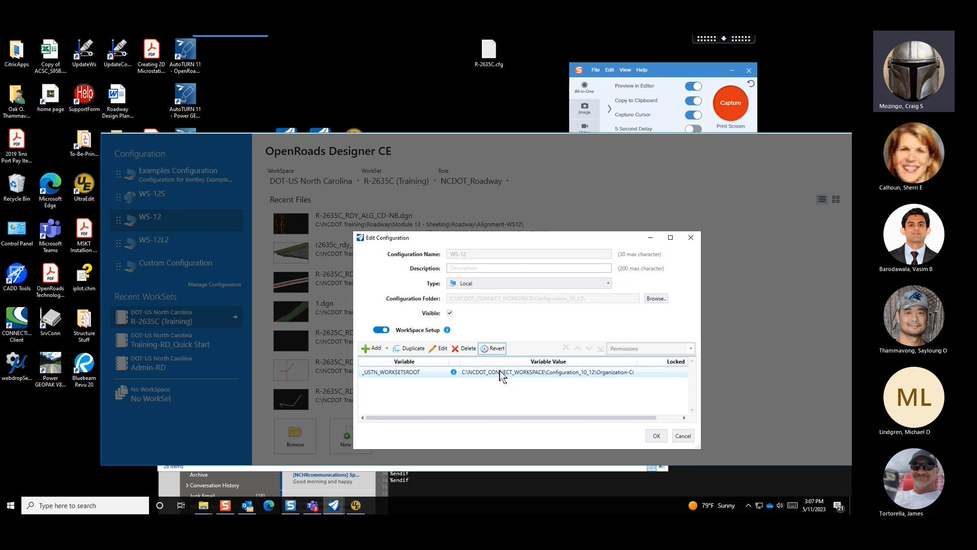
left_click(501, 375)
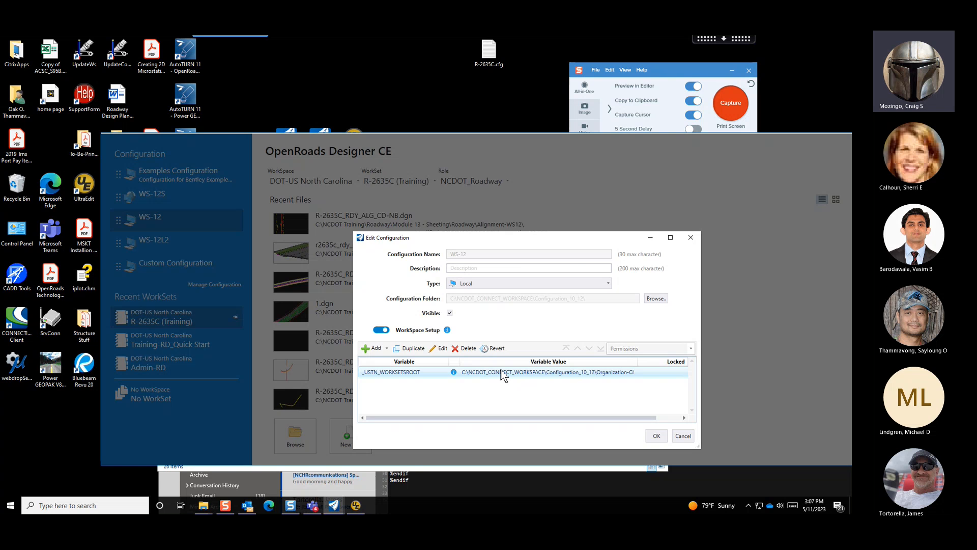
left_click(682, 436)
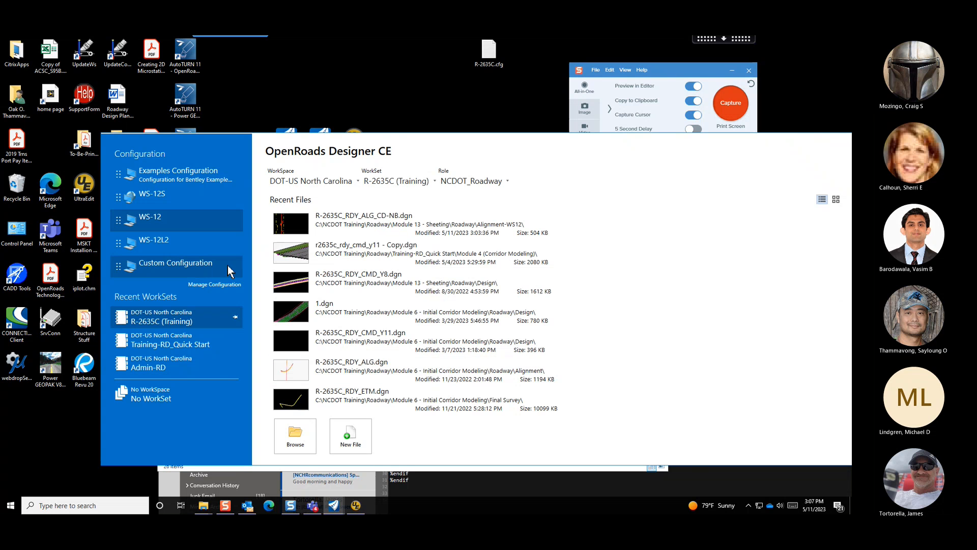
Open Custom Configuration for editing, turn on its WorkSpace Setup to check the _USTN_WORKSETSROOT value, and cancel the edit
left_click(228, 265)
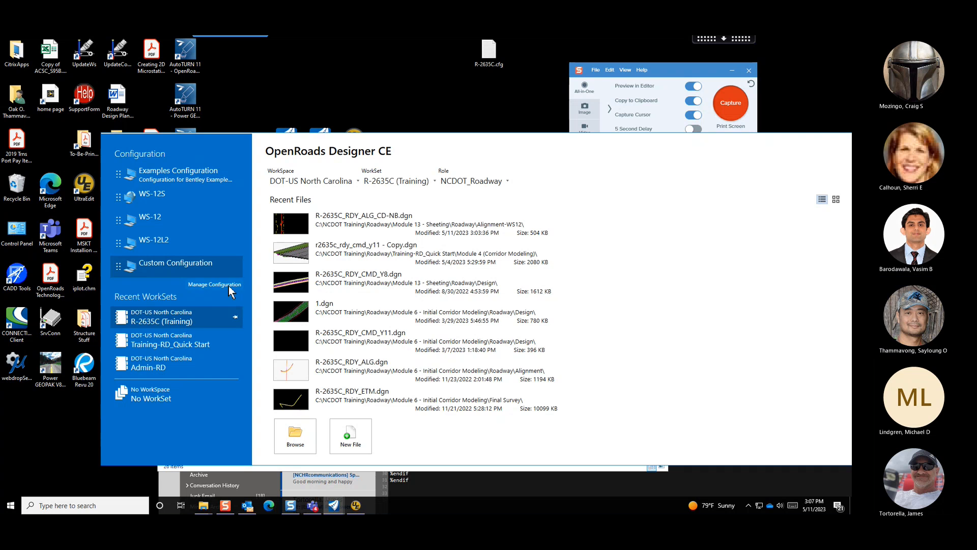
left_click(228, 285)
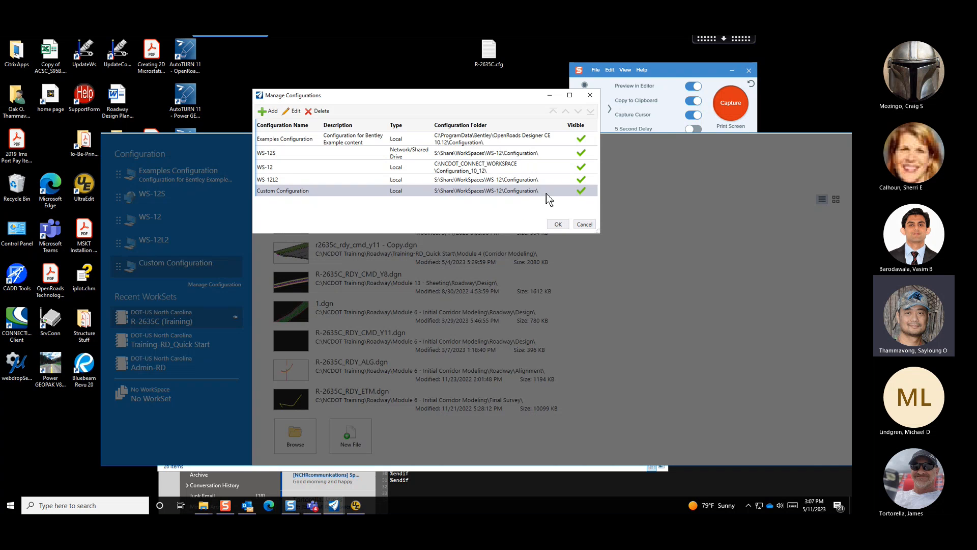
left_click(294, 111)
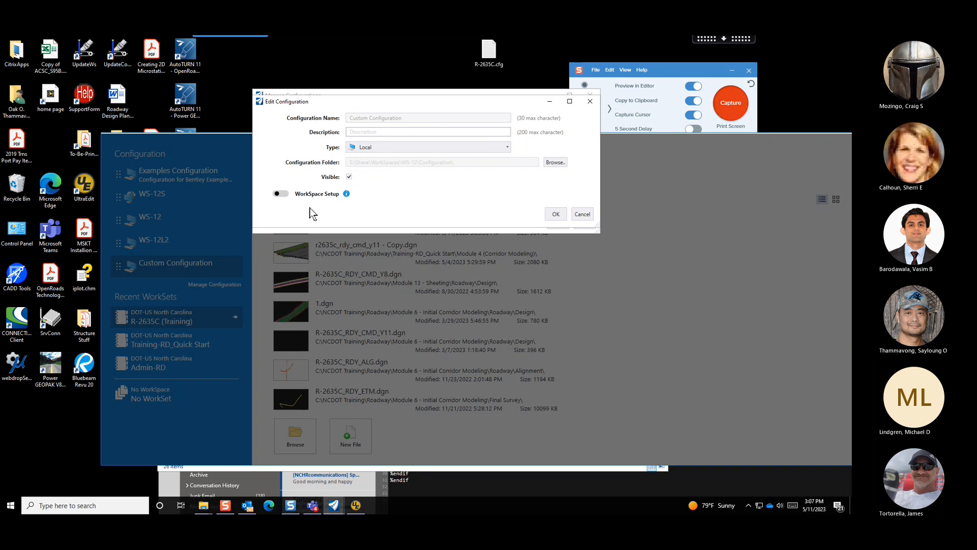
left_click(281, 193)
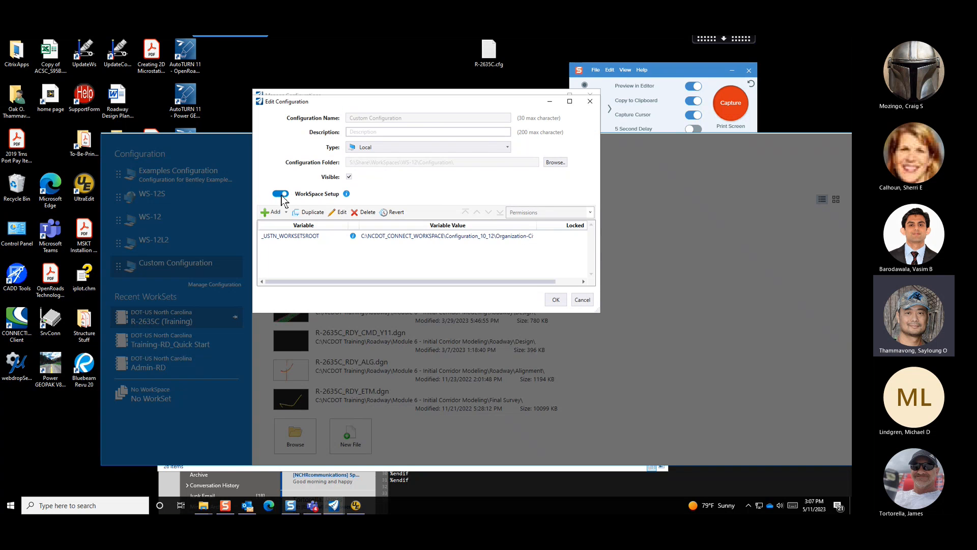
left_click(390, 239)
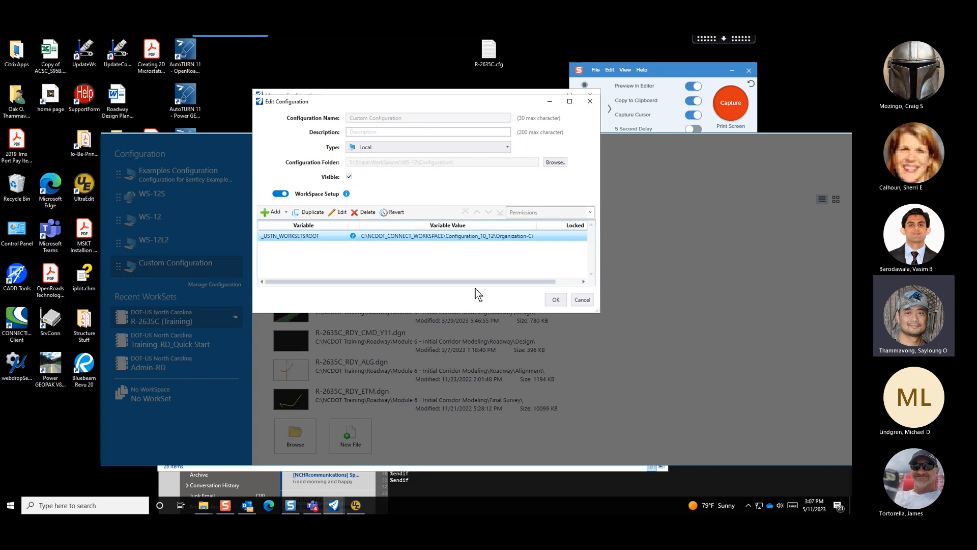
left_click(581, 300)
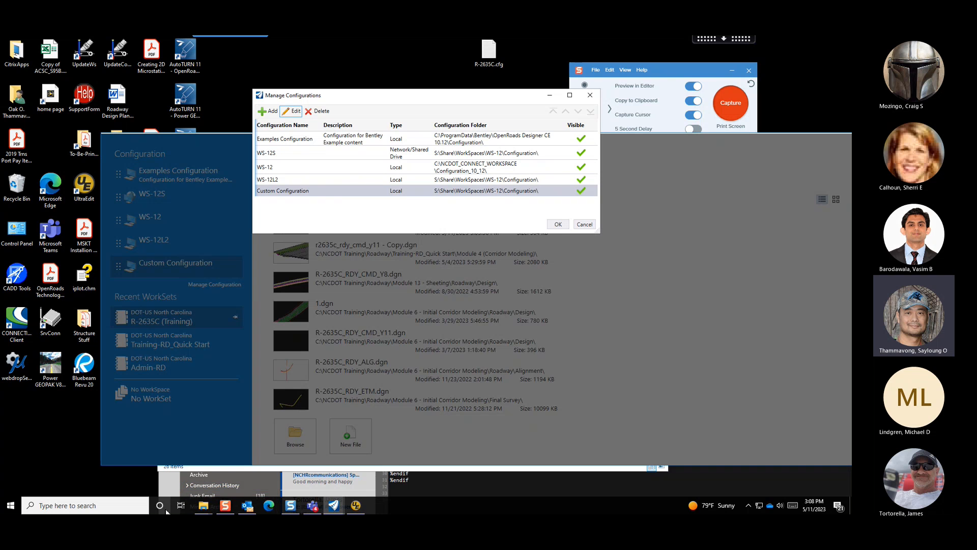
Switch to the File Explorer window showing C:\Projects\NCDOT, go up to the C: drive, and look through its folders
mouse_move(203, 505)
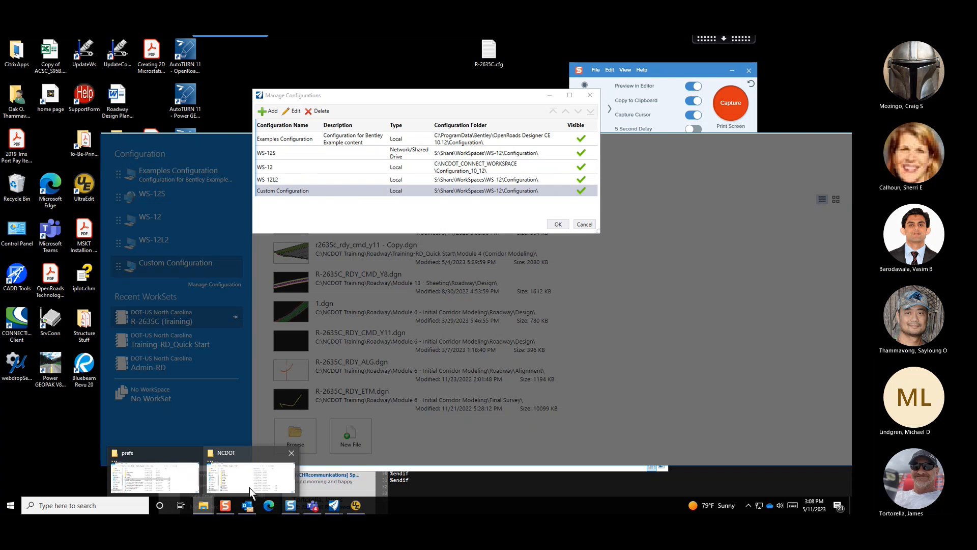
mouse_move(251, 491)
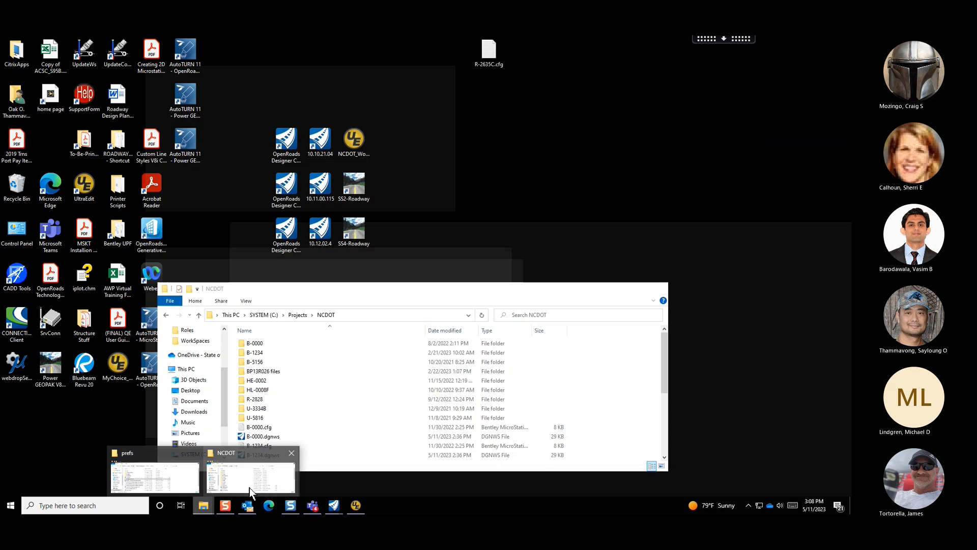
left_click(167, 484)
mouse_move(206, 509)
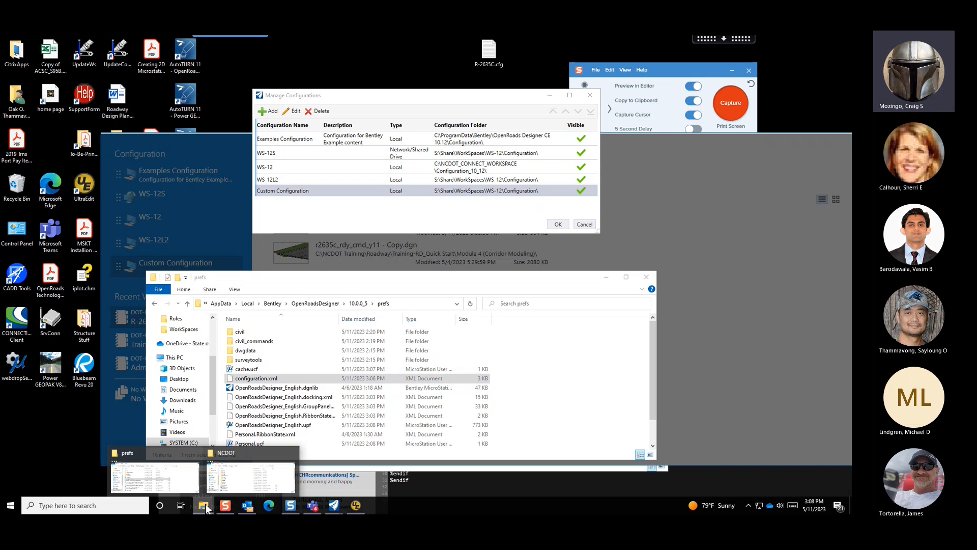
left_click(251, 477)
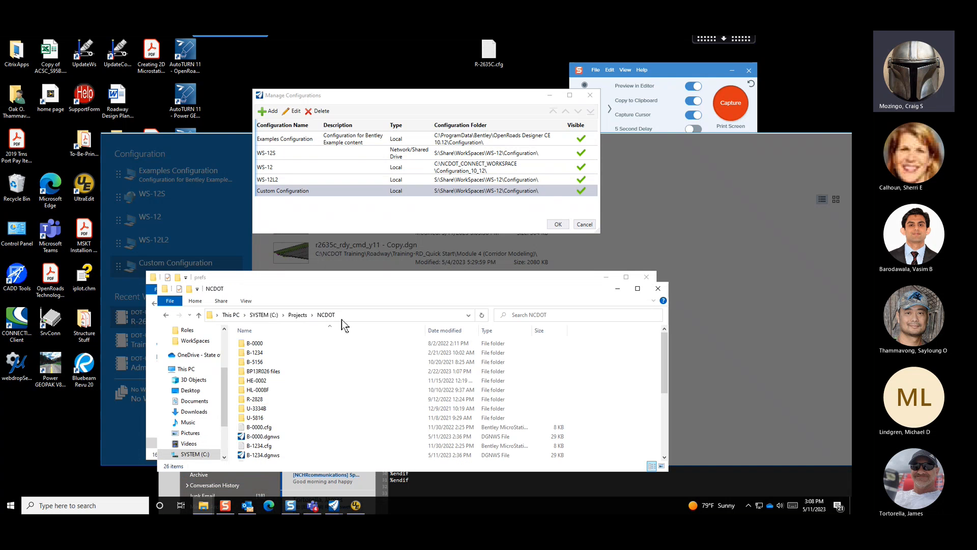
left_click(274, 315)
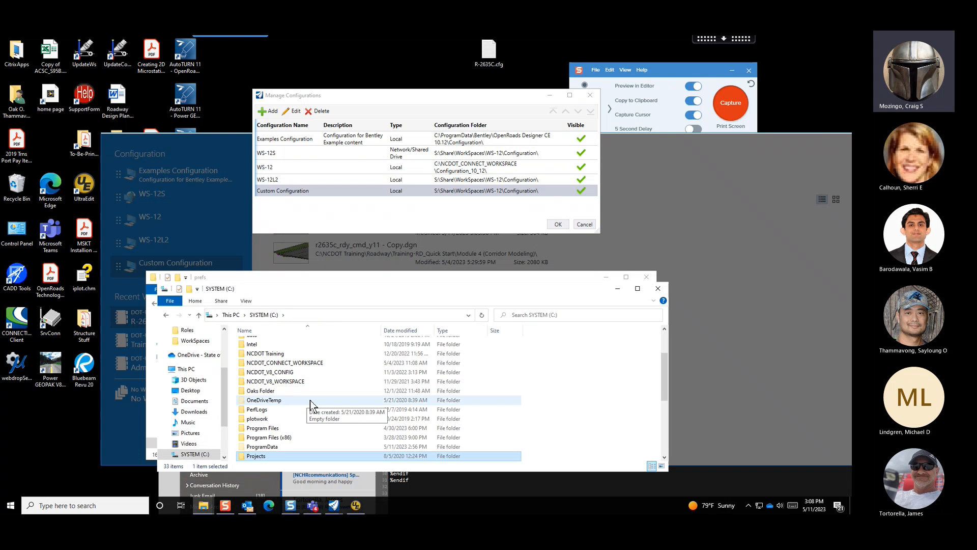
scroll(313, 397, "up", 2)
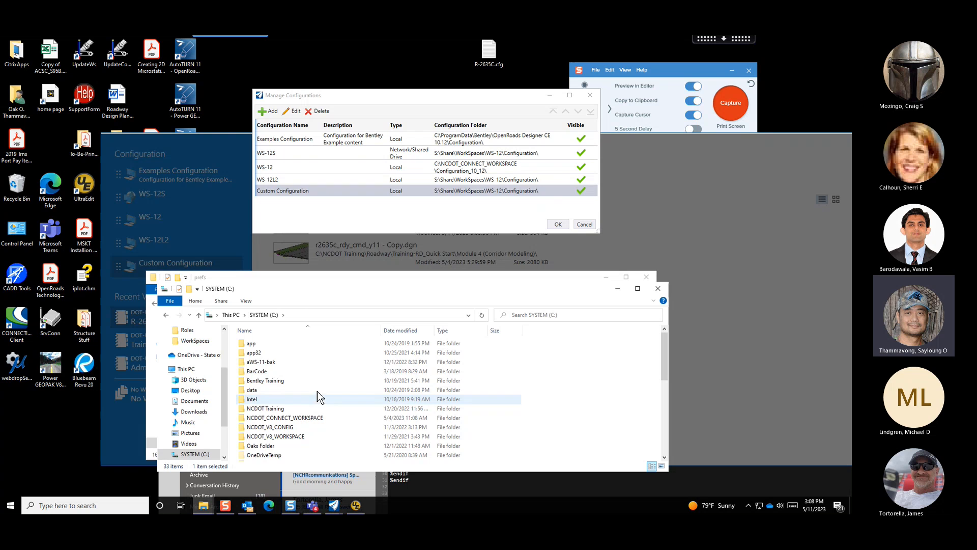
scroll(317, 389, "down", 2)
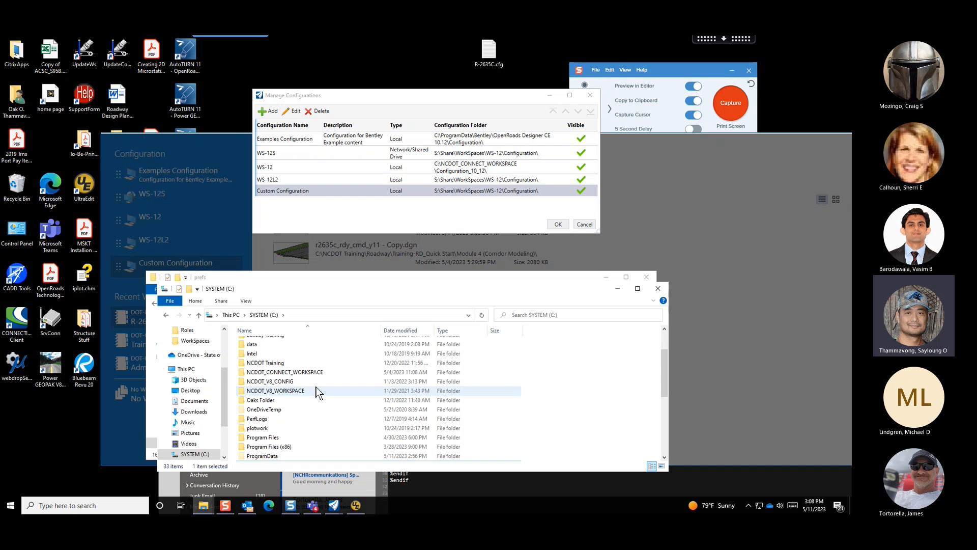
Examine the contents of C:\NCDOT Training and its Roadway subfolder
left_click(327, 366)
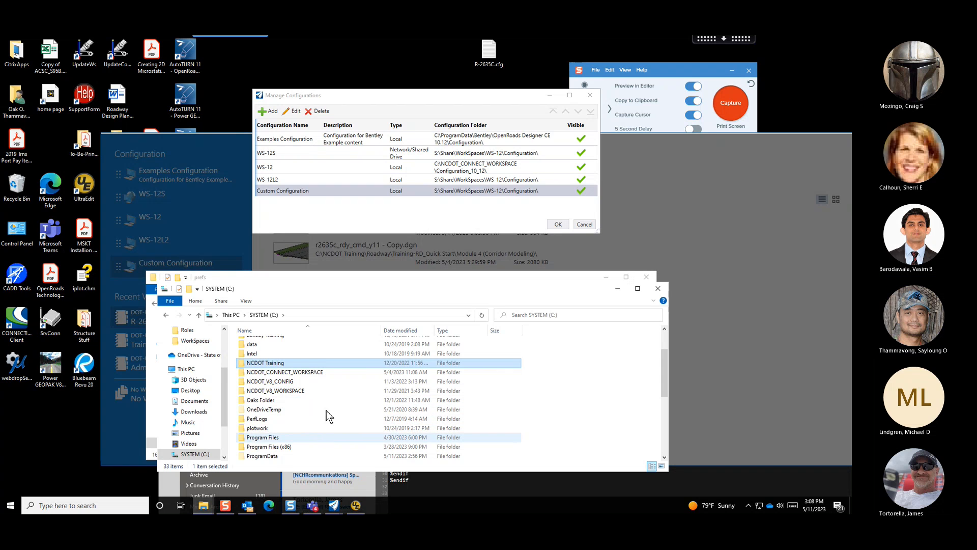
double_click(335, 362)
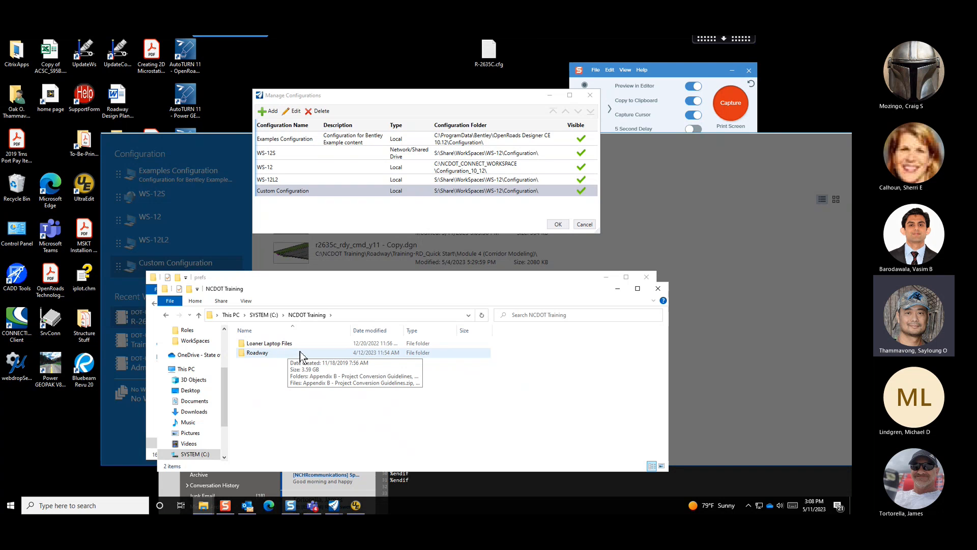
left_click(271, 315)
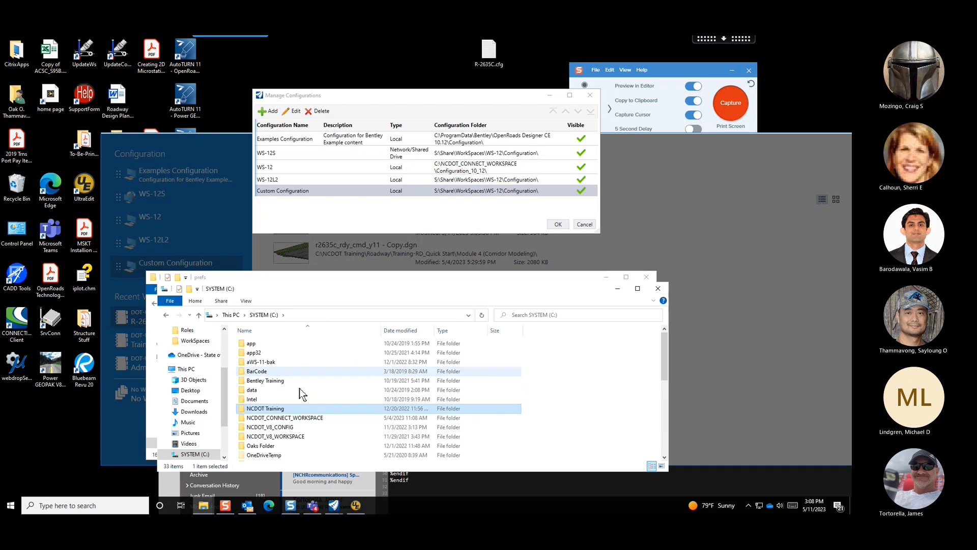
double_click(316, 411)
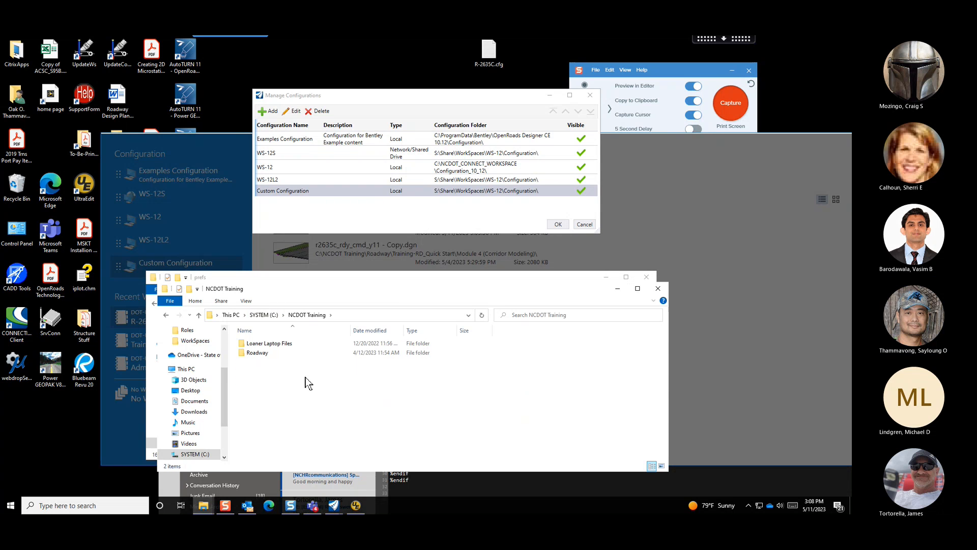
double_click(288, 354)
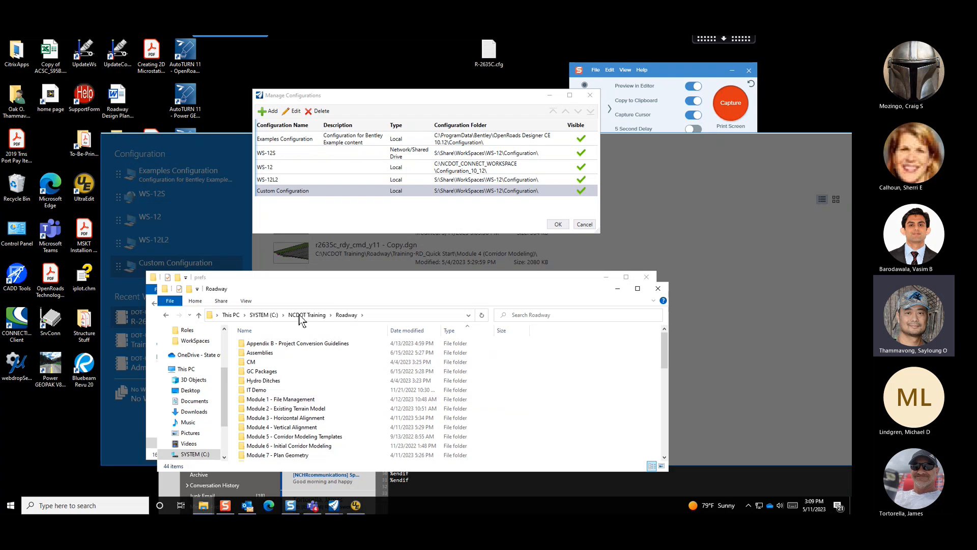
Go to C:\NCDOT_CONNECT_WORKSPACE\Configuration_10_12 and open WorkSpacesetup.cfg in UltraEdit
left_click(270, 315)
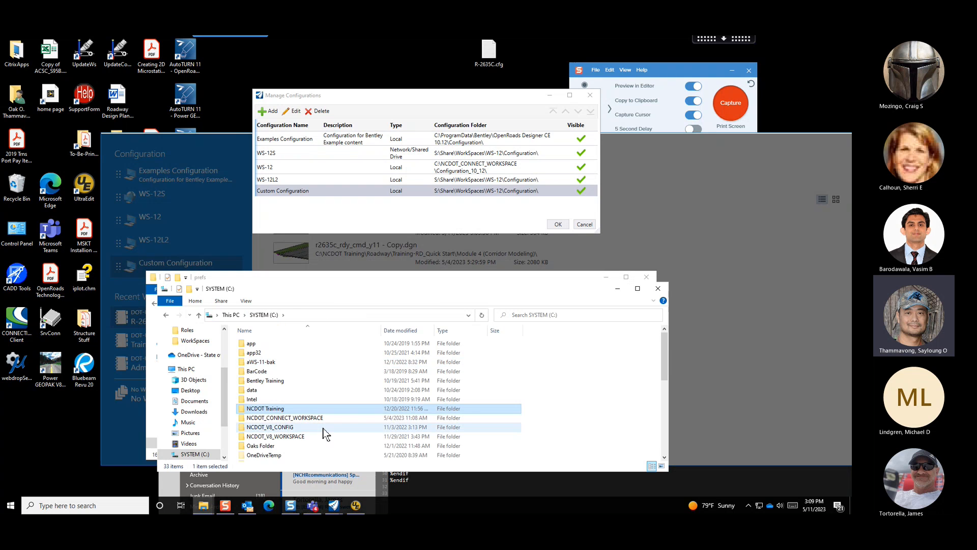
double_click(328, 418)
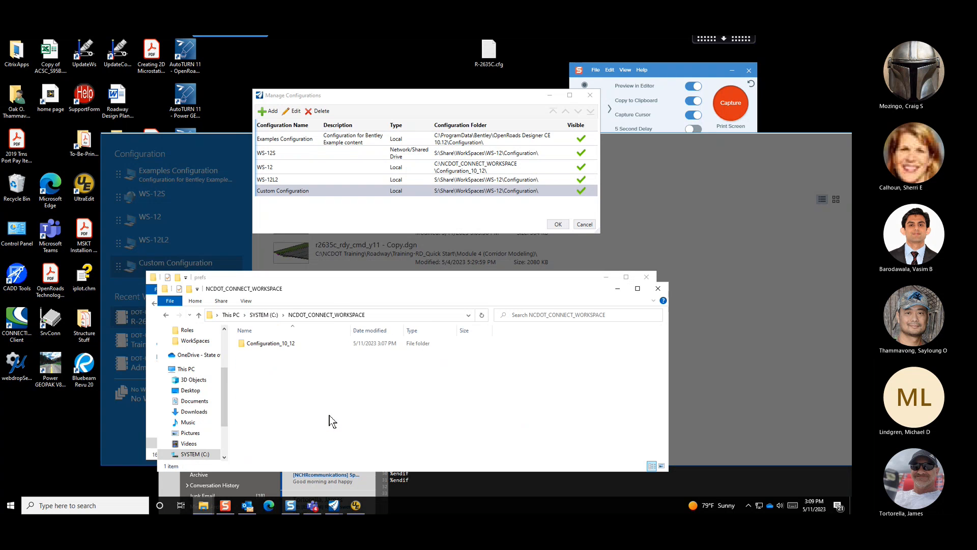
double_click(298, 345)
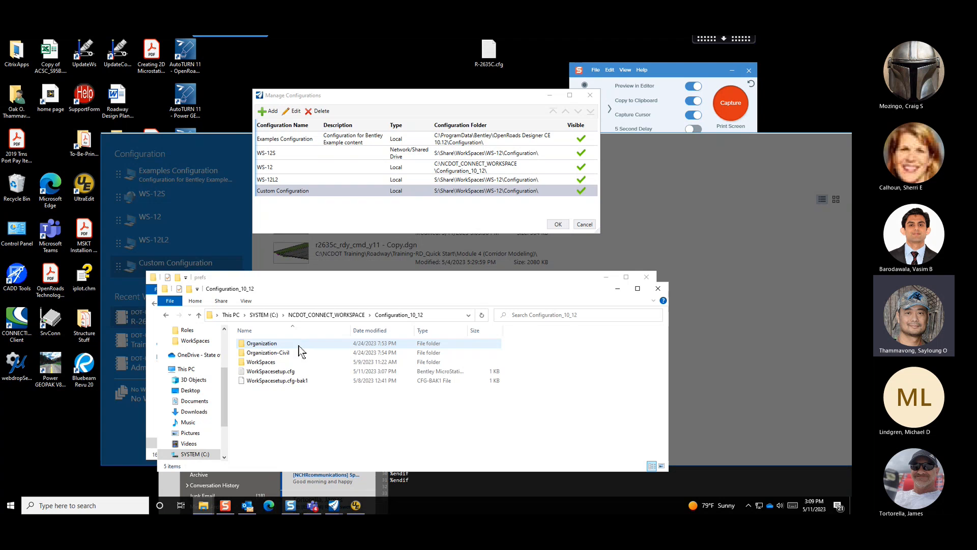
left_click(310, 372)
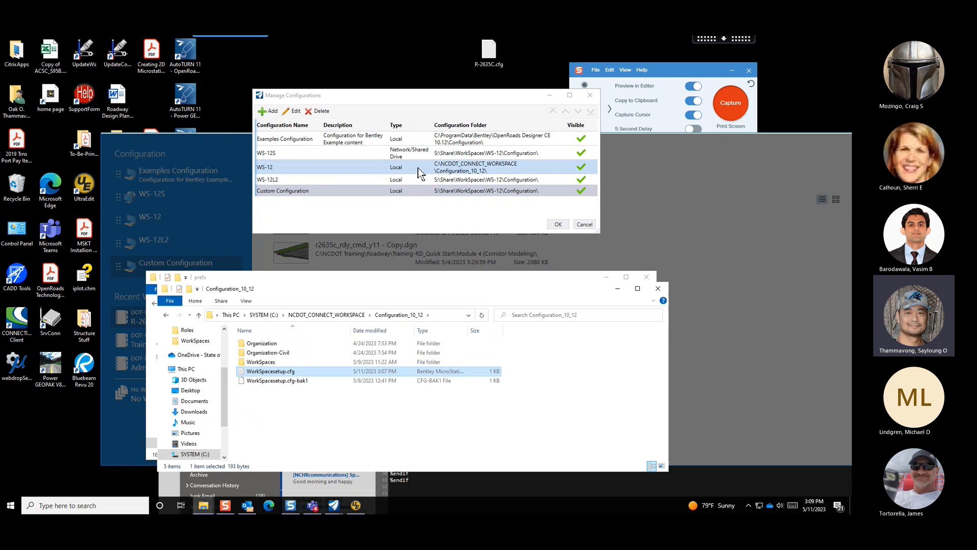
right_click(312, 372)
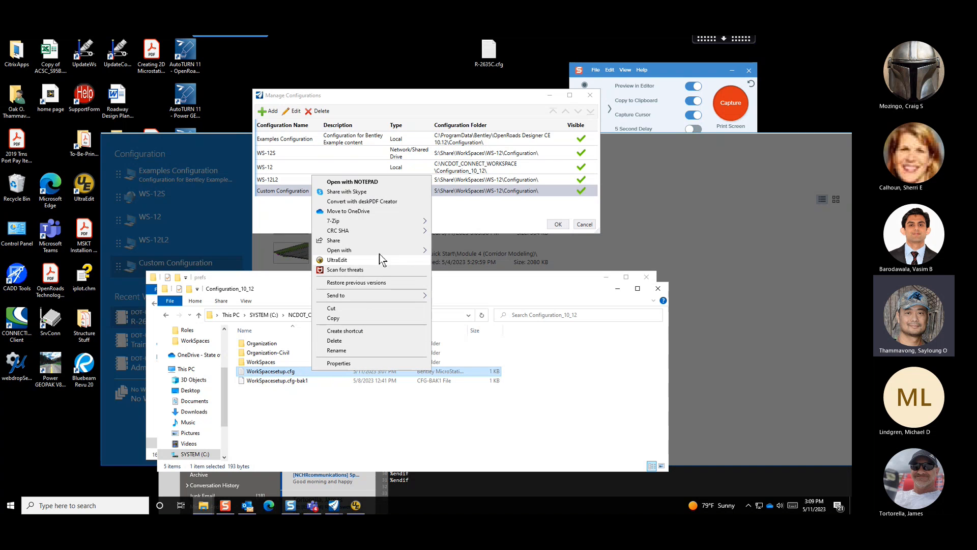
left_click(367, 263)
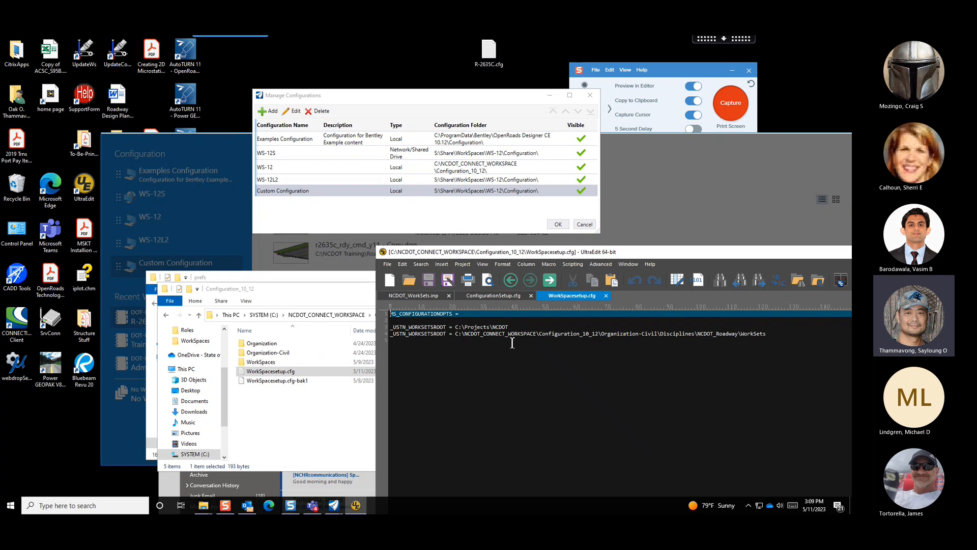
Try > and < in place of = on the second _USTN_WORKSETSROOT line of the cfg file, and restore the = operator
left_click(431, 347)
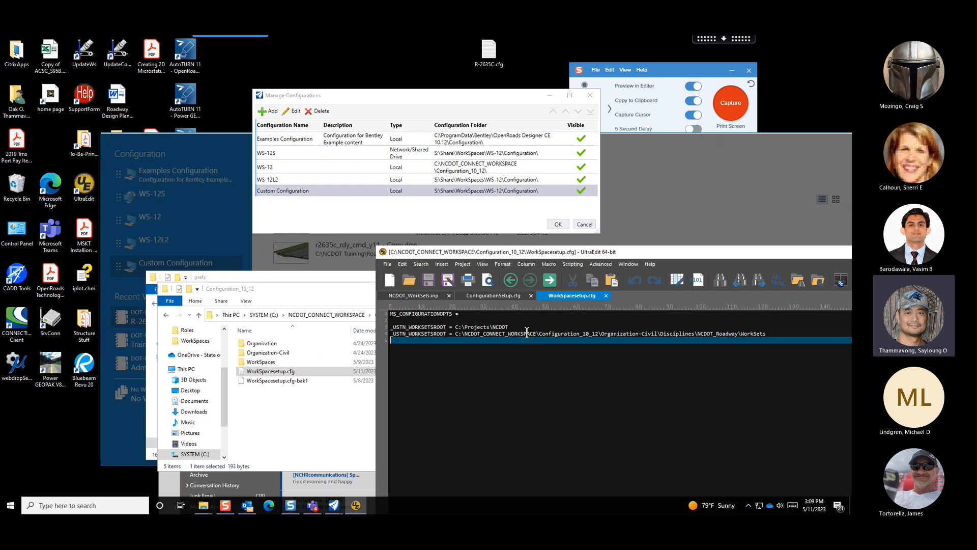
left_click(454, 334)
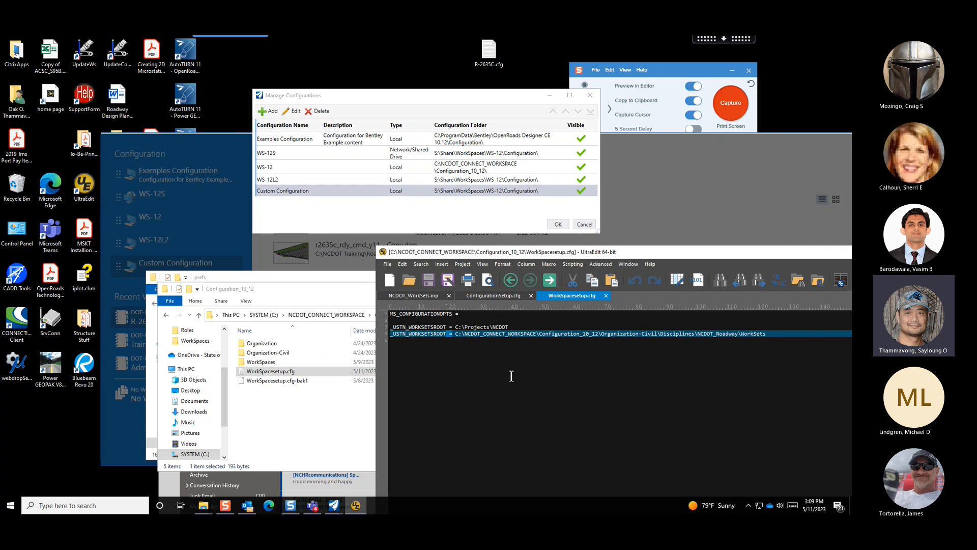
type(">")
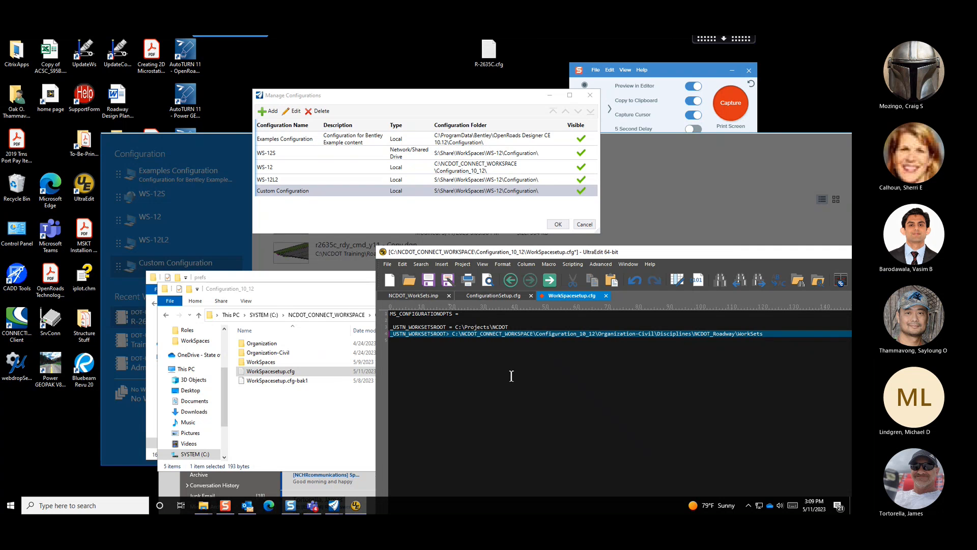
key("BackSpace")
type("<")
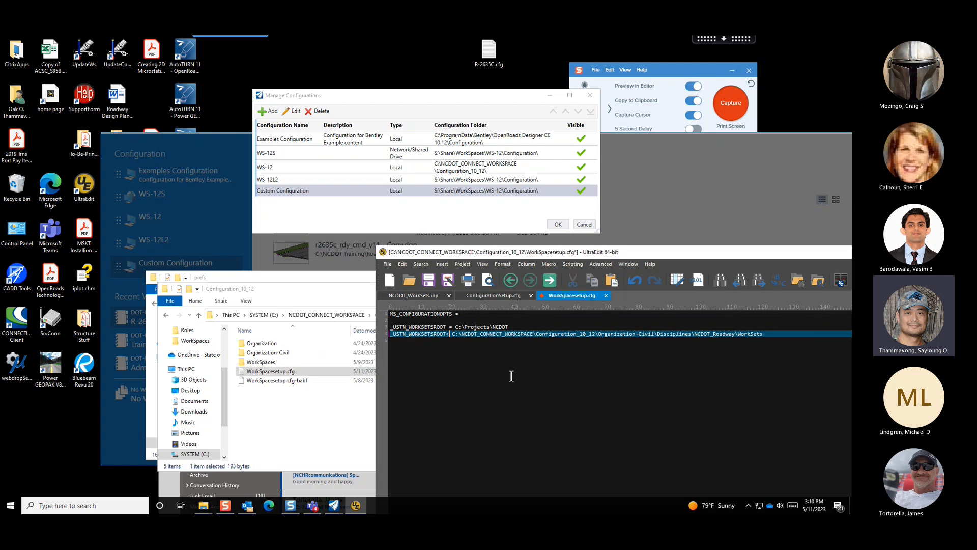
key("BackSpace")
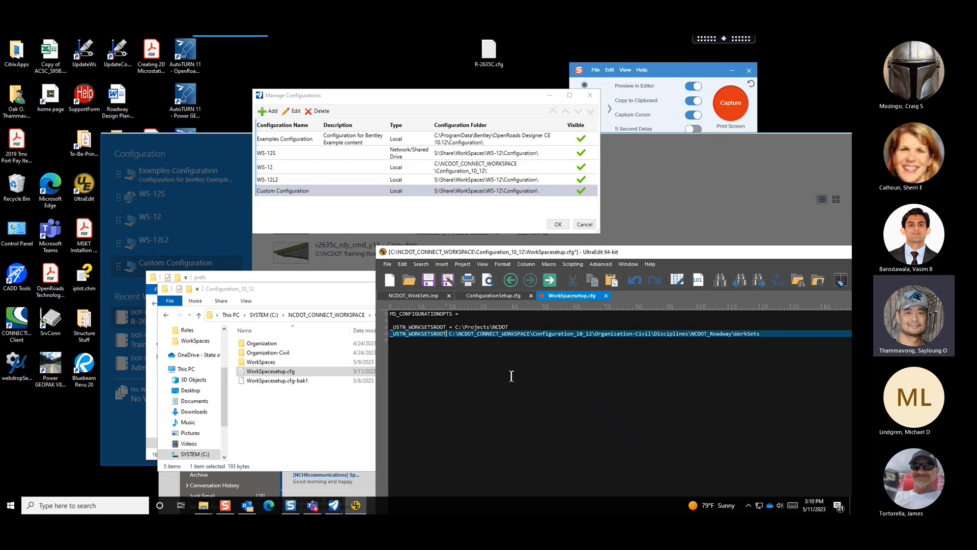
type("=")
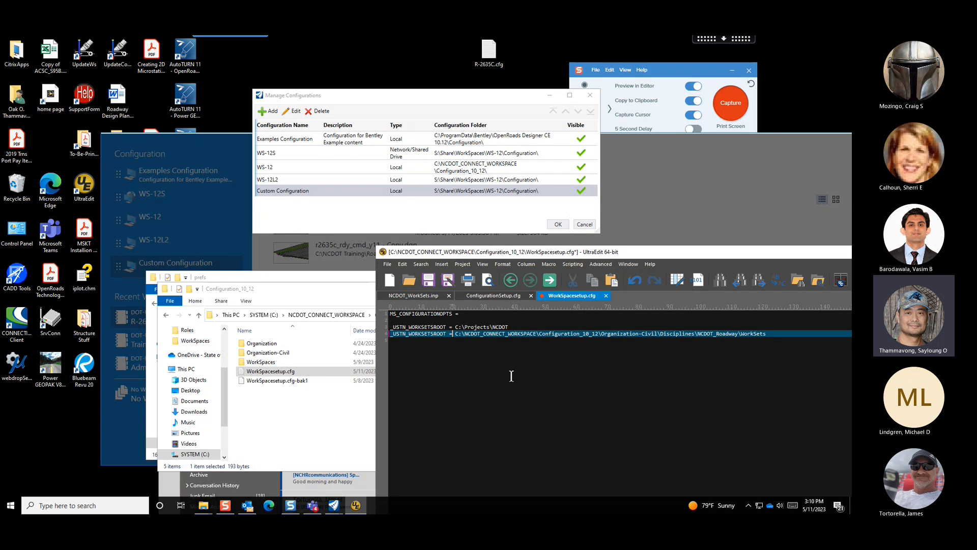
Highlight the C:\Projects\NCDOT path on the first _USTN_WORKSETSROOT line of WorkSpacesetup.cfg, then clear the selection
left_click(499, 342)
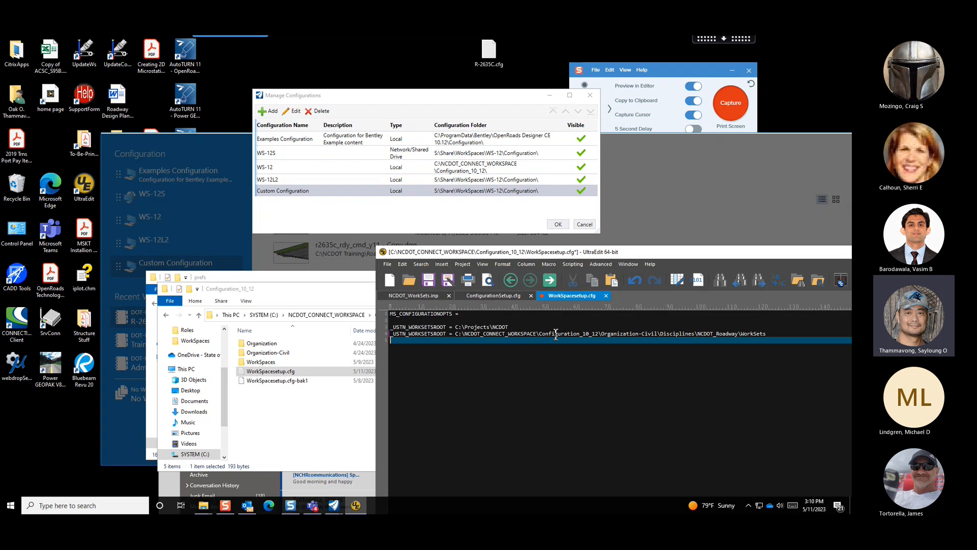
left_click_drag(509, 327, 458, 330)
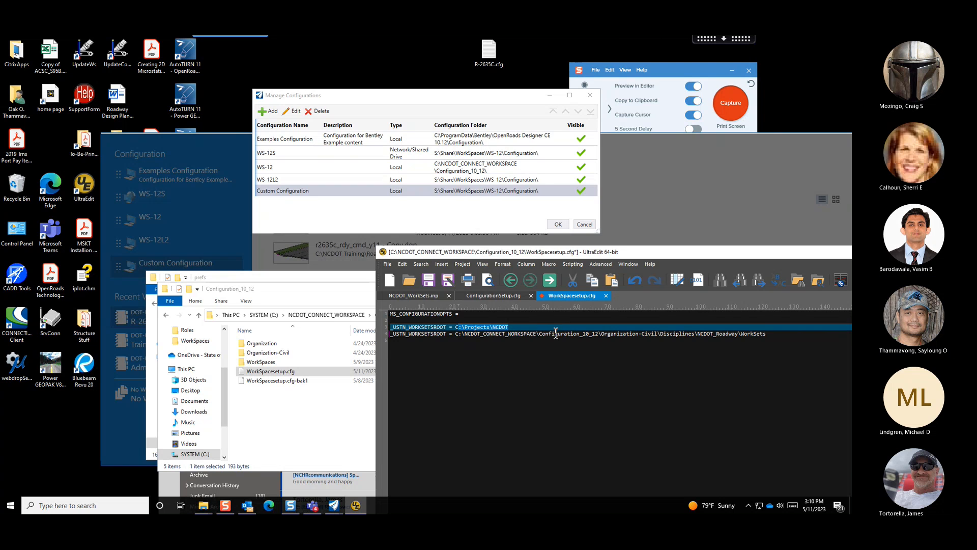
left_click(531, 327)
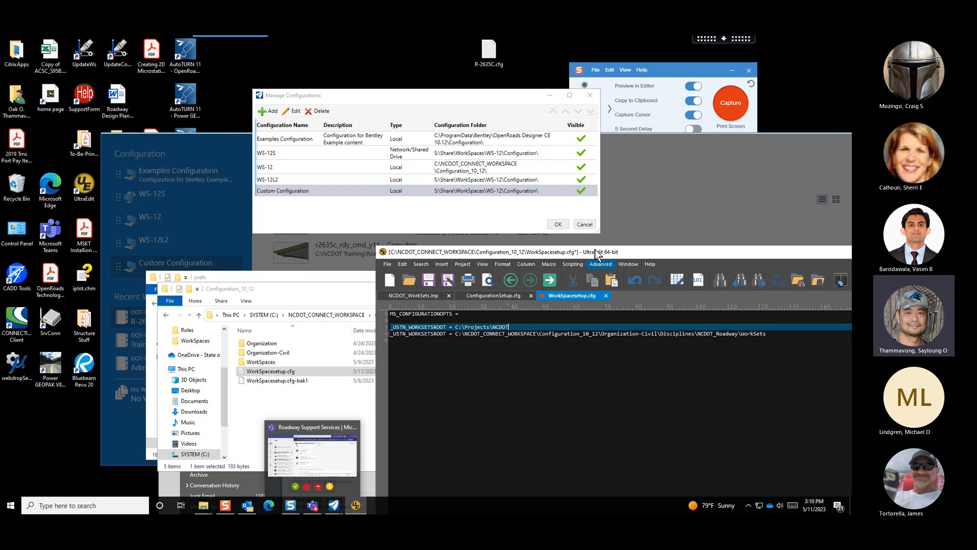
Close UltraEdit without saving the changes to WorkSpacesetup.cfg
double_click(667, 255)
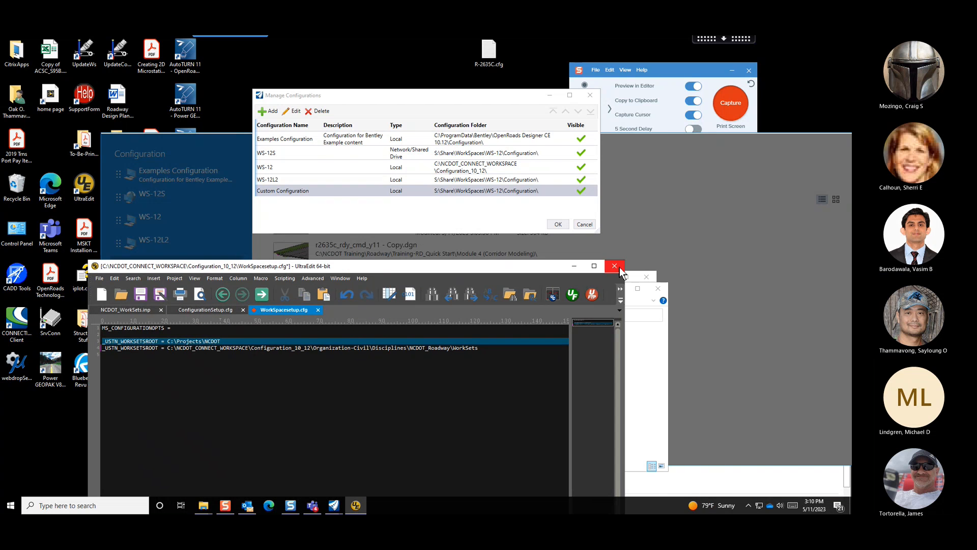
left_click(615, 267)
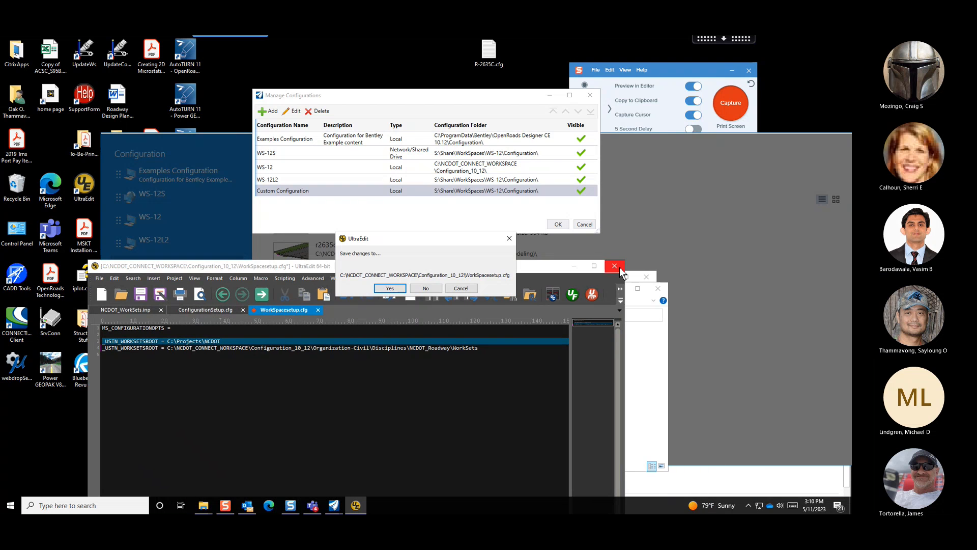
left_click(425, 288)
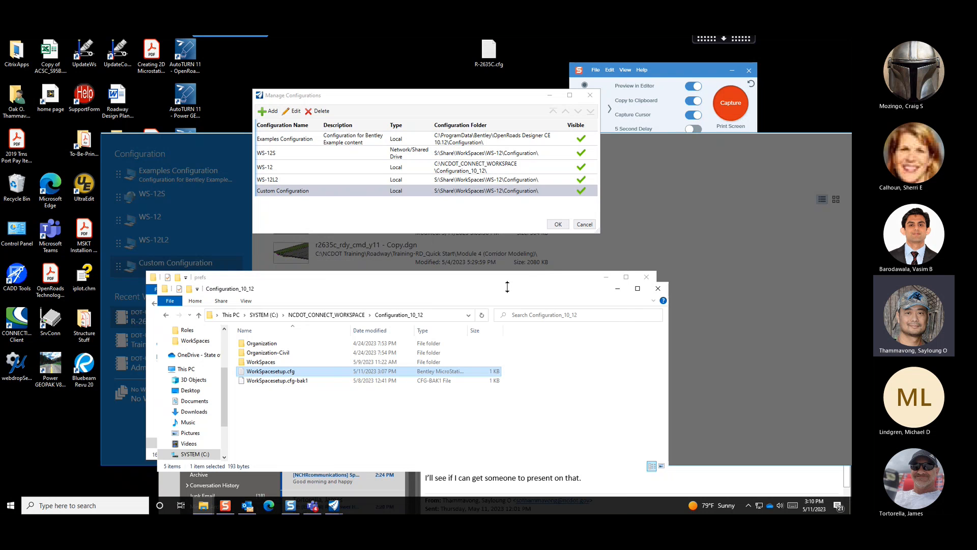
Close the Configuration_10_12 and prefs folder windows, and dismiss the Manage Configurations dialog without applying changes
left_click_drag(507, 287, 699, 278)
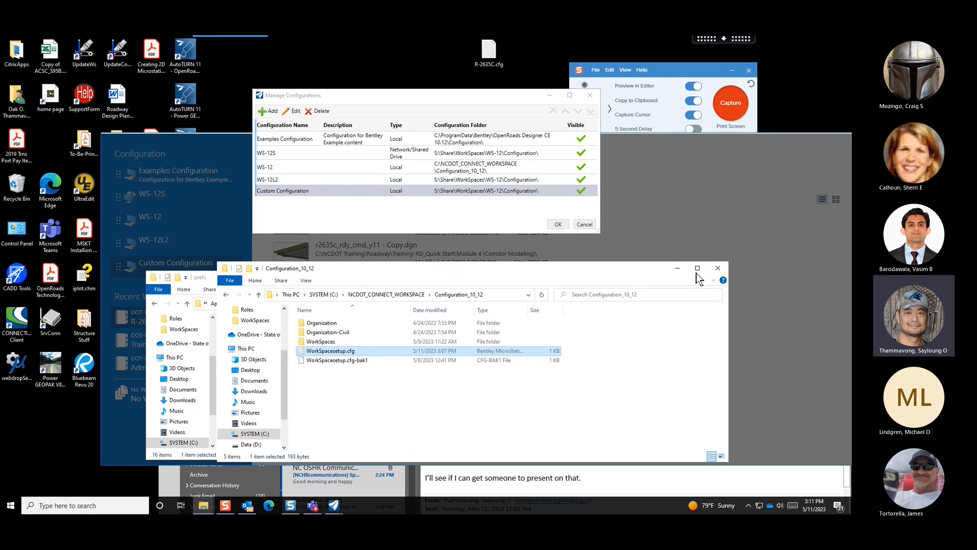
left_click(717, 269)
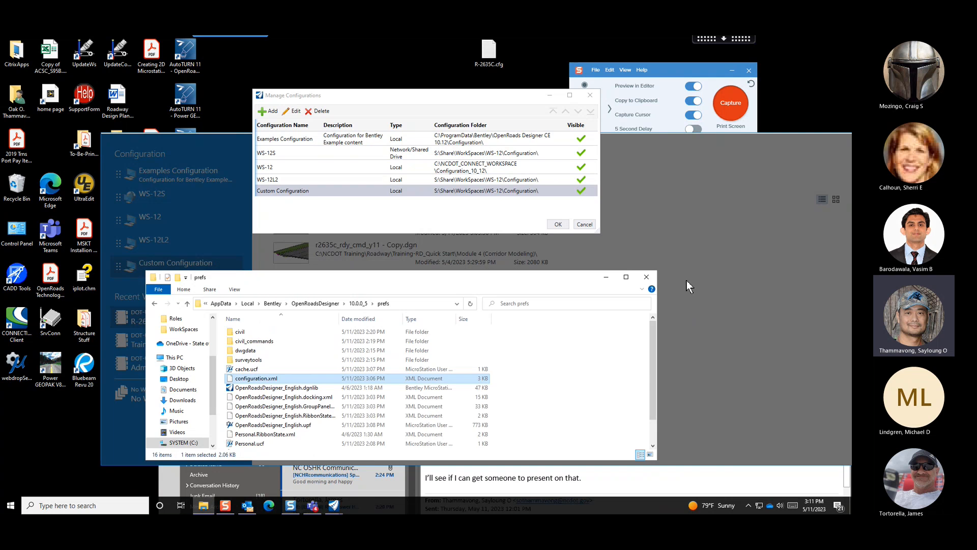
left_click(645, 277)
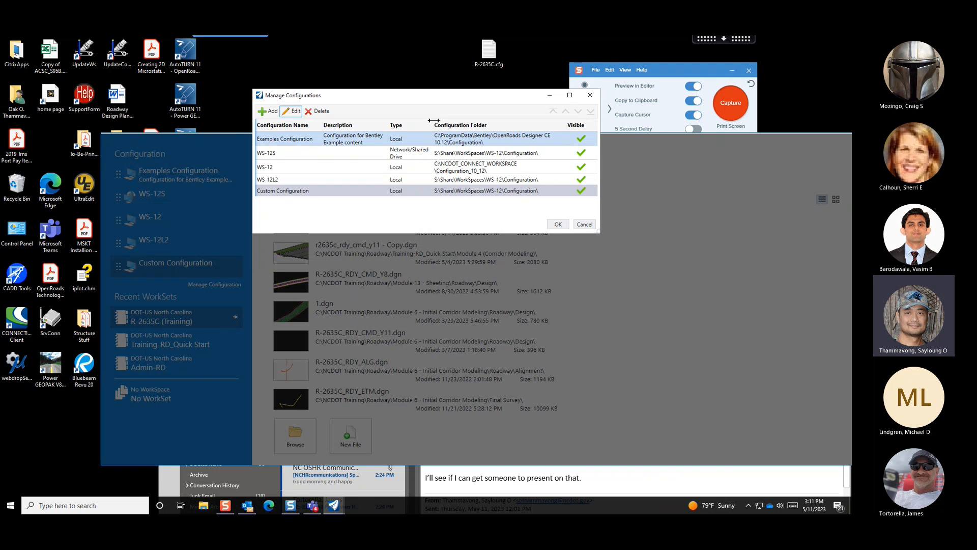
left_click_drag(457, 100, 386, 234)
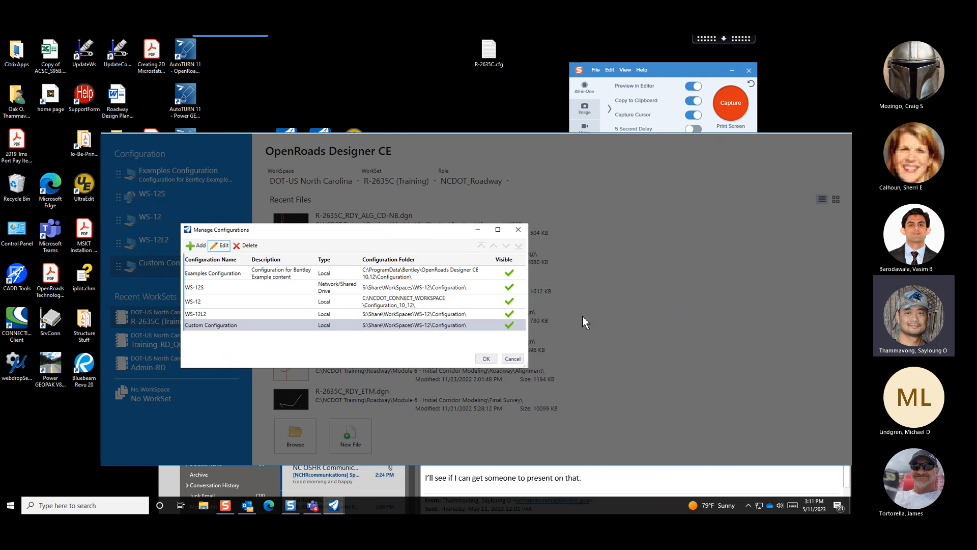
left_click(511, 359)
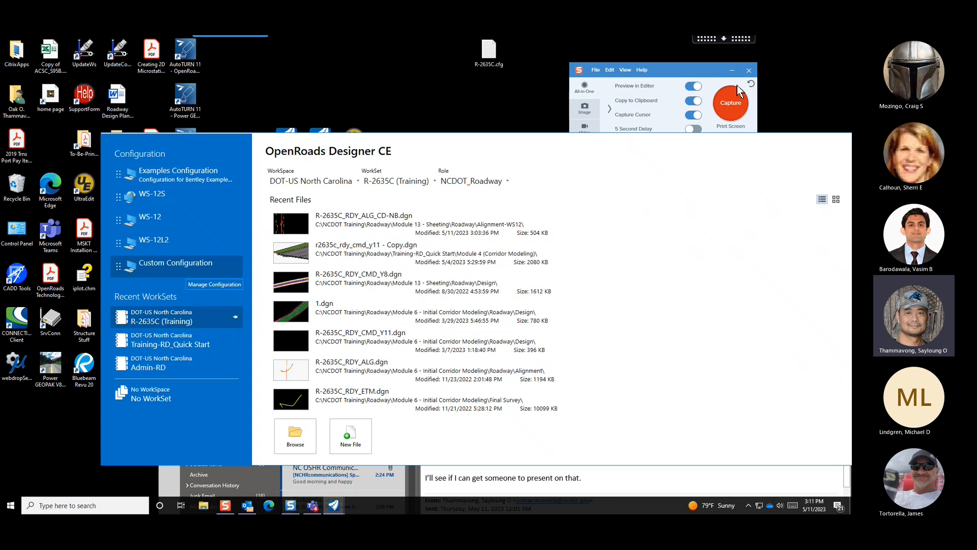
Switch the remote desktop viewer from full screen to windowed display
left_click(724, 41)
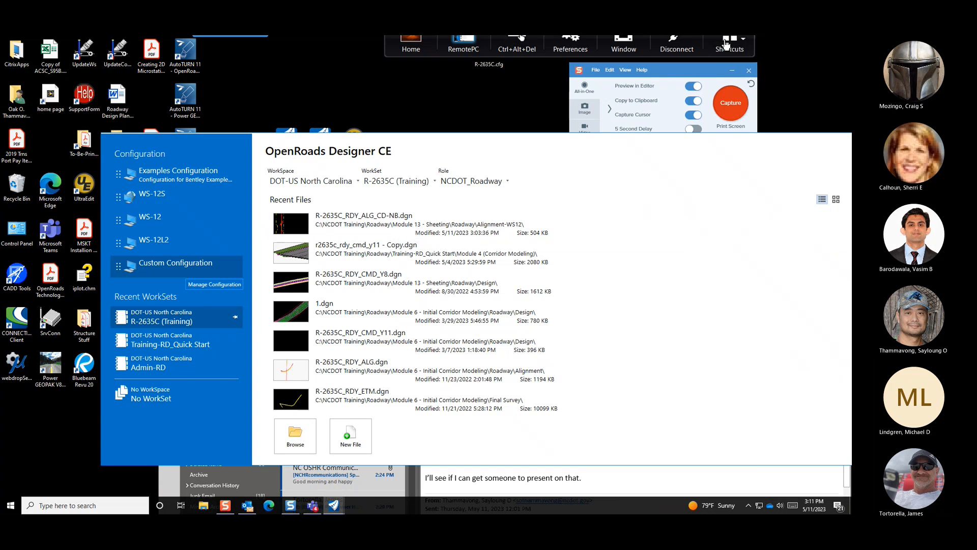
left_click(635, 53)
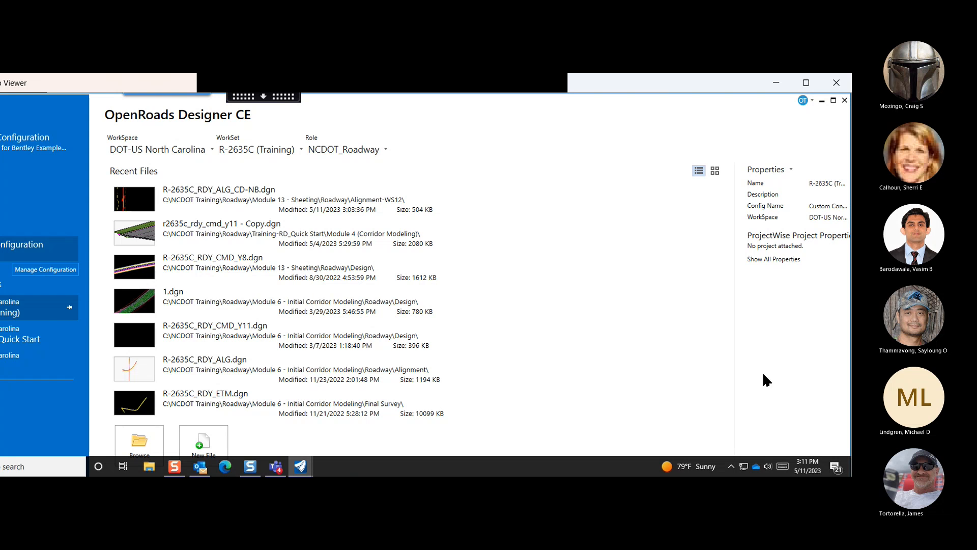